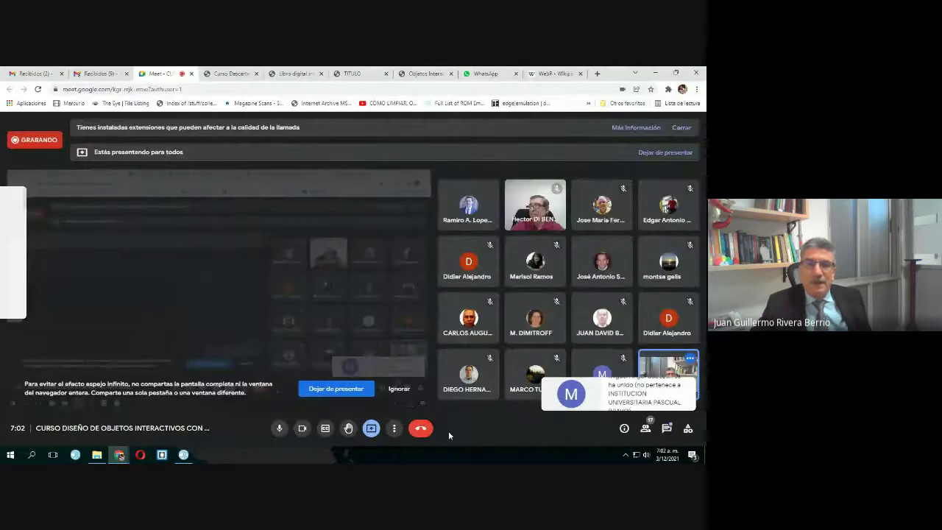
Bring up the Curso Descartes JS Sesión 3 book and turn from its cover to the table of contents.
left_click(295, 75)
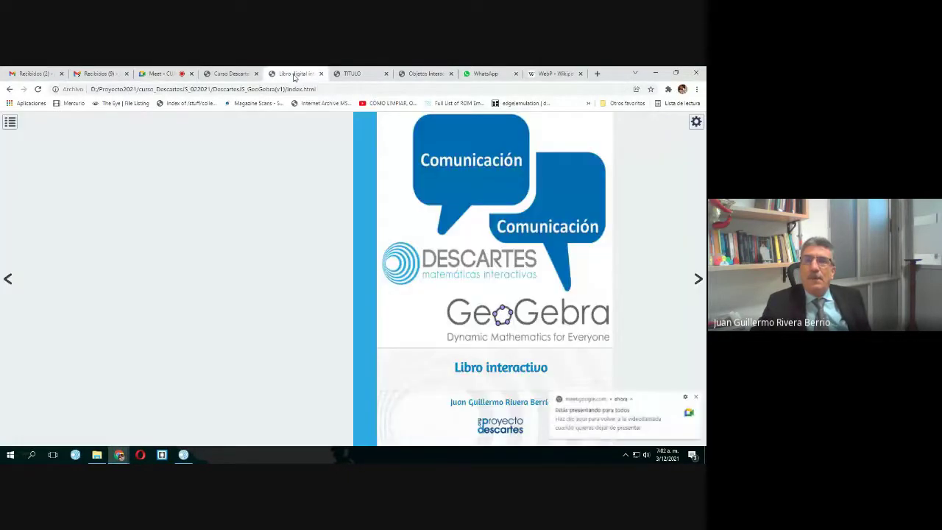
left_click(242, 75)
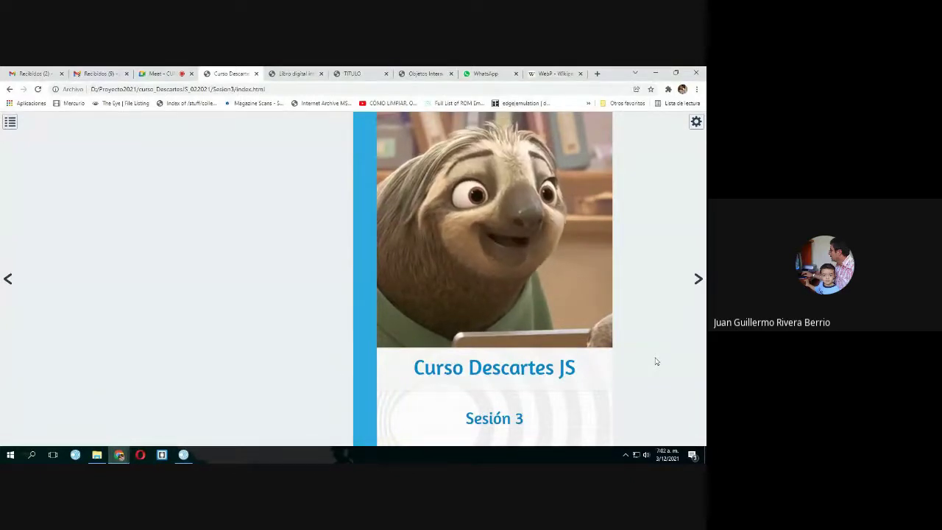
left_click(698, 280)
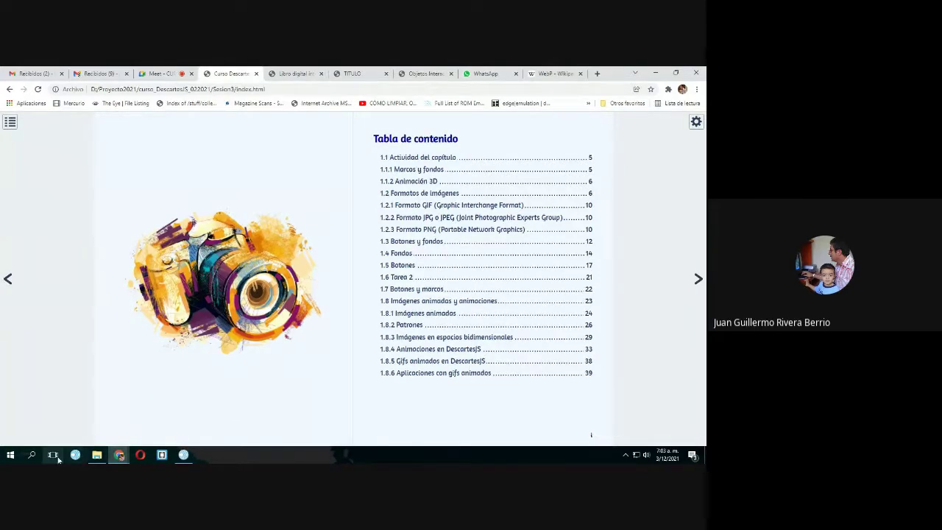
Switch to File Explorer and look through the botones and fondos folders inside Clase2.
left_click(96, 455)
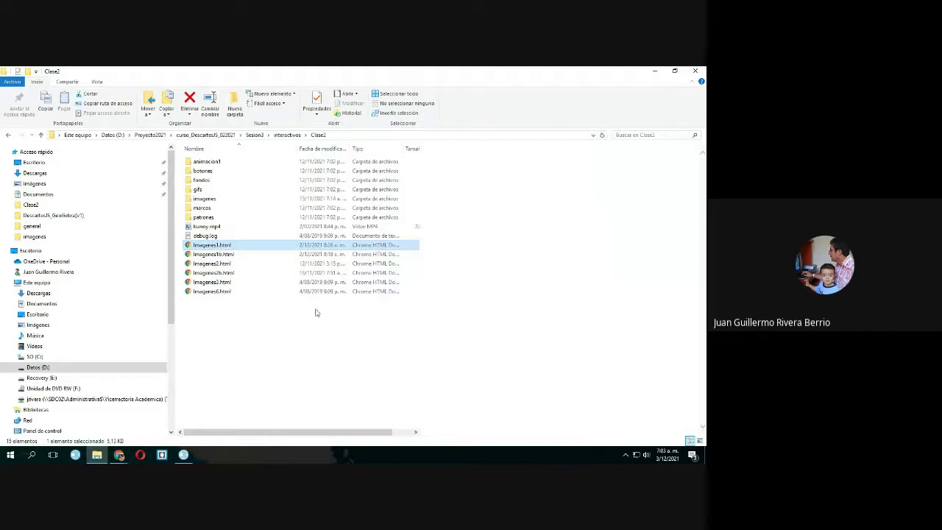
double_click(207, 174)
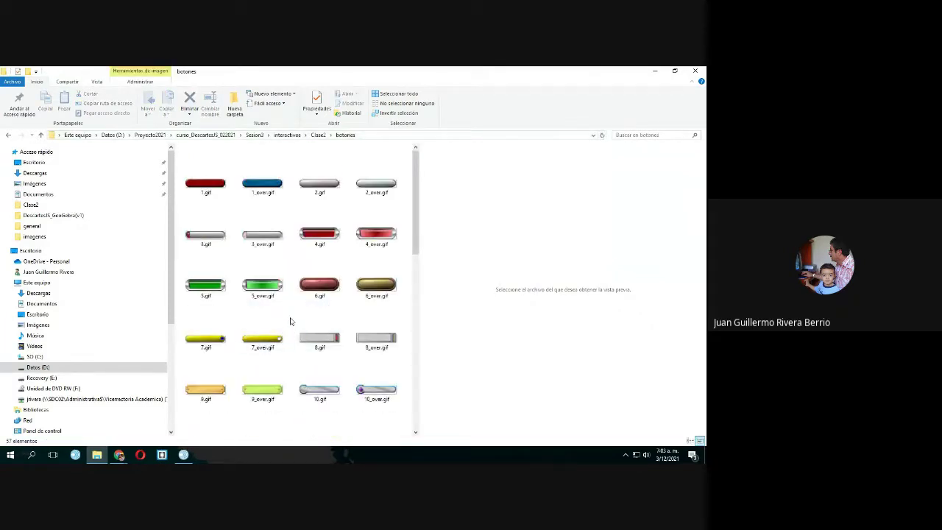
left_click(318, 137)
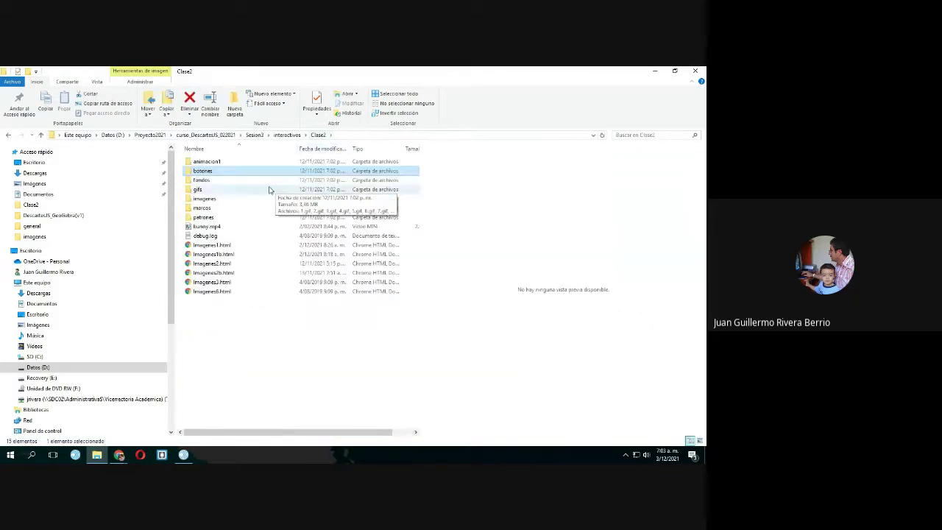
double_click(201, 185)
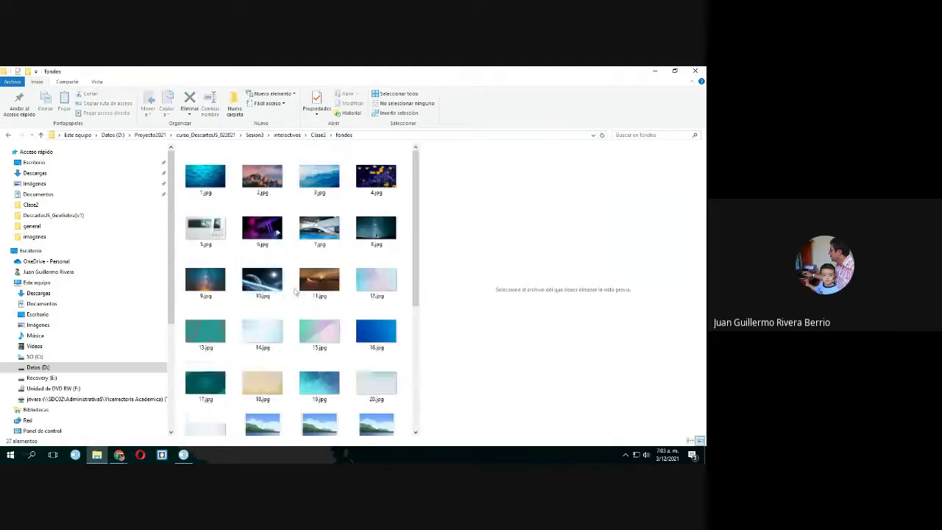
scroll(295, 292, "down", 3)
scroll(294, 292, "up", 3)
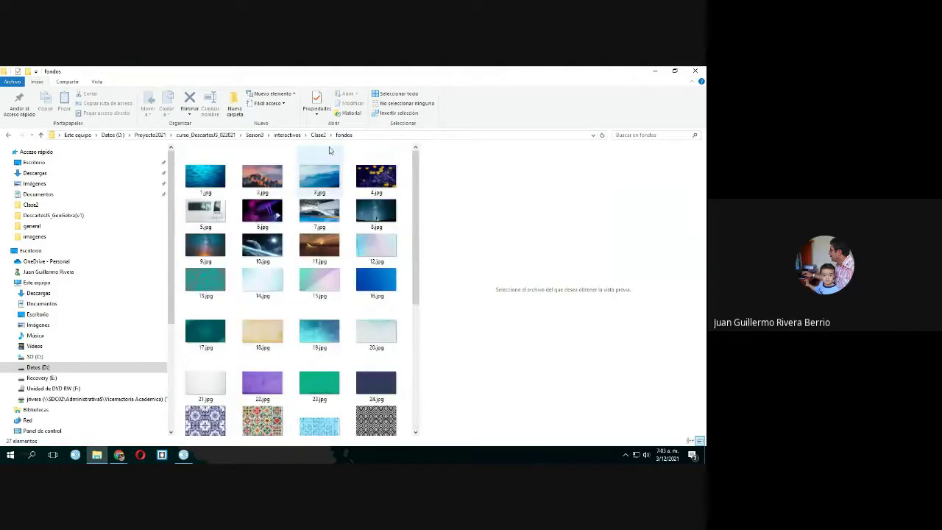
Look through the gifs and imagenes folders of Clase2, returning to Clase2 after each one.
left_click(317, 135)
double_click(197, 190)
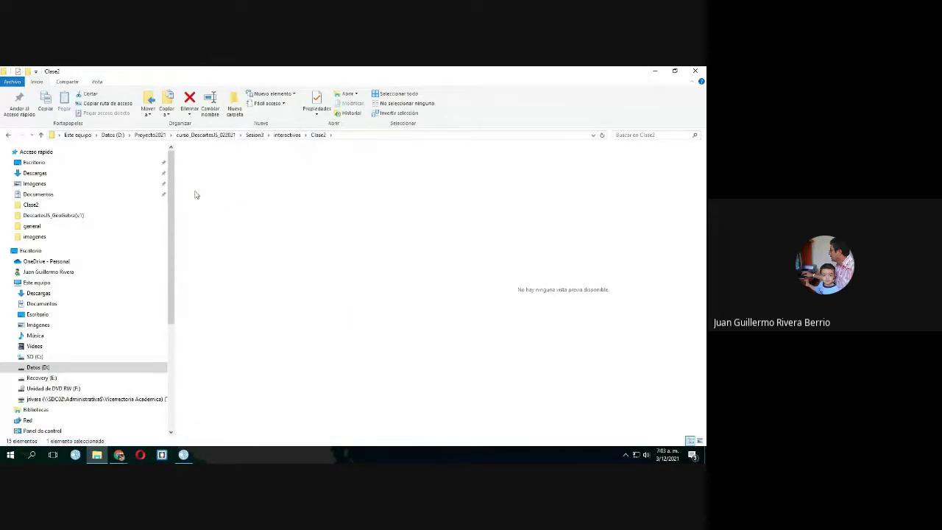
left_click(318, 135)
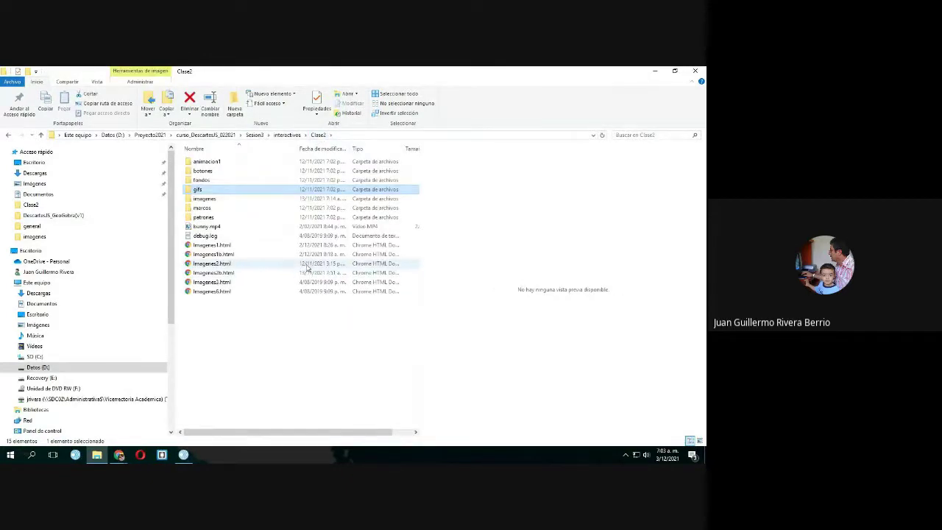
double_click(205, 199)
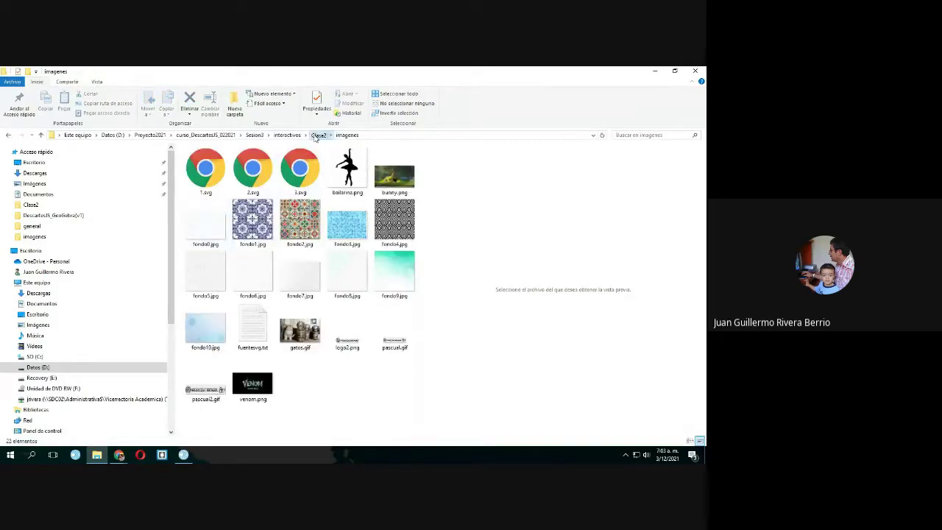
left_click(317, 136)
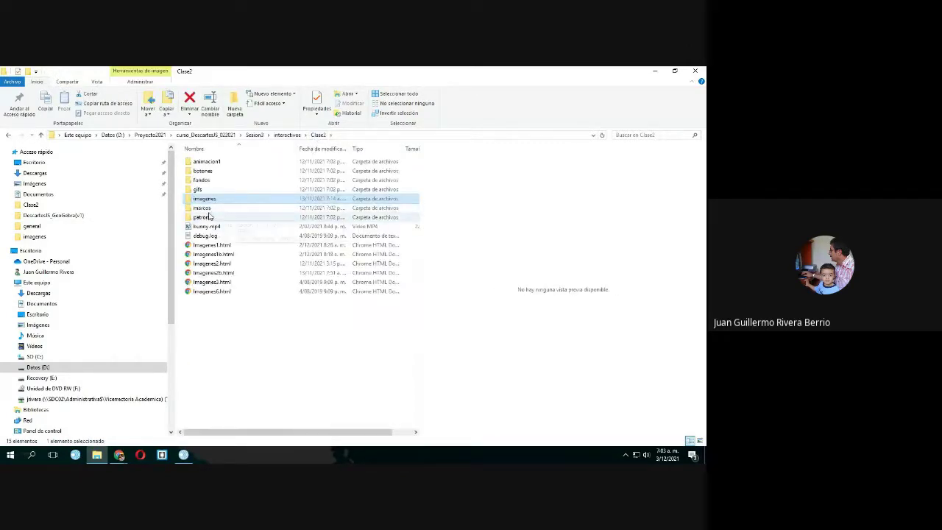
Switch to Chrome and advance the Sesión 3 book to section 1.1 Actividad del capítulo.
left_click(117, 455)
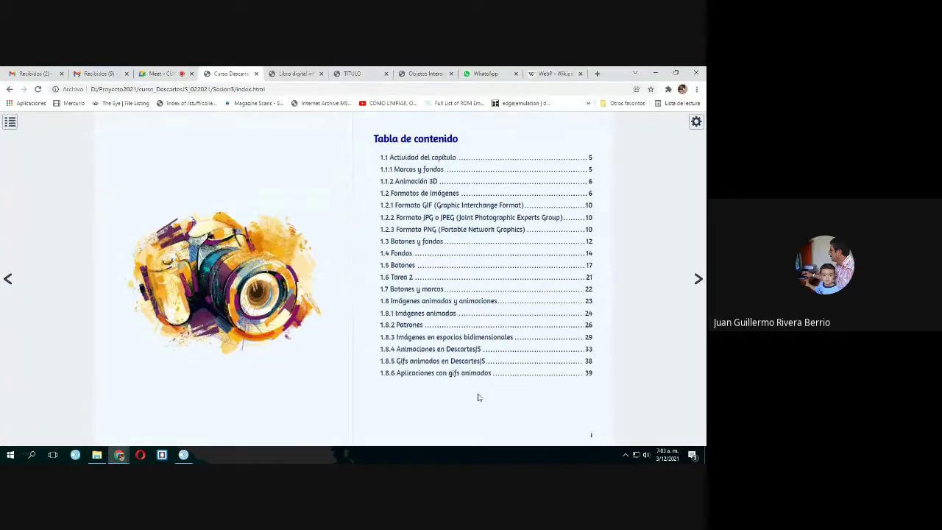
left_click(698, 279)
left_click(698, 279)
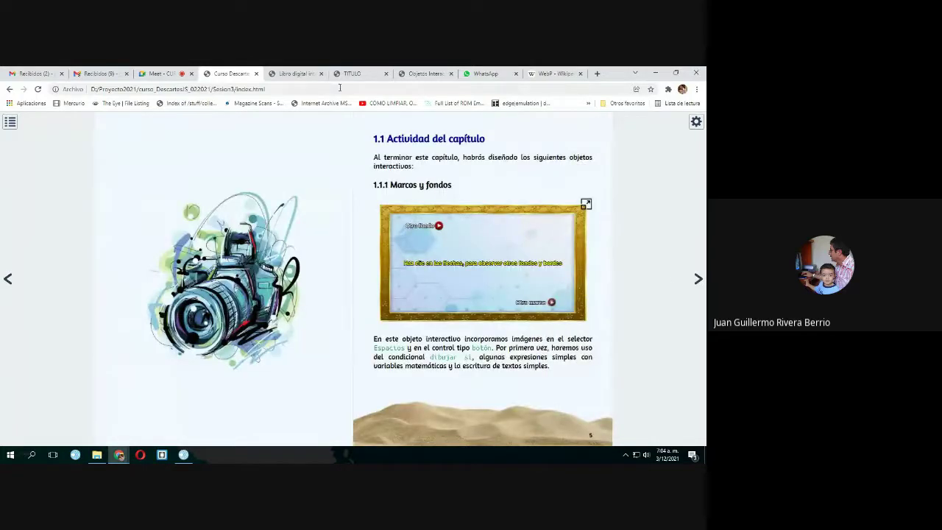
Show the Imagenes1.html frames and backgrounds interactive and advance its background three times.
left_click(353, 75)
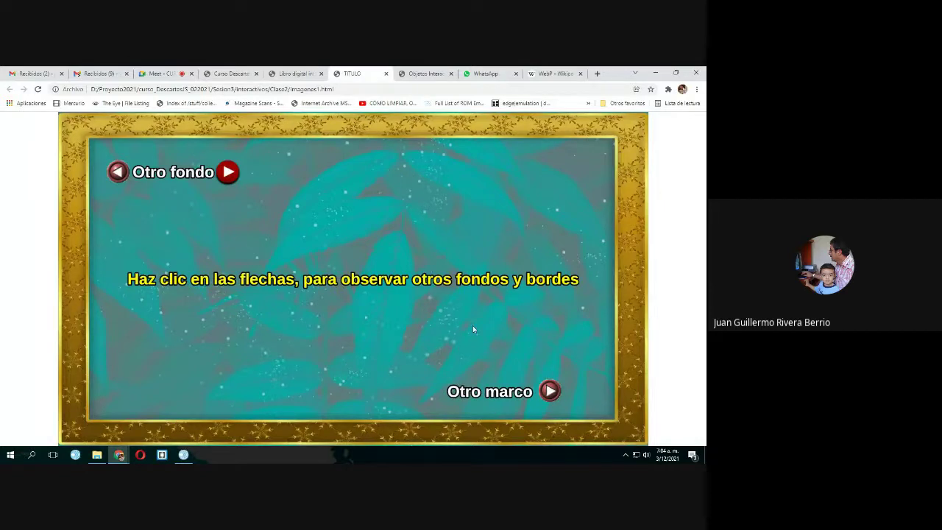
left_click(228, 172)
left_click(228, 172)
left_click(228, 173)
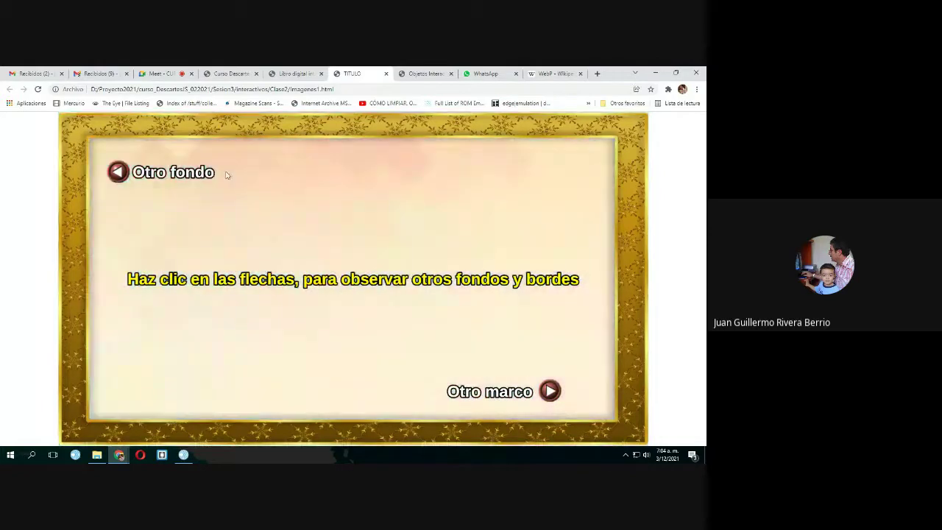
Return to the Sesión 3 book, highlight "png" in the image formats section, and advance to the vector image formats on pages 8 and 9.
left_click(310, 77)
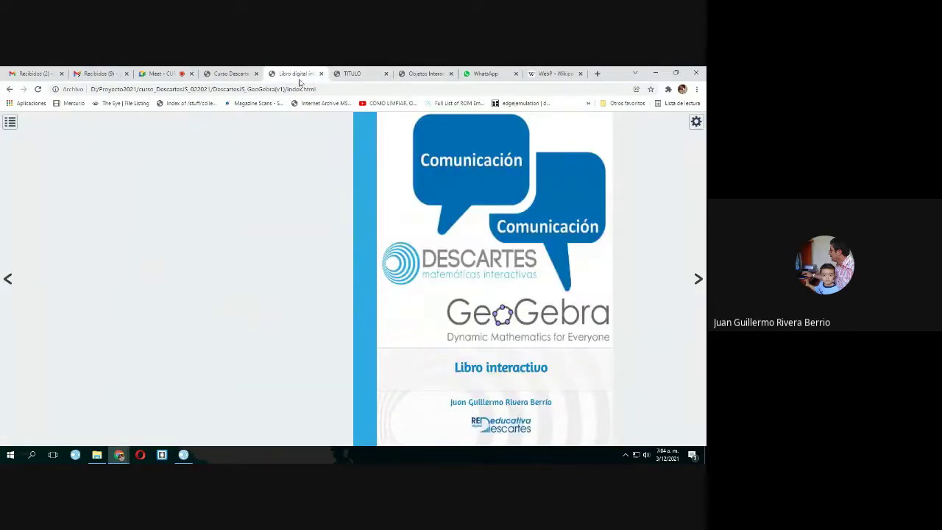
left_click(231, 73)
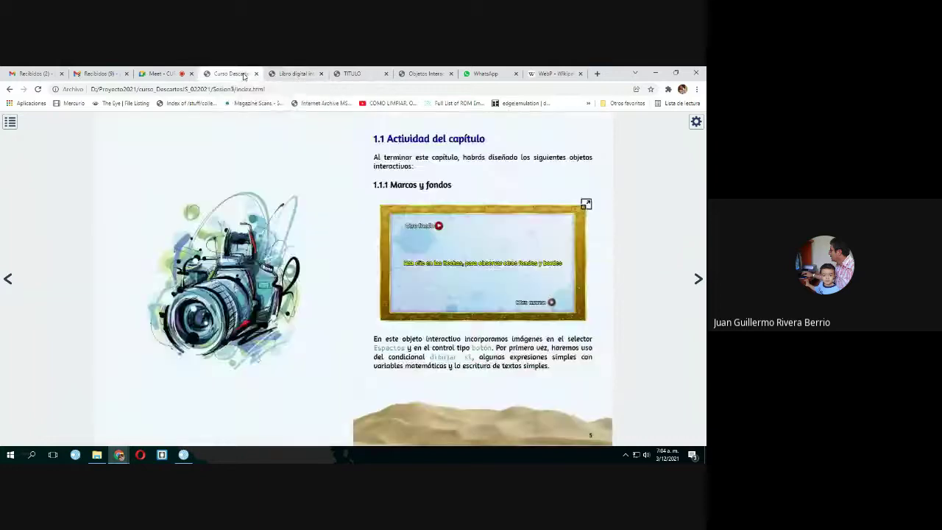
key("Right")
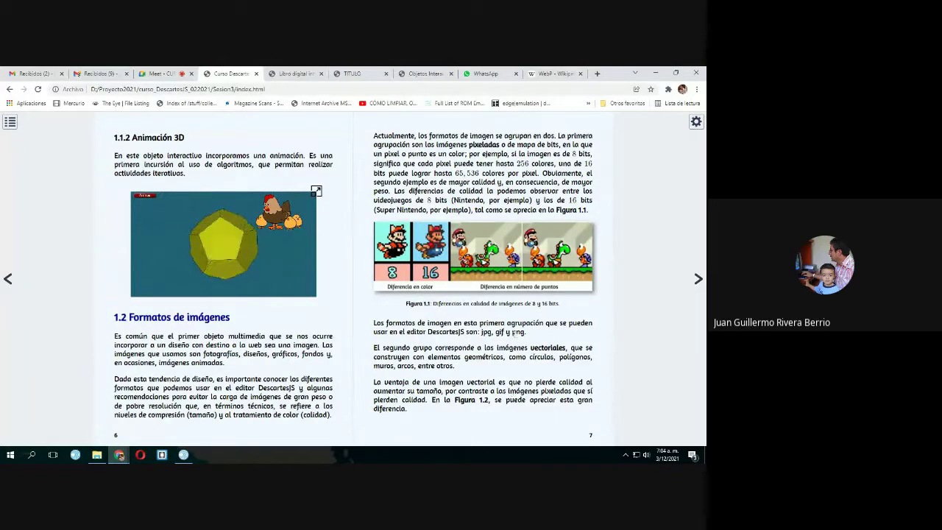
left_click_drag(511, 333, 525, 333)
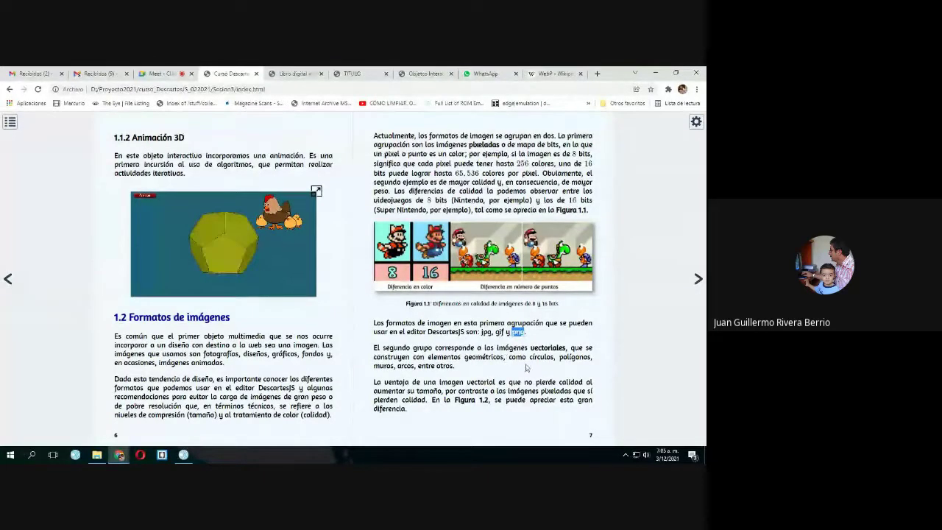
left_click(699, 279)
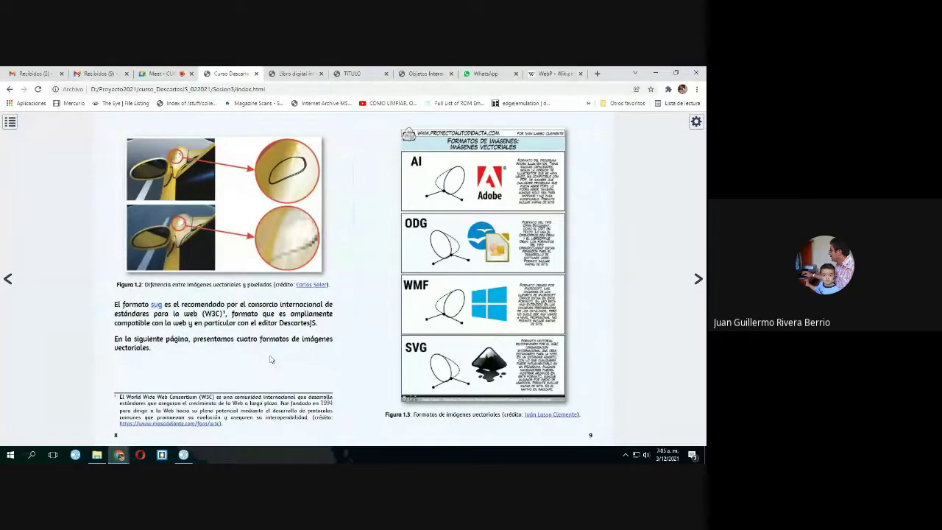
Show the WebP Wikipedia article, and open the imagenes folder of Sesion3 in File Explorer.
left_click(550, 74)
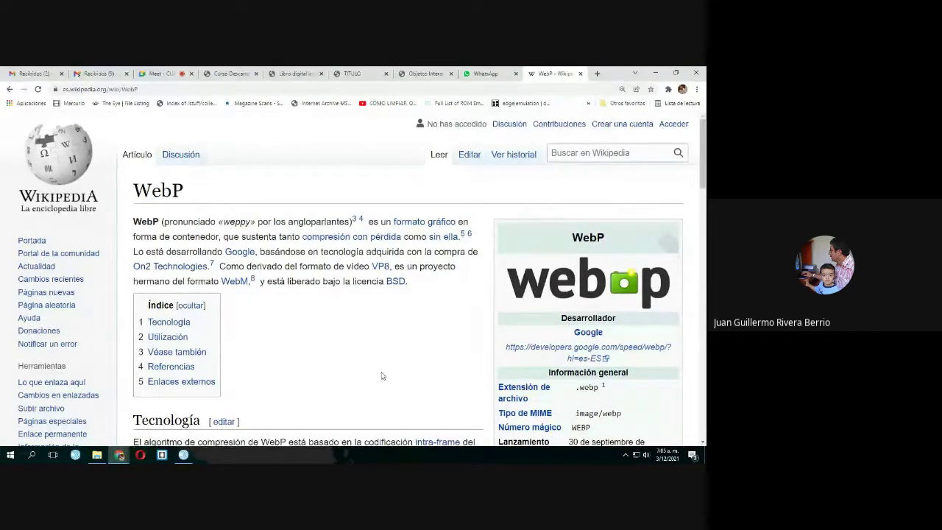
left_click(95, 455)
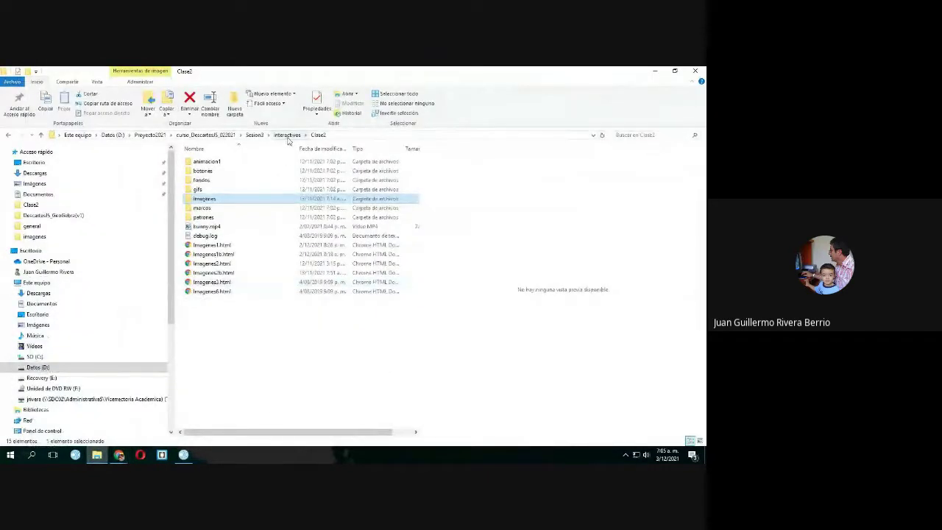
left_click(255, 137)
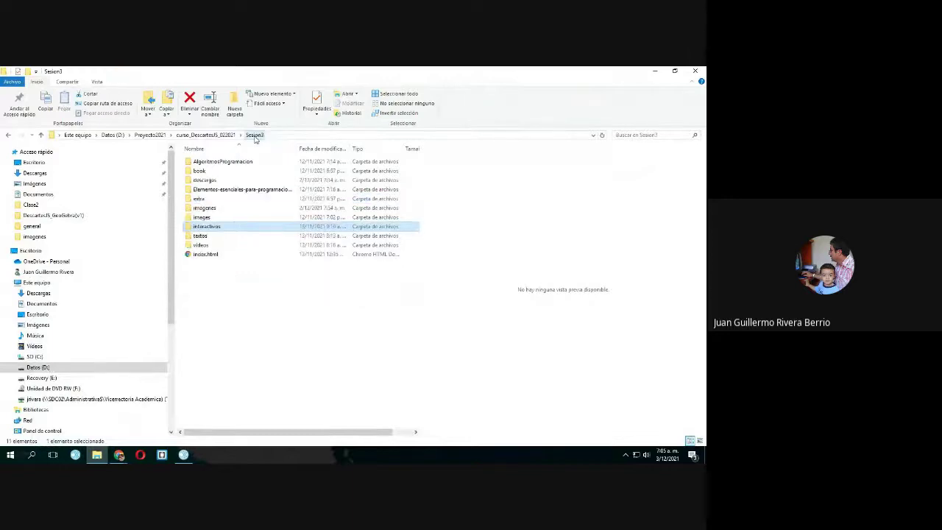
double_click(208, 210)
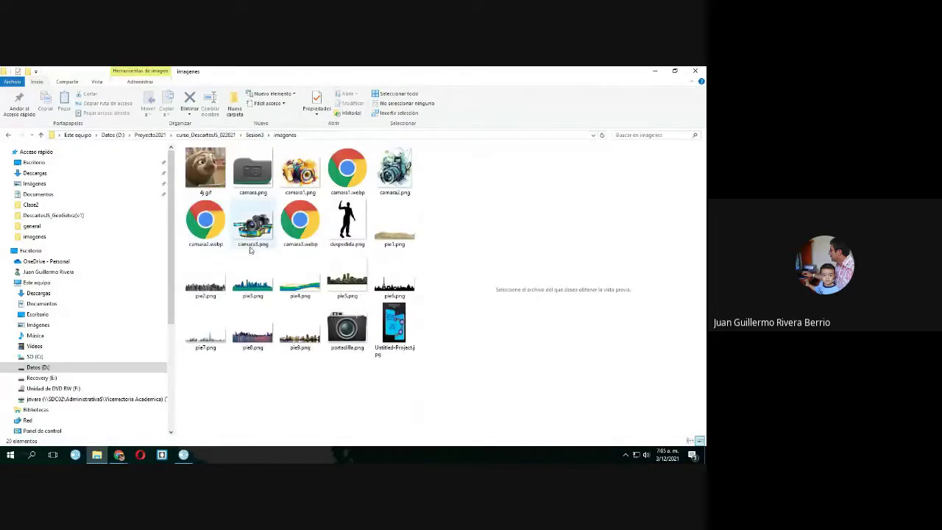
Compare camara1.png with camara1.webp, viewing the WebP image in the browser and closing it again.
left_click(297, 177)
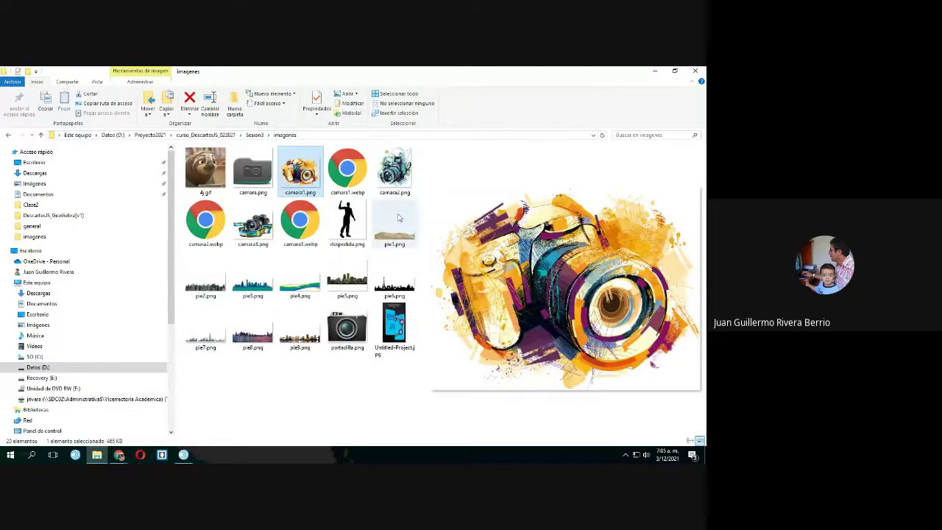
left_click(349, 173)
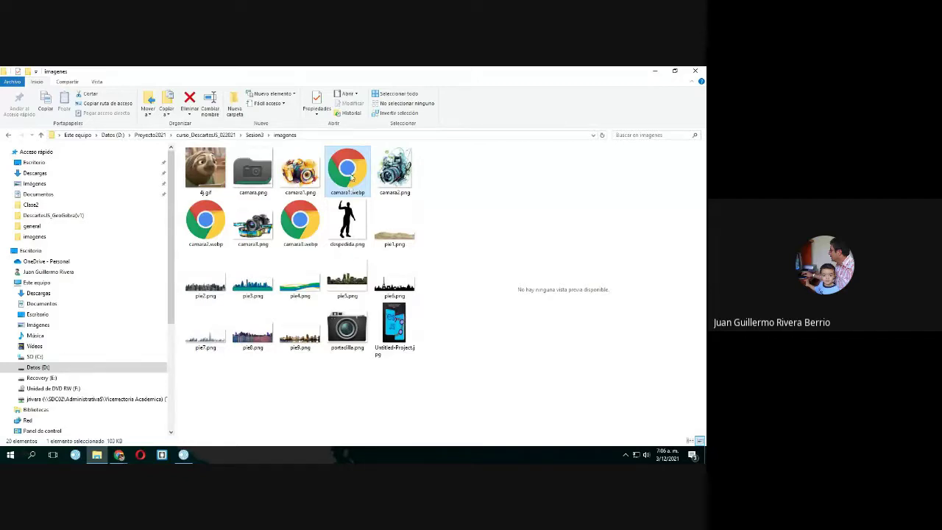
double_click(349, 175)
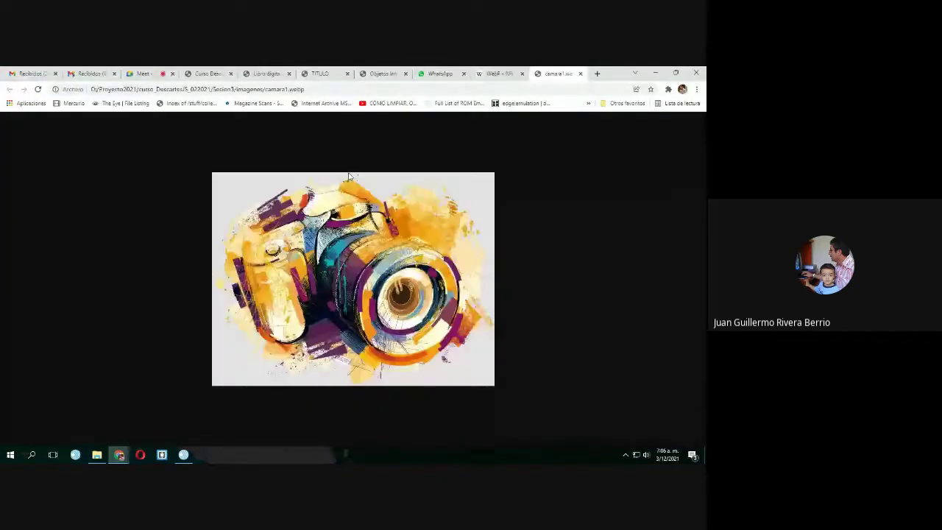
left_click(580, 73)
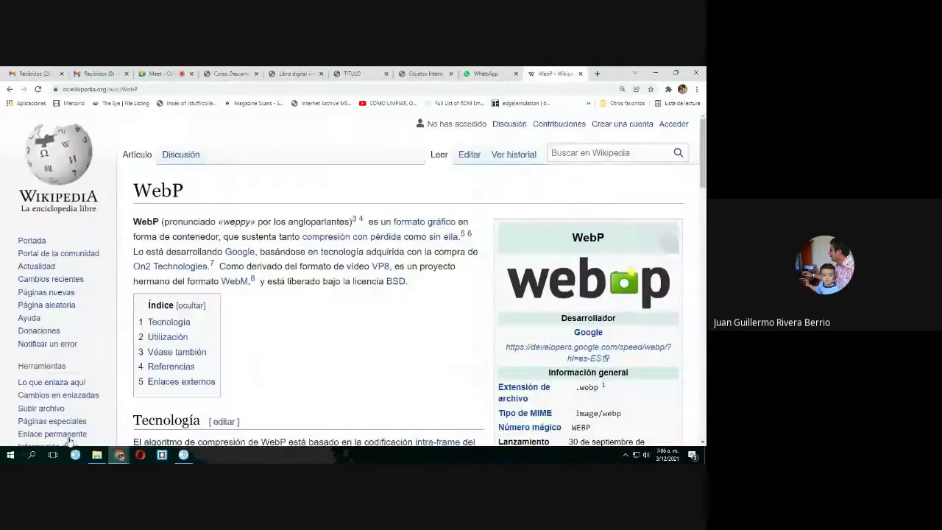
Return from the imagenes folder to the WebP Wikipedia article in Chrome and close it.
left_click(97, 455)
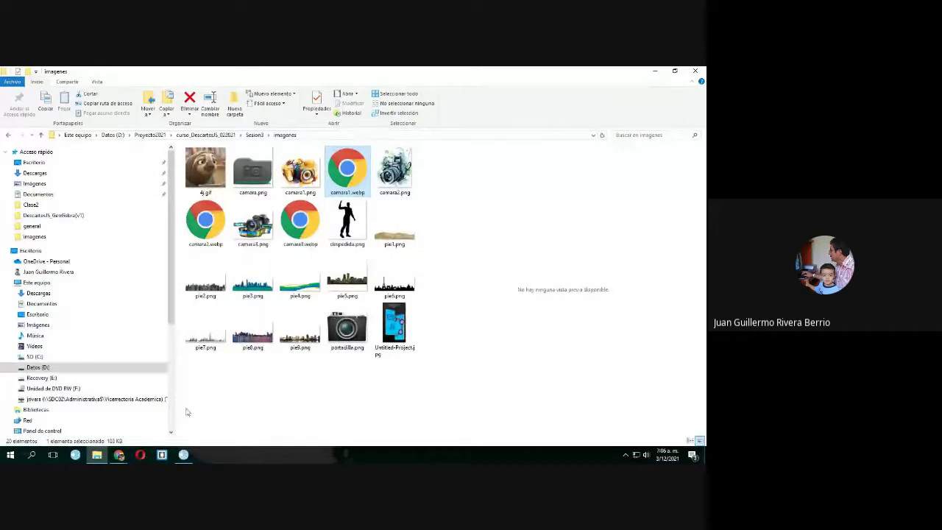
left_click(119, 455)
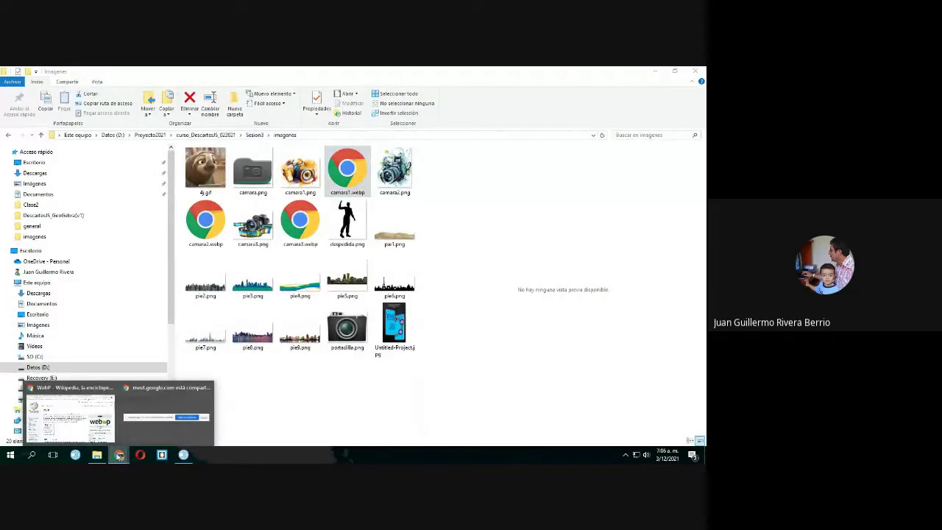
left_click(70, 418)
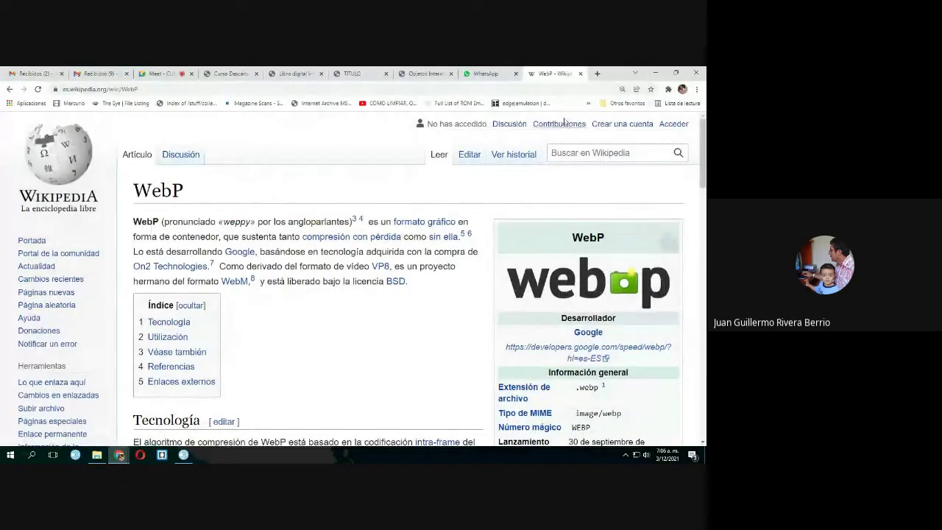
left_click(581, 75)
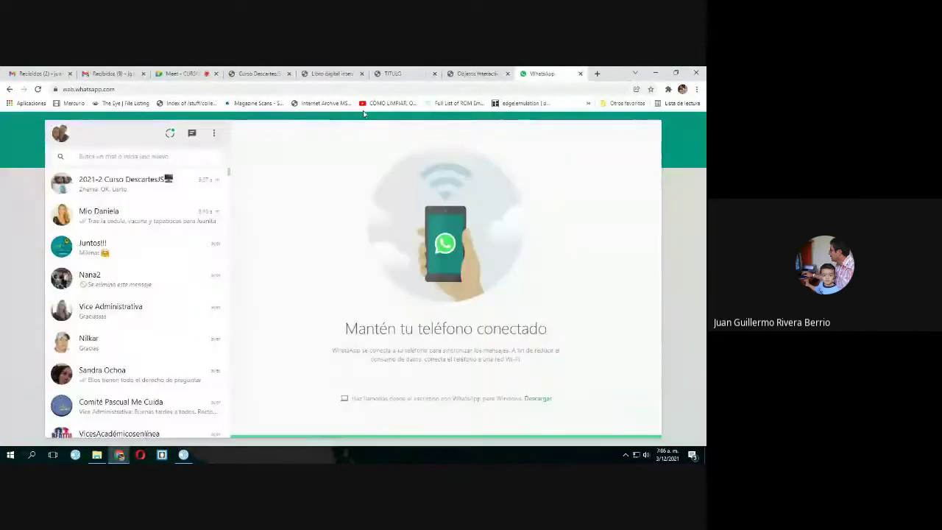
Return to the Sesión 3 book and advance to the GIF, JPG and PNG format descriptions on pages 10 and 11.
left_click(331, 73)
left_click(256, 74)
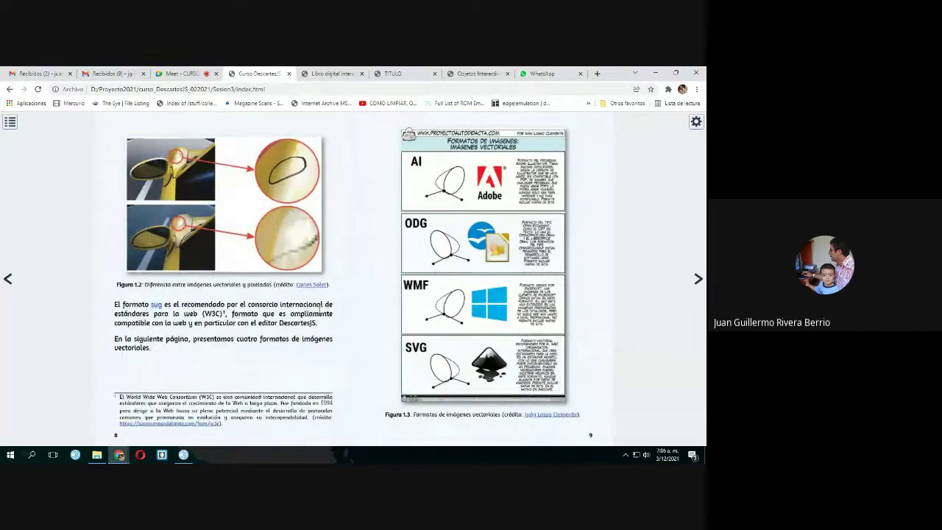
left_click(698, 281)
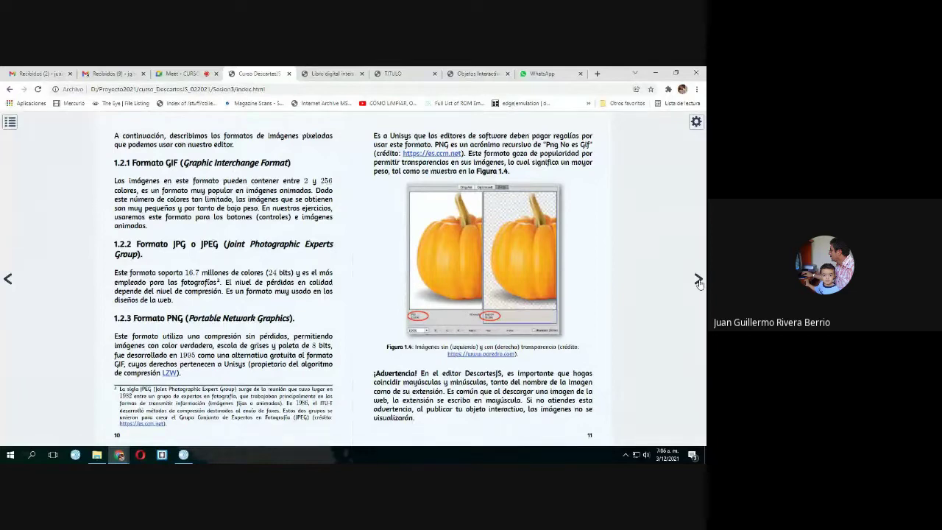
Advance the Sesión 3 book to section 1.3 Botones y fondos, and preview Untitled-Project.jpg in the imagenes folder before returning to the book.
left_click(698, 281)
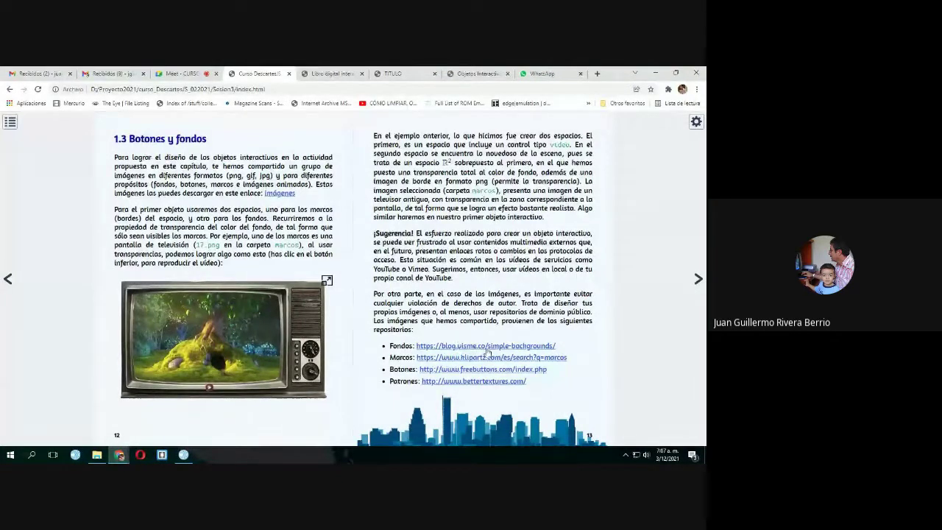
left_click(97, 456)
left_click(401, 333)
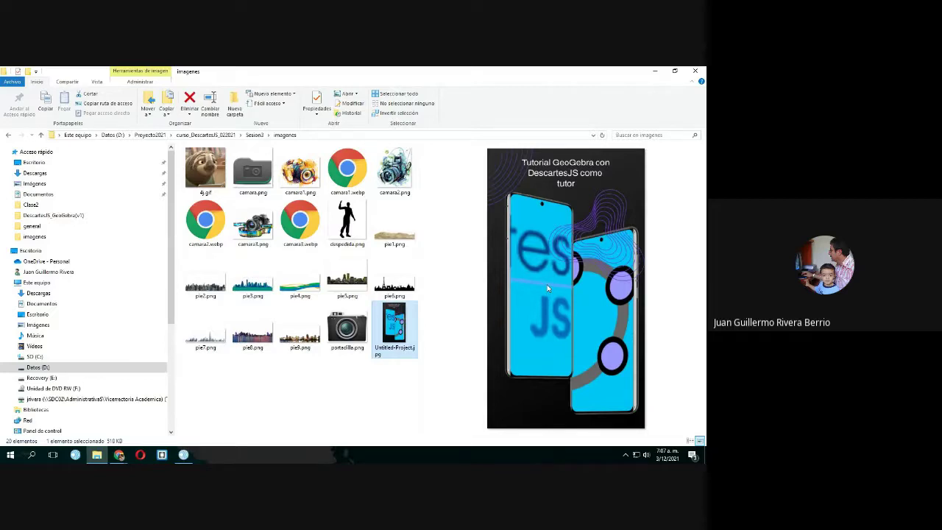
left_click(117, 456)
left_click(83, 422)
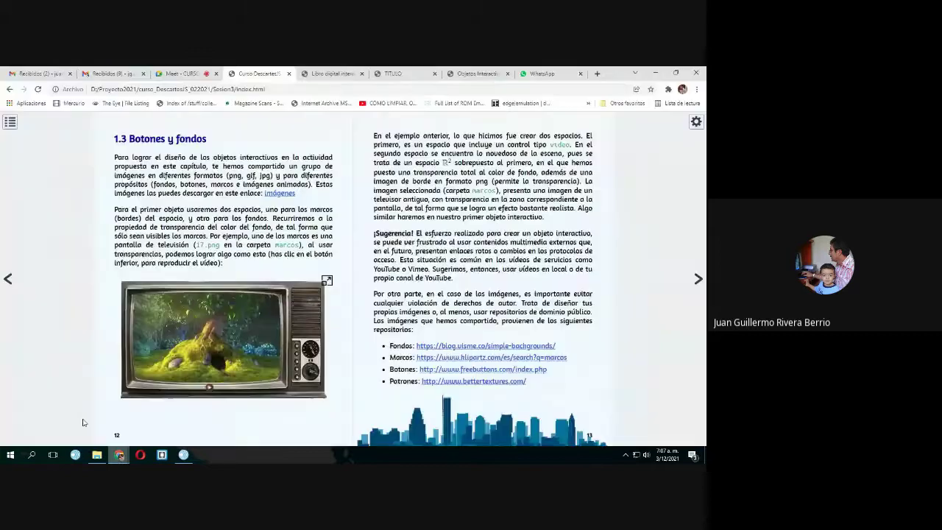
Switch to the DescartesJS_GeoGebra book and open Capítulo V, Tutoriales de GeoGebra con DescartesJS como tutor.
left_click(394, 73)
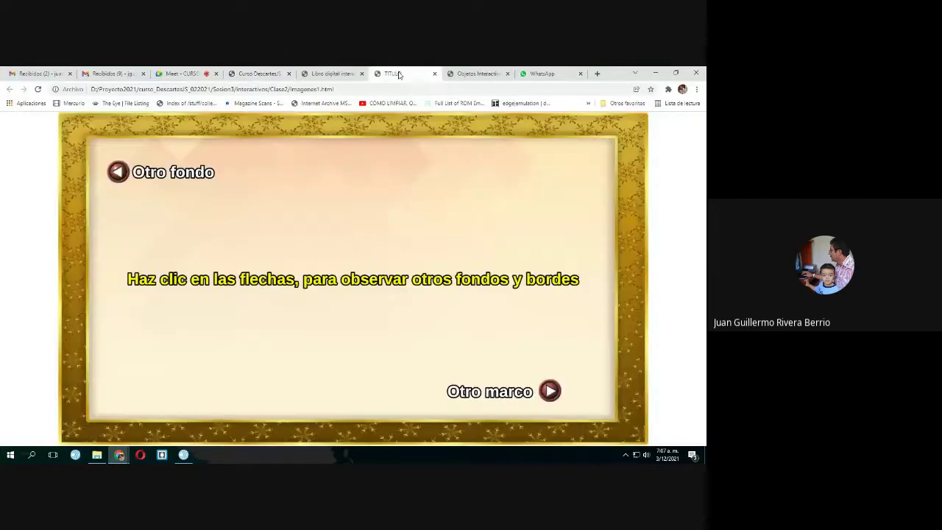
left_click(328, 74)
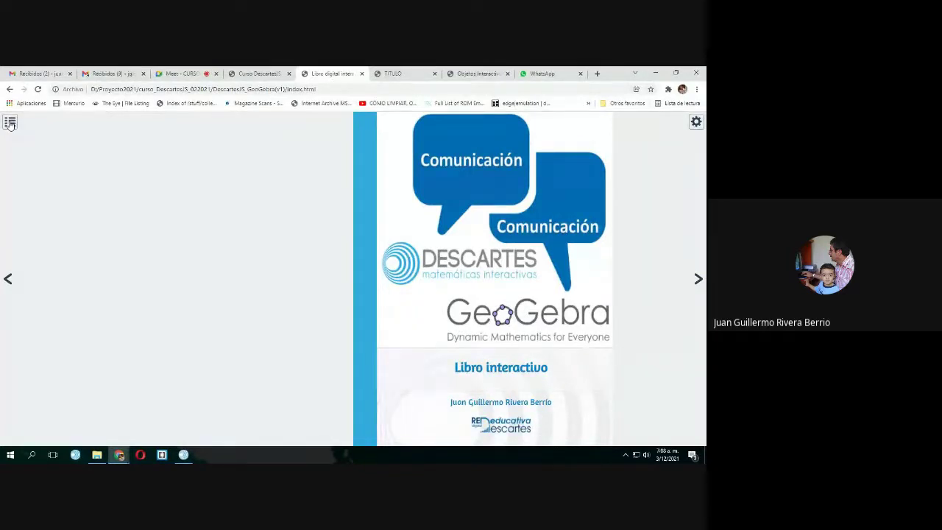
left_click(10, 123)
left_click(72, 432)
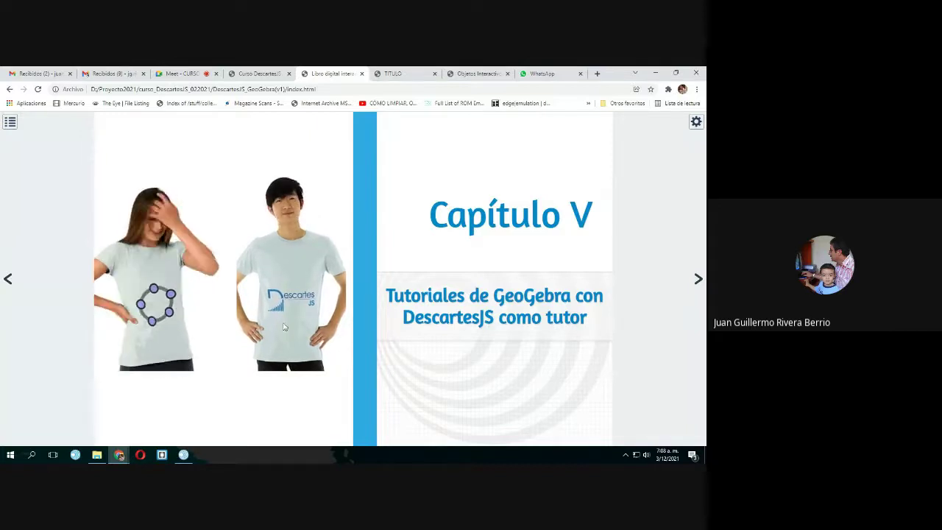
Show Untitled-Project.jpg in File Explorer again, and close the GeoGebra book in Chrome to return to the Sesión 3 book.
left_click(96, 455)
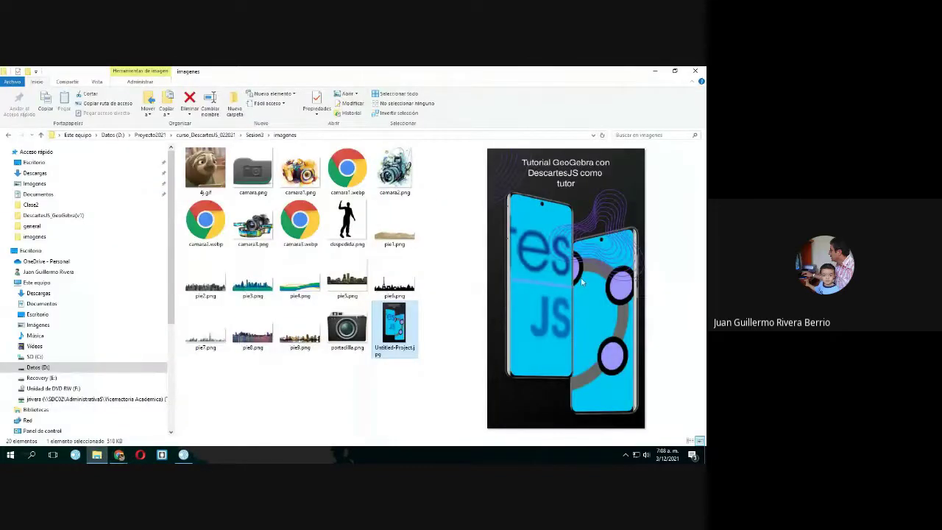
left_click(119, 454)
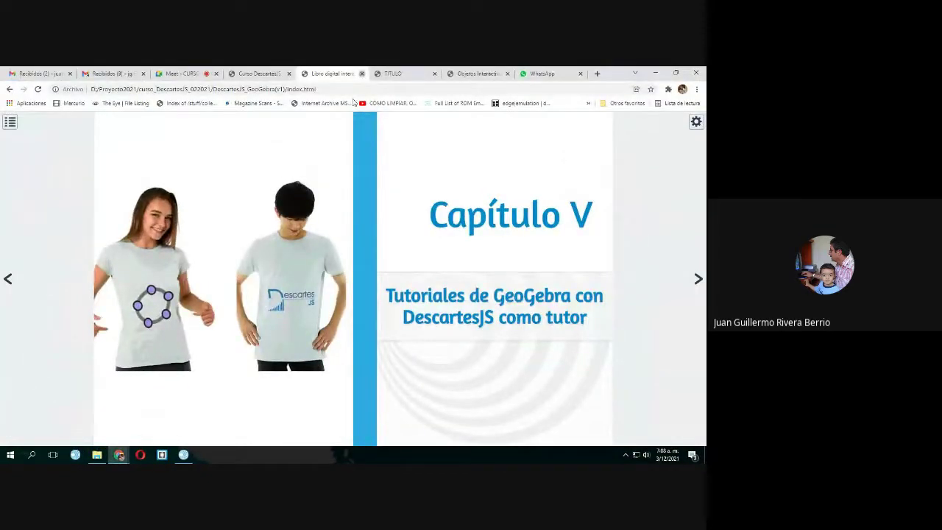
left_click(361, 74)
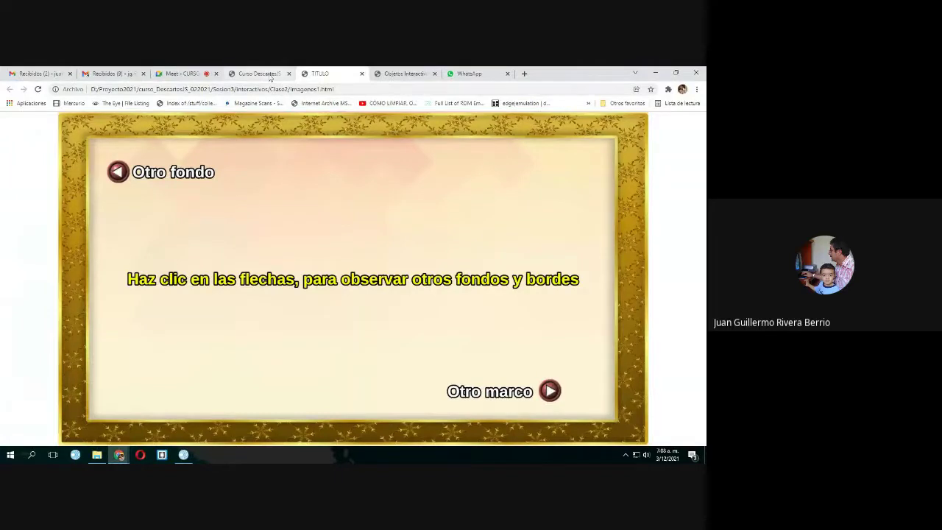
left_click(271, 75)
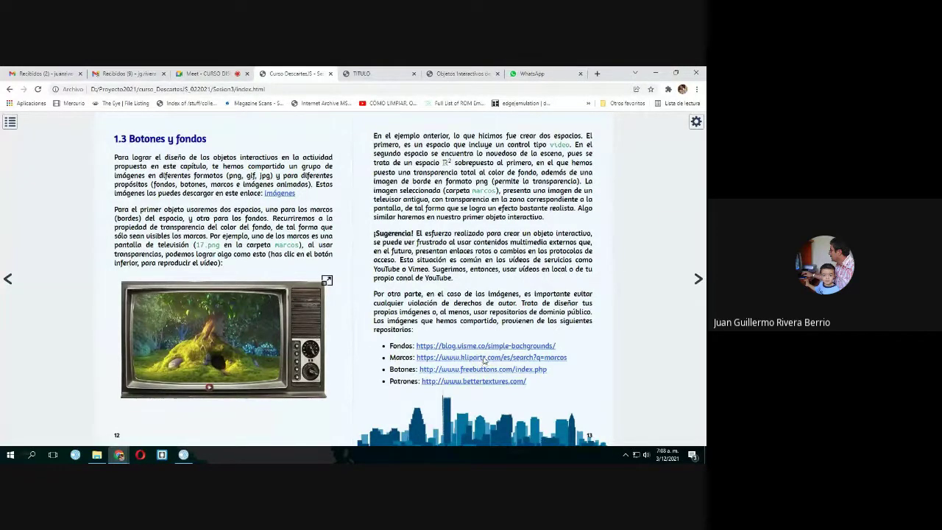
Open the Marcos repository link on page 13, browse the Klipartz frame images, and close the page.
left_click(485, 358)
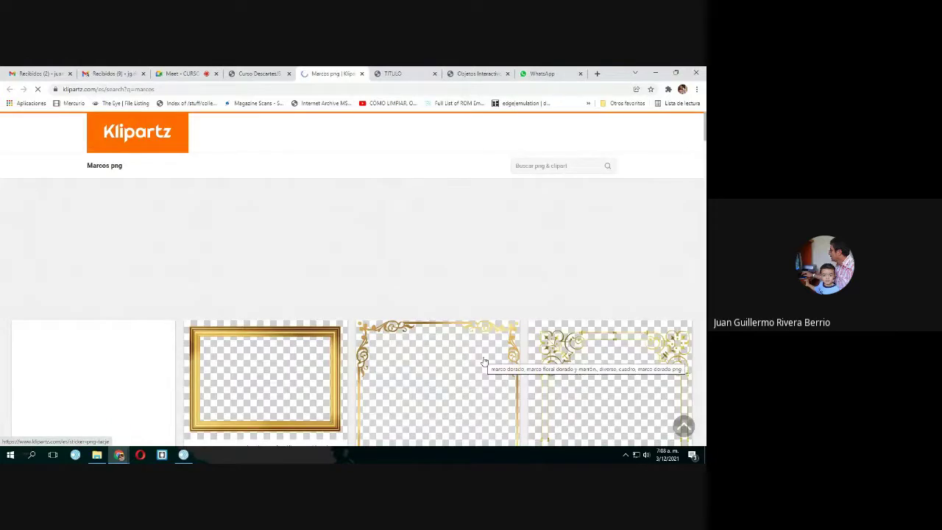
scroll(402, 283, "down", 3)
scroll(402, 283, "down", 10)
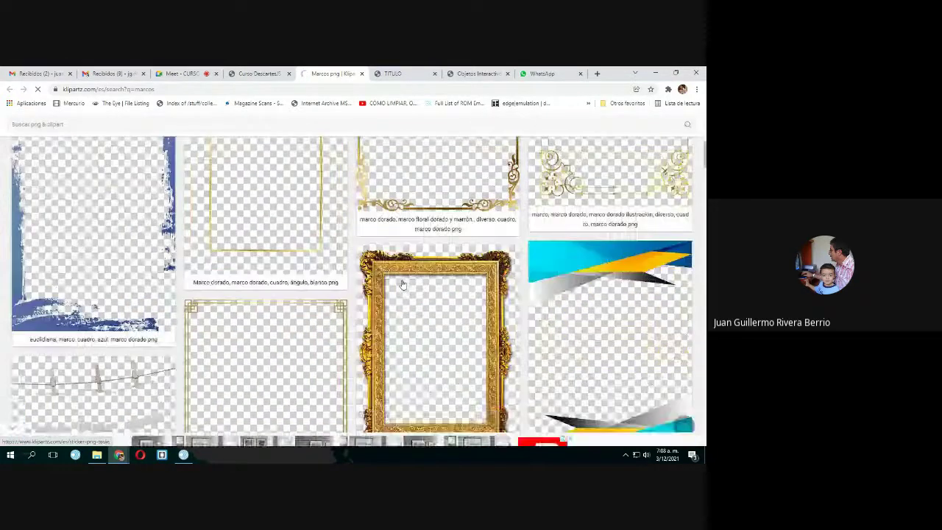
scroll(402, 283, "down", 10)
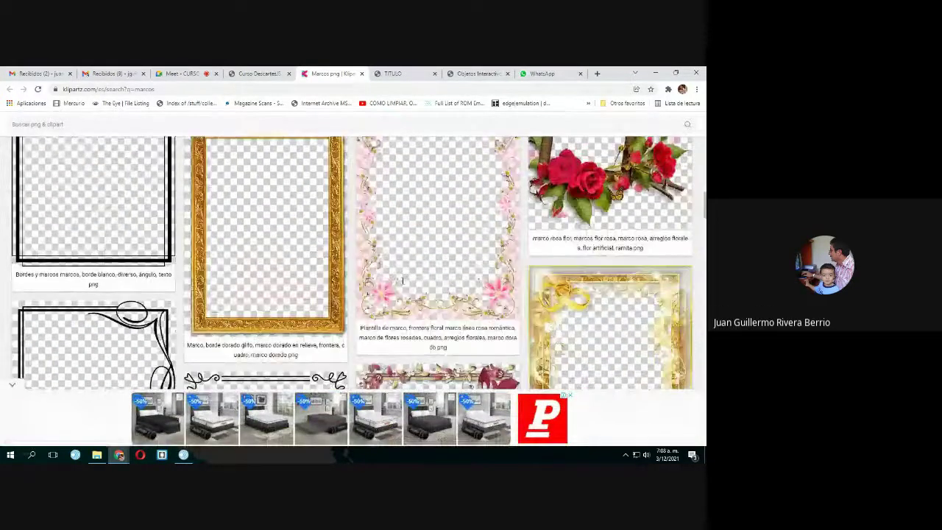
scroll(402, 283, "down", 5)
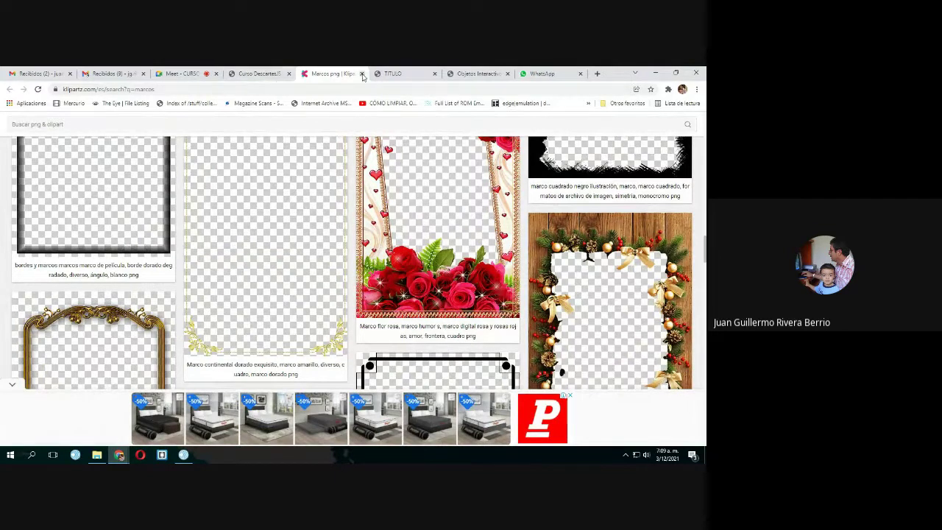
left_click(362, 73)
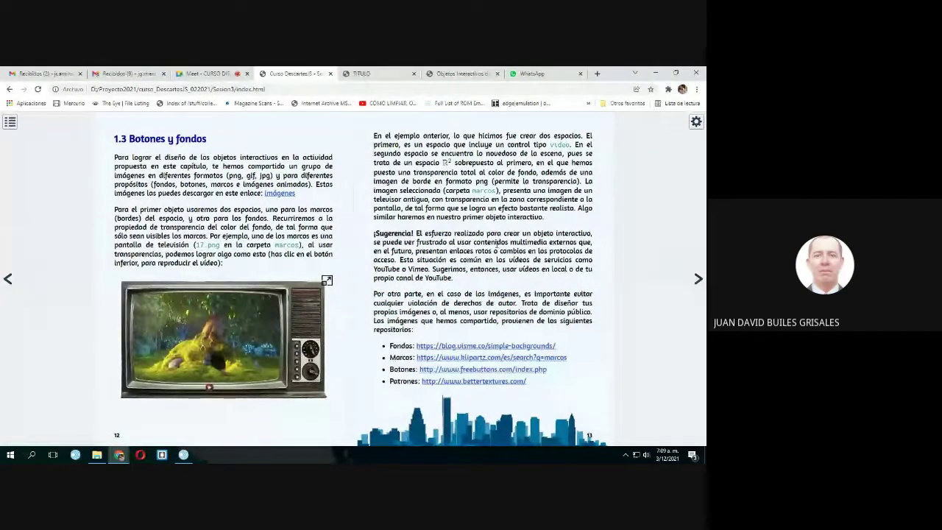
Open the Botones repository link on page 13 and browse the Klipartz button images.
left_click(495, 374)
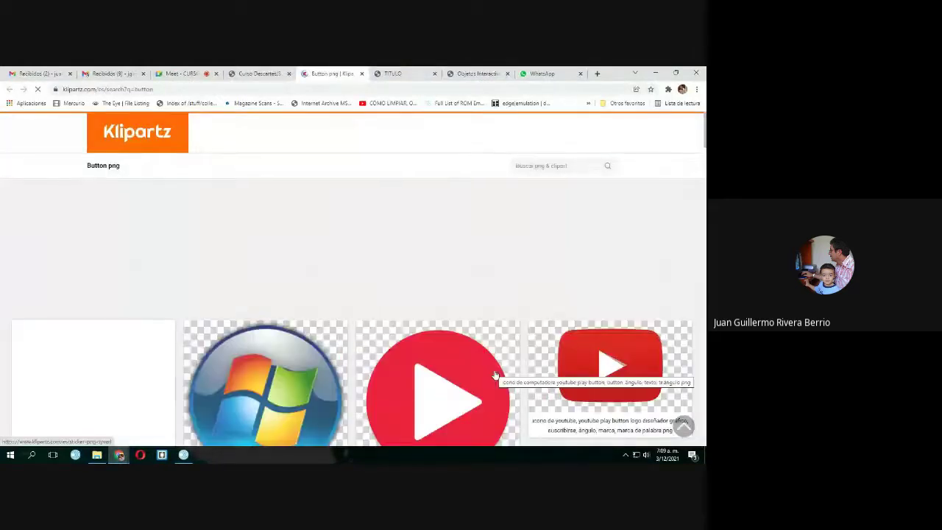
scroll(445, 293, "down", 3)
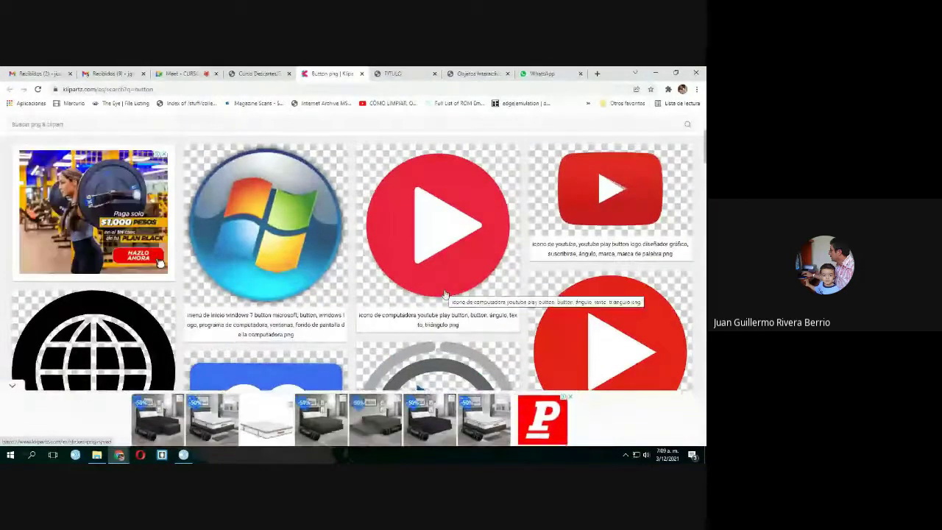
scroll(445, 292, "down", 2)
scroll(445, 294, "down", 3)
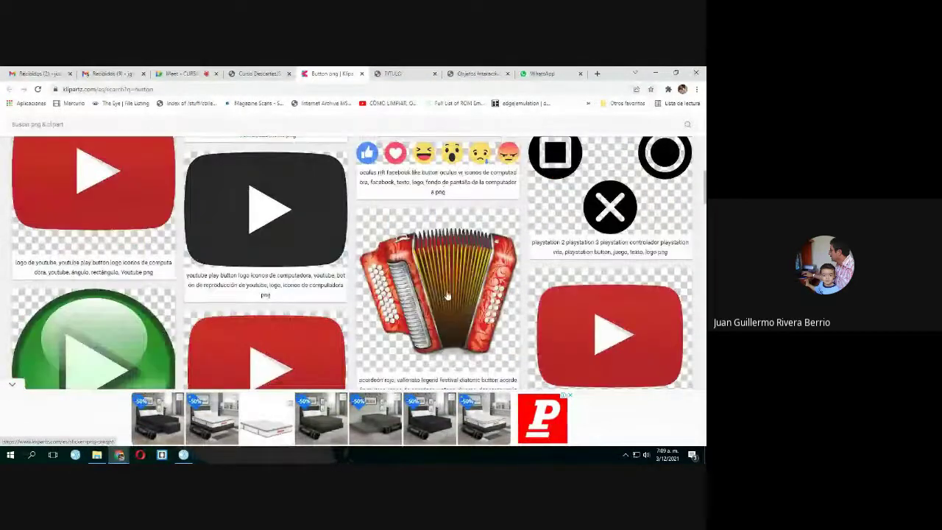
Examine the licence of the red YouTube play button PNG, and close both Klipartz pages to return to the Sesión 3 book.
left_click(84, 225)
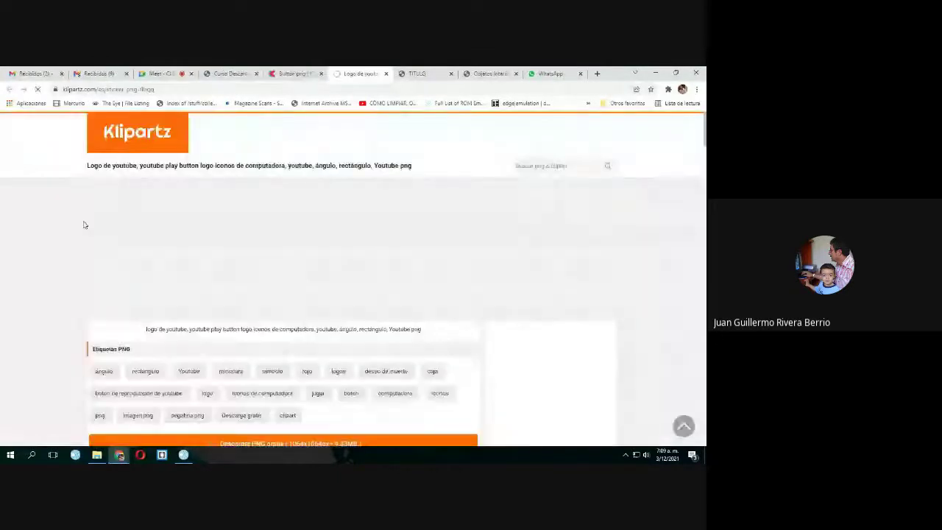
scroll(658, 292, "down", 5)
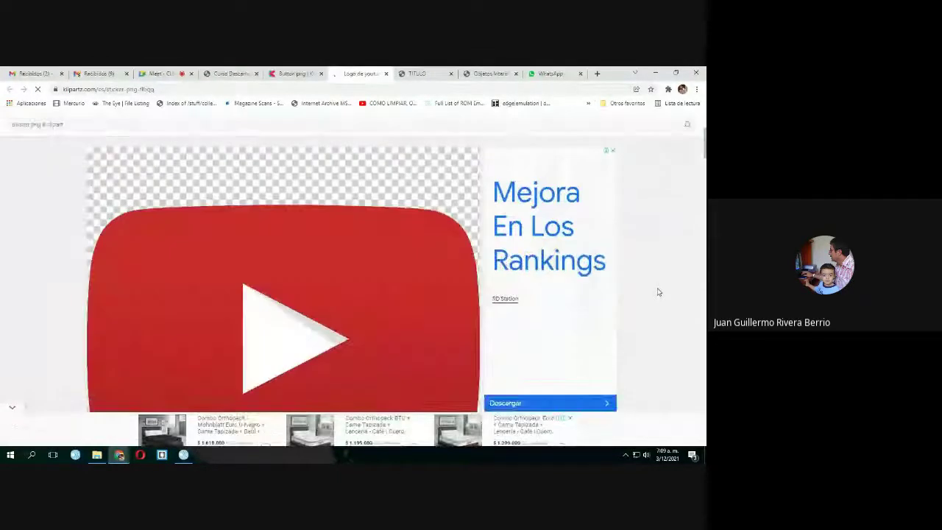
scroll(658, 292, "down", 3)
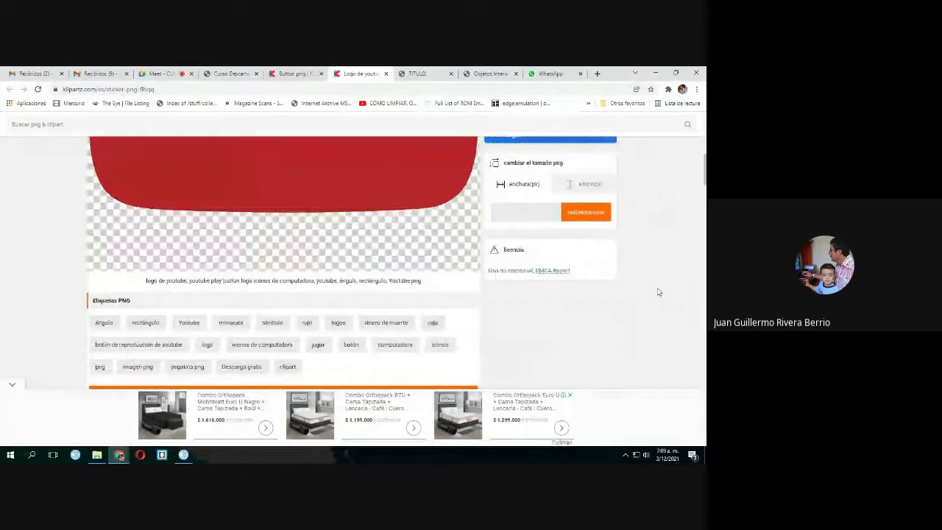
left_click_drag(488, 271, 530, 271)
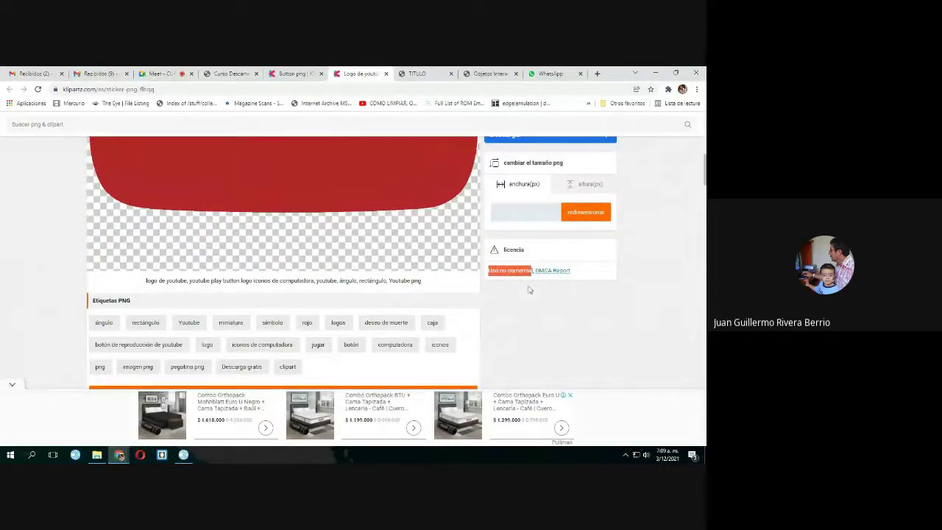
left_click(397, 123)
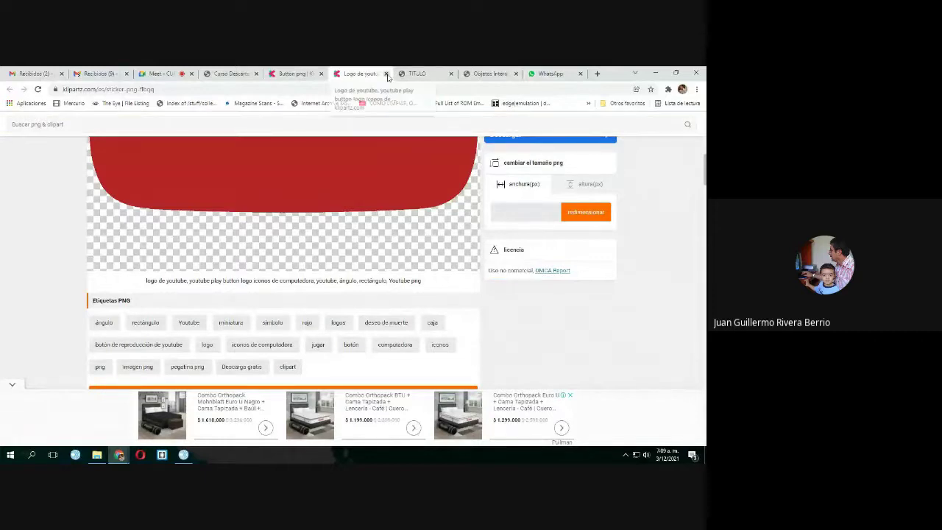
left_click(386, 74)
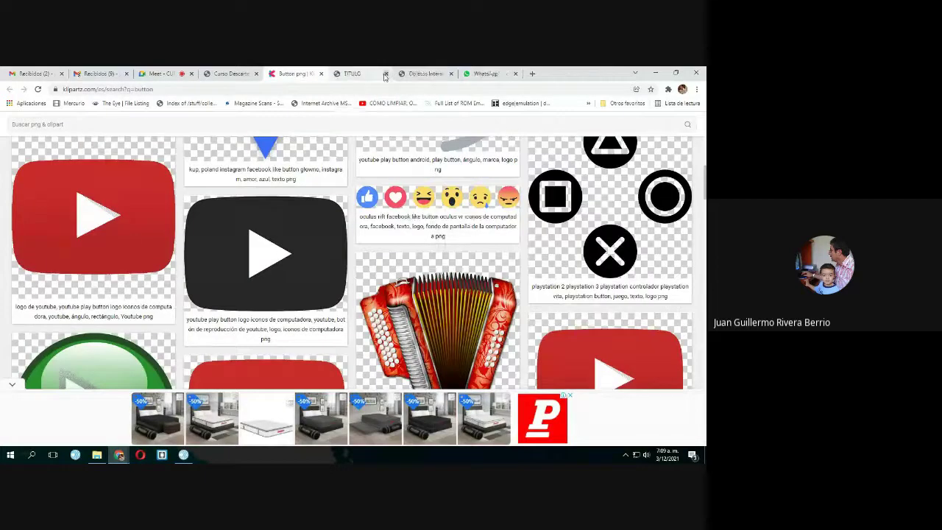
left_click(320, 73)
left_click(232, 75)
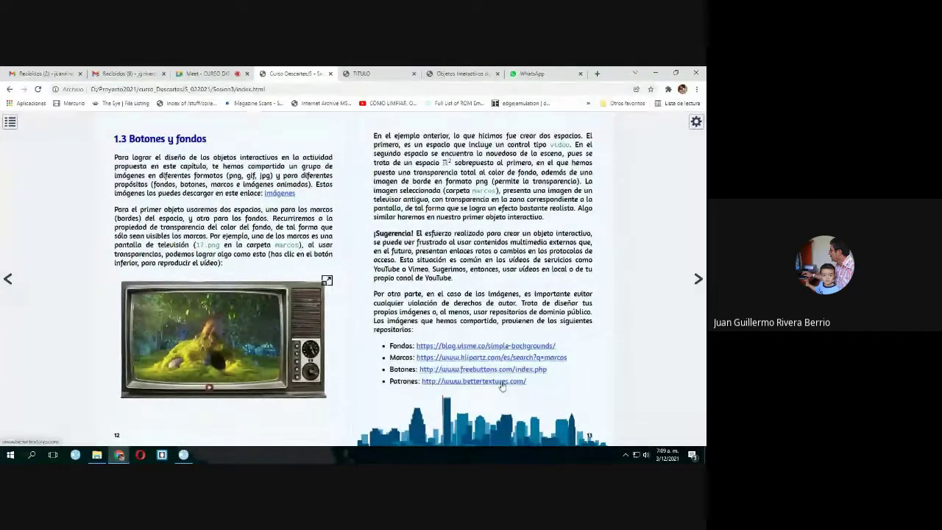
Advance the book to section 1.4 Fondos on pages 14 and 15, and cycle through the backgrounds of the imagenes1.html interactive.
left_click(698, 280)
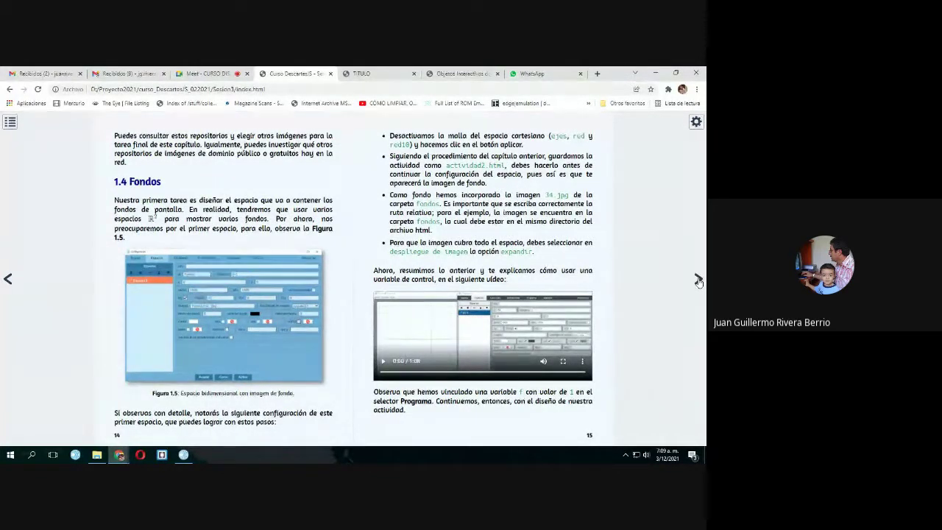
left_click(368, 74)
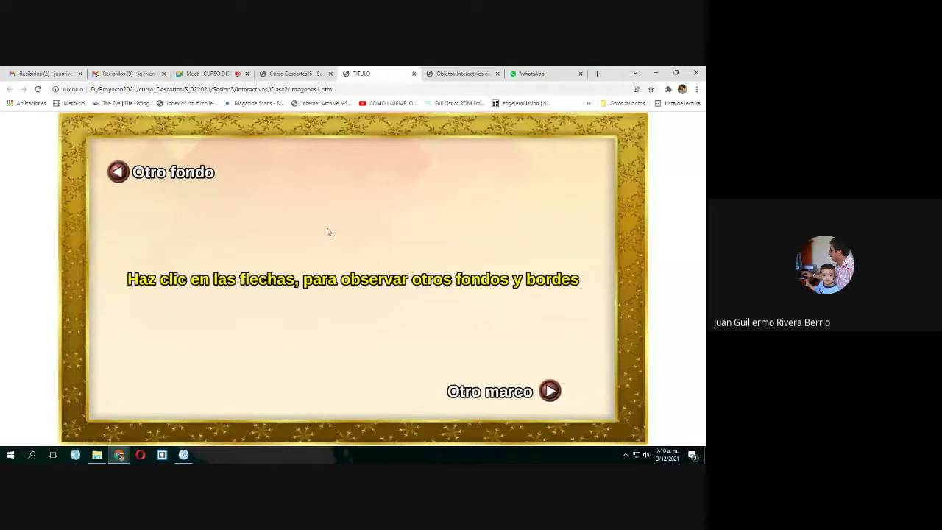
left_click(119, 175)
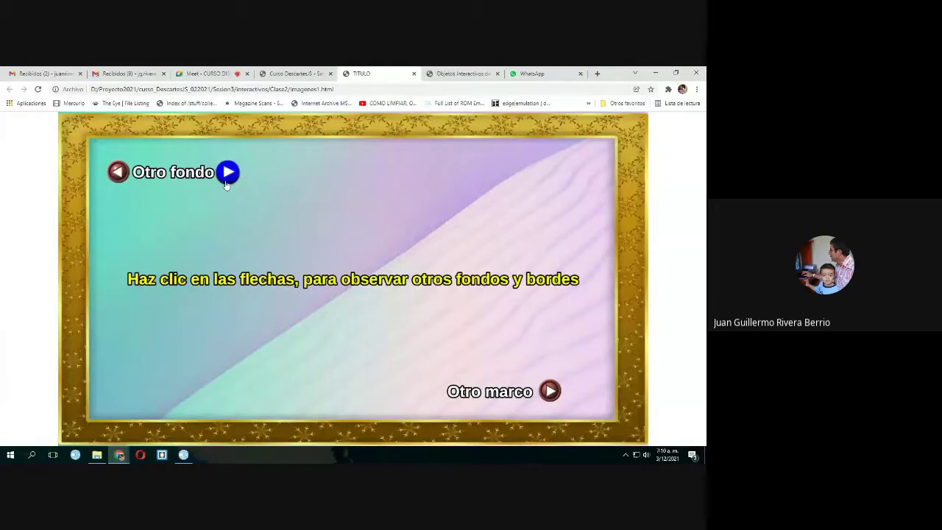
left_click(117, 173)
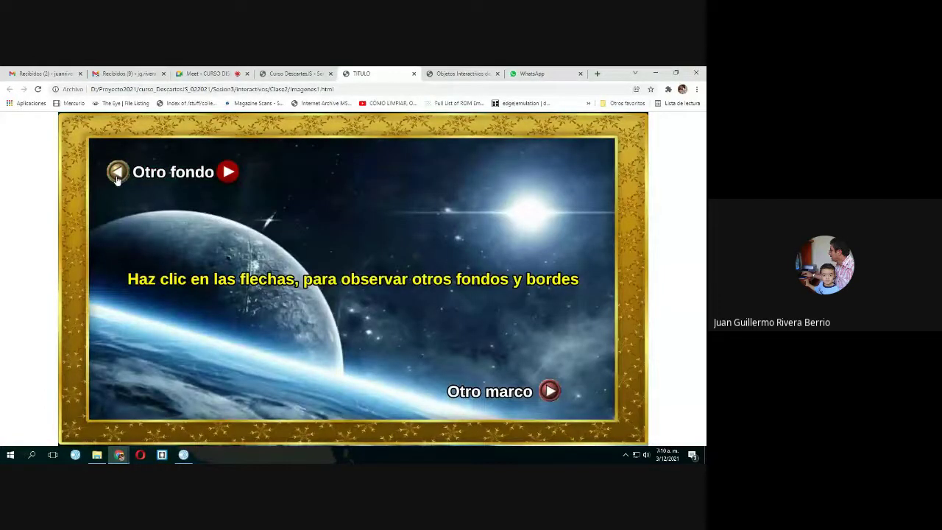
left_click(228, 175)
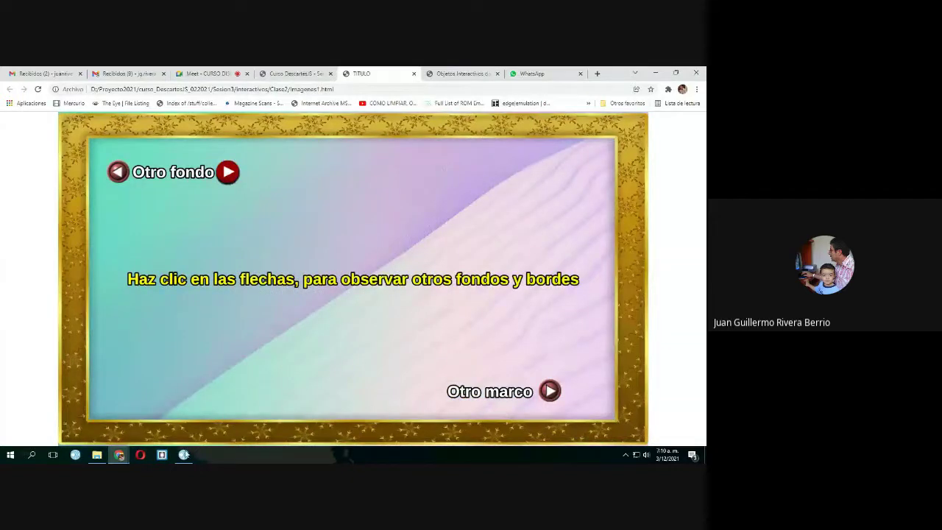
Switch to the DescartesJS editor showing imagenes1.html over the desktop, reposition its window, and open the scene's configuration.
left_click(185, 454)
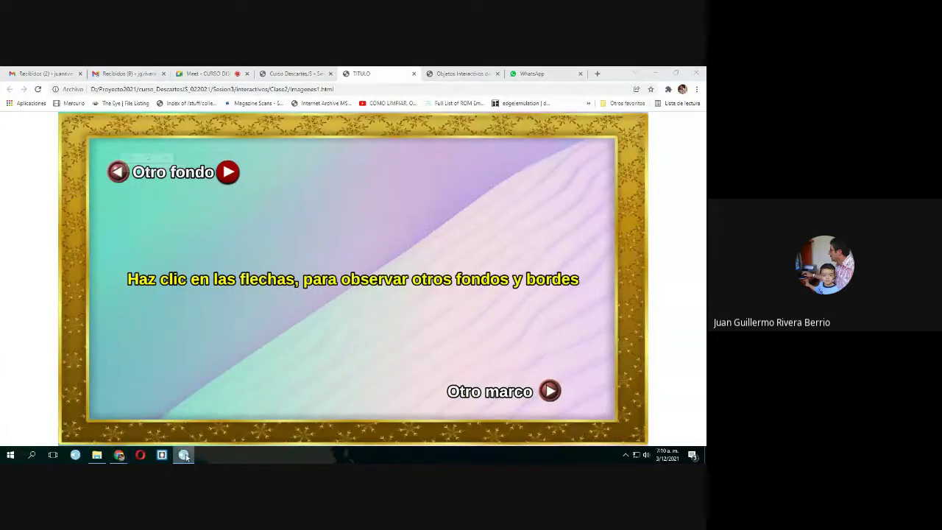
left_click(653, 75)
left_click(654, 75)
left_click(544, 92)
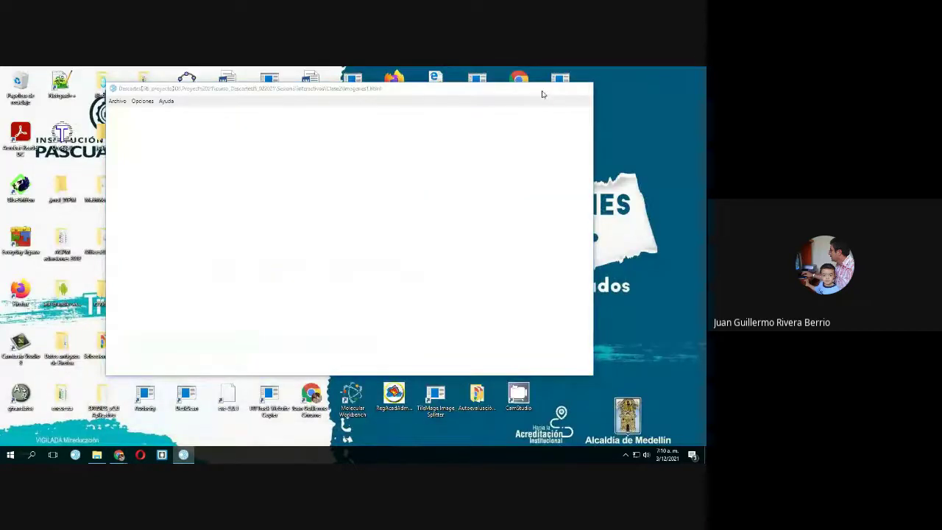
left_click(184, 454)
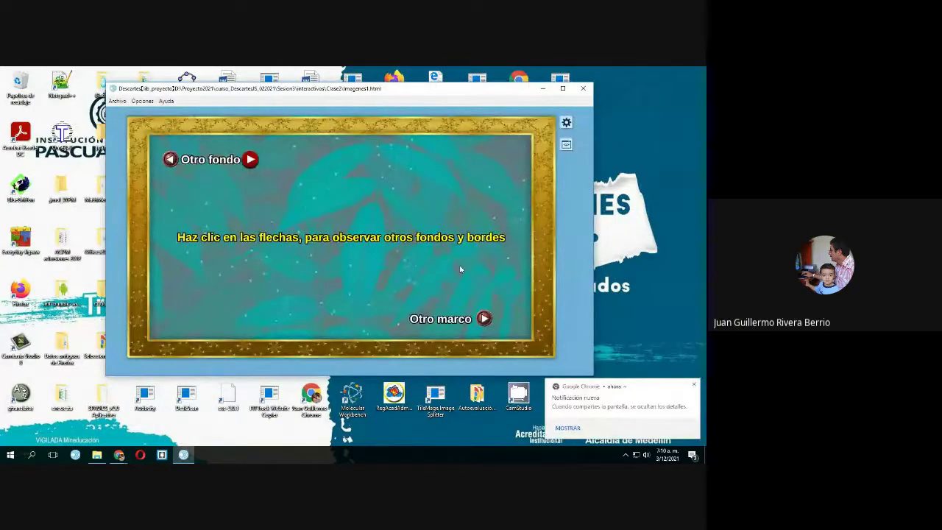
left_click_drag(446, 94, 347, 104)
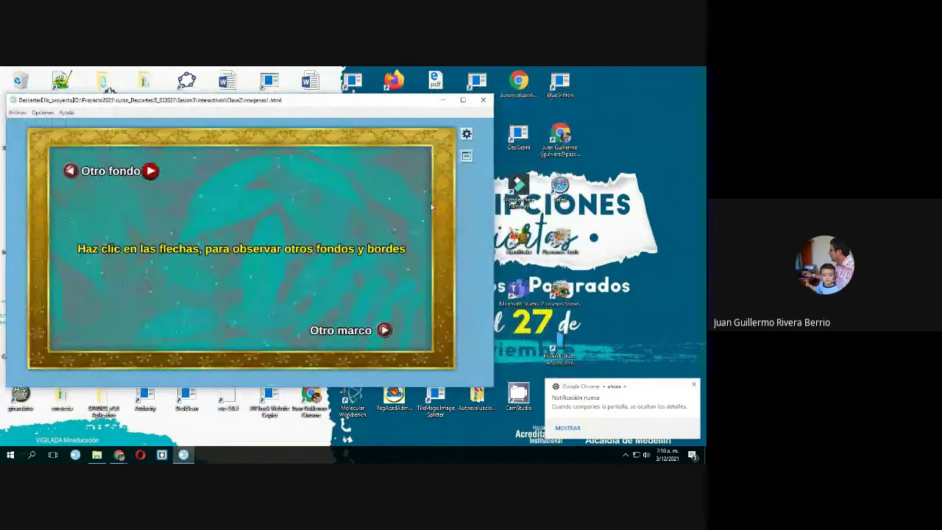
left_click(466, 136)
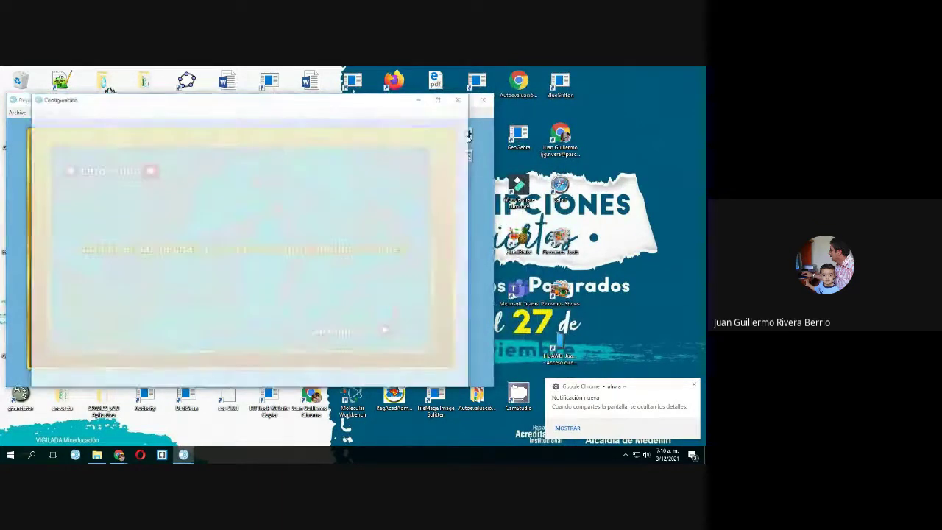
Move the configuration window beside the scene, review the general scene settings, and show the fondo1 space's settings.
left_click_drag(306, 106, 548, 113)
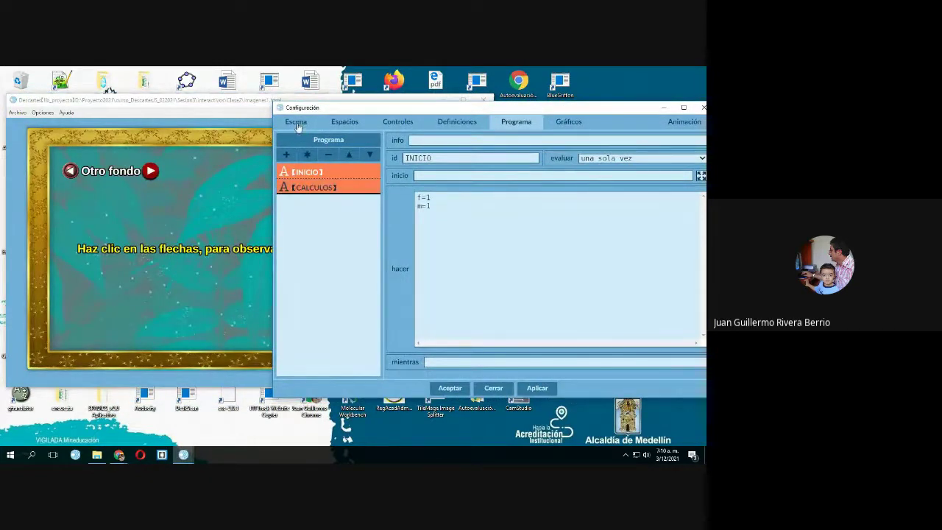
left_click(296, 122)
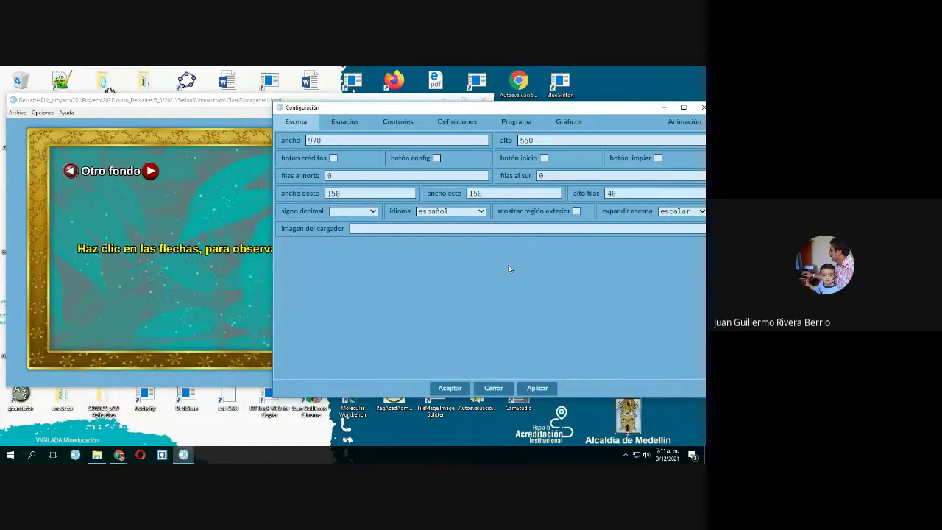
left_click(349, 125)
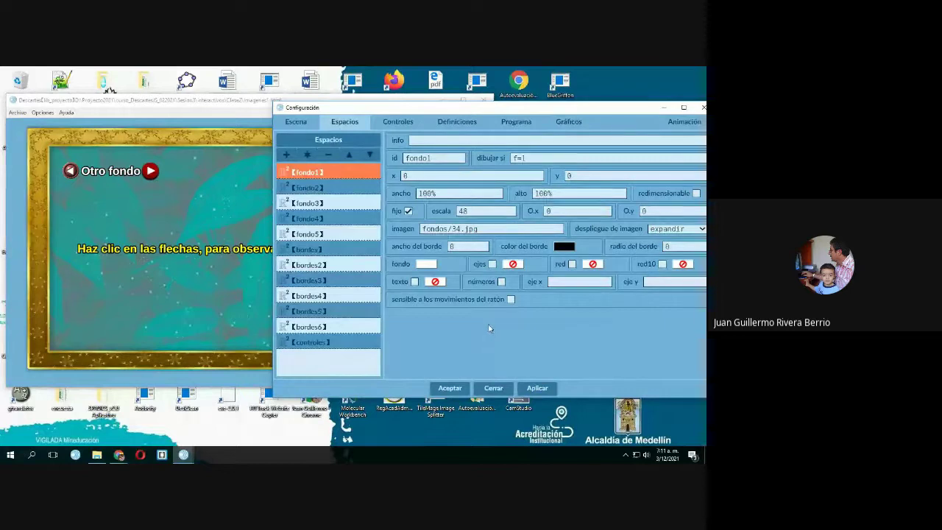
left_click(308, 174)
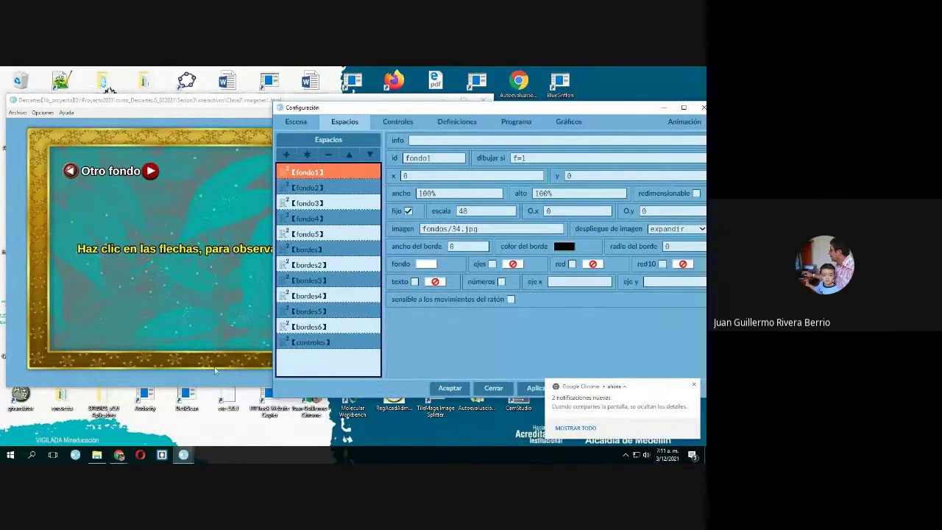
Browse to Sesion3/interactivos/Clase2/fondos in the file explorer, preview 34.jpg, and return to the DescartesJS editor.
left_click(97, 455)
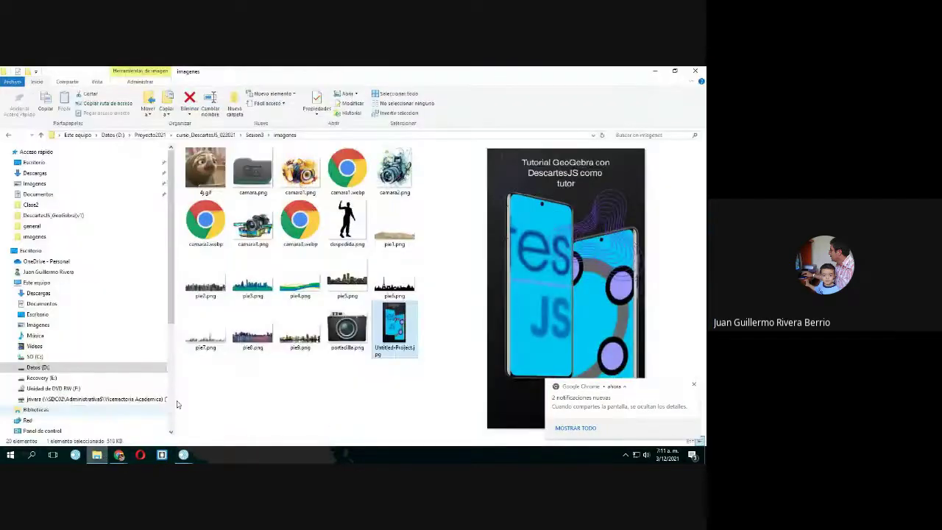
left_click(254, 135)
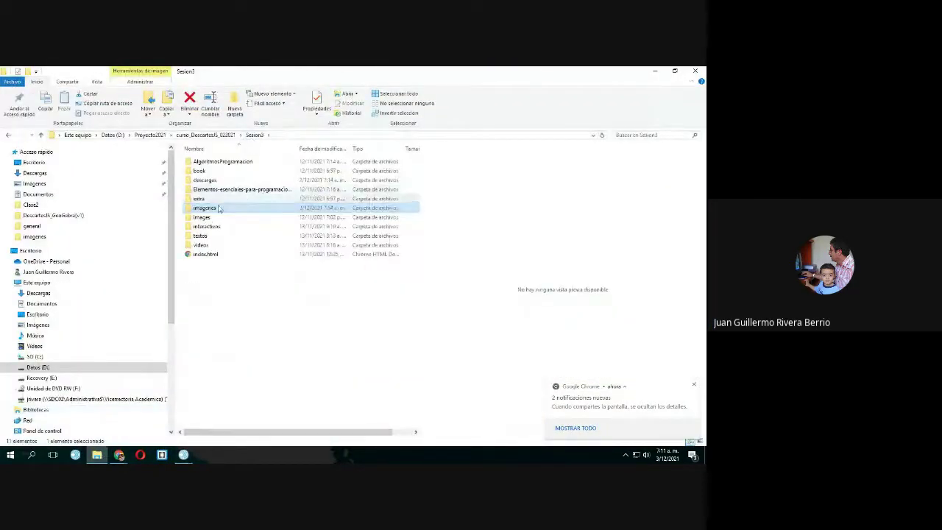
double_click(210, 226)
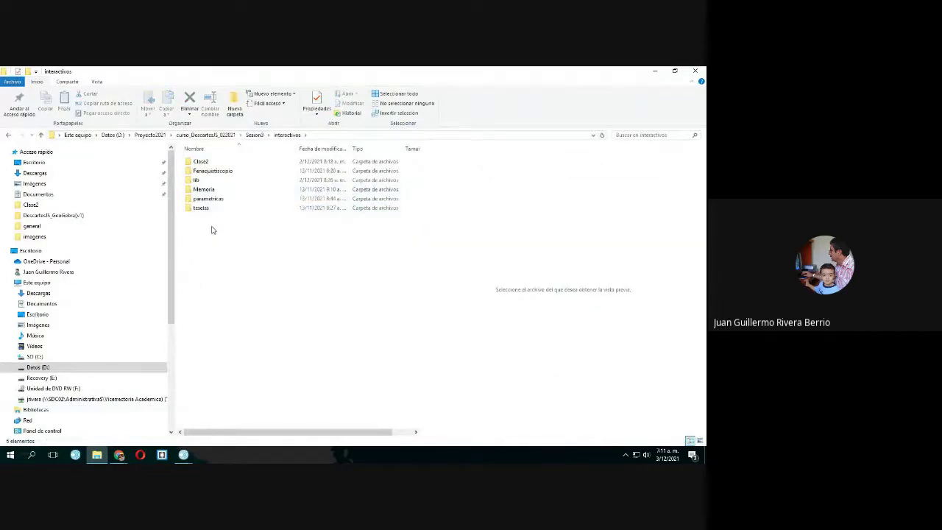
double_click(200, 161)
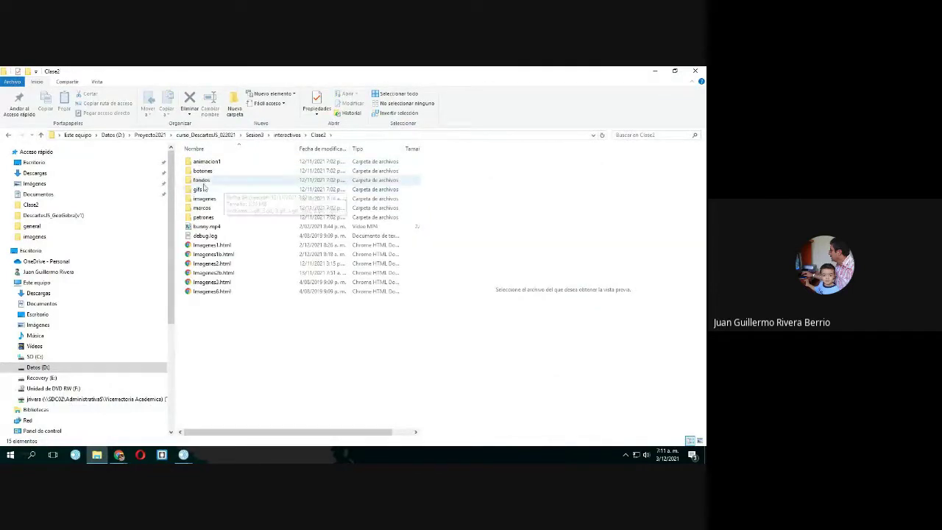
double_click(202, 181)
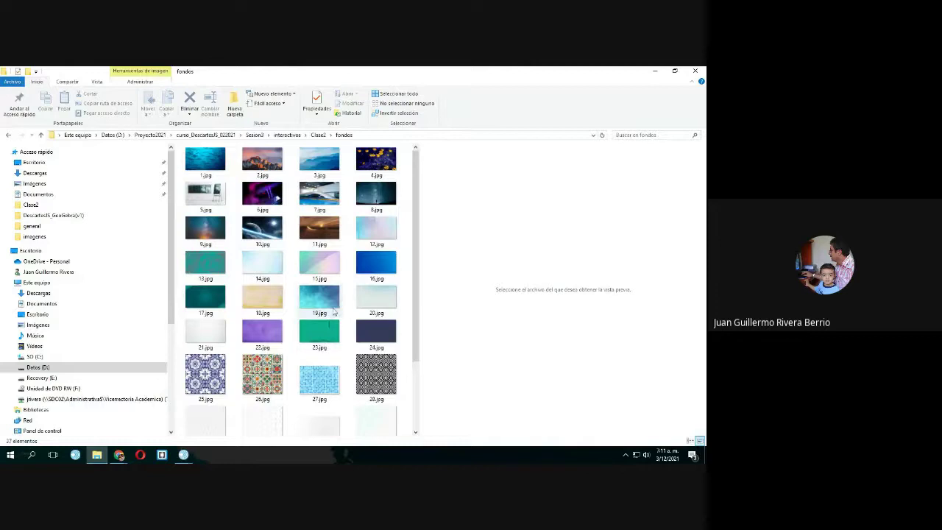
scroll(332, 312, "down", 2)
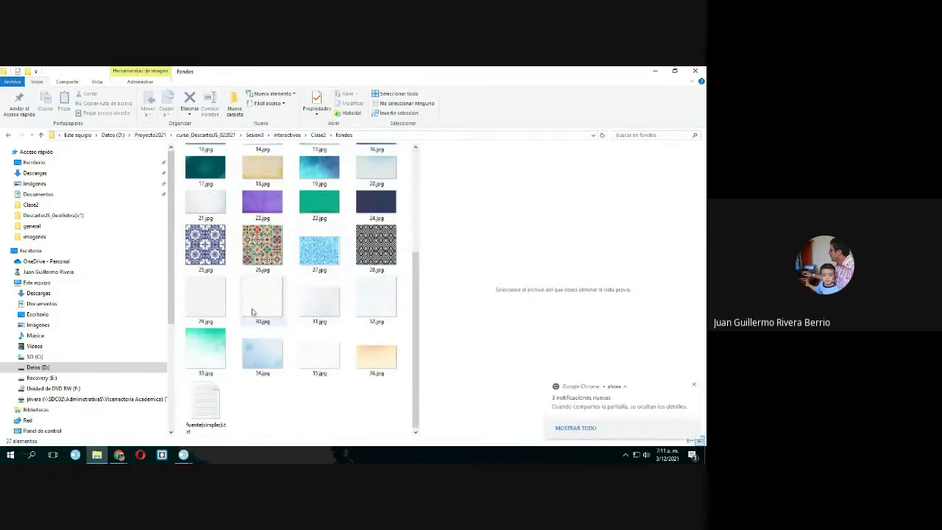
left_click(267, 361)
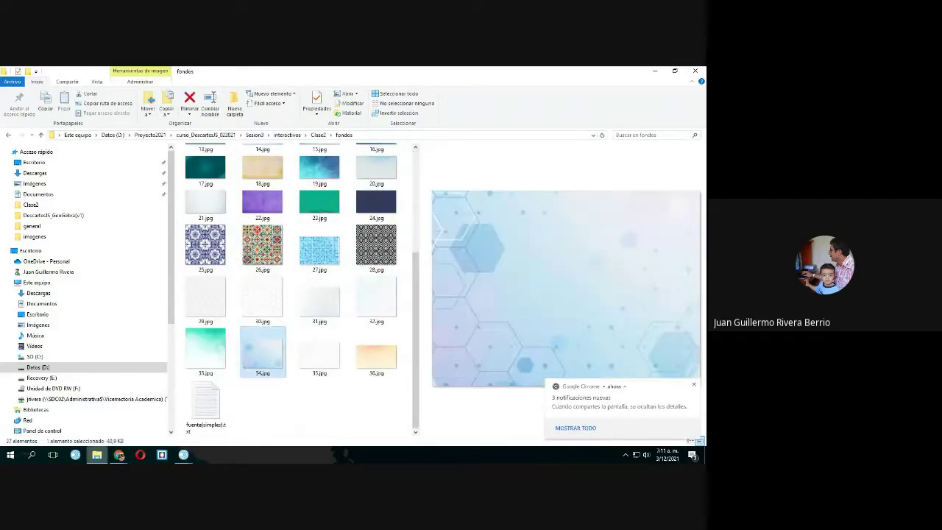
left_click(96, 456)
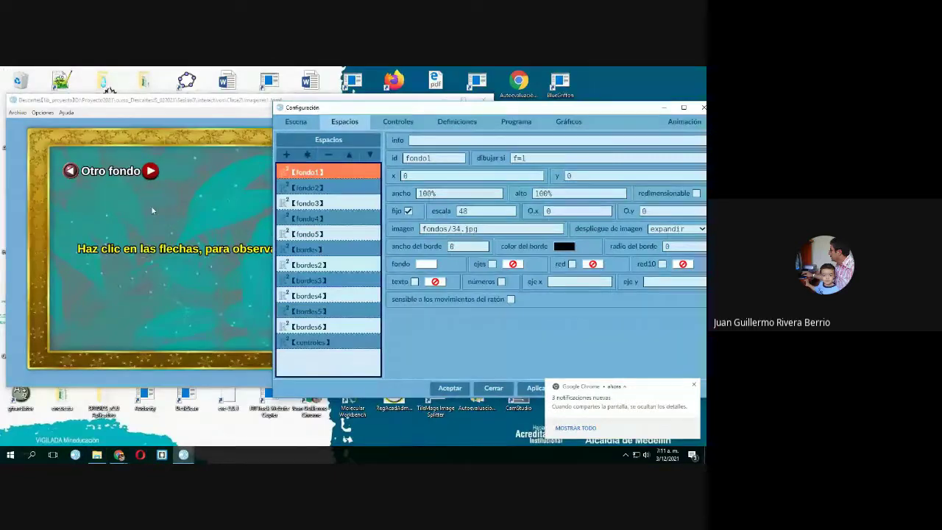
Show the previous background in the scene, and examine fondo1's image path and drawing condition in the configuration.
left_click(68, 173)
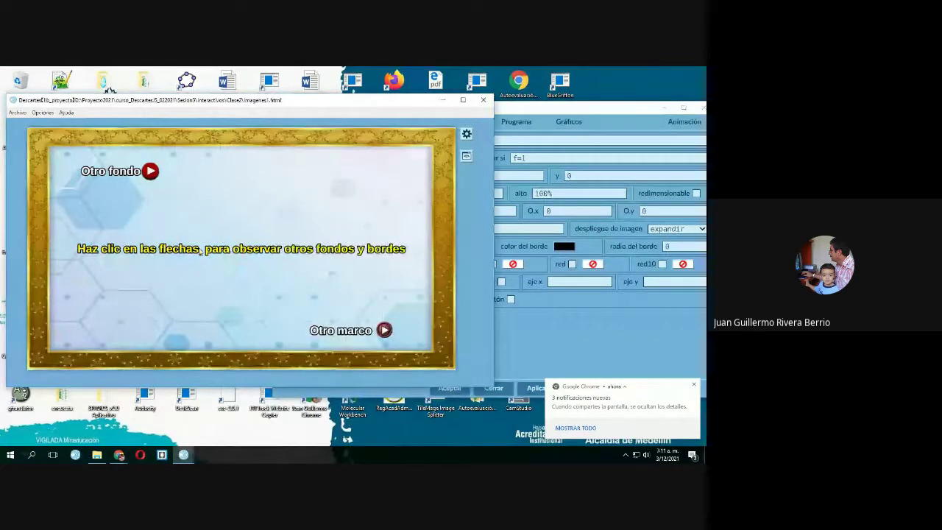
left_click(555, 311)
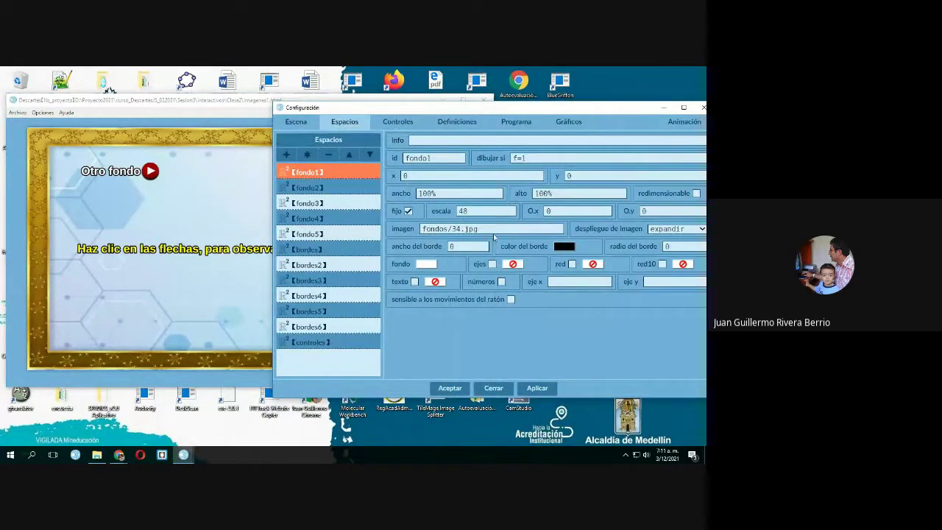
left_click_drag(491, 229, 421, 228)
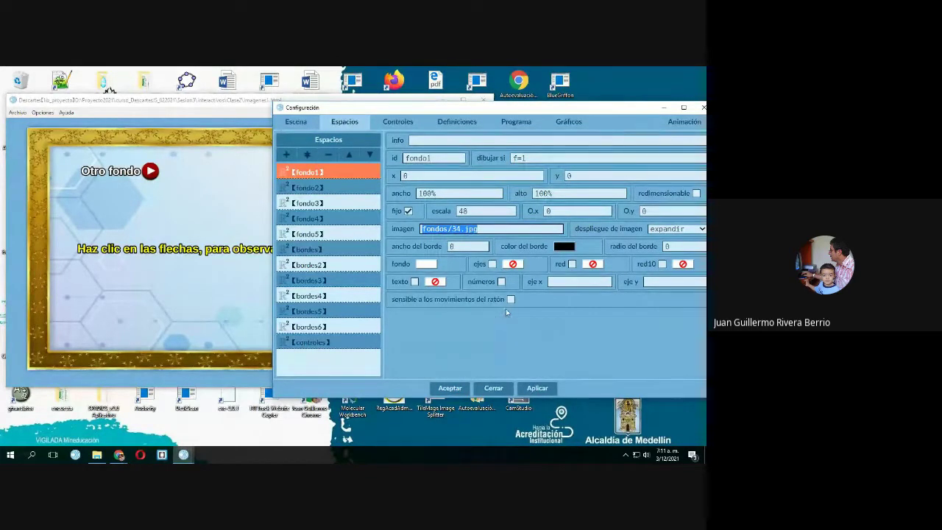
left_click(535, 158)
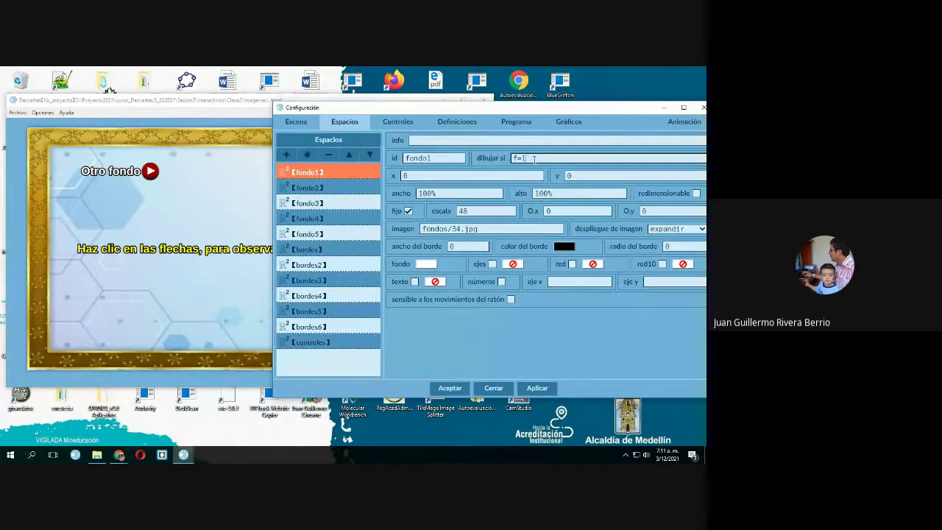
left_click_drag(535, 158, 512, 159)
left_click(515, 158)
Set fondo1's image display to arr-izq and apply it to the scene.
left_click(703, 229)
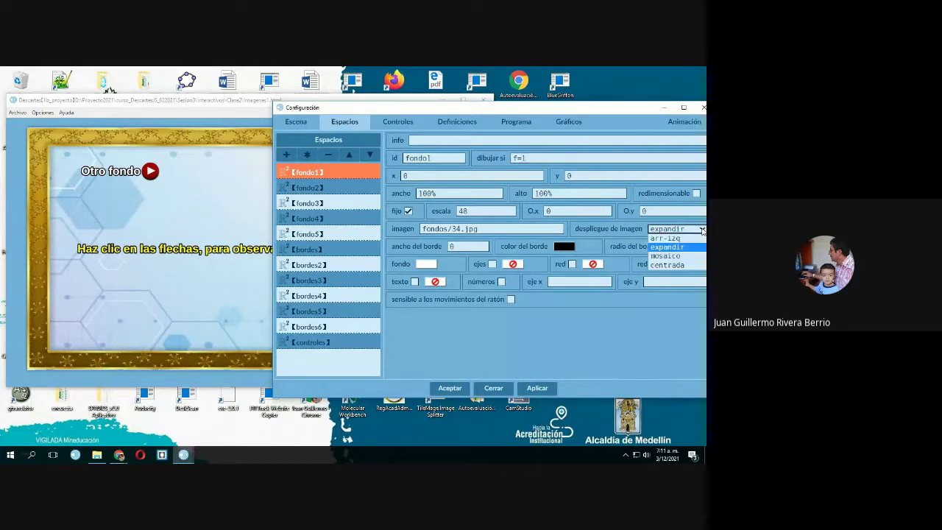
left_click(665, 237)
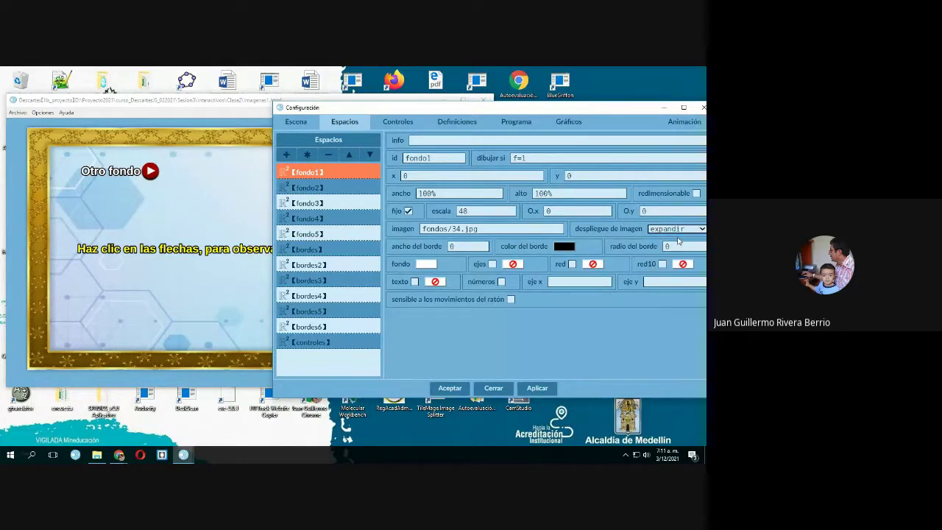
left_click(537, 388)
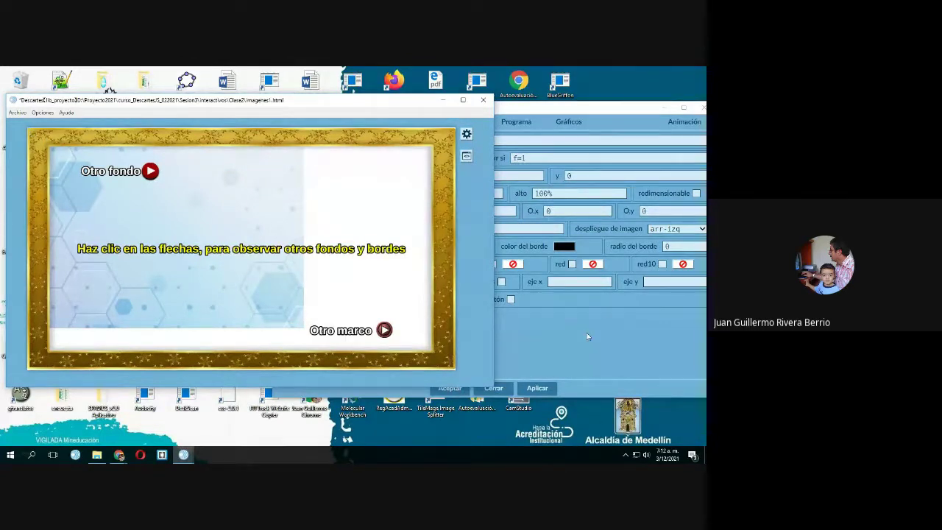
Return fondo1's image display to expandir, apply it, and bring the configuration back to the front.
left_click(702, 229)
left_click(702, 229)
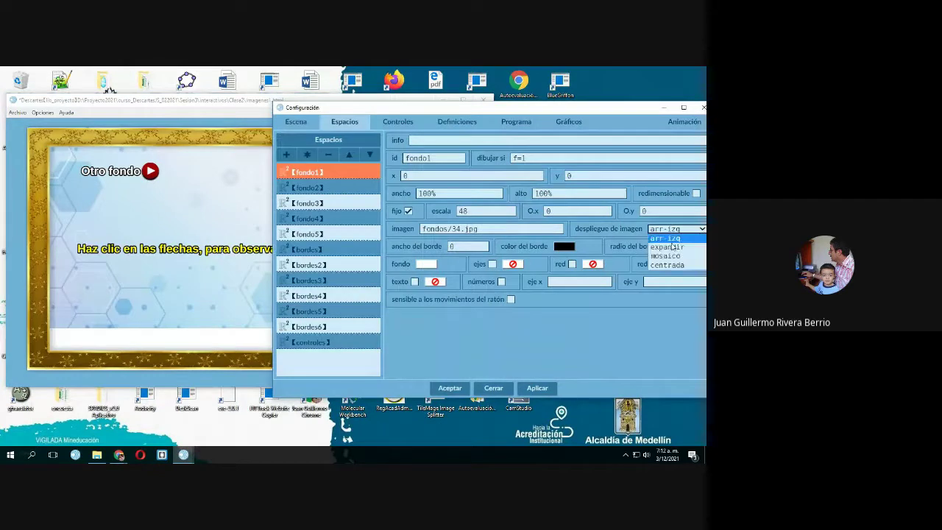
left_click(673, 256)
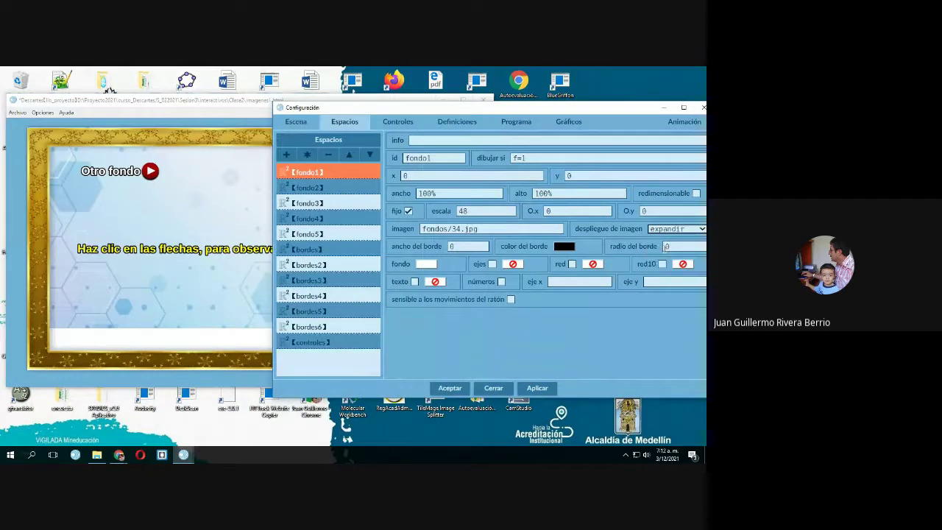
left_click(537, 388)
left_click(598, 329)
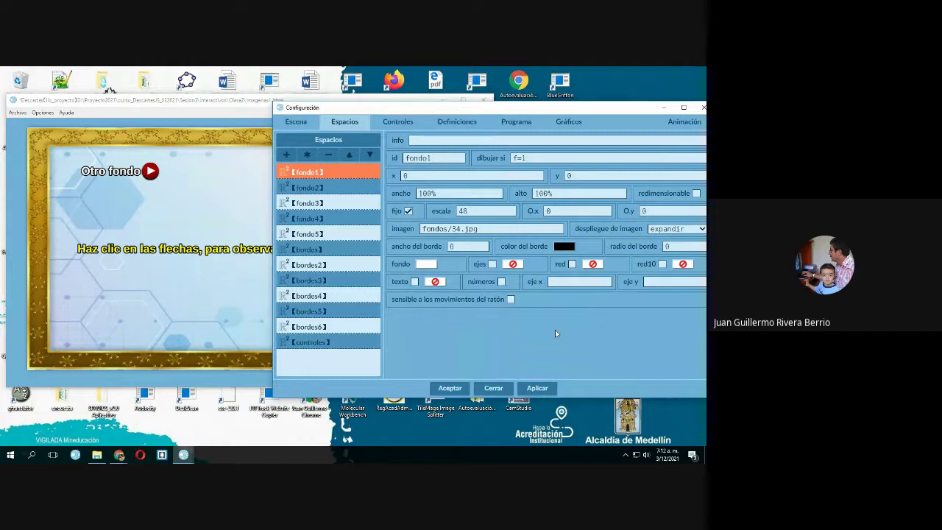
Review the settings of the other background spaces, and clone fondo5 under the name fondo6.
left_click(311, 188)
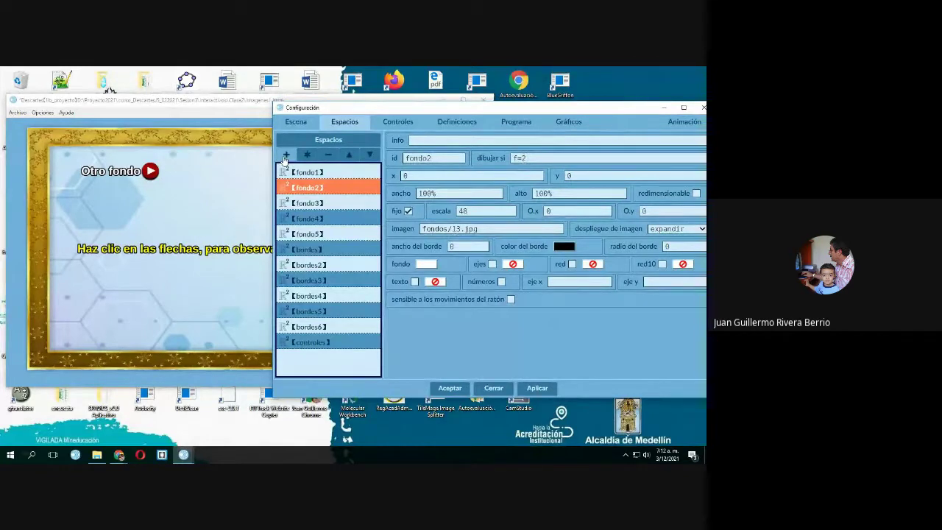
left_click(316, 207)
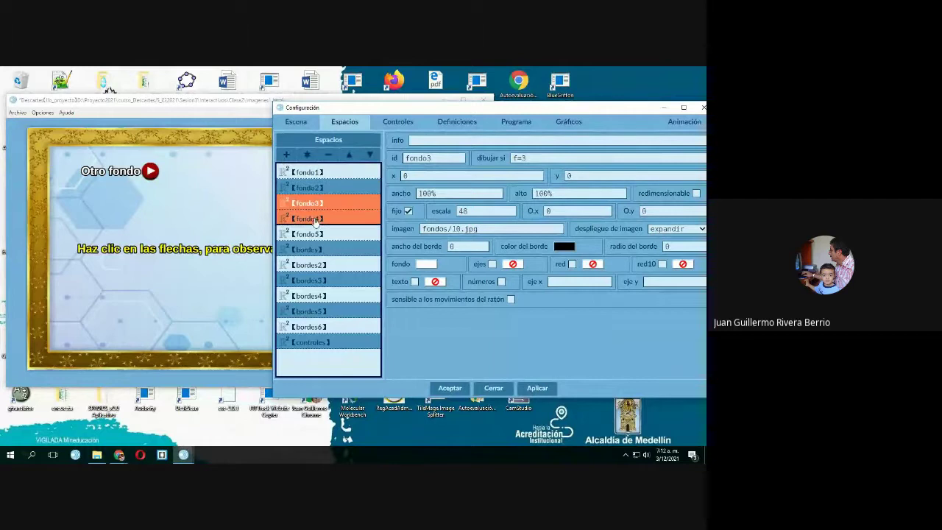
left_click(312, 234)
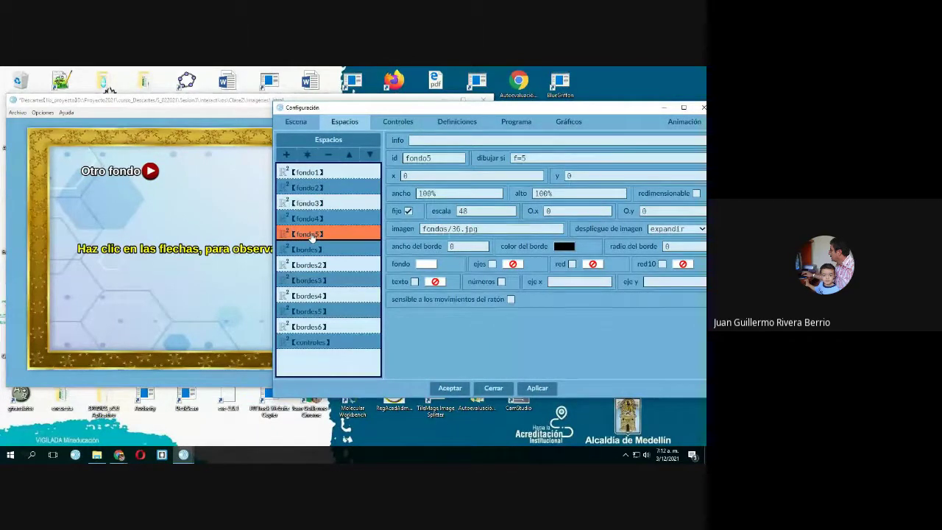
left_click(307, 154)
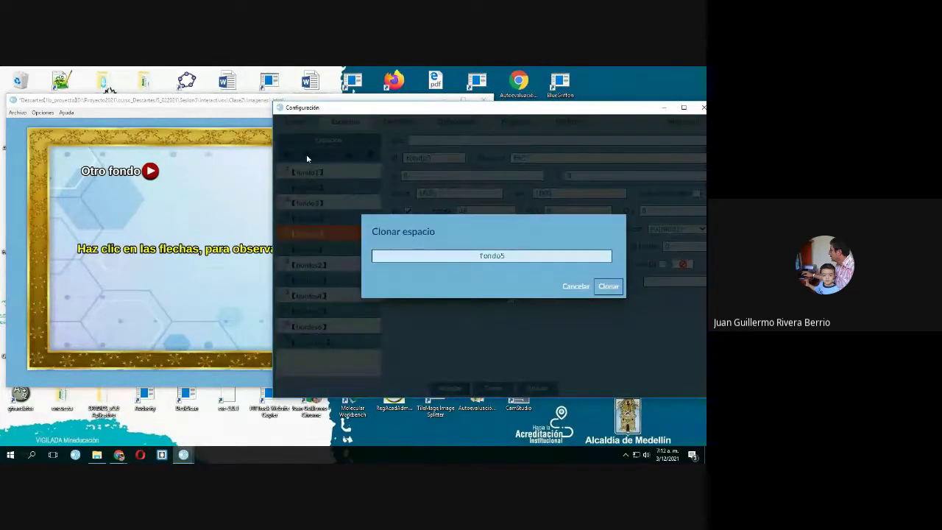
left_click_drag(501, 255, 514, 256)
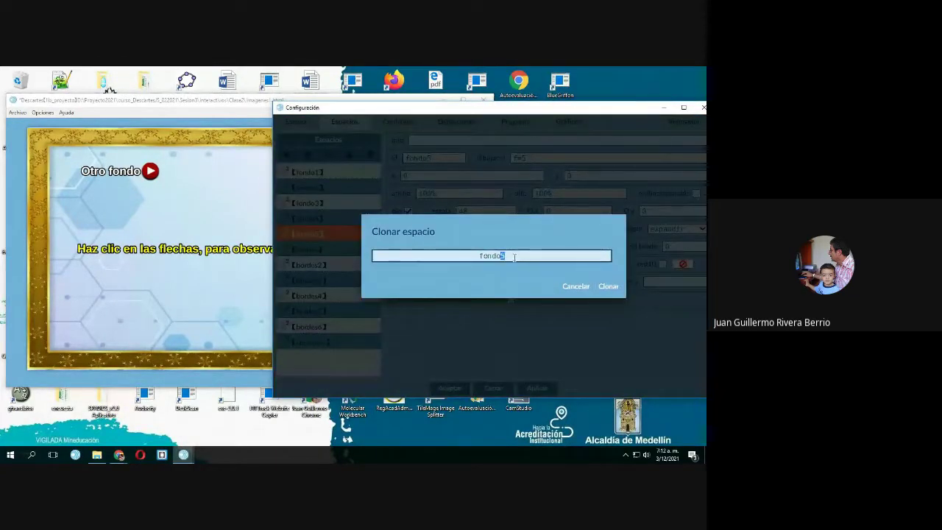
type("6")
left_click(608, 286)
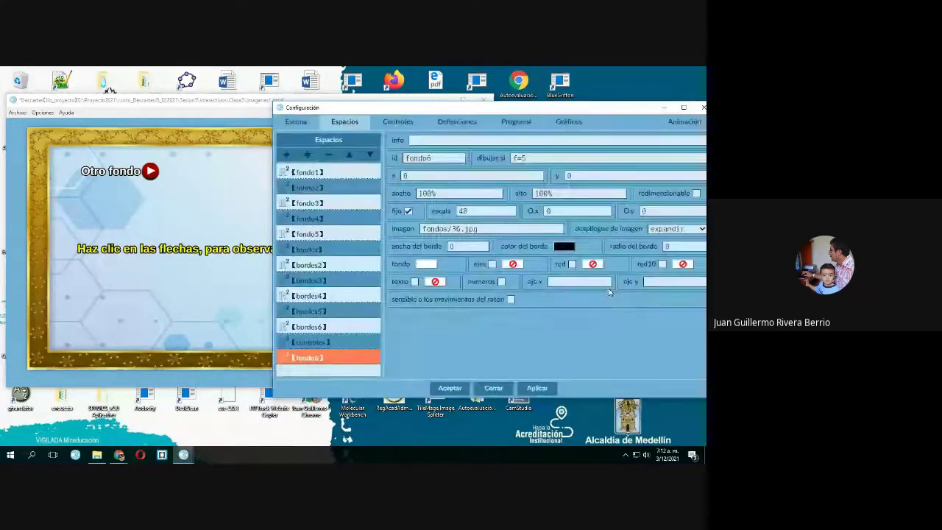
Move the fondo6 space up the list of spaces until it sits directly after fondo5.
left_click(350, 156)
left_click(351, 156)
left_click(350, 156)
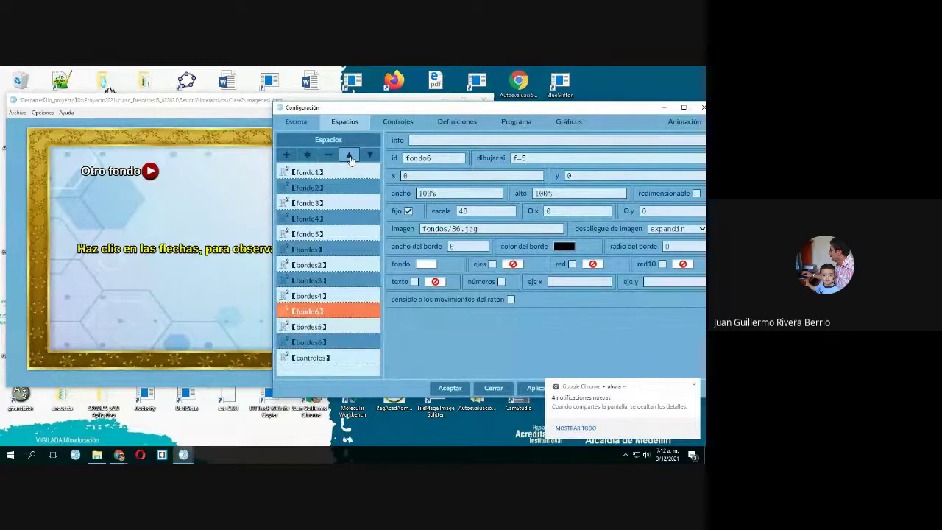
left_click(350, 156)
left_click(350, 156)
left_click(351, 156)
left_click(351, 156)
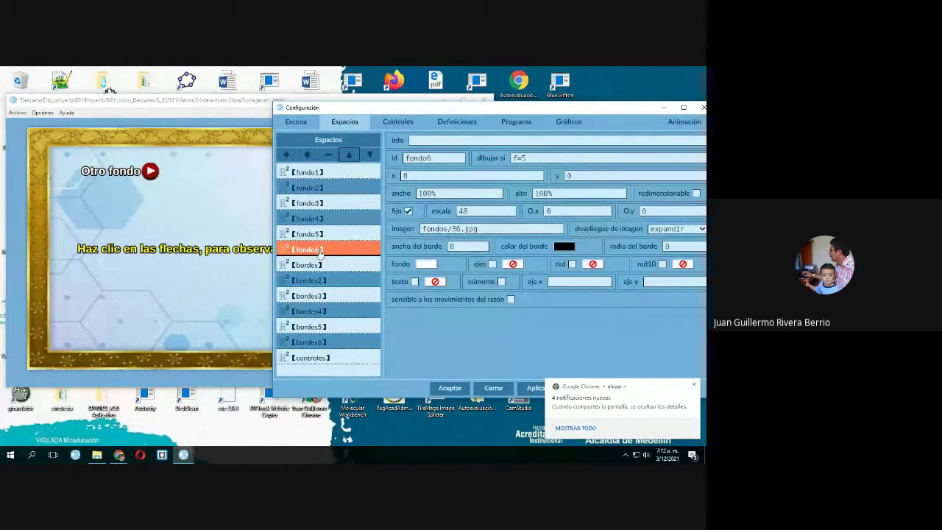
Set fondo6's drawing condition to f=6 and its image to fondos/2.jpg, checking the fondos folder for the file.
left_click(520, 158)
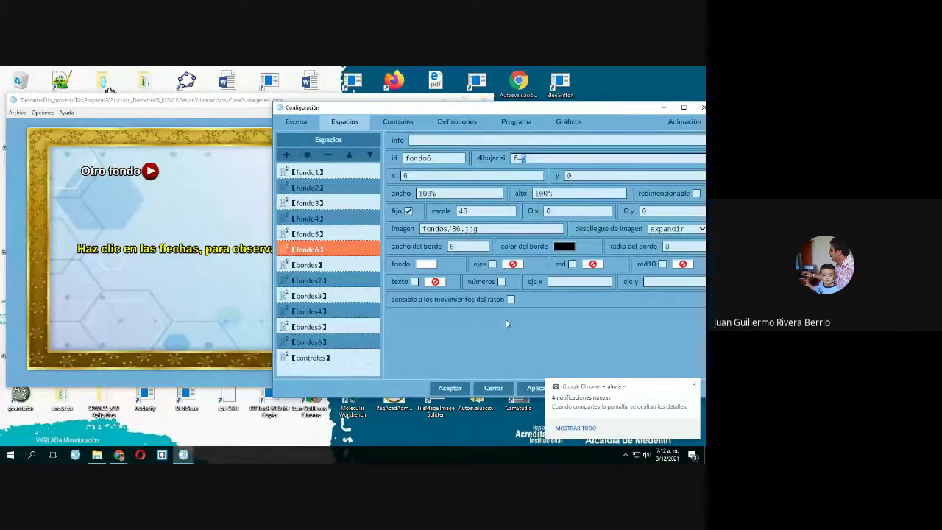
type("6")
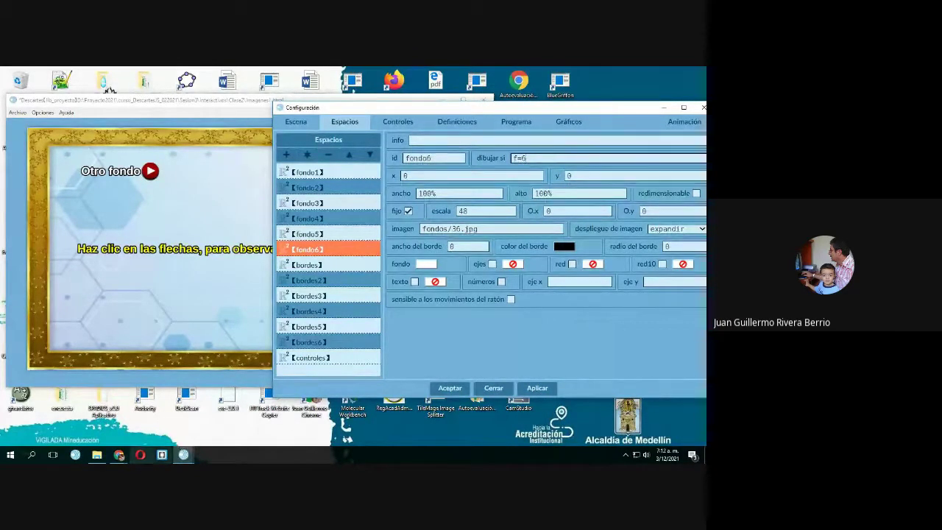
left_click(96, 454)
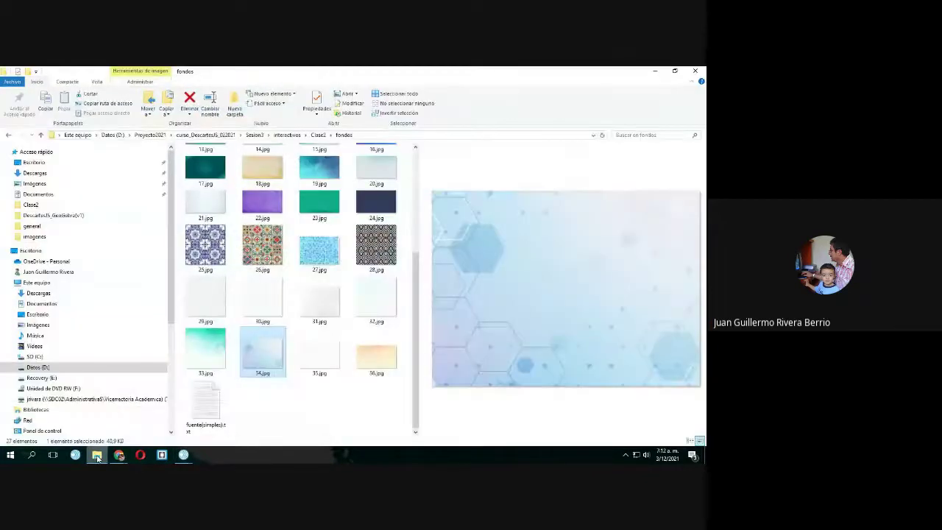
left_click(96, 454)
left_click(455, 229)
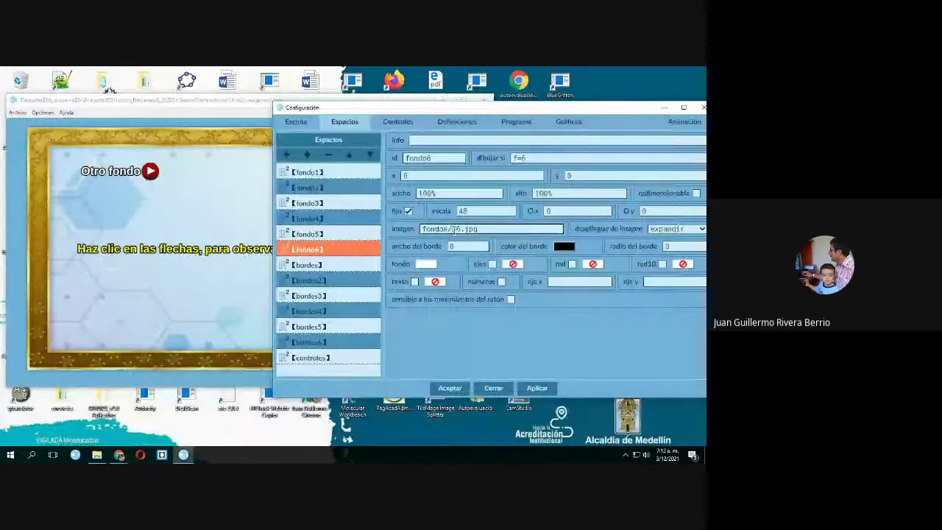
key("BackSpace")
key("BackSpace")
type("2")
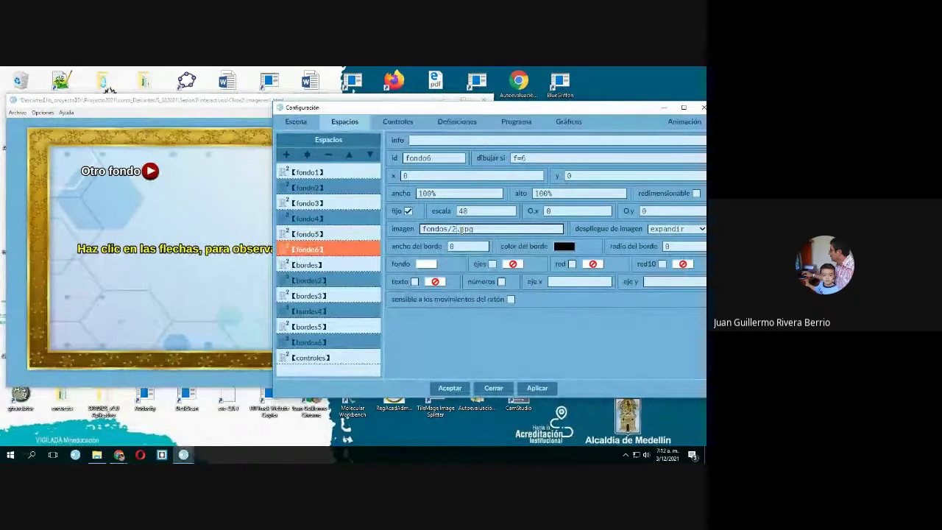
Complete fondo6's image path so that it reads fondos/26.jpg.
type("6")
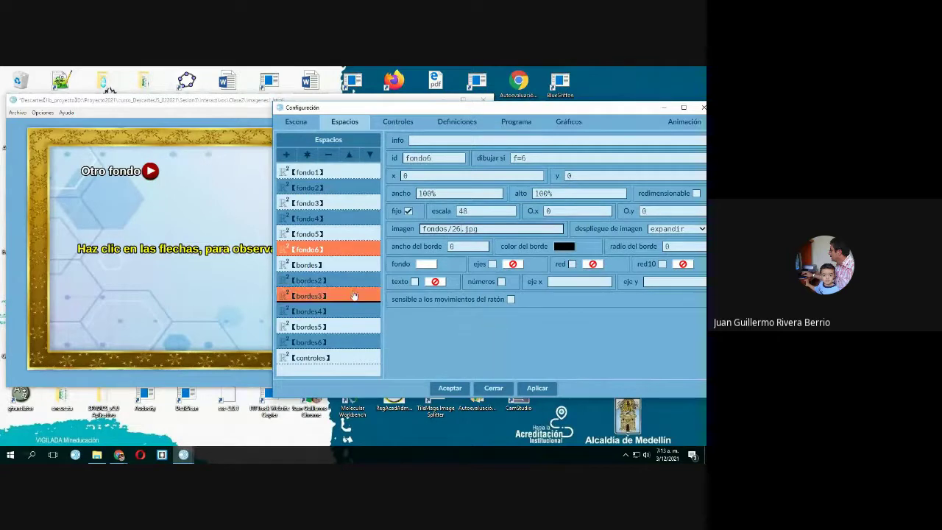
Make the bordes space's background colour fully opaque by setting its transparency value to 00.
left_click(314, 269)
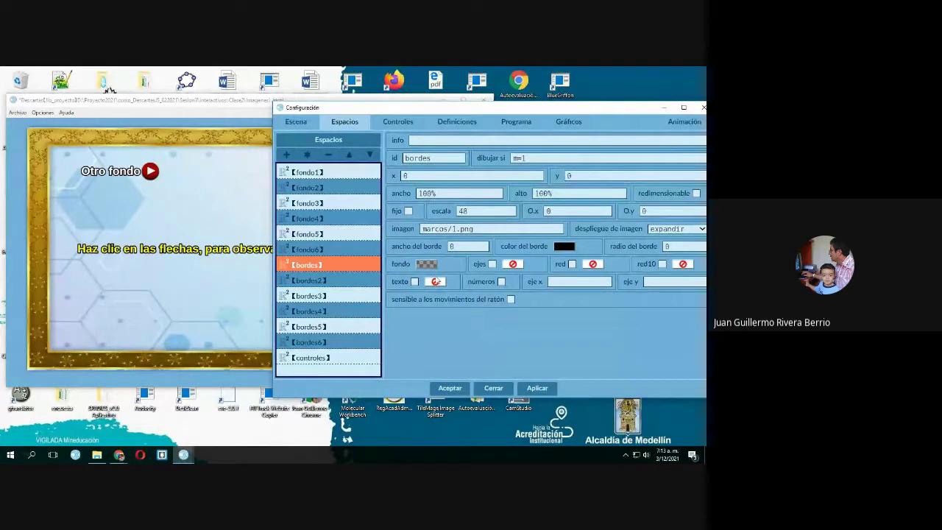
left_click(428, 264)
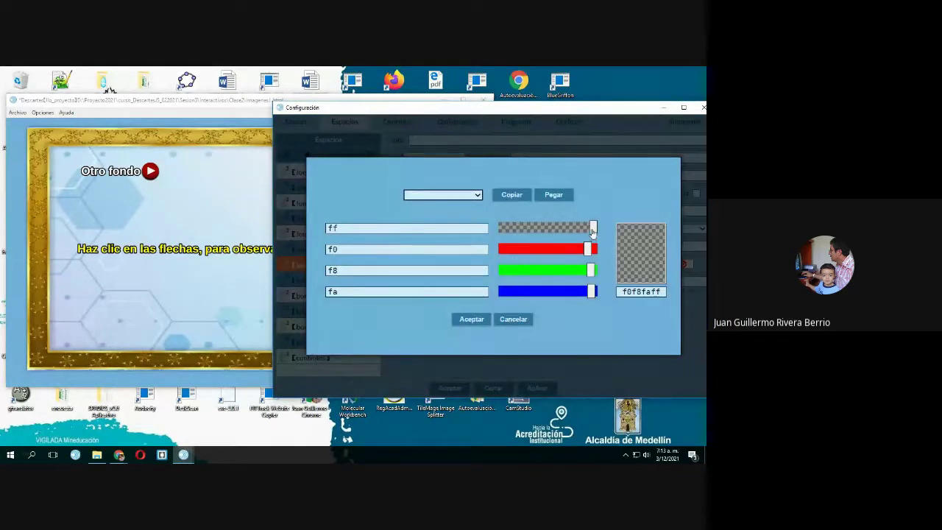
left_click_drag(592, 233, 502, 229)
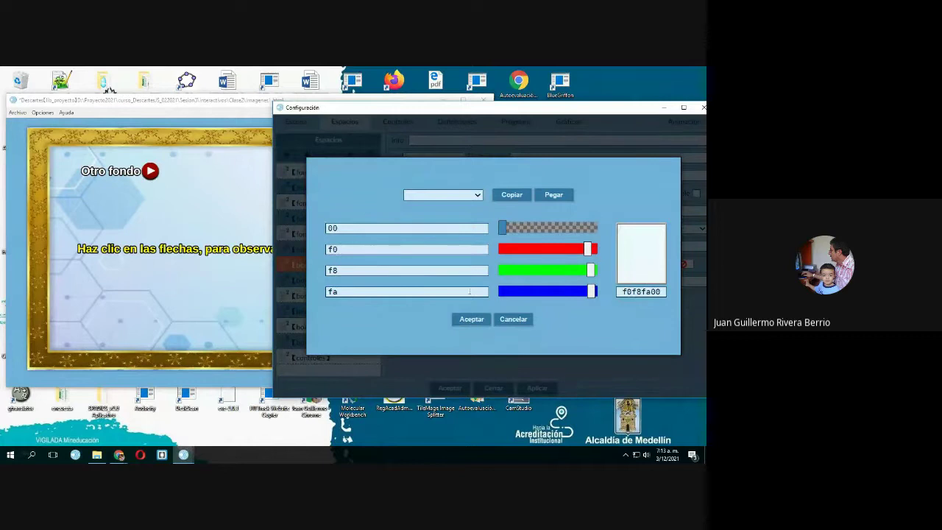
left_click(473, 320)
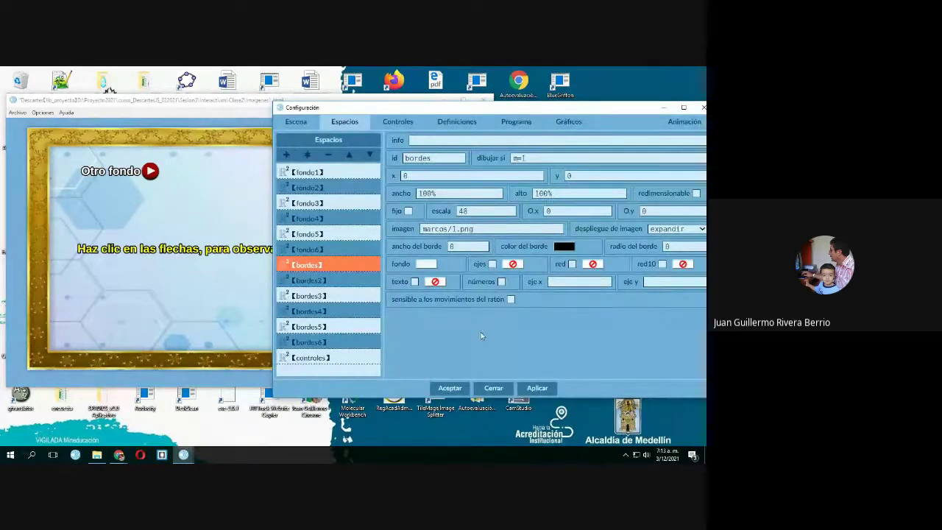
Check the frame images in the marcos folder inside Clase2, and return to the bordes space's settings.
left_click(471, 229)
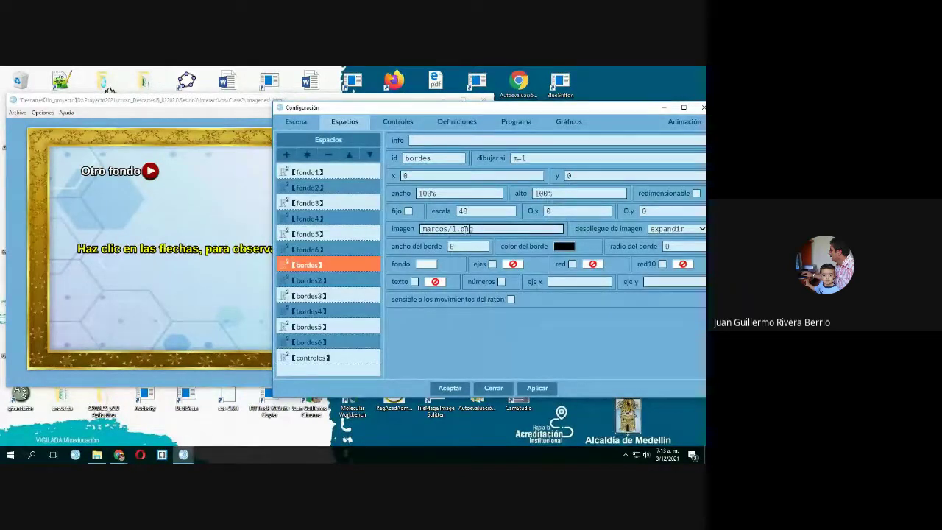
left_click(96, 455)
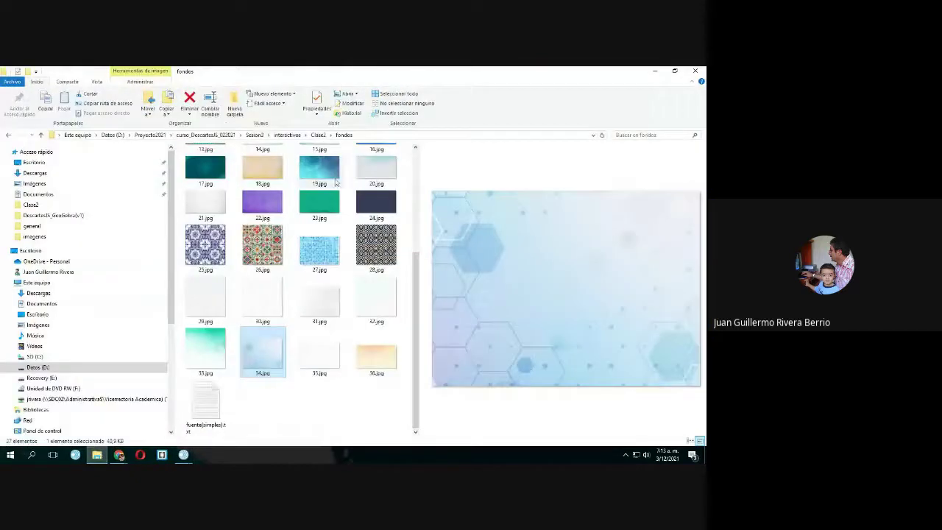
left_click(318, 136)
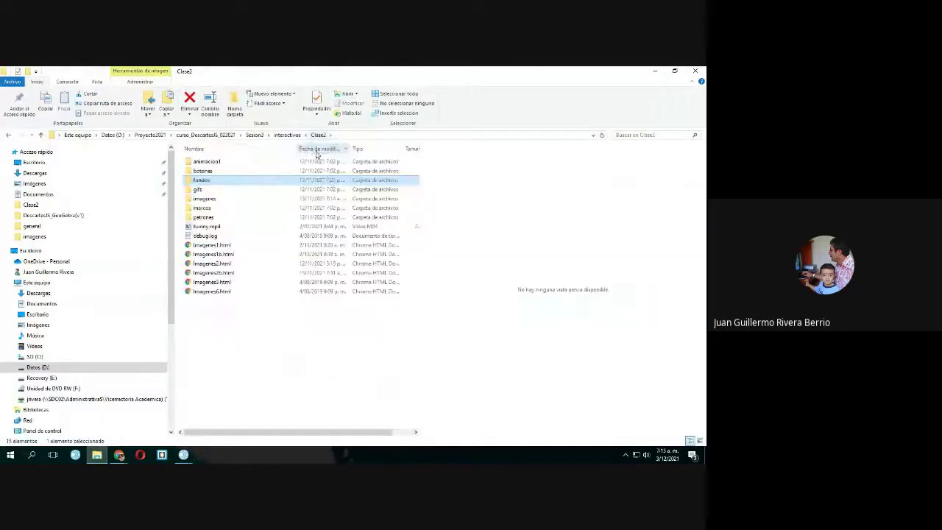
double_click(202, 208)
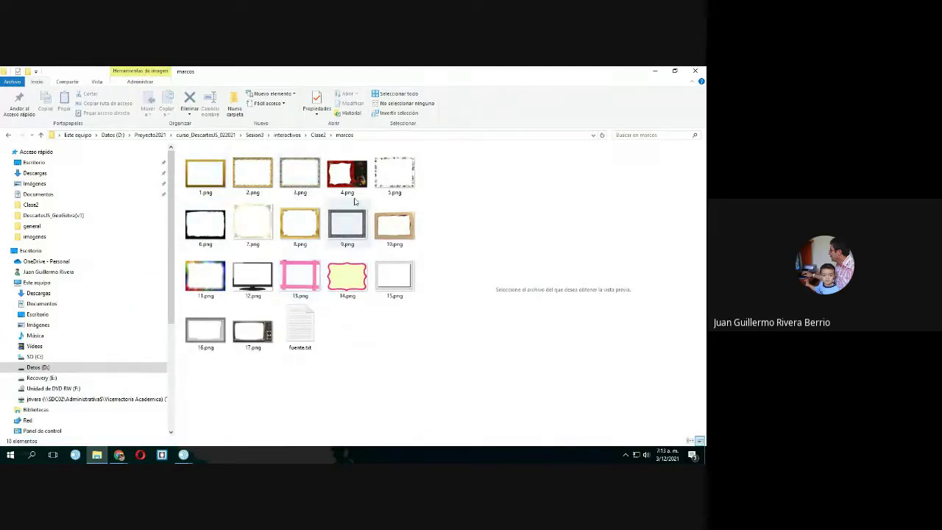
left_click(96, 454)
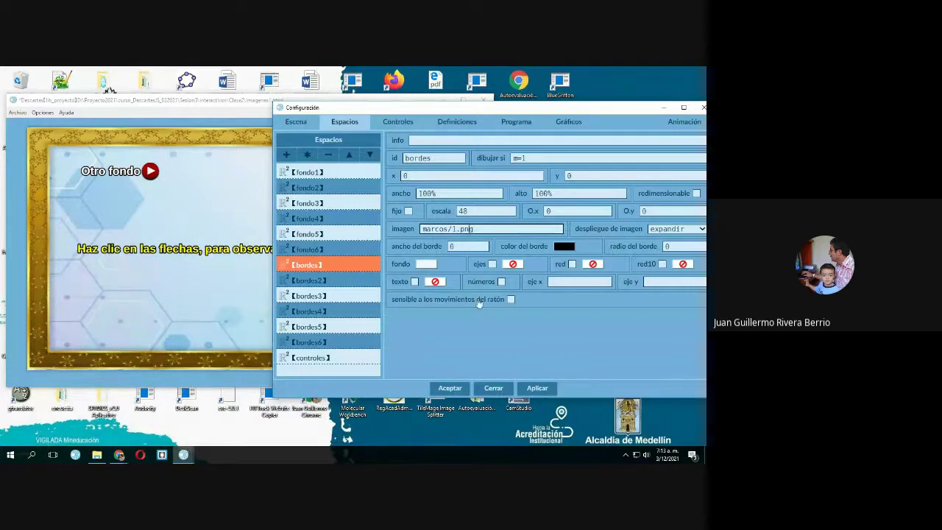
Apply the opaque bordes background, advance through the interactive's backgrounds to test it, and bring the configuration back to the front.
left_click(531, 390)
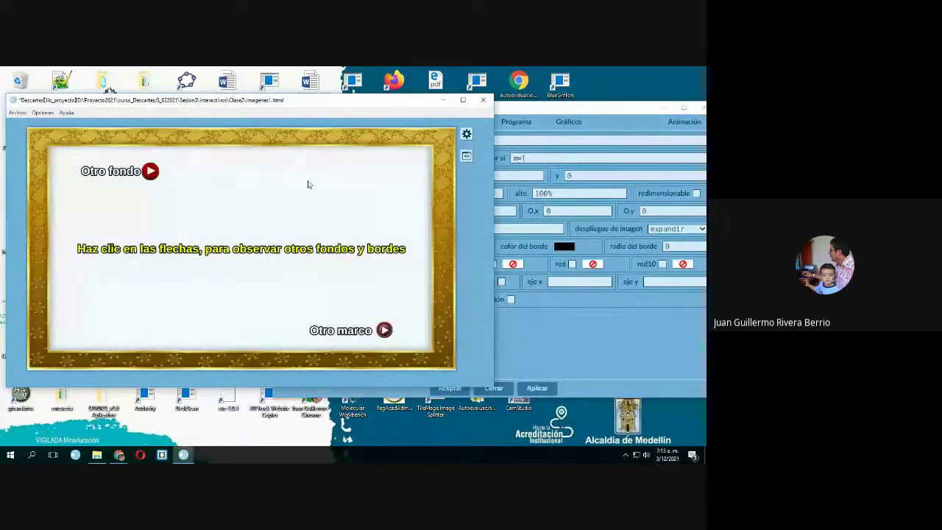
left_click(151, 173)
left_click(151, 173)
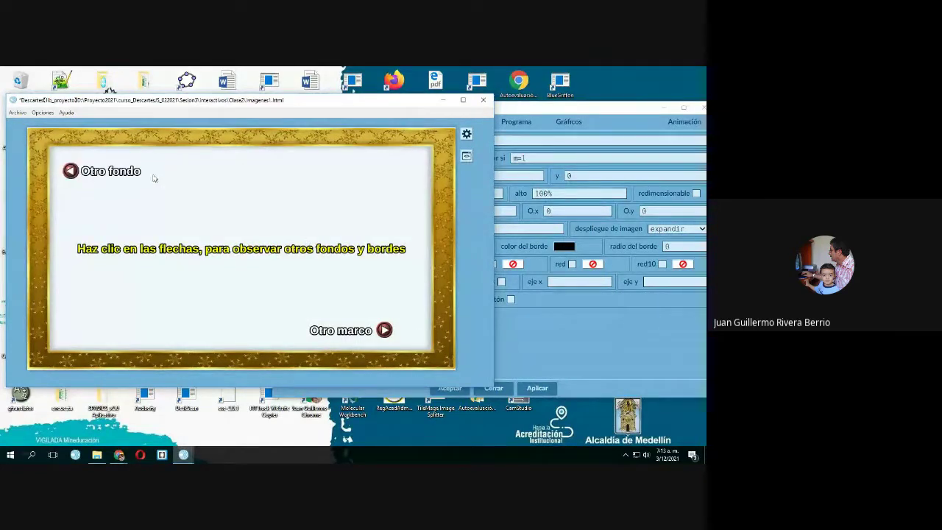
left_click(613, 335)
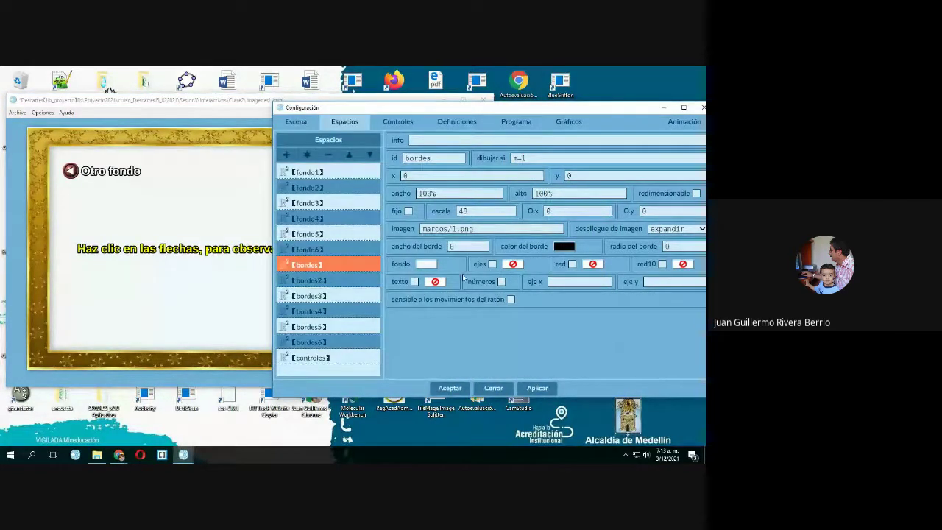
Make the bordes space's background fully transparent again with the value ff, and apply the configuration.
left_click(425, 266)
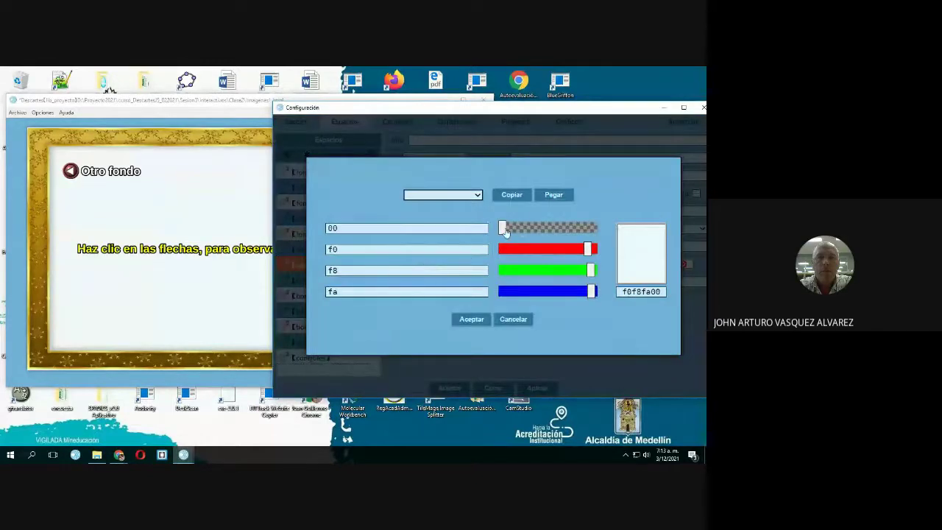
left_click_drag(504, 230, 593, 228)
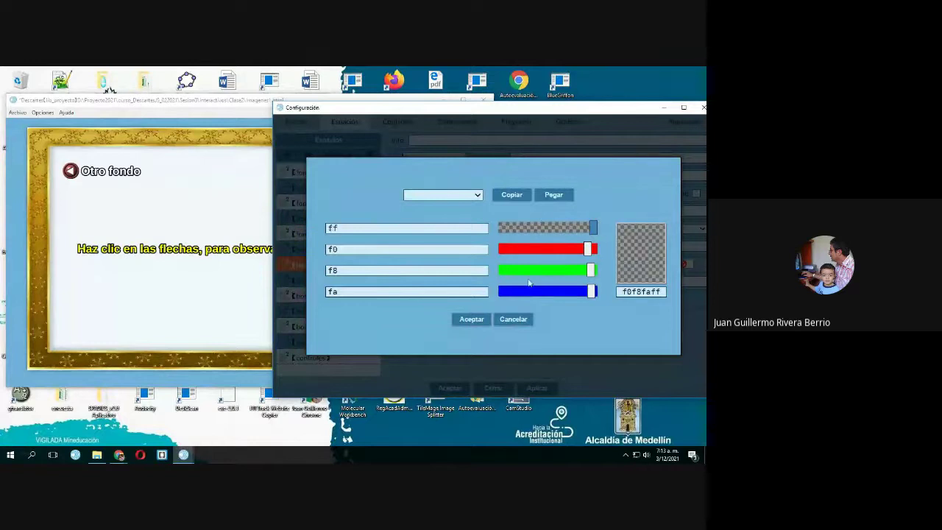
left_click(469, 324)
left_click(536, 388)
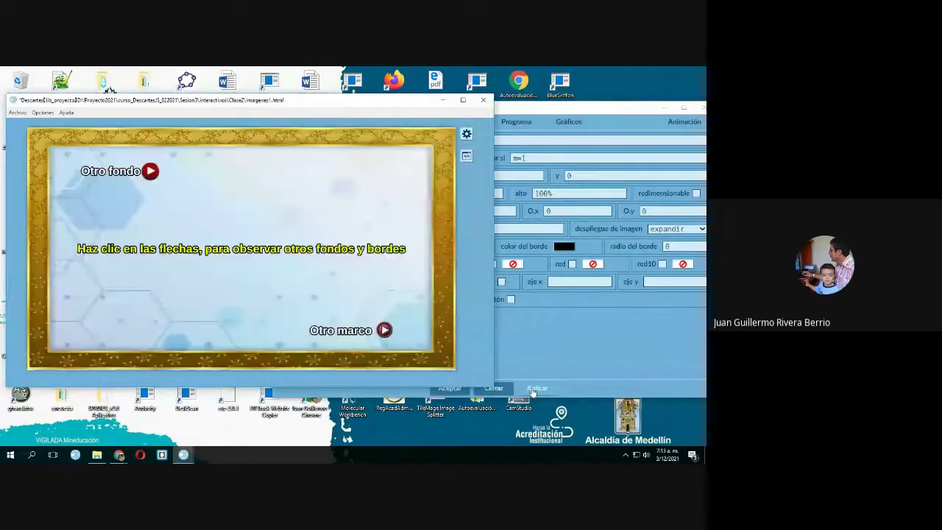
Review the drawing condition, frame image and background settings of the spaces bordes2 to bordes6.
left_click(559, 340)
left_click(309, 281)
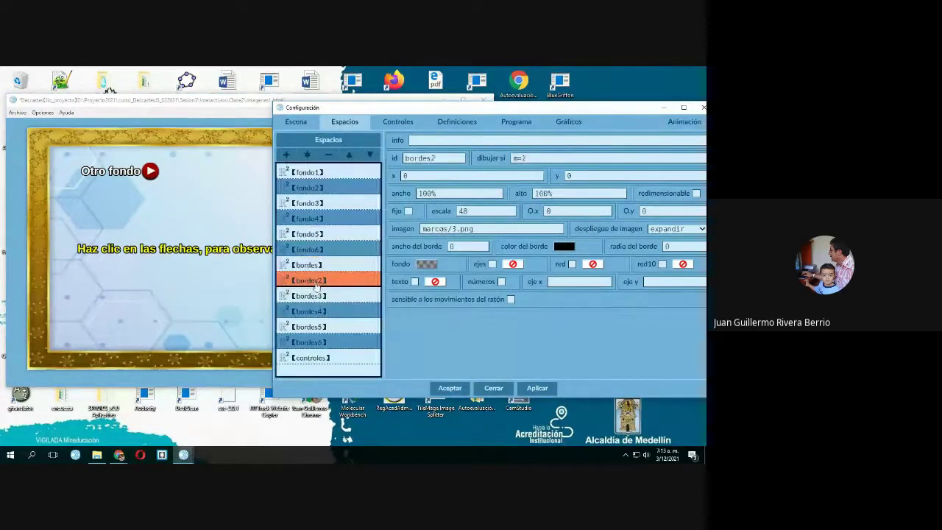
left_click(317, 296)
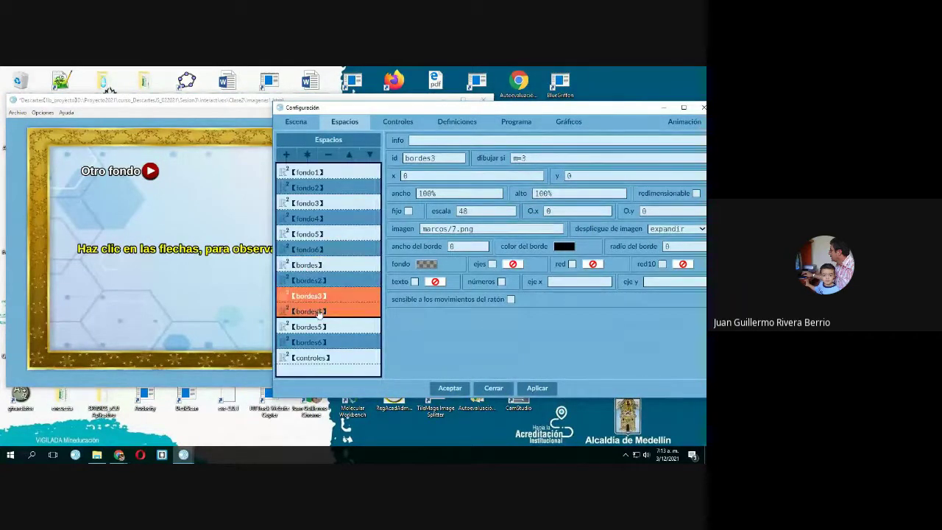
left_click(316, 311)
left_click(317, 327)
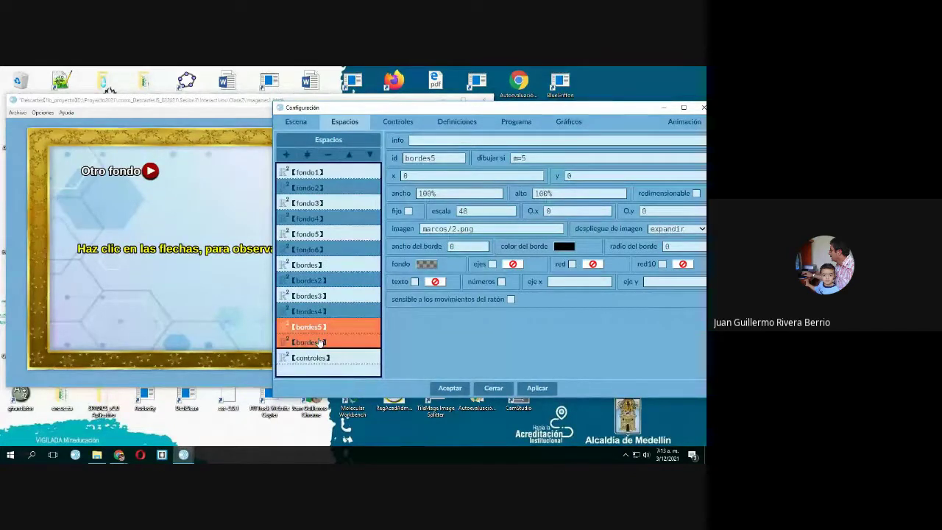
left_click(316, 342)
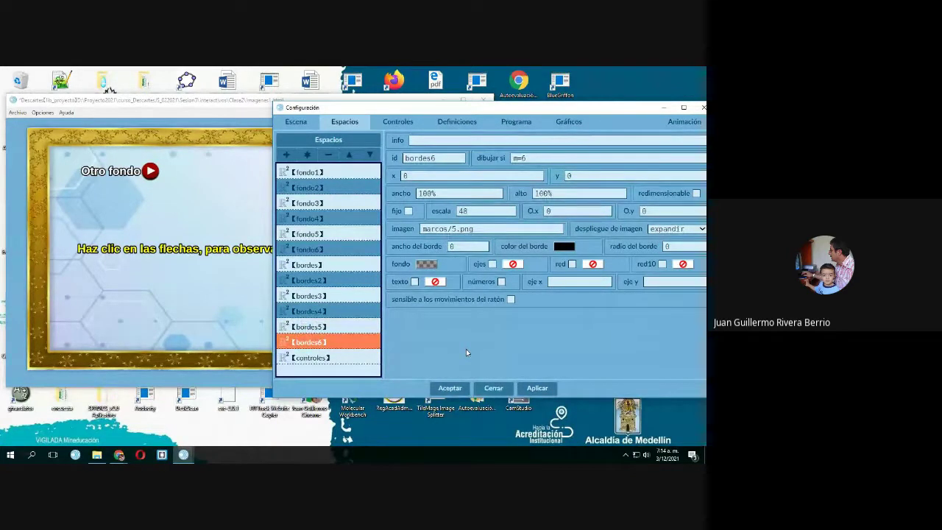
Set the controles space's background colour to magenta, apply it to view the effect, and return to the configuration.
left_click(313, 358)
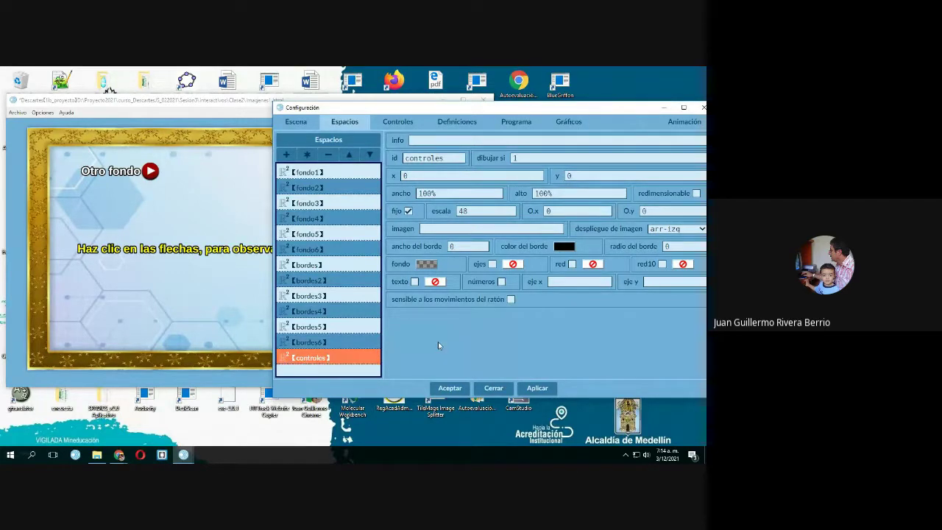
left_click(427, 265)
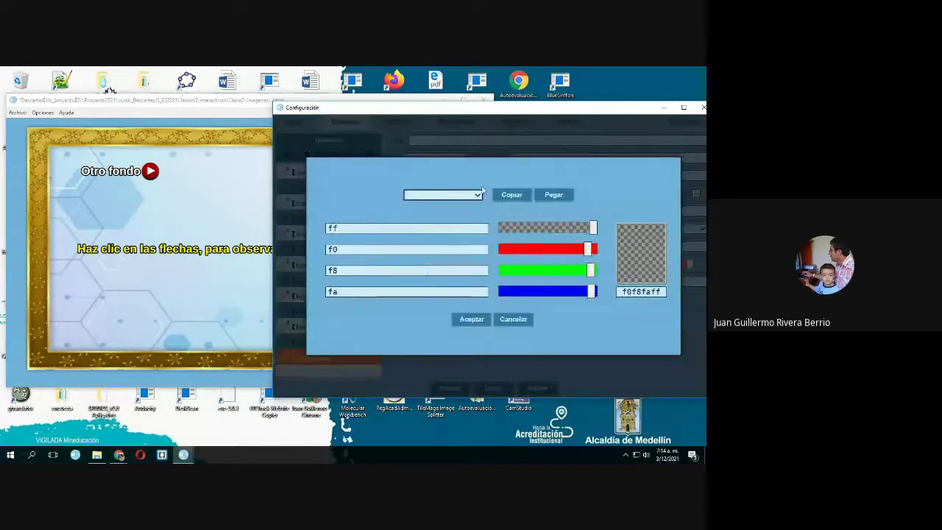
left_click_drag(593, 230, 539, 228)
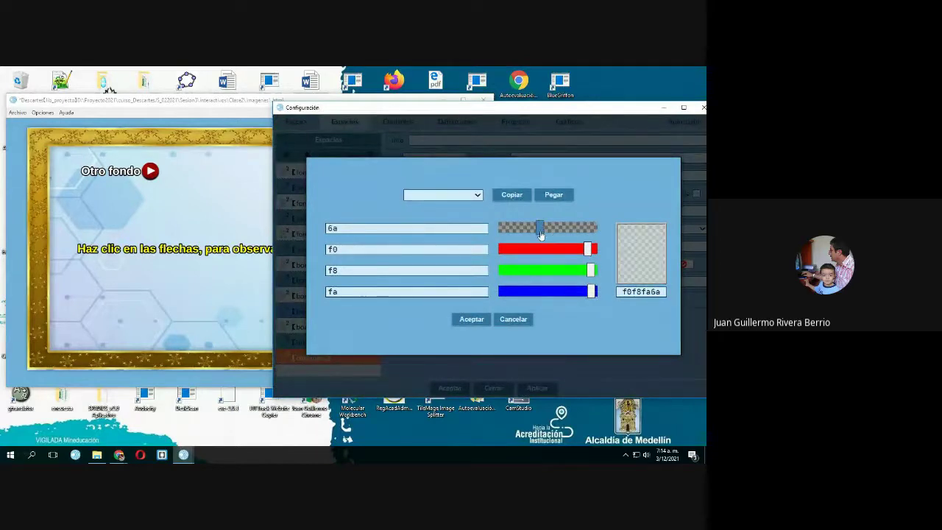
left_click(478, 196)
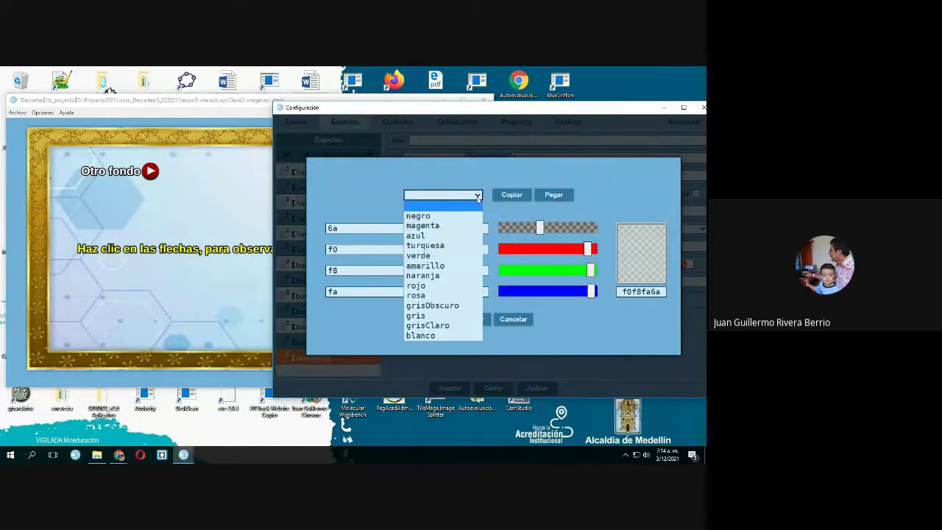
left_click(433, 226)
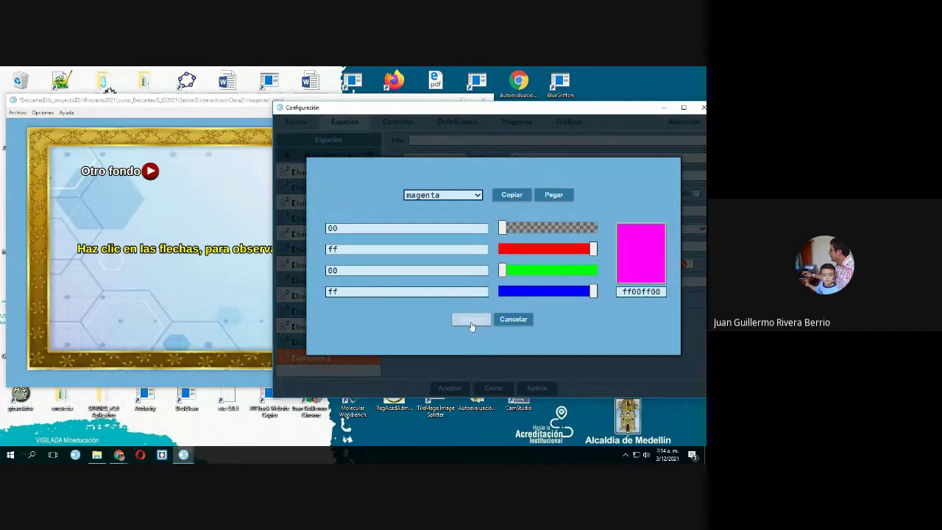
left_click(471, 318)
left_click(522, 390)
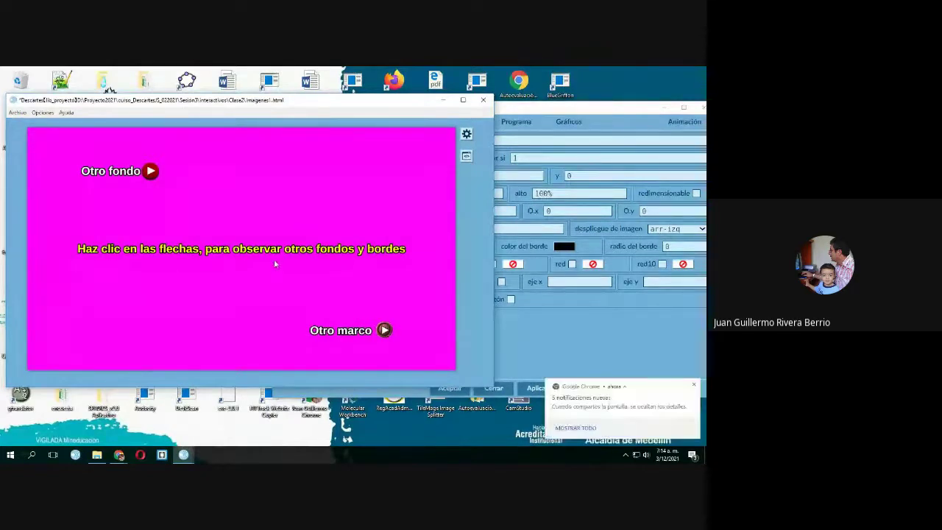
left_click(588, 357)
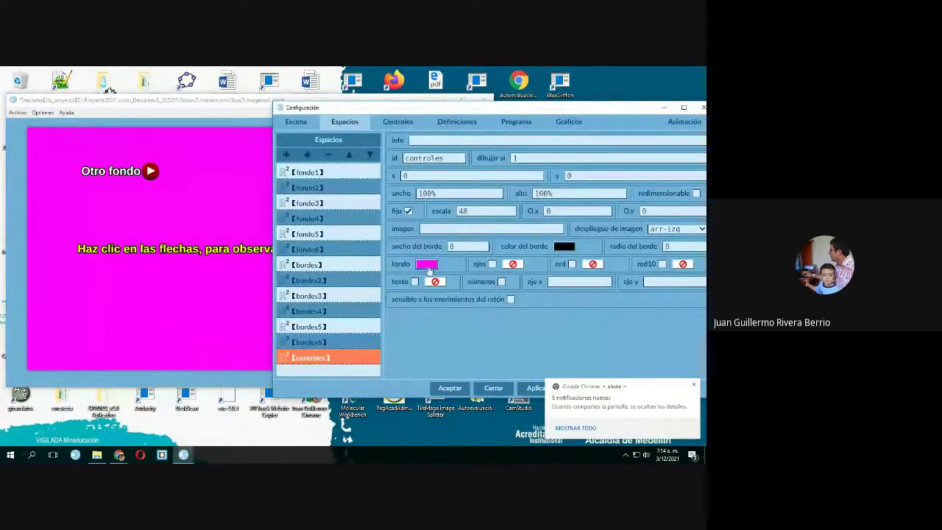
Make the controles space's background fully transparent with the value ff, apply it, and return to the configuration.
left_click(425, 263)
left_click_drag(507, 230, 593, 230)
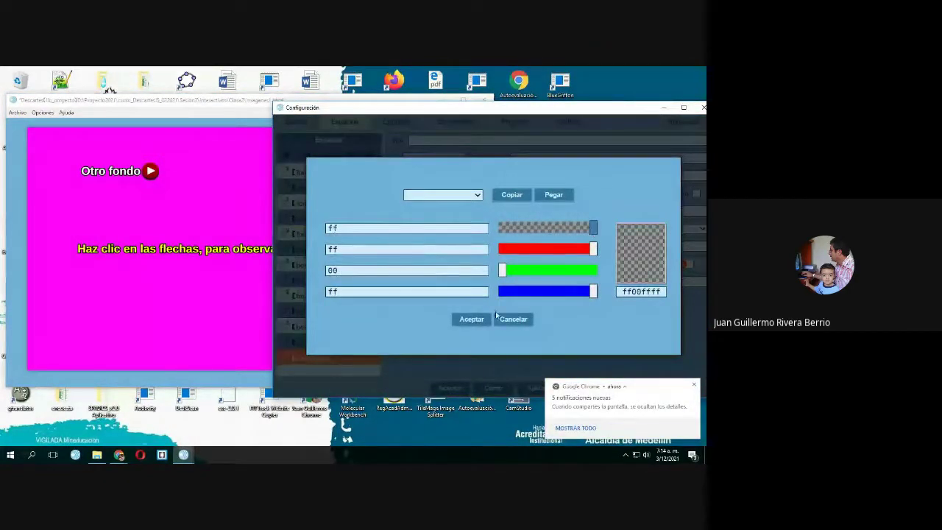
left_click(475, 322)
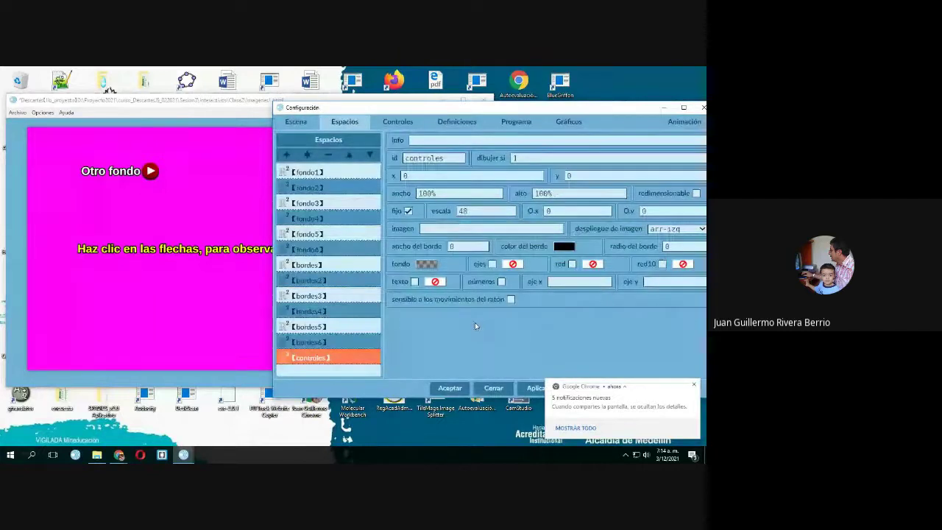
left_click(530, 392)
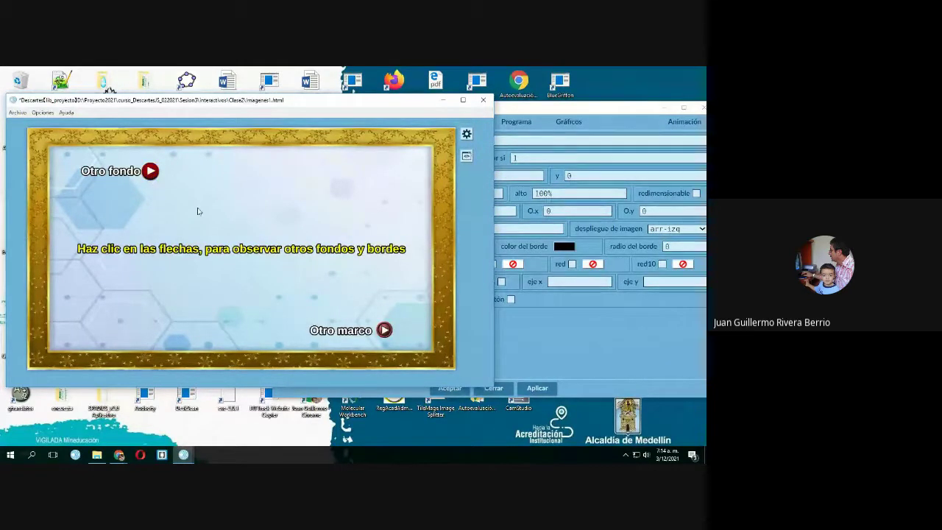
left_click(588, 337)
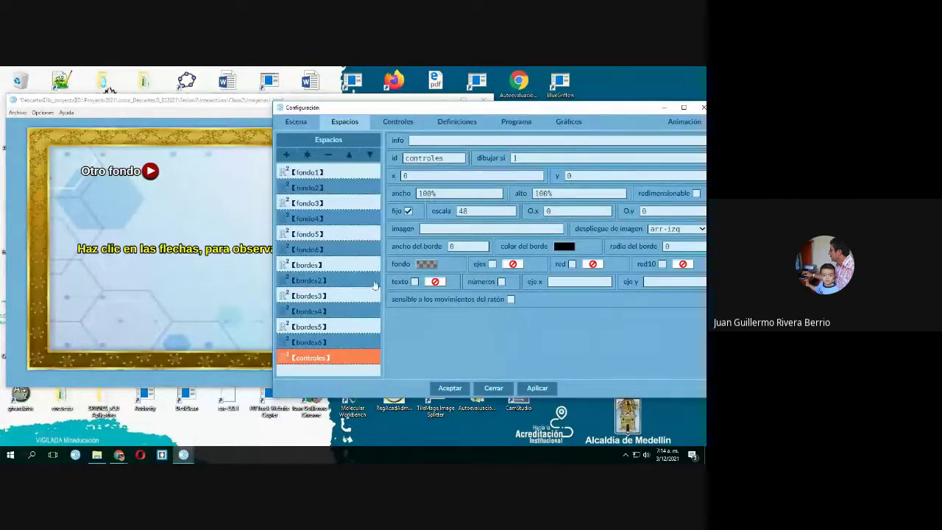
Examine the settings of the izq1 button control and the button images in the botones folder inside Clase2.
left_click(397, 123)
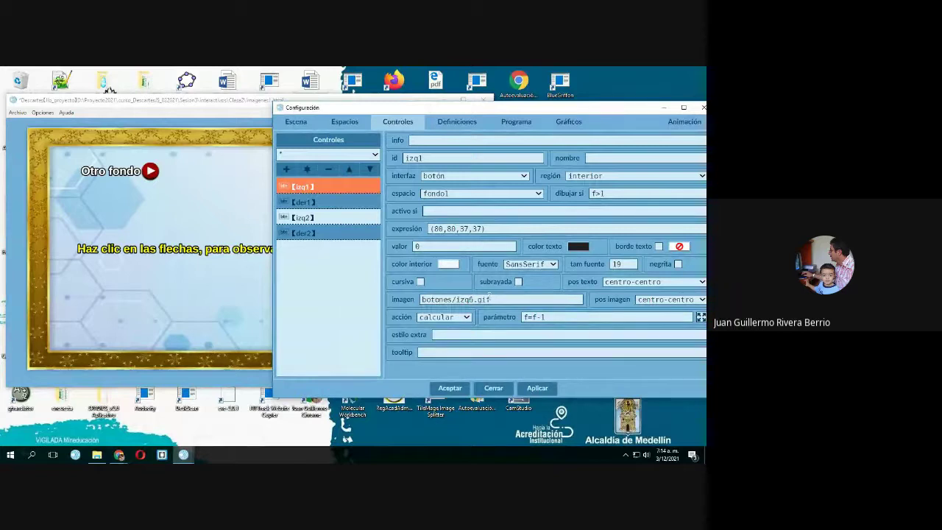
left_click(97, 454)
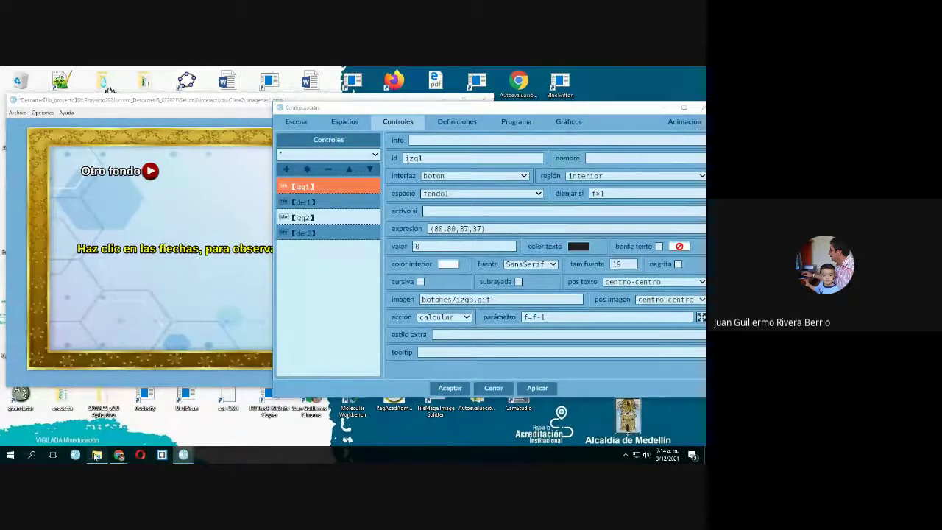
left_click(318, 135)
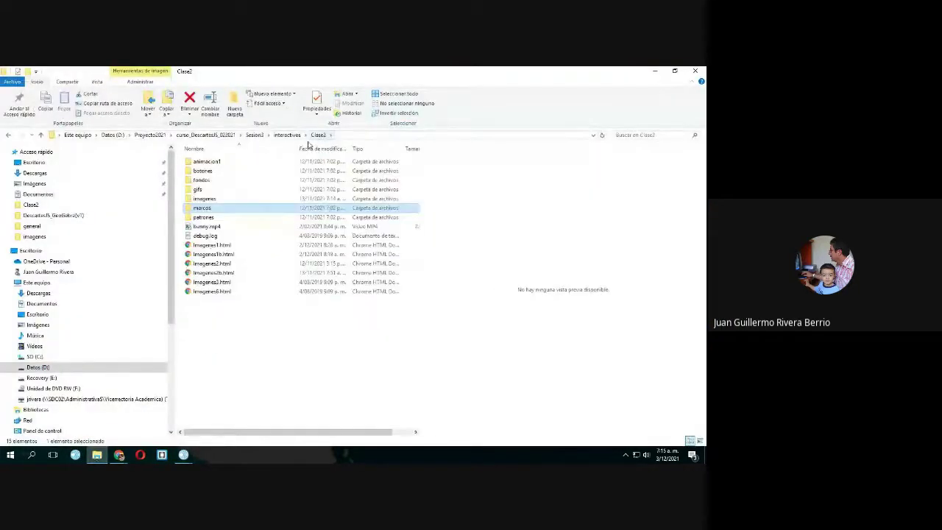
double_click(206, 176)
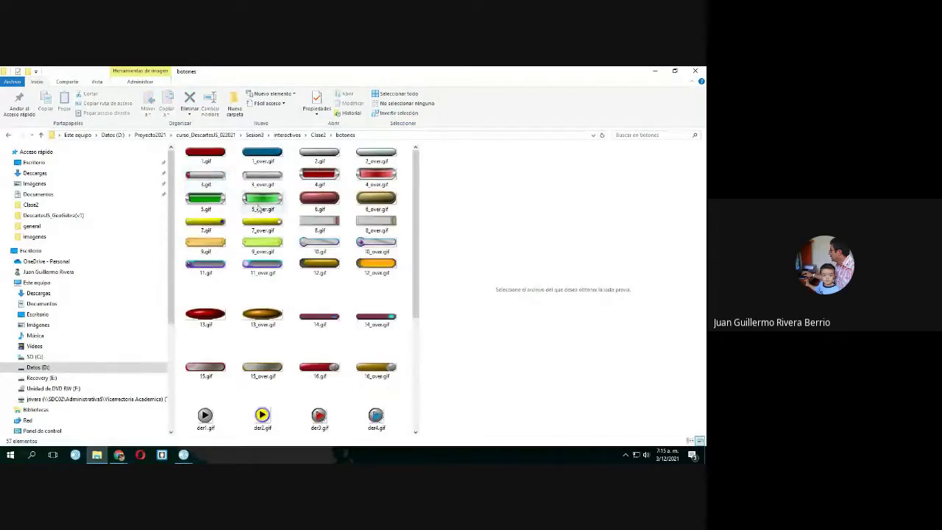
Preview the arrow button images der6.gif, izq6.gif and izq7_over.gif in the botones folder.
scroll(259, 212, "down", 5)
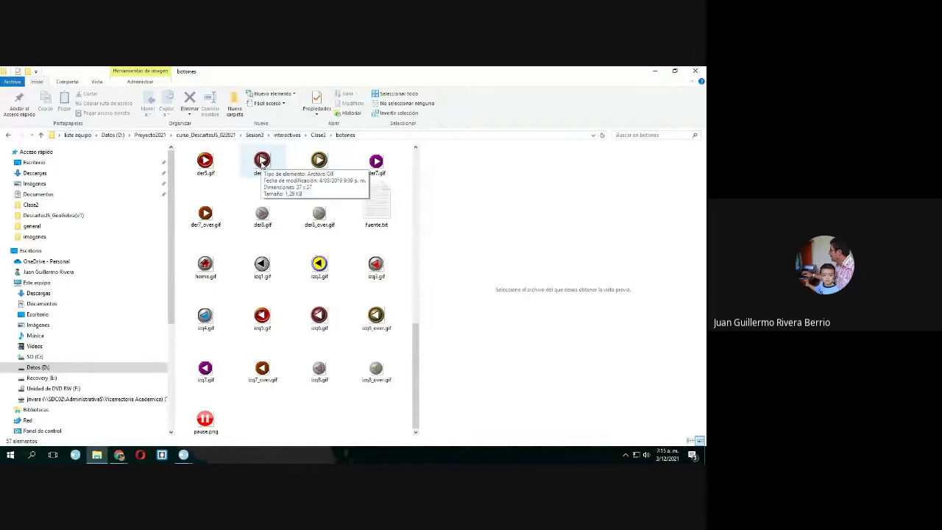
left_click(261, 163)
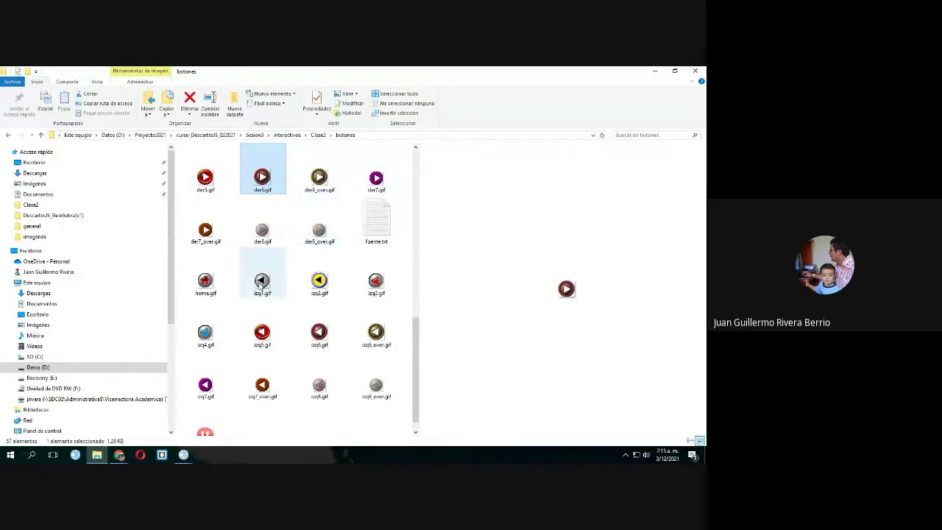
left_click(318, 337)
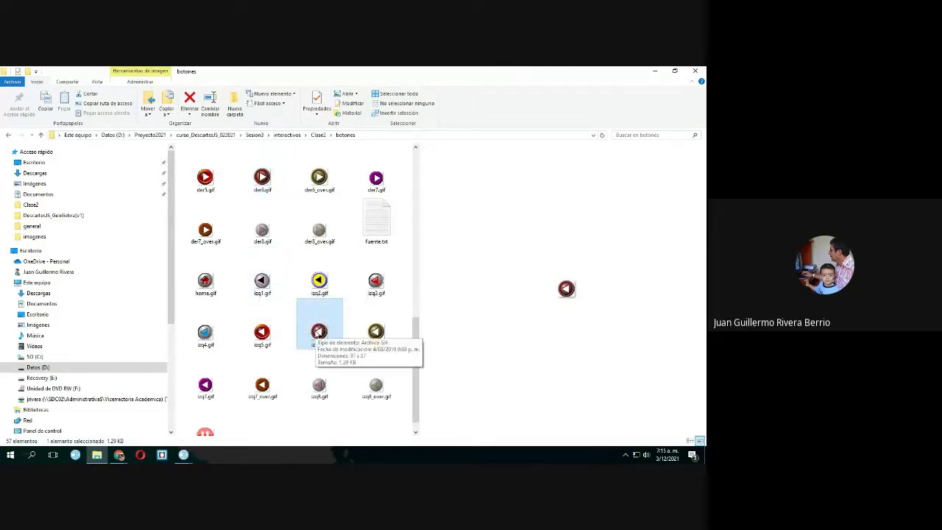
scroll(317, 337, "down", 1)
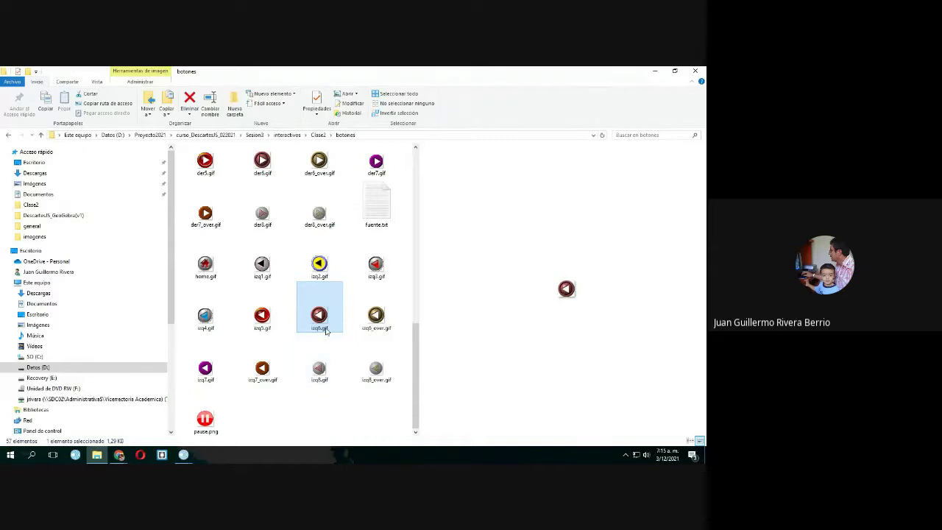
left_click(263, 374)
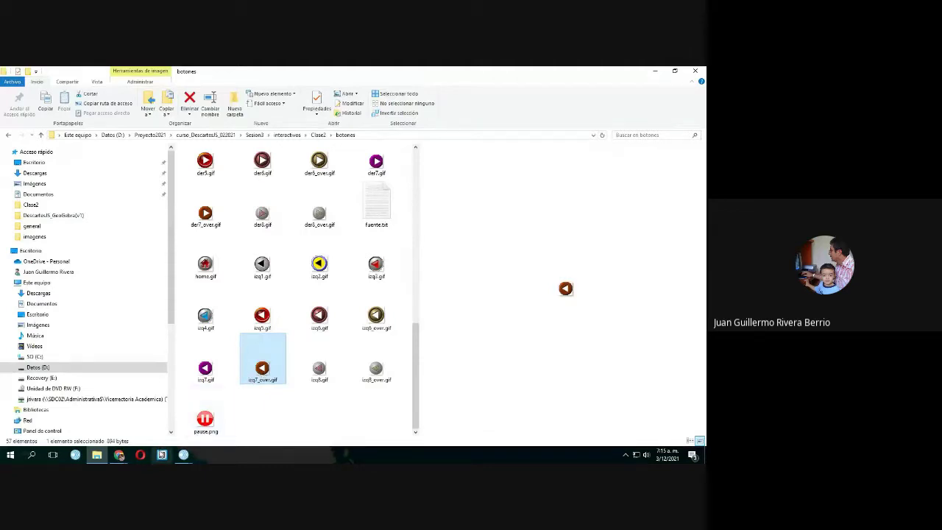
Switch back to the DescartesJS editor and test the forward and back arrows beside Otro fondo.
left_click(98, 456)
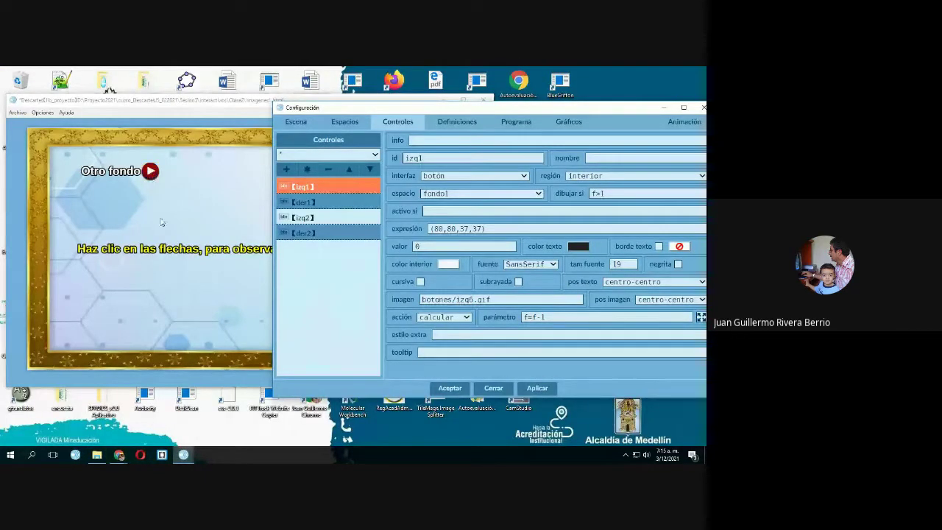
left_click(150, 171)
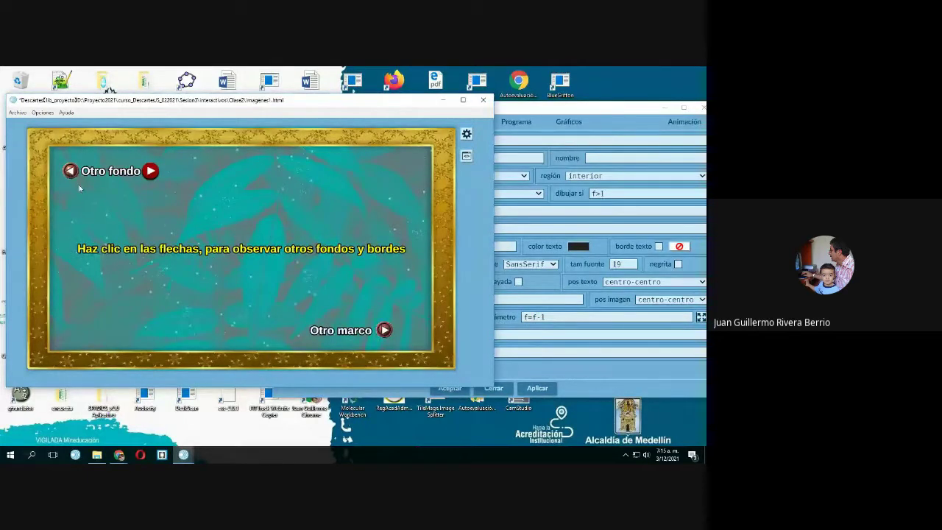
left_click(70, 171)
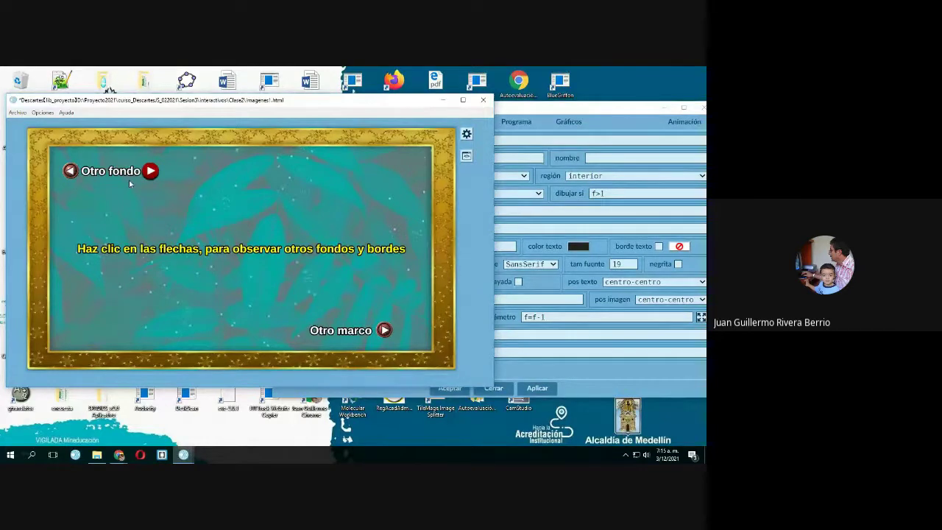
Compare the izq1 button's image setting with the der1 button's configuration.
left_click(567, 356)
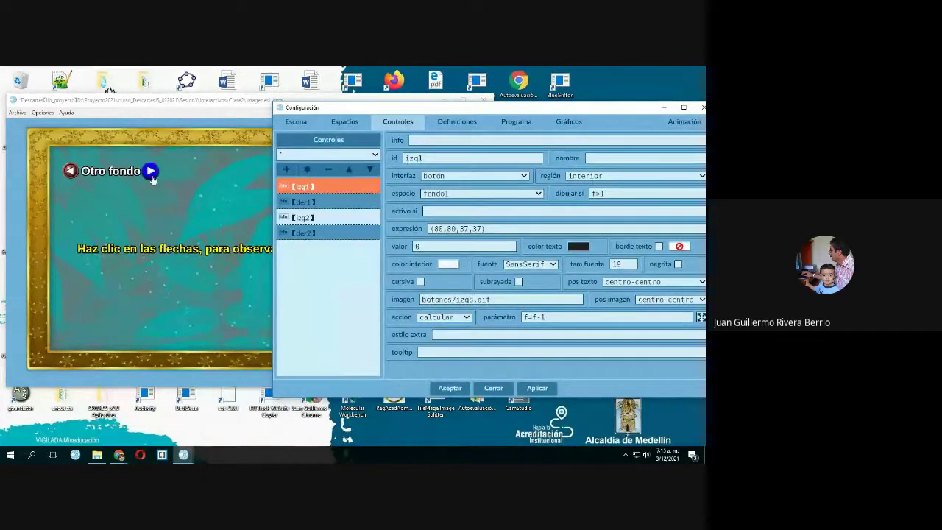
left_click(305, 203)
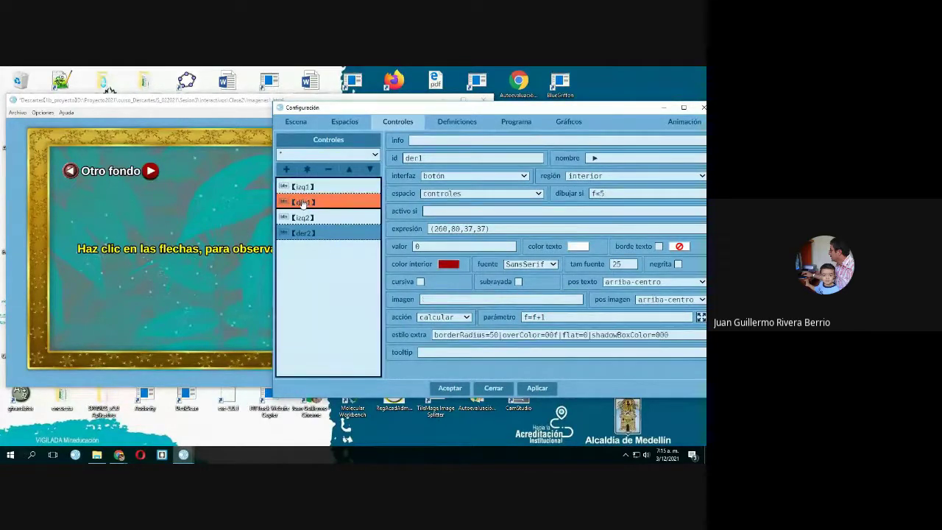
left_click(302, 187)
left_click_drag(501, 301, 420, 300)
left_click(320, 204)
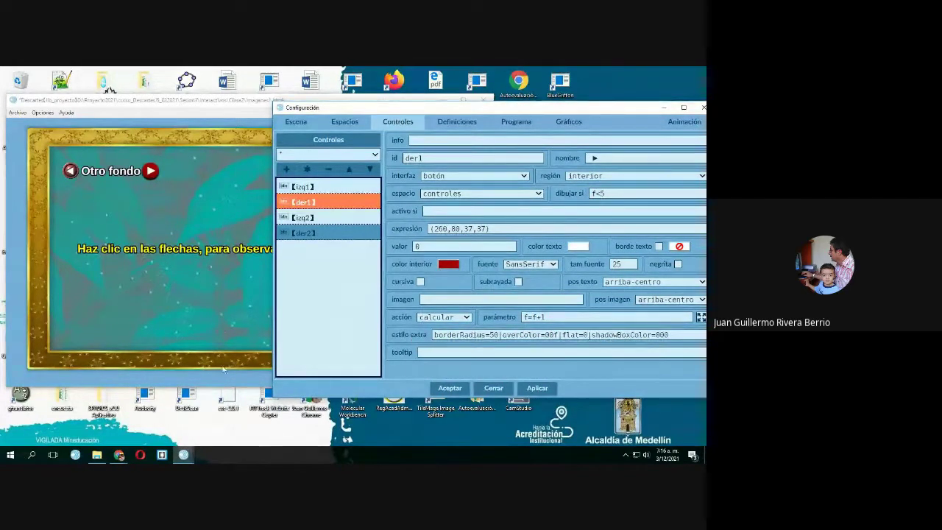
Switch to the course book in Chrome and page forward from section 1.4 Fondos to section 1.6 Tarea 2.
mouse_move(116, 454)
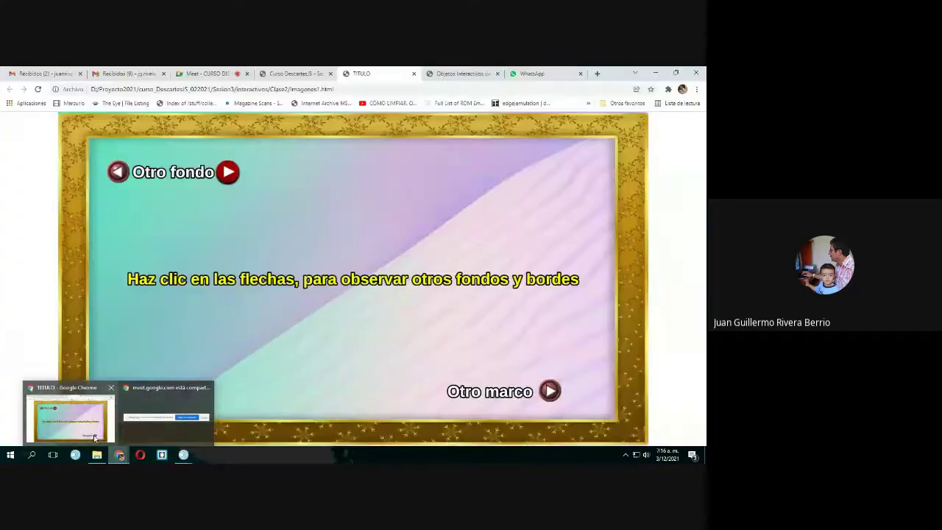
left_click(95, 437)
left_click(294, 74)
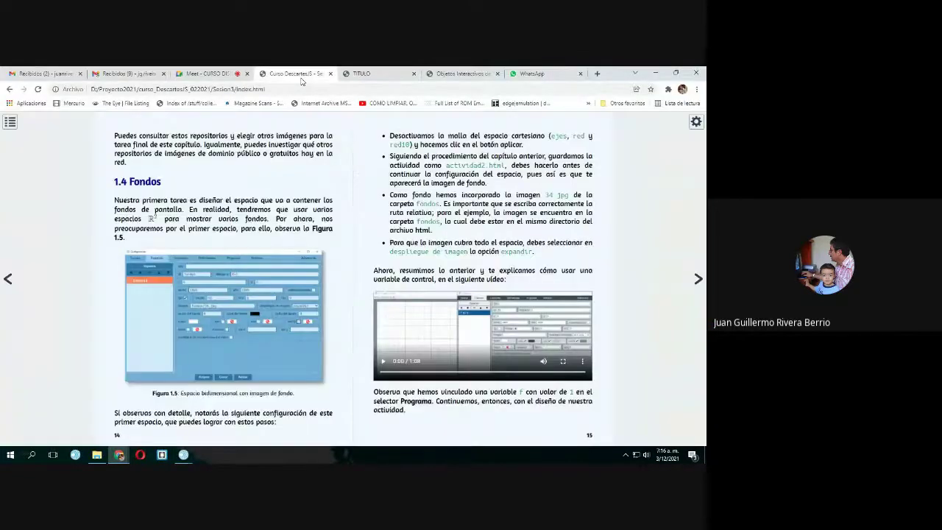
left_click(463, 73)
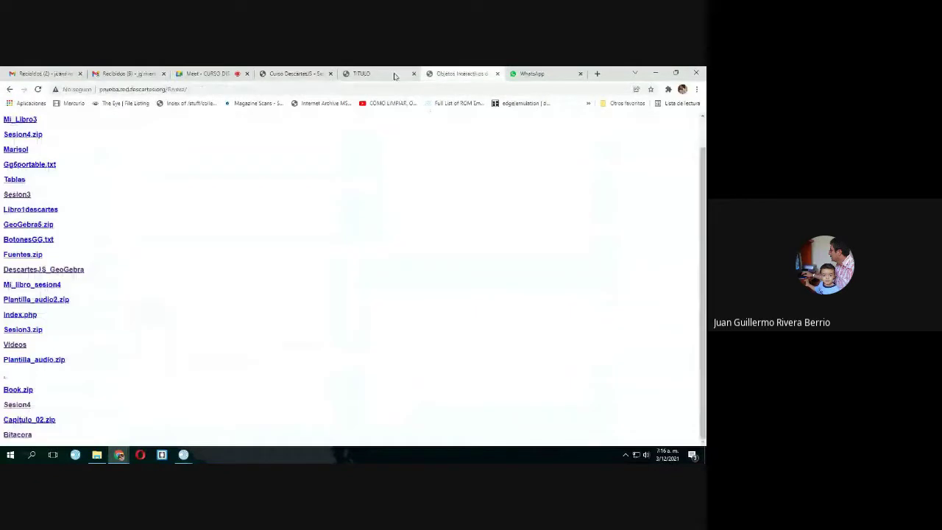
left_click(263, 75)
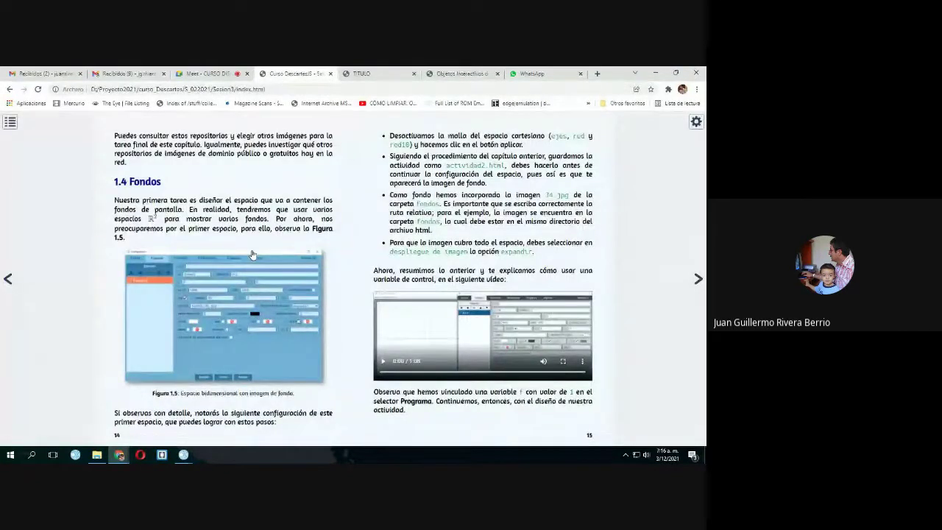
left_click(698, 280)
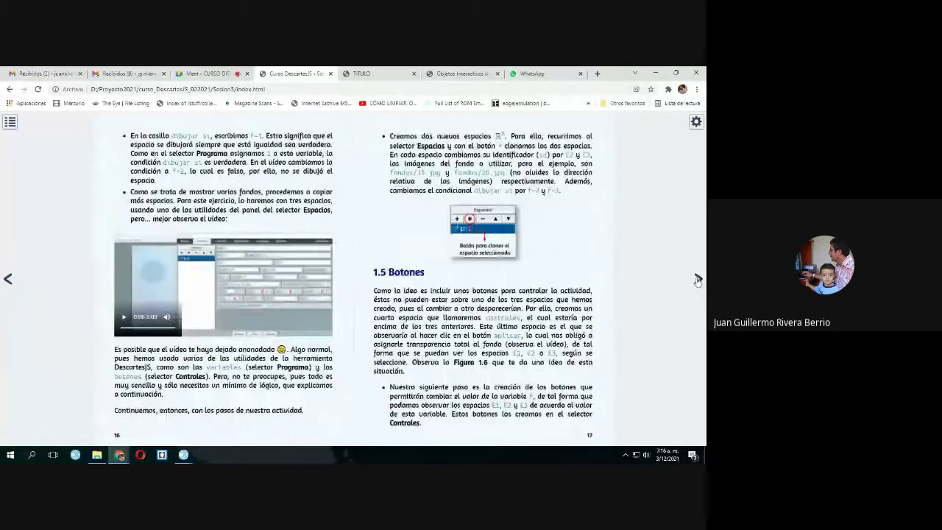
left_click(698, 280)
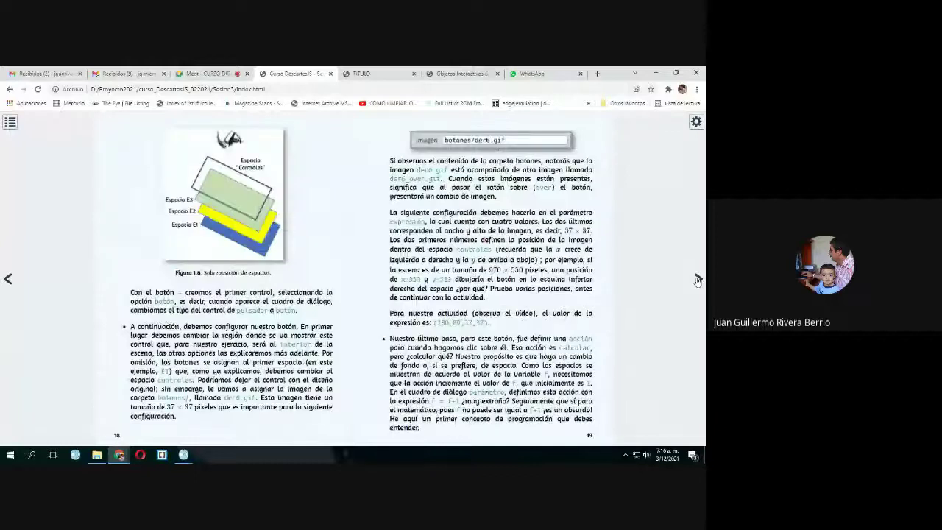
left_click(697, 279)
Find and highlight the estilo extra entry in Tarea 2's button reference text, and return to the DescartesJS configuration window.
scroll(520, 263, "down", 10)
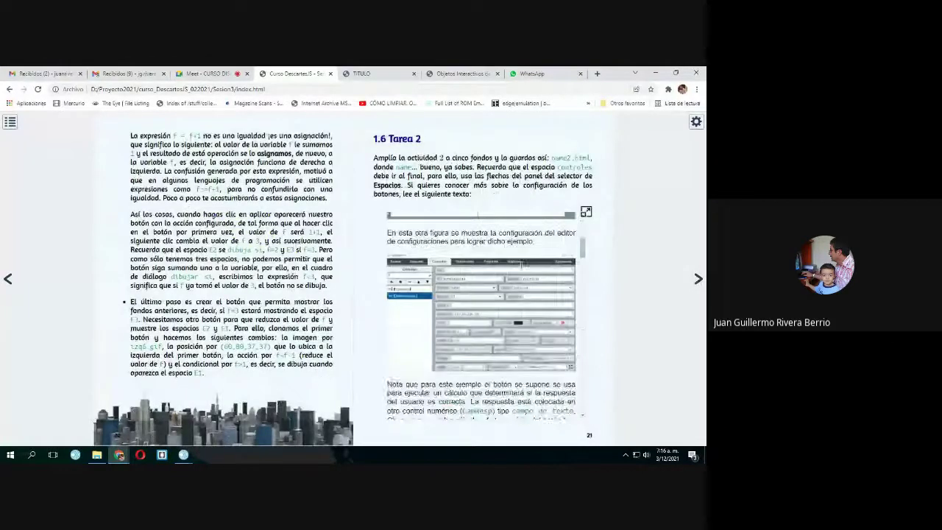
scroll(519, 263, "down", 10)
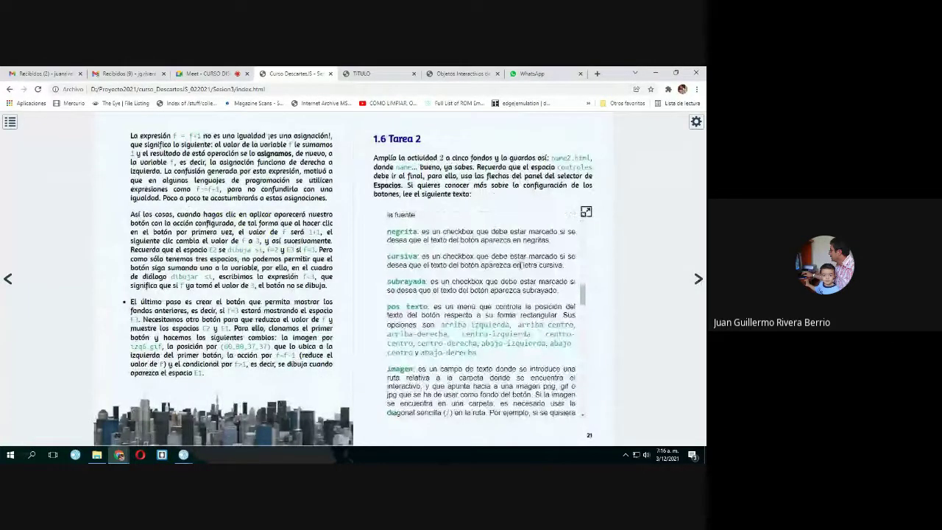
scroll(519, 263, "down", 10)
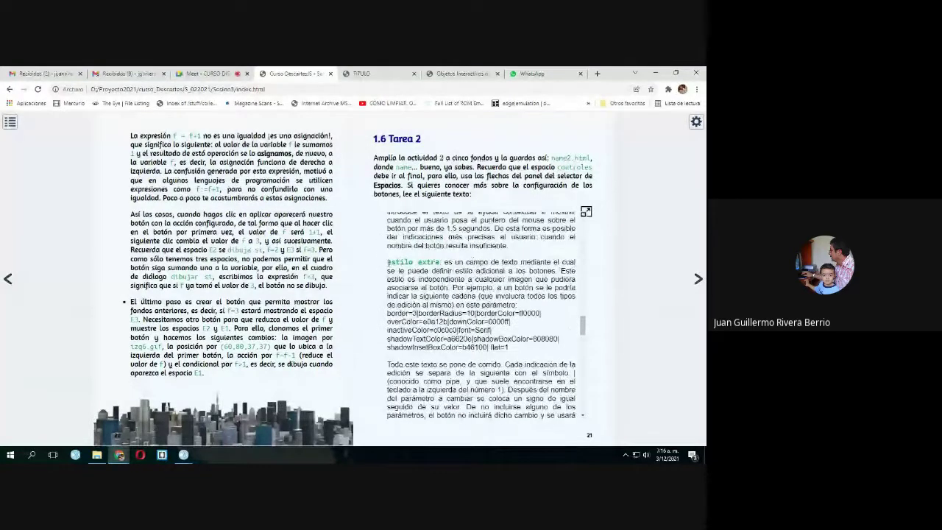
left_click_drag(388, 262, 444, 263)
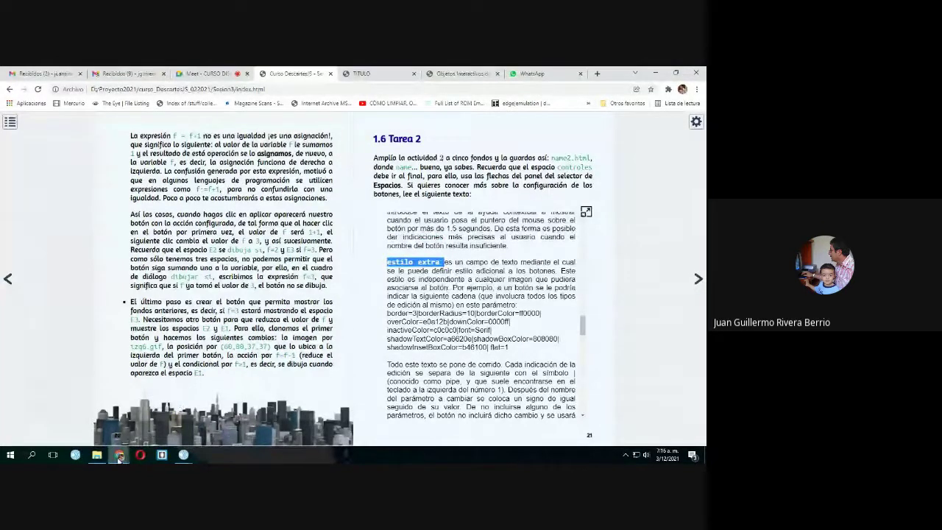
mouse_move(119, 456)
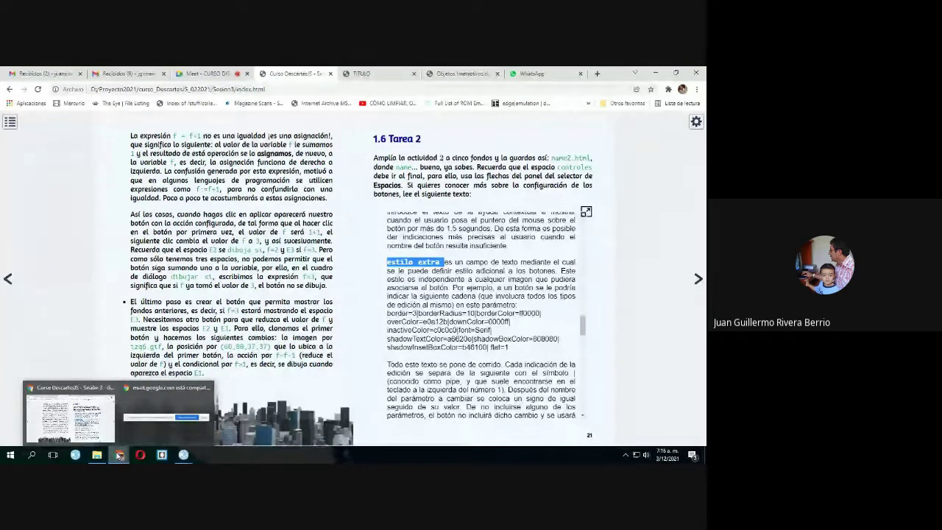
left_click(162, 455)
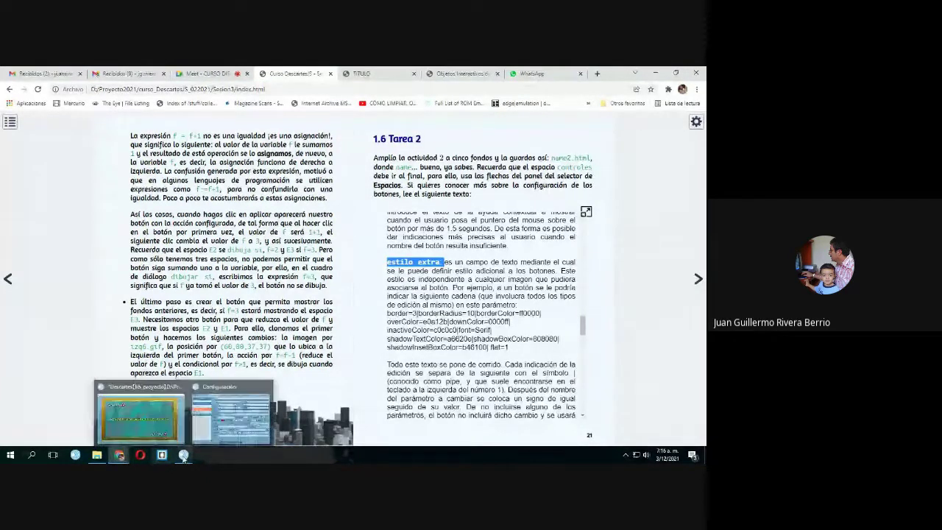
left_click(160, 427)
mouse_move(162, 455)
left_click(231, 412)
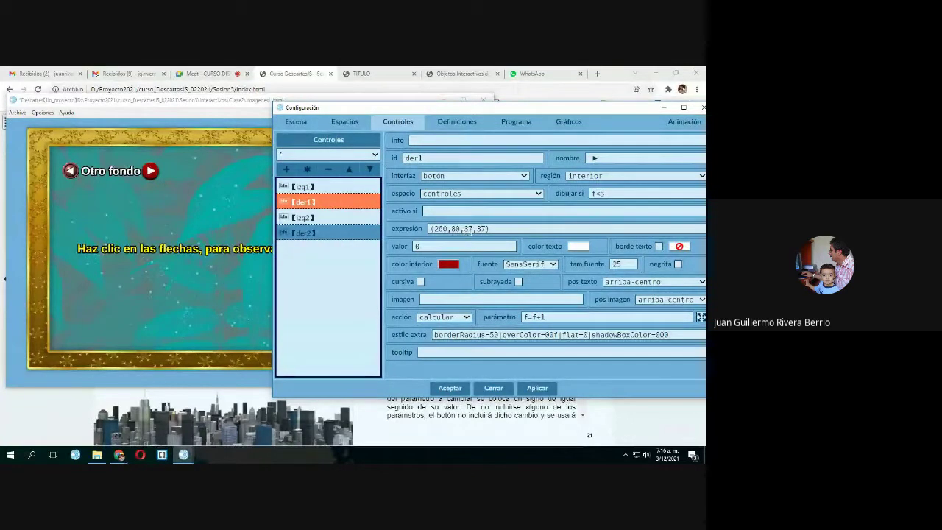
Set the der1 button's size to 40 by 40 in its expression, and apply it to view the effect.
double_click(470, 229)
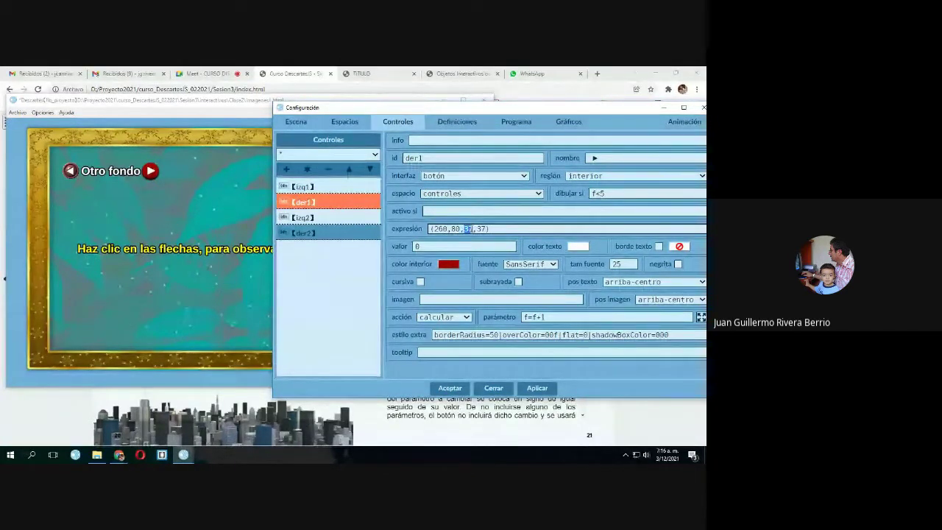
type("40,")
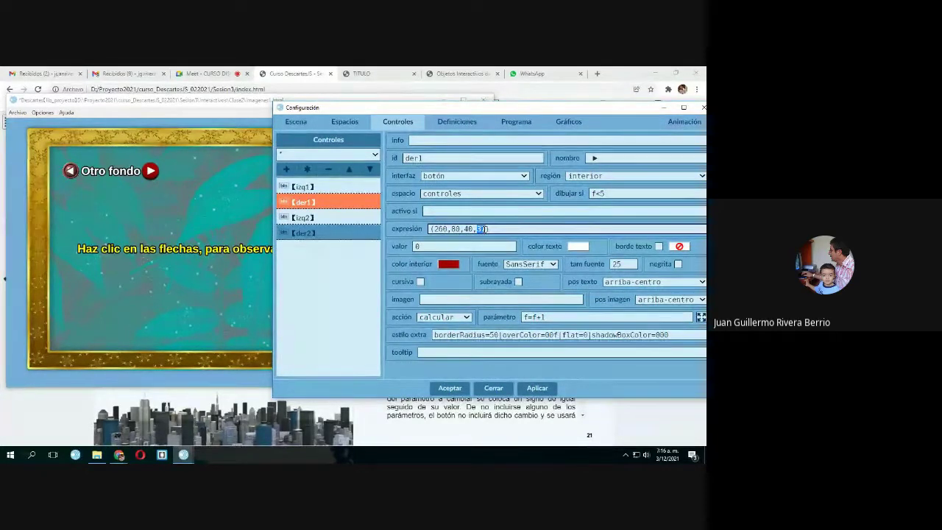
type("40")
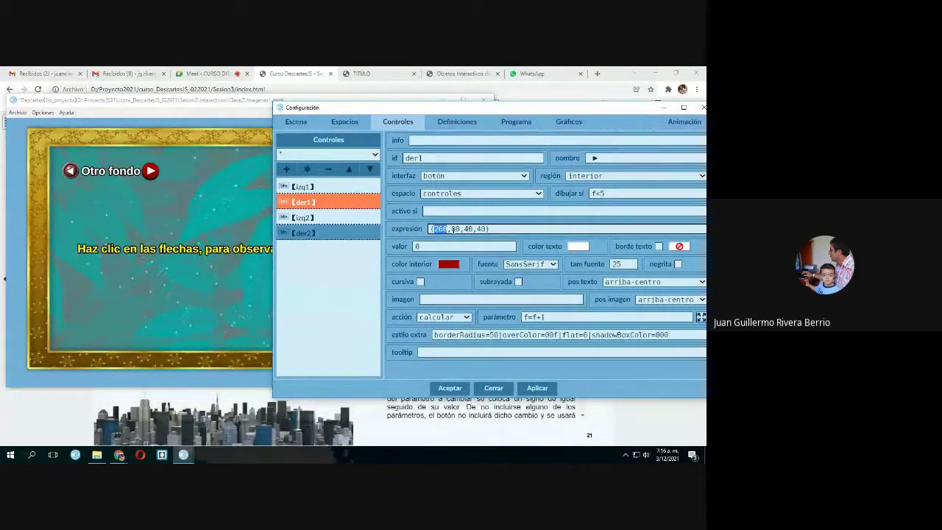
double_click(454, 229)
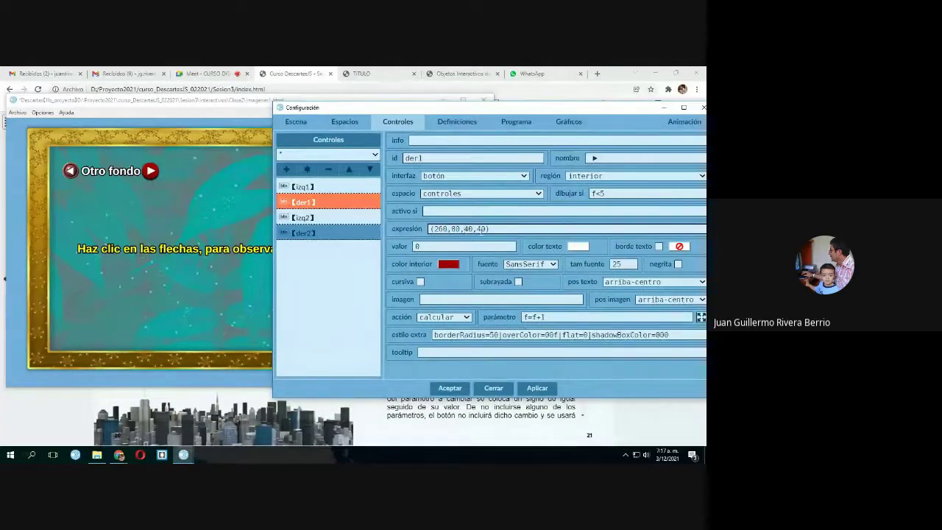
left_click(537, 388)
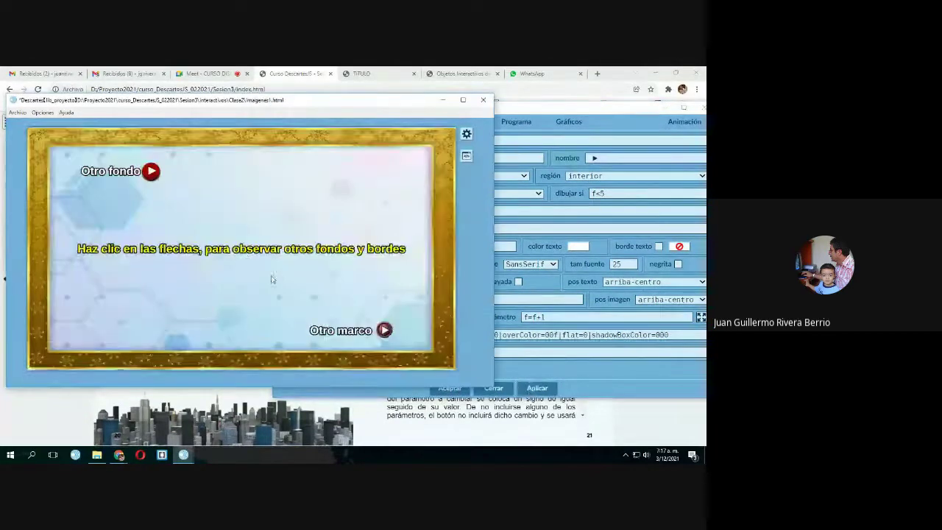
Set the der1 button's width and height to 30 in its expression and apply the change.
left_click(554, 228)
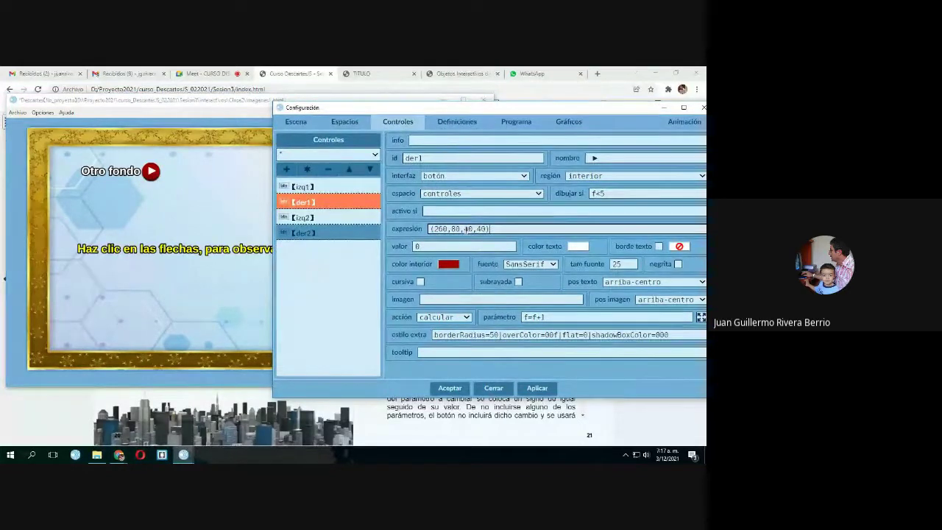
type("30")
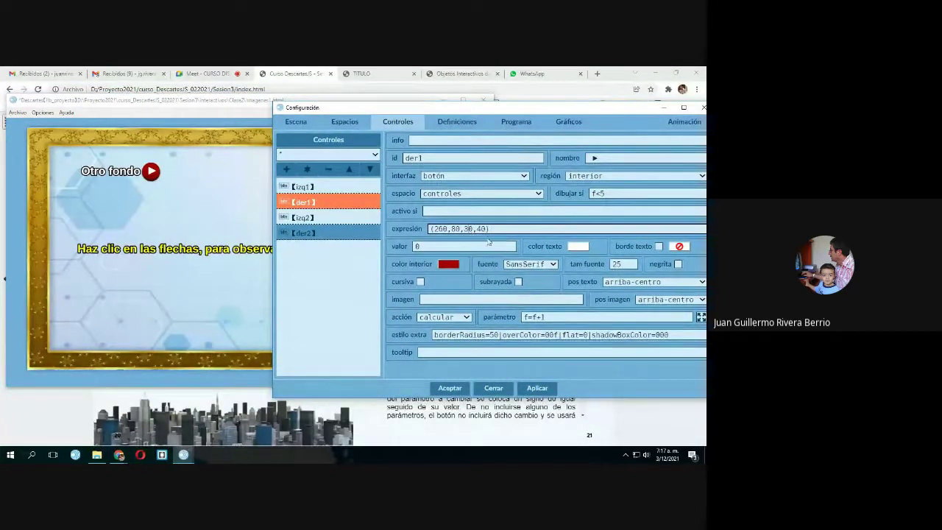
left_click(537, 388)
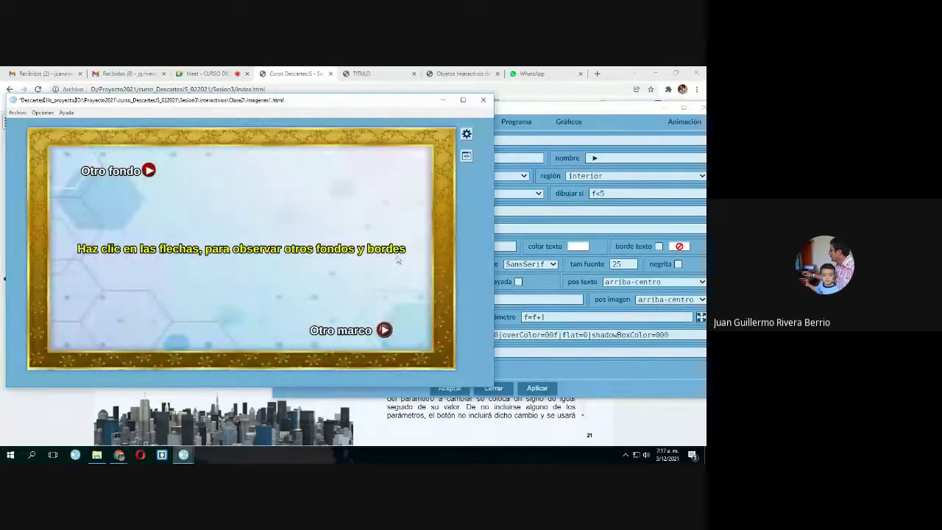
Change the der1 button's expression to (260,80,35,35) and apply it to the interactive.
left_click(544, 220)
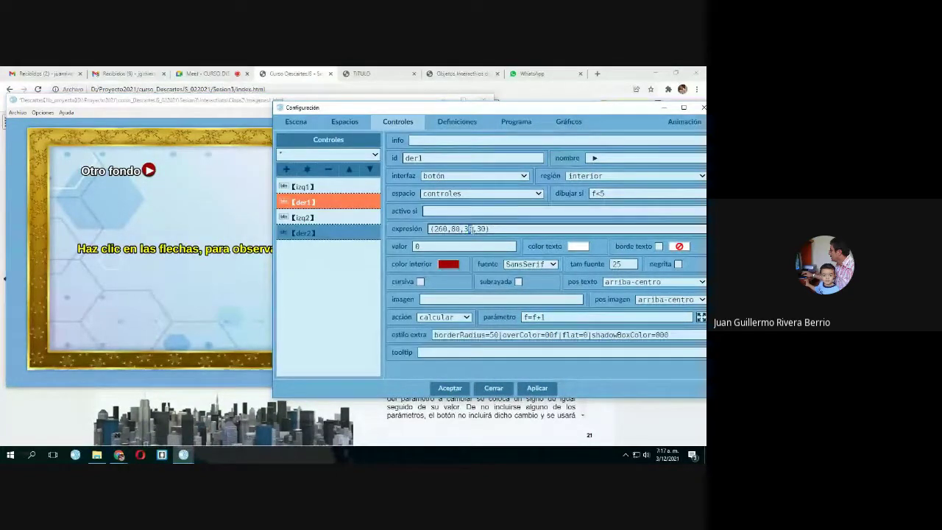
type("5")
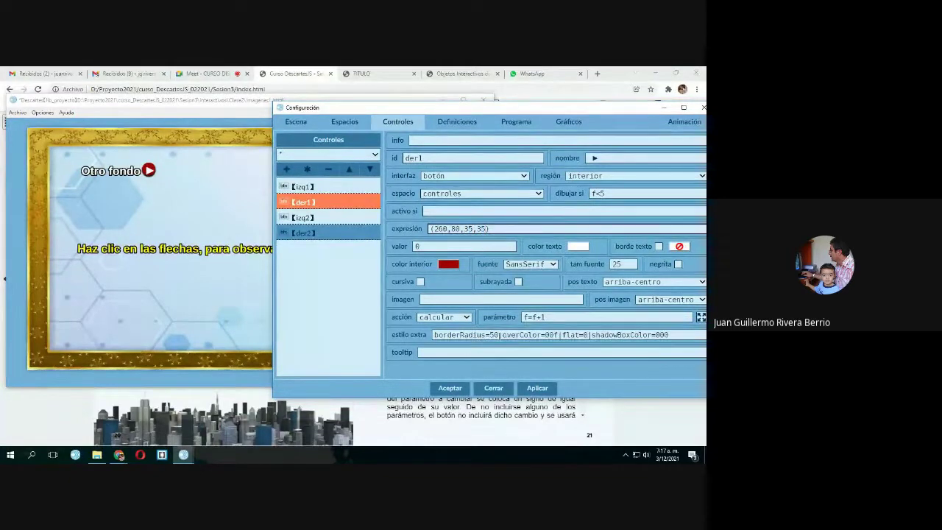
left_click(538, 392)
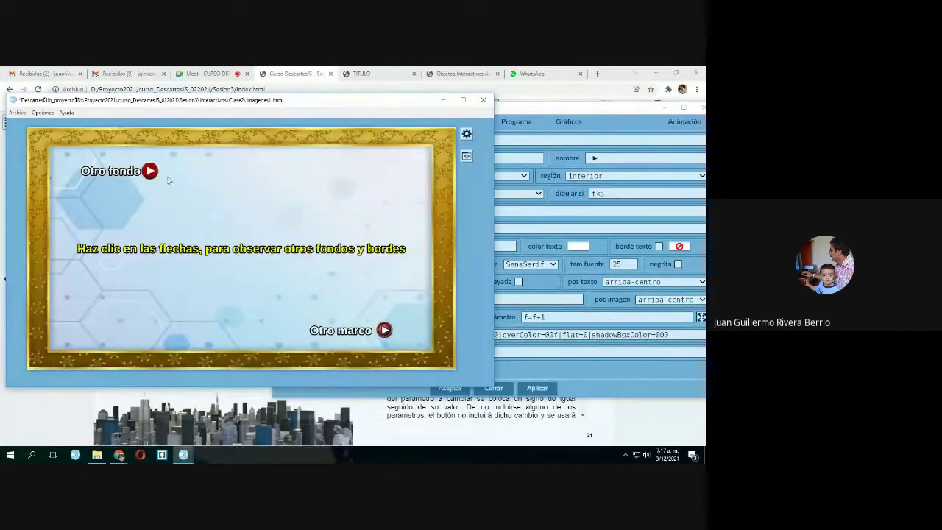
Set borderRadius to 10 in the der1 button's extra style and apply the change to the interactive.
left_click(548, 367)
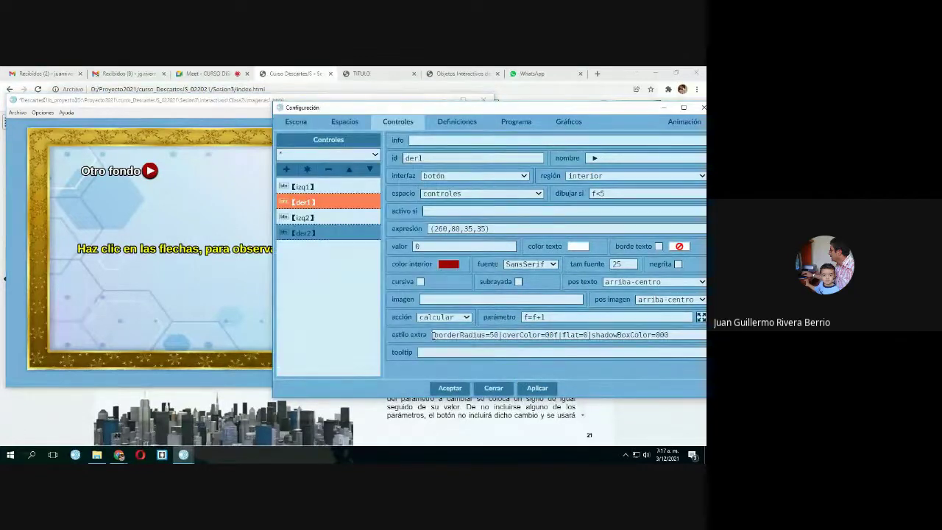
left_click_drag(433, 335, 500, 336)
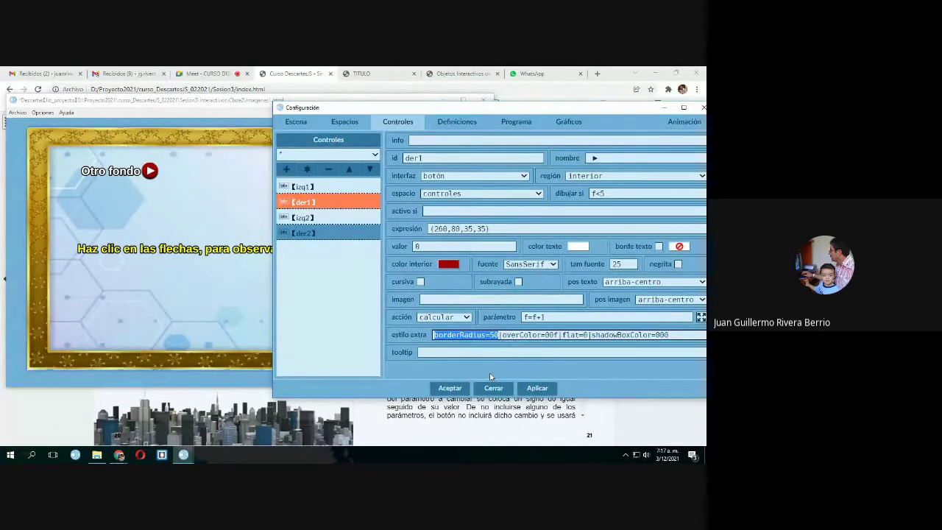
left_click(493, 336)
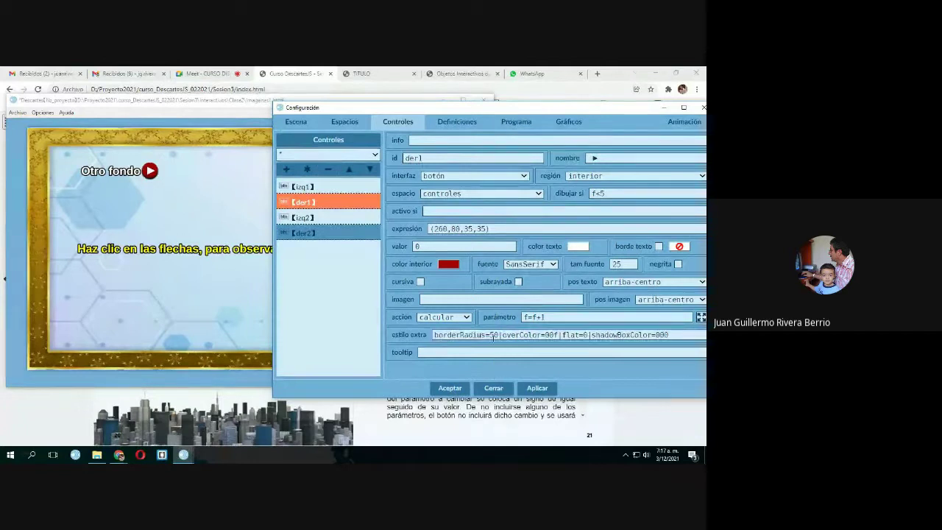
left_click_drag(494, 336, 490, 335)
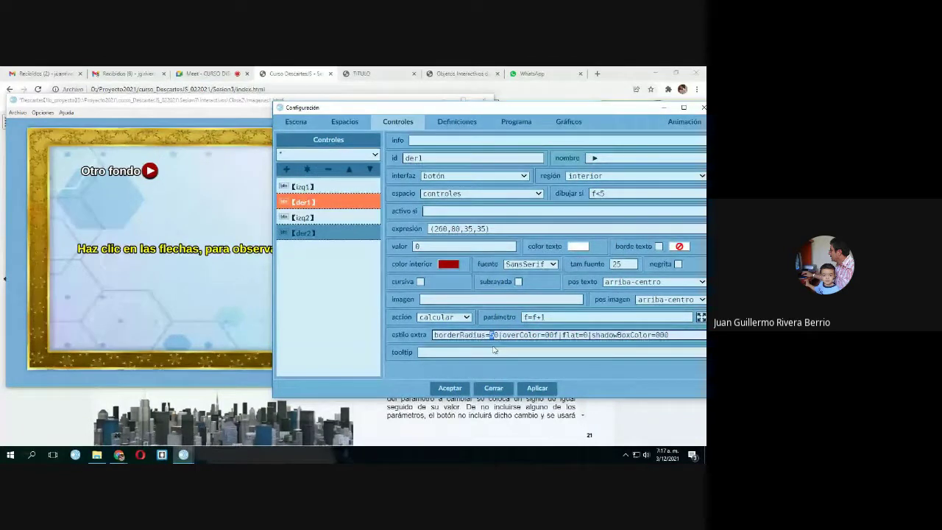
left_click(537, 388)
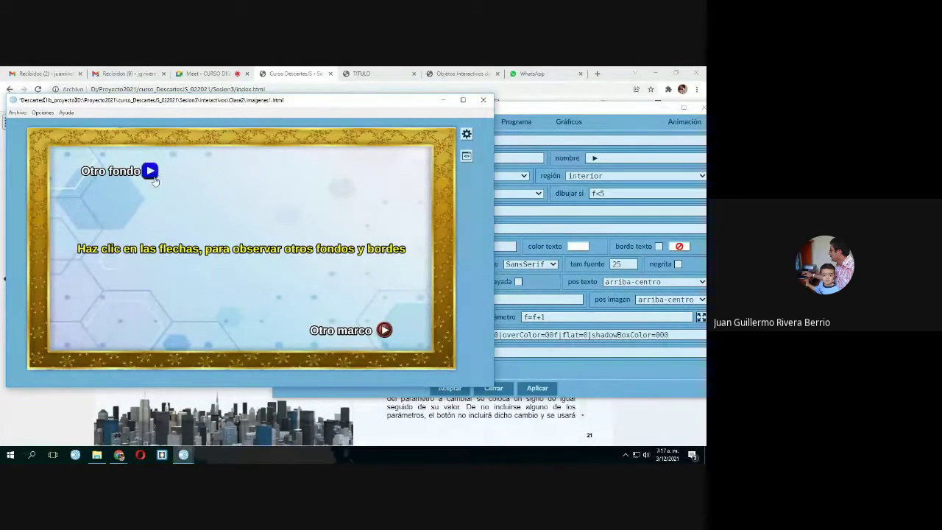
Restore borderRadius to 50 in the der1 button's extra style and apply it.
left_click(540, 365)
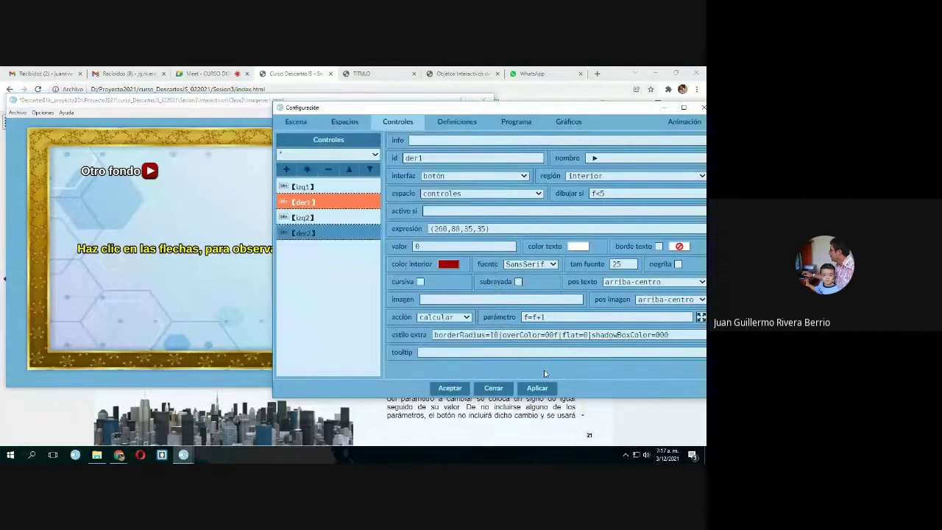
left_click(491, 334)
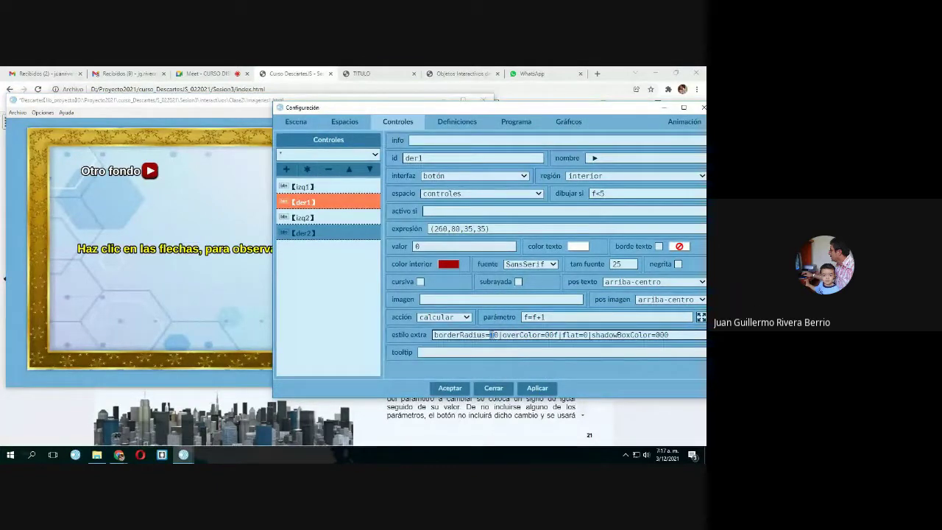
left_click(537, 387)
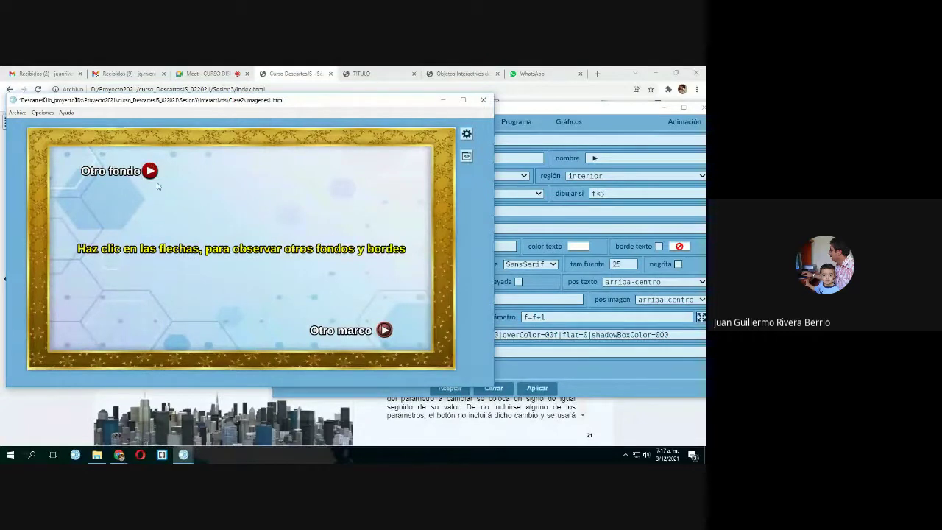
Change overColor to f0f in the der1 button's extra style and apply it to the interactive.
left_click(564, 371)
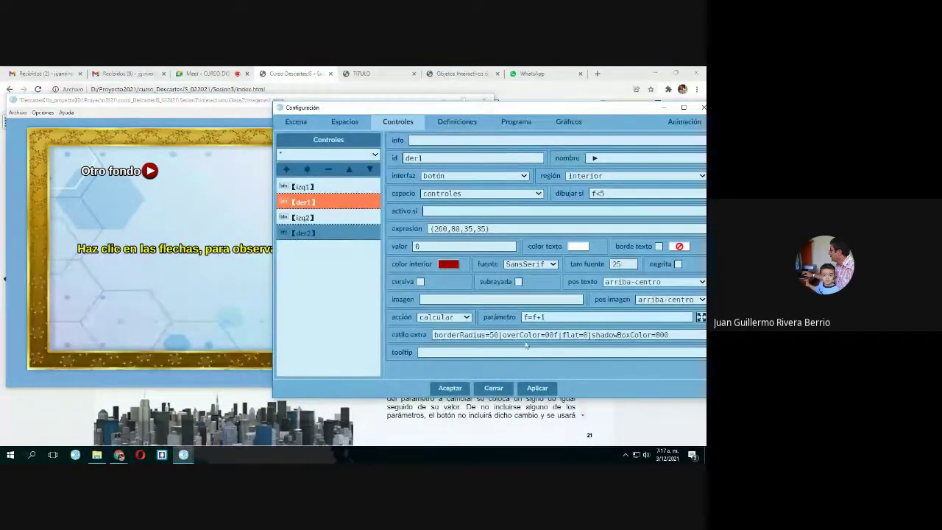
left_click_drag(502, 335, 555, 336)
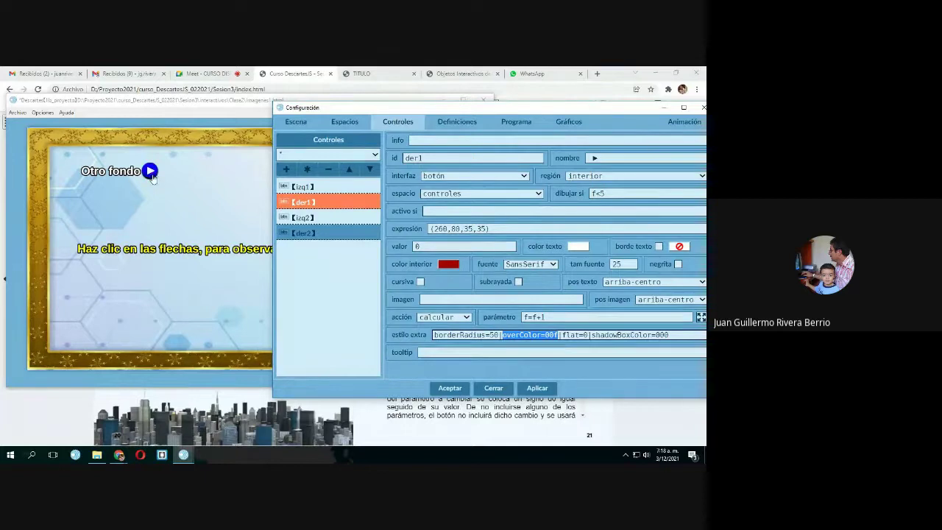
left_click(546, 334)
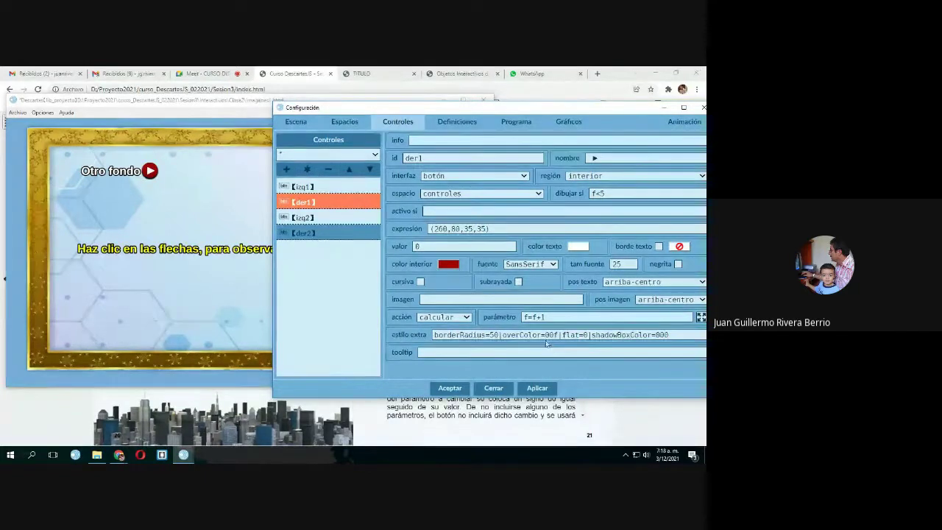
left_click_drag(545, 335, 550, 335)
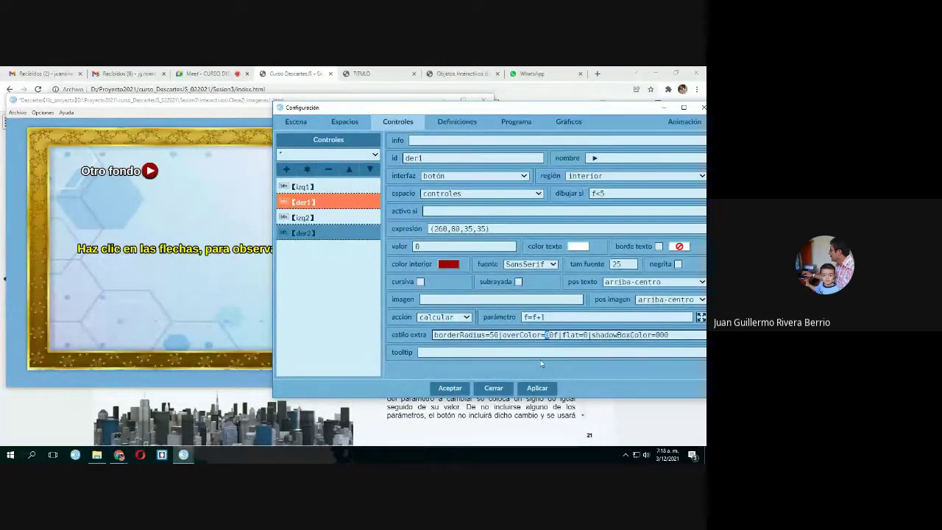
type("f")
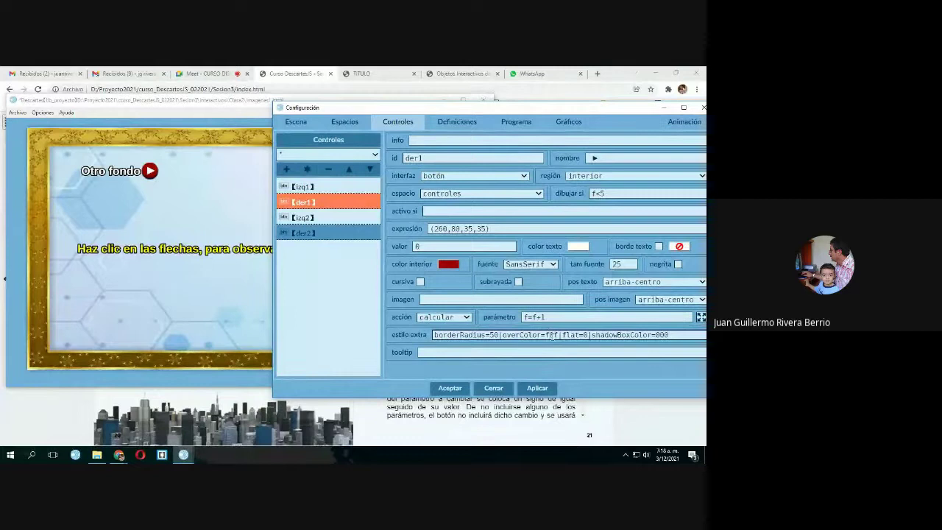
left_click(537, 390)
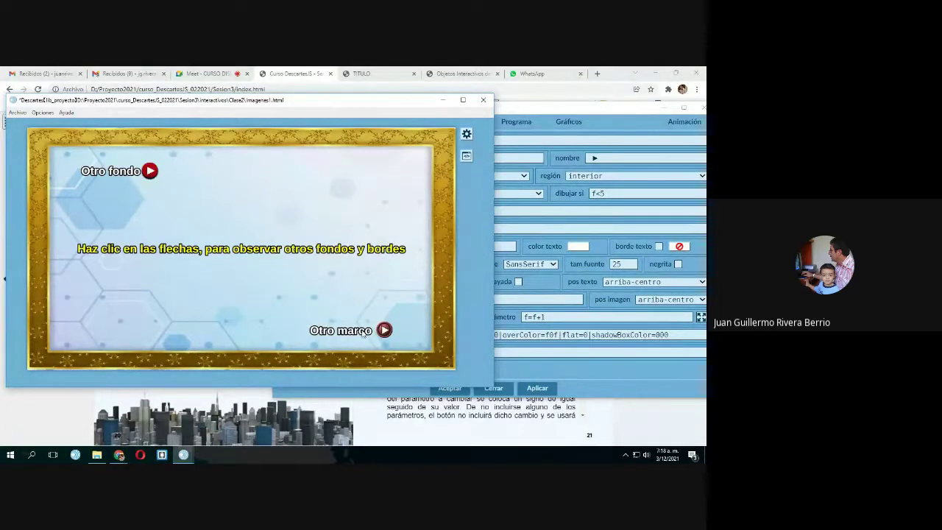
Set flat to 1 in the der1 button's extra style and apply the change.
left_click(598, 371)
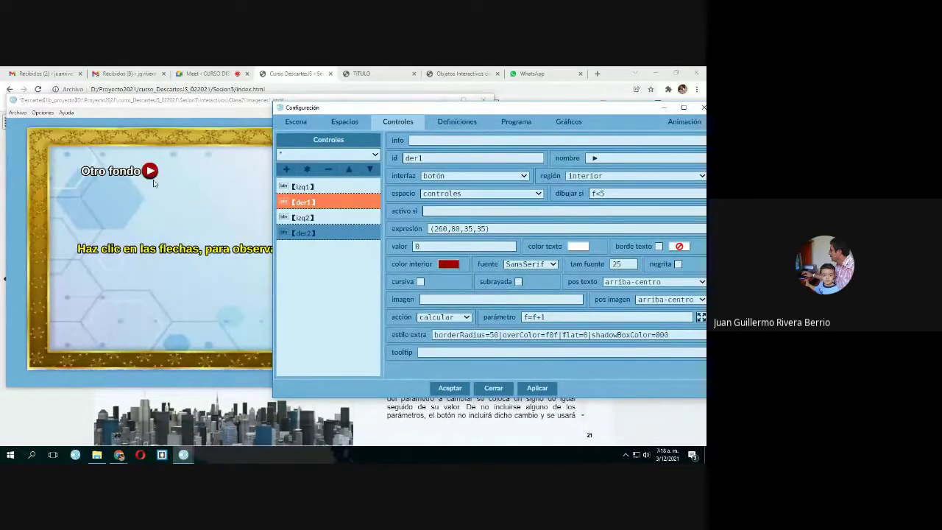
double_click(584, 334)
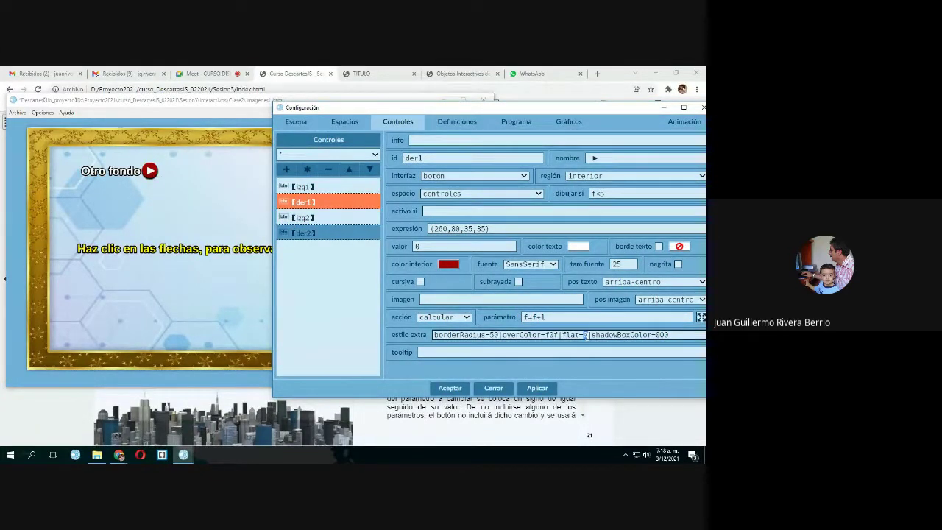
left_click(552, 389)
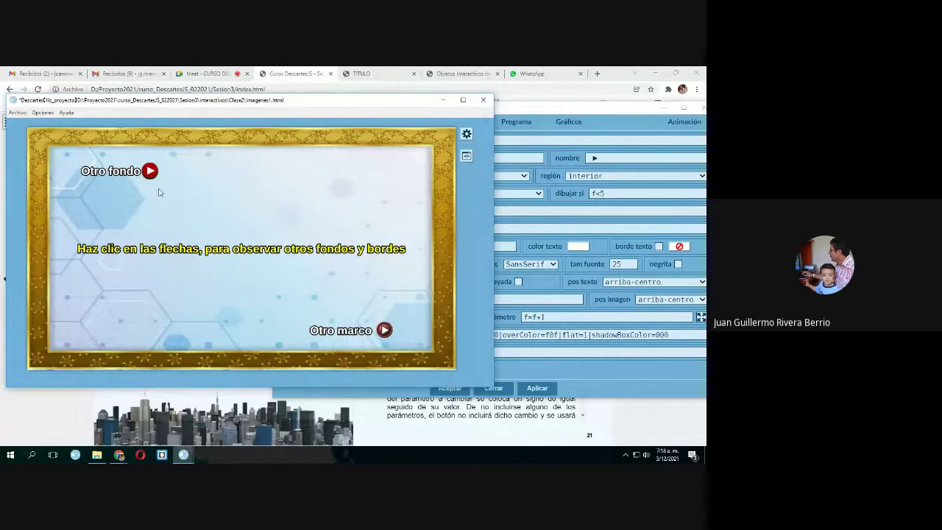
Set shadowBoxColor to c2c2c2 in the der1 button's extra style and apply it.
left_click(639, 369)
left_click_drag(591, 336, 671, 336)
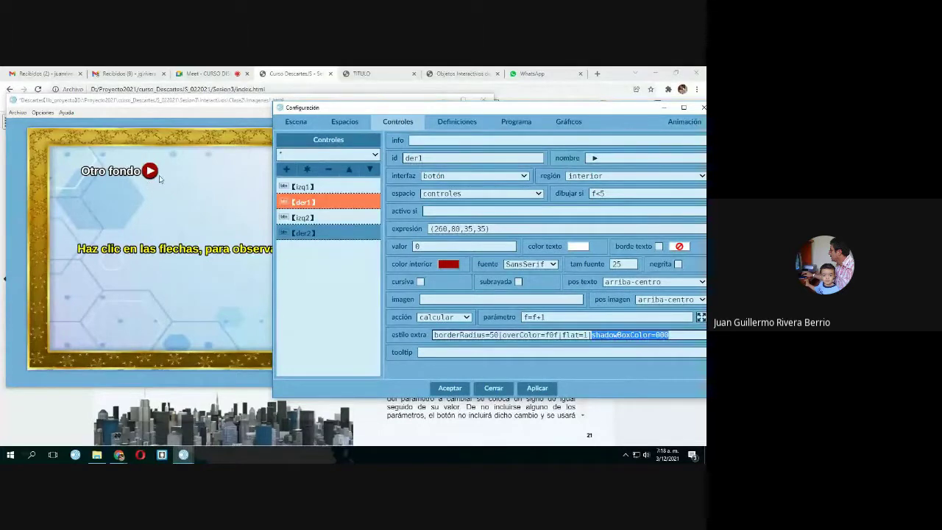
left_click(656, 335)
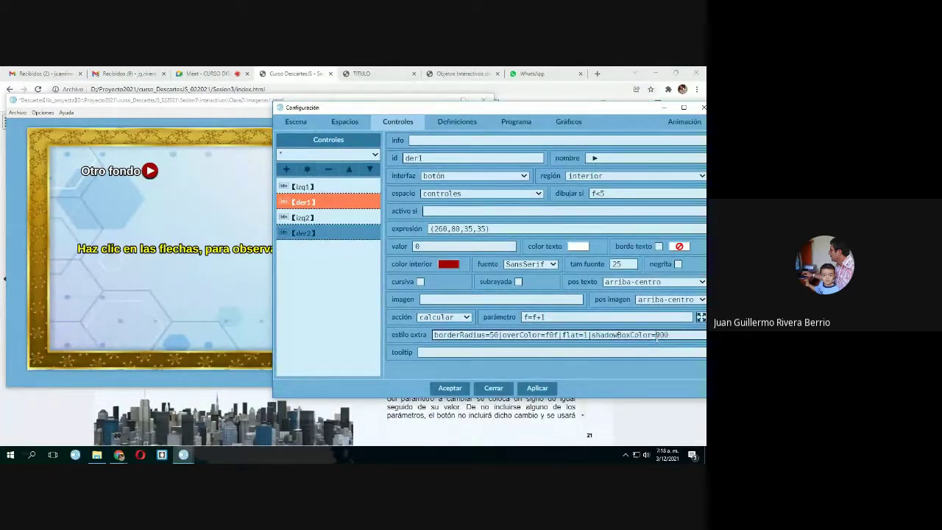
left_click_drag(657, 336, 669, 336)
type("c2c2c2")
left_click(537, 388)
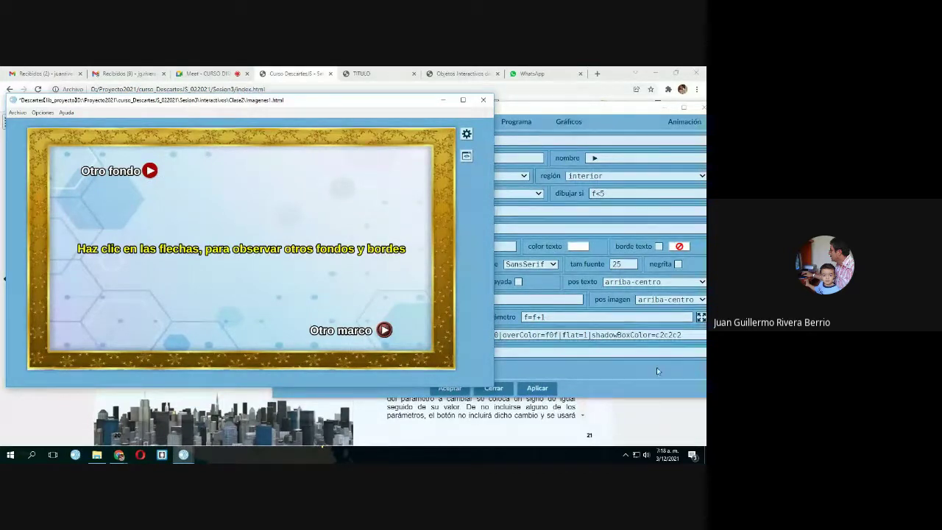
Return shadowBoxColor to 000 in the der1 button's extra style and apply the change.
left_click(659, 344)
double_click(668, 335)
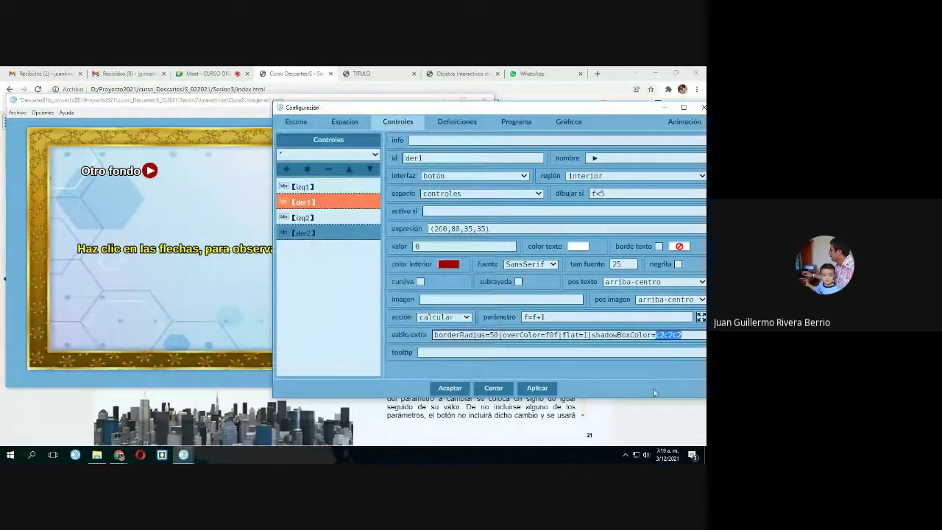
type("000")
left_click(536, 388)
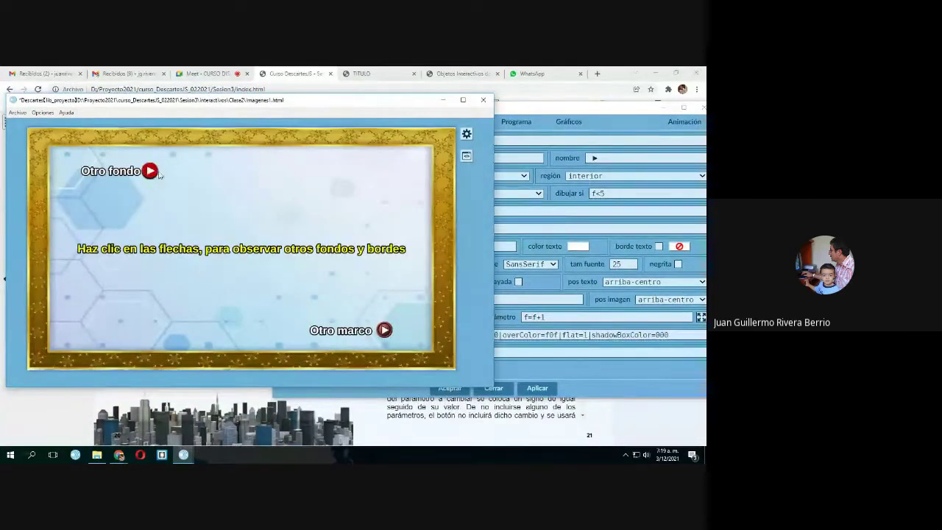
Replace the der1 button's arrow name with the text hola and apply it to the interactive.
left_click(605, 170)
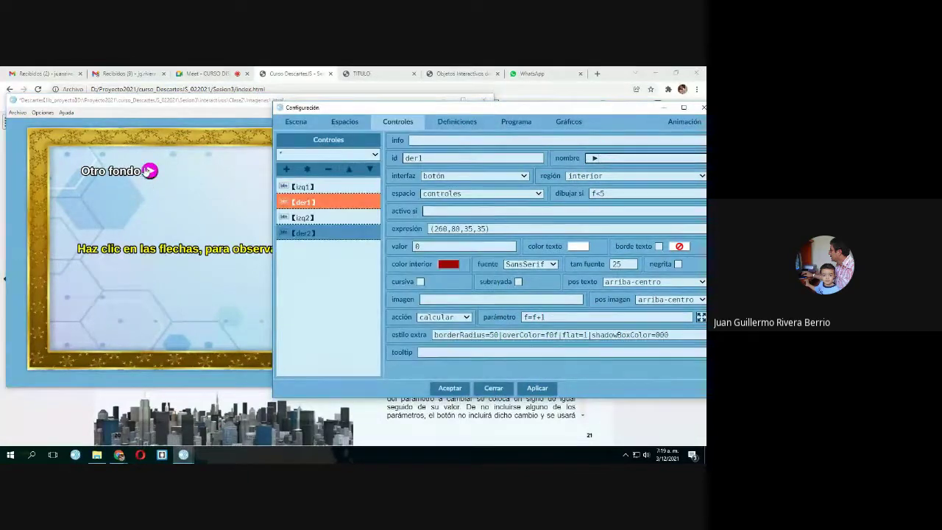
left_click(595, 159)
type("hola")
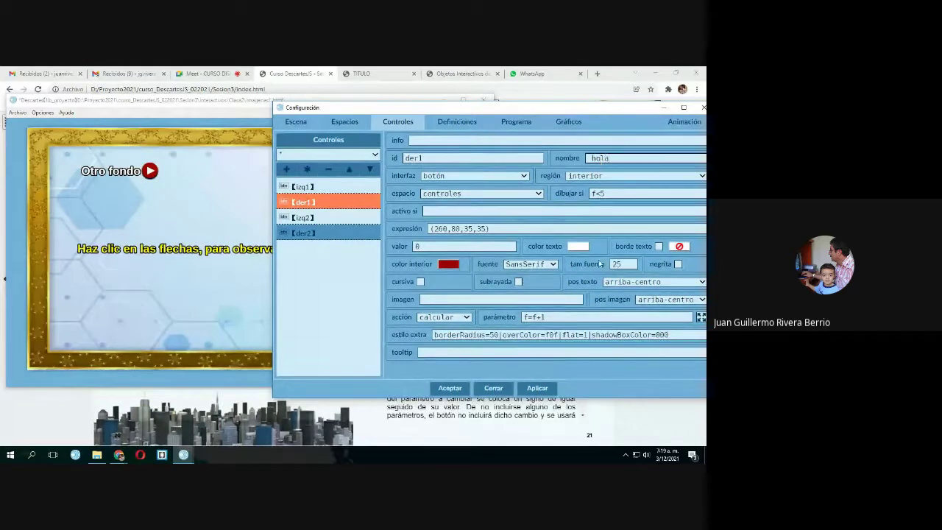
left_click(537, 387)
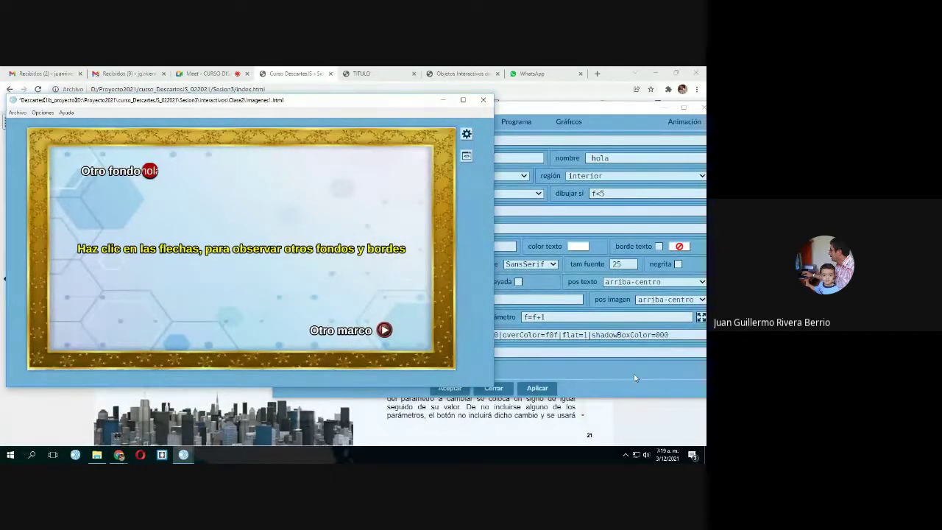
Insert the ► symbol from Elementos de bloque into the Otro fondo graphic's text editor, copy it, and cancel the text edit.
left_click(615, 159)
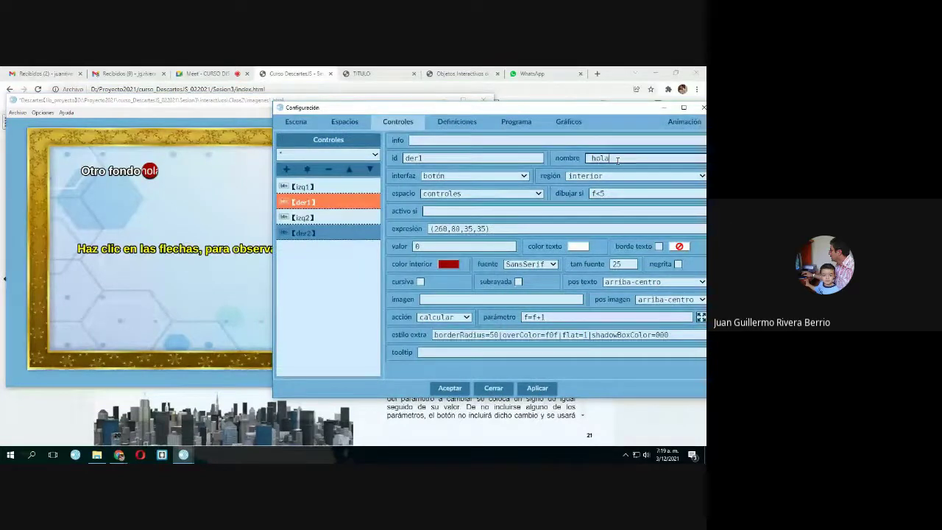
left_click(560, 125)
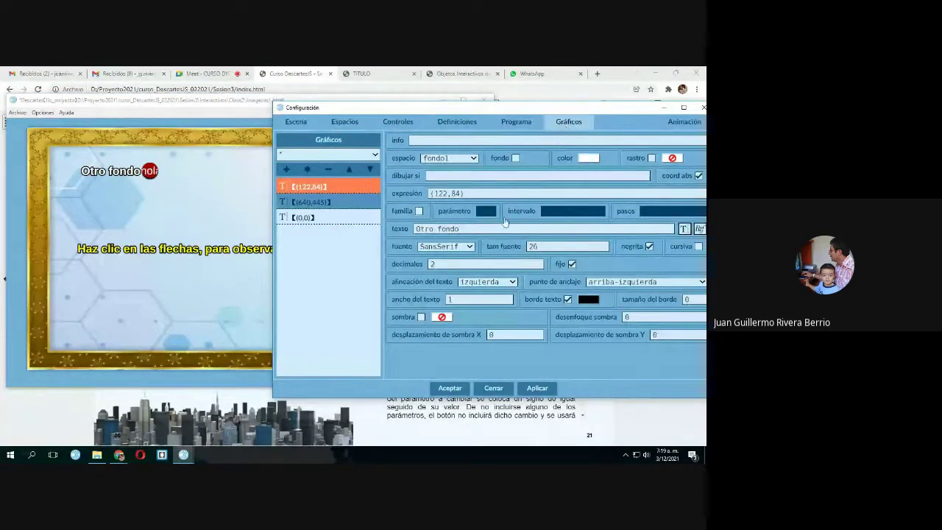
left_click(683, 229)
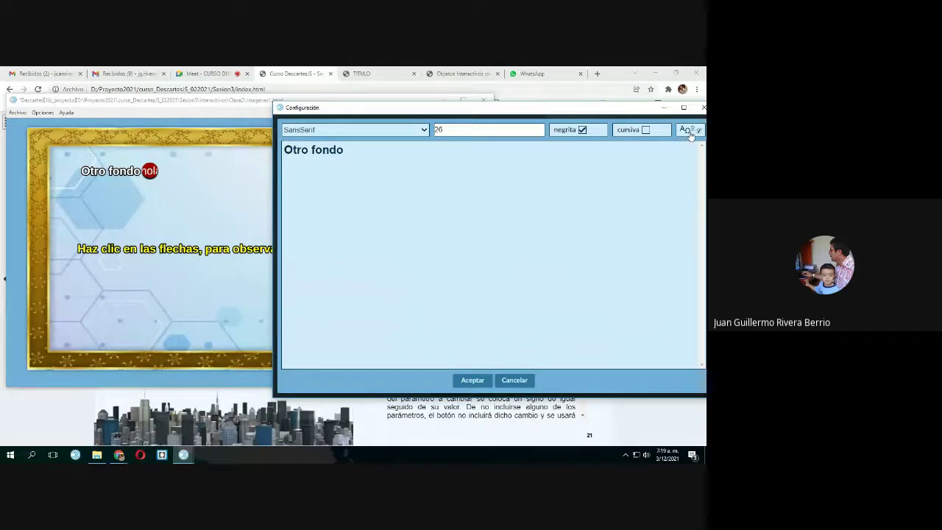
left_click(689, 130)
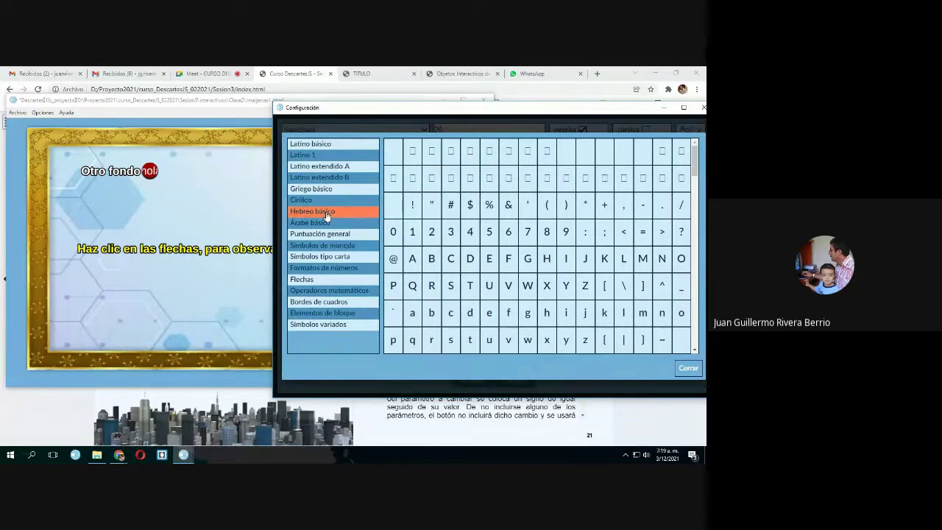
left_click(333, 328)
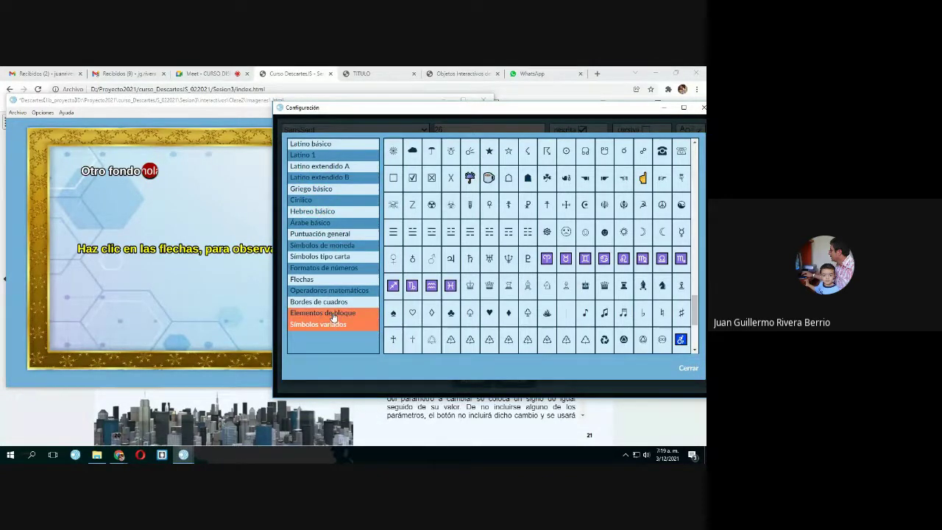
left_click(333, 316)
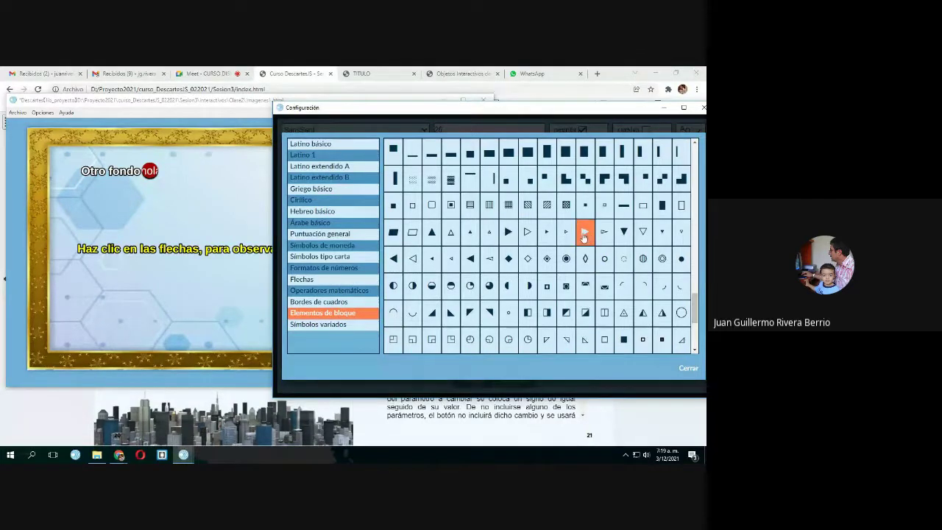
left_click(585, 235)
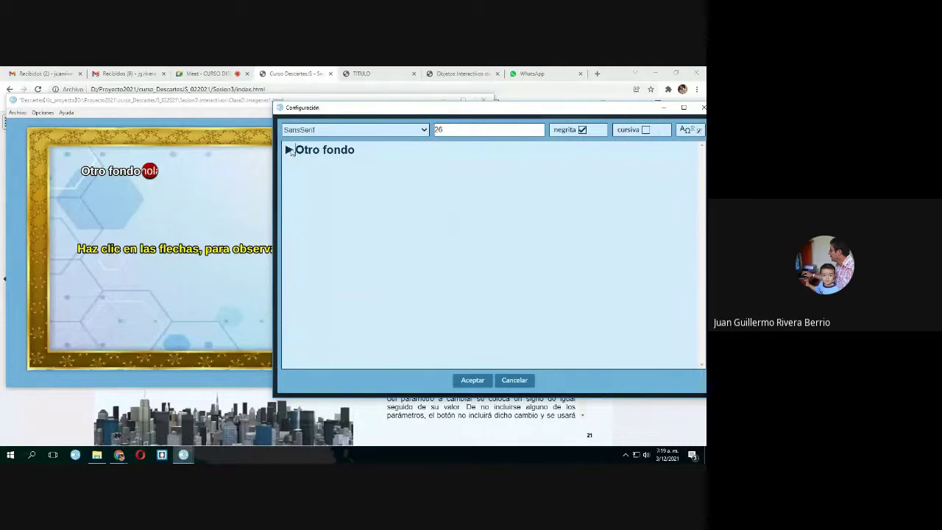
double_click(290, 150)
key("ctrl+c")
left_click(521, 382)
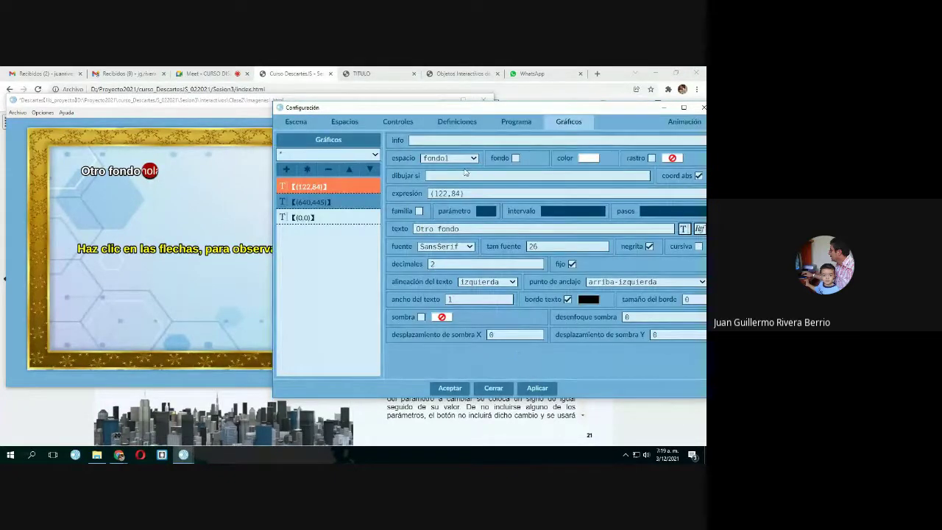
Replace the der1 control's name hola with the copied ► symbol.
left_click(398, 122)
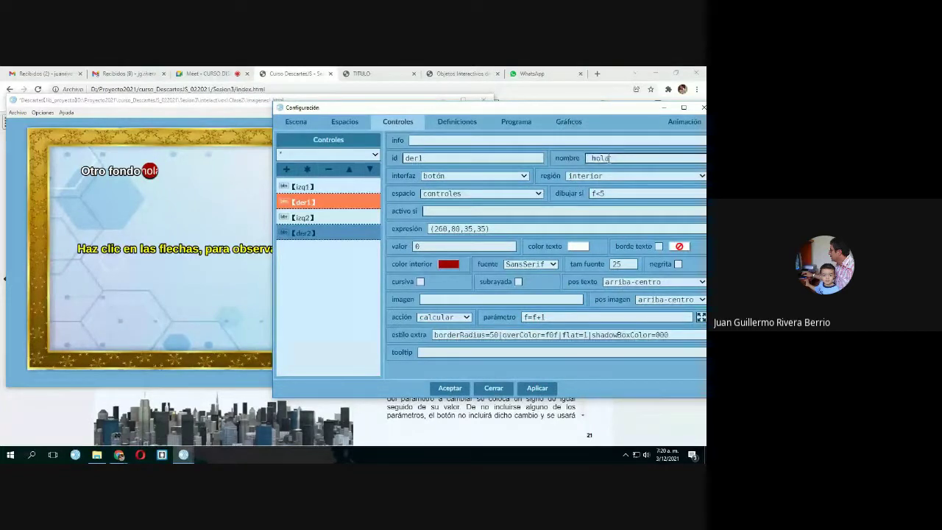
left_click_drag(613, 157, 581, 157)
key("ctrl+v")
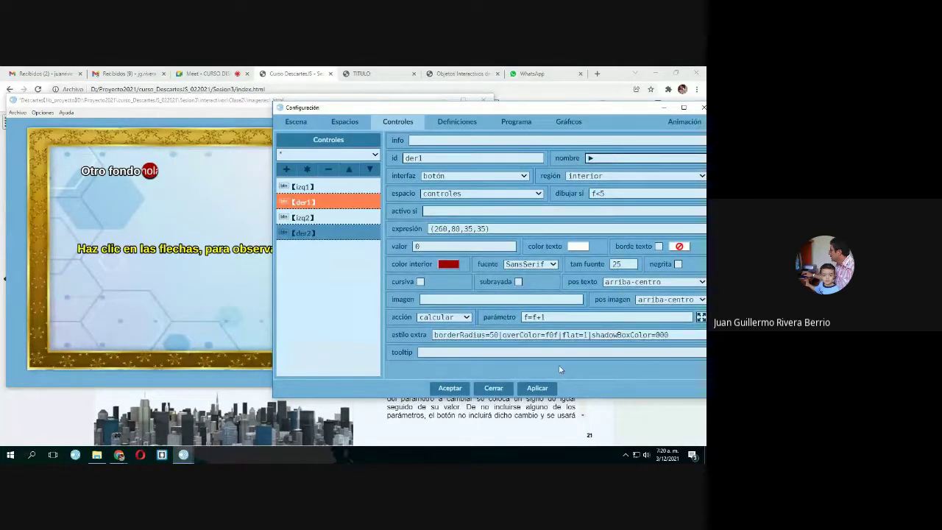
Apply the der1 button's ► name, set its text position to centro-centro, and apply that change to the interactive.
left_click(537, 387)
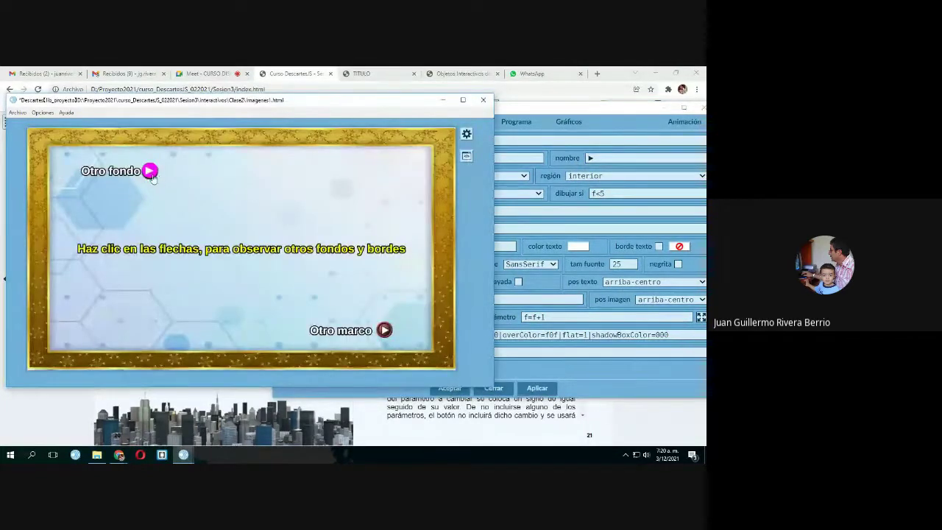
left_click(593, 174)
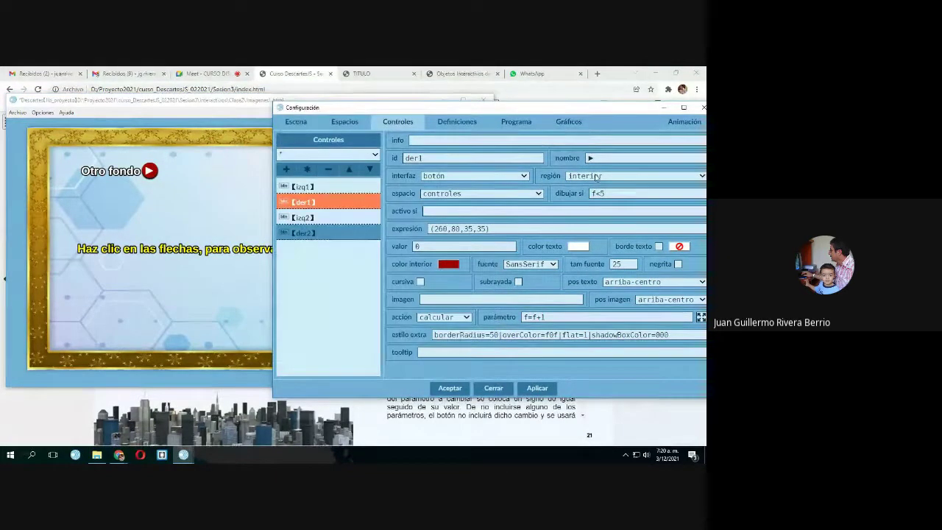
left_click(641, 282)
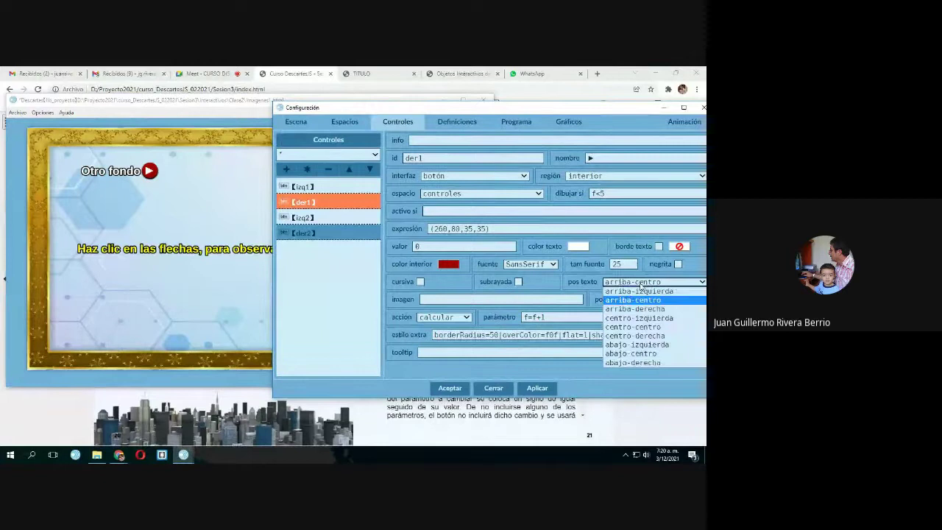
left_click(637, 327)
left_click(537, 388)
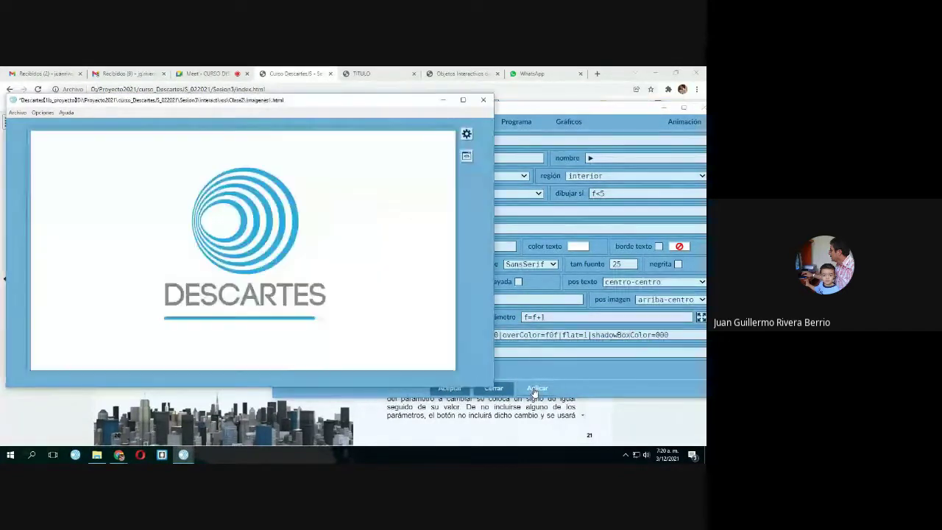
Add a space before the ► symbol in der1's name, leave its image position at arriba-centro, and apply the change.
left_click(589, 157)
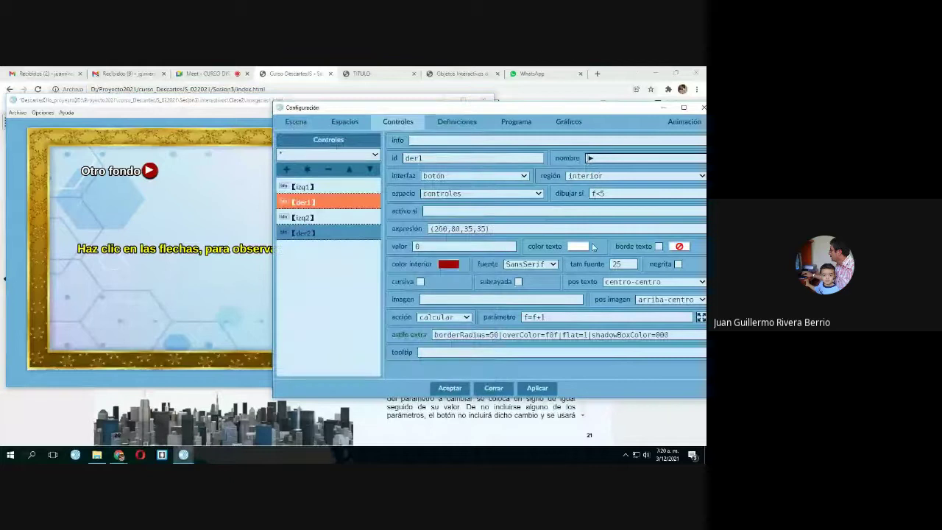
left_click(660, 299)
left_click(665, 326)
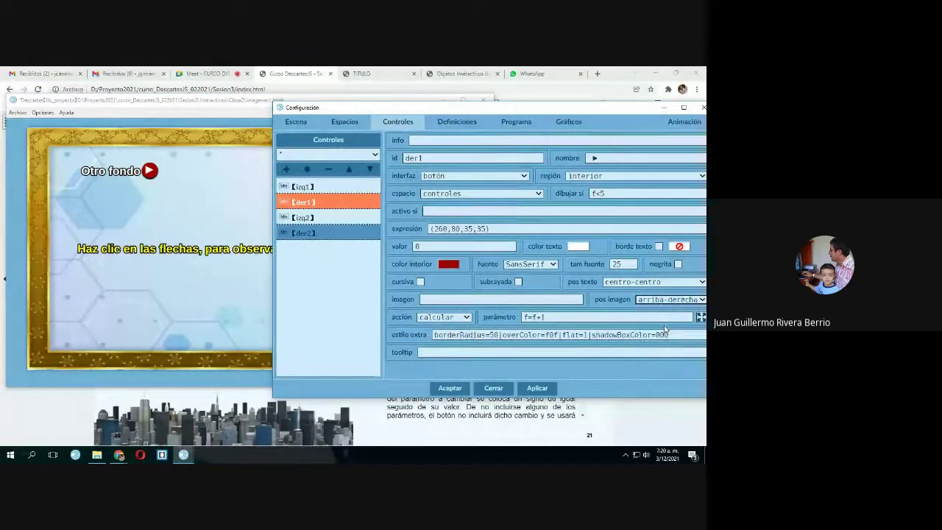
left_click(663, 299)
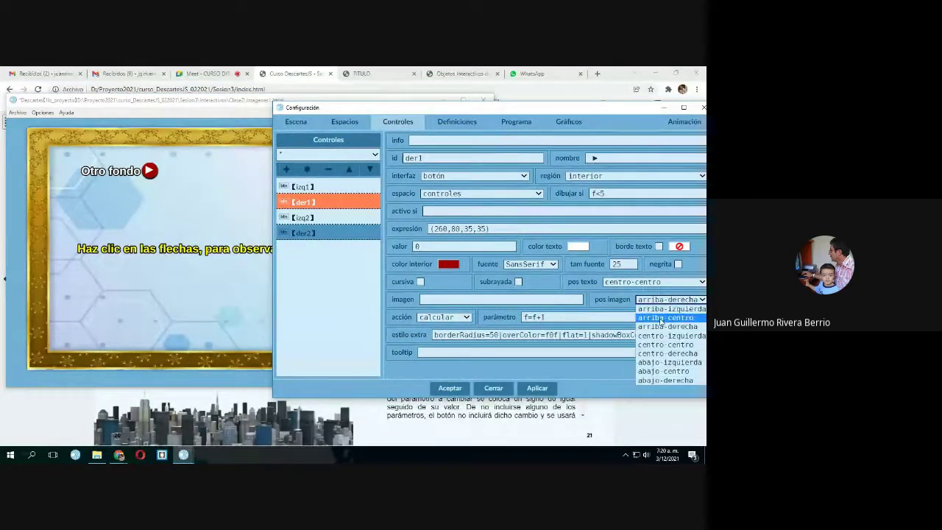
left_click(662, 320)
left_click(557, 387)
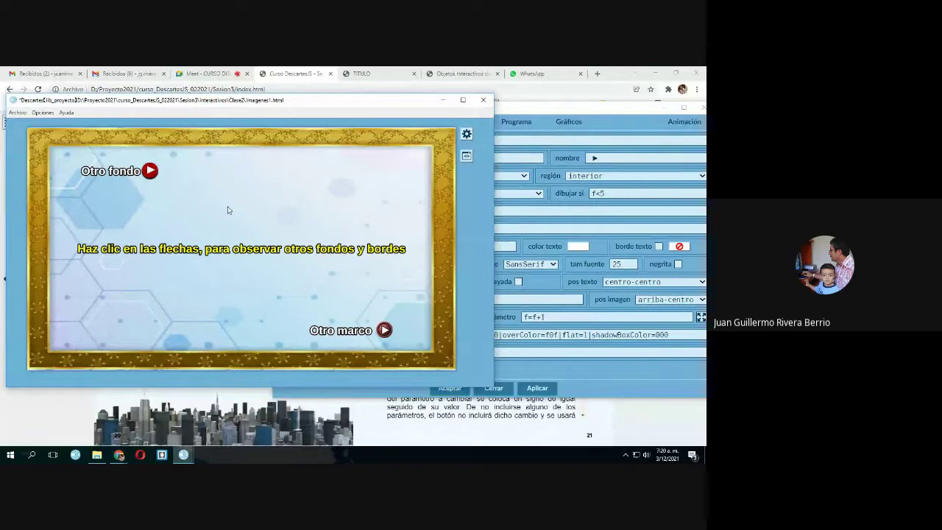
Advance the interactive two backgrounds with the Otro fondo forward arrow and return to the der1 control's settings.
left_click(563, 357)
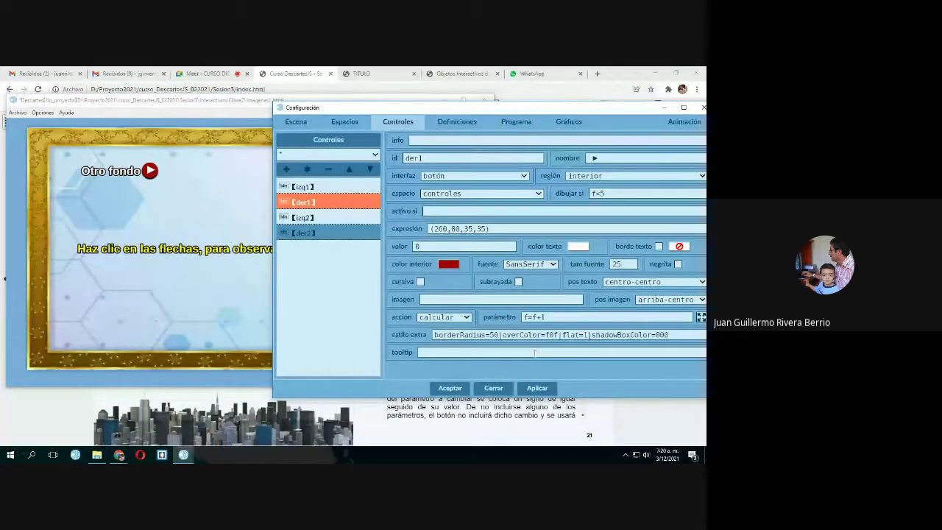
left_click(150, 172)
left_click(150, 172)
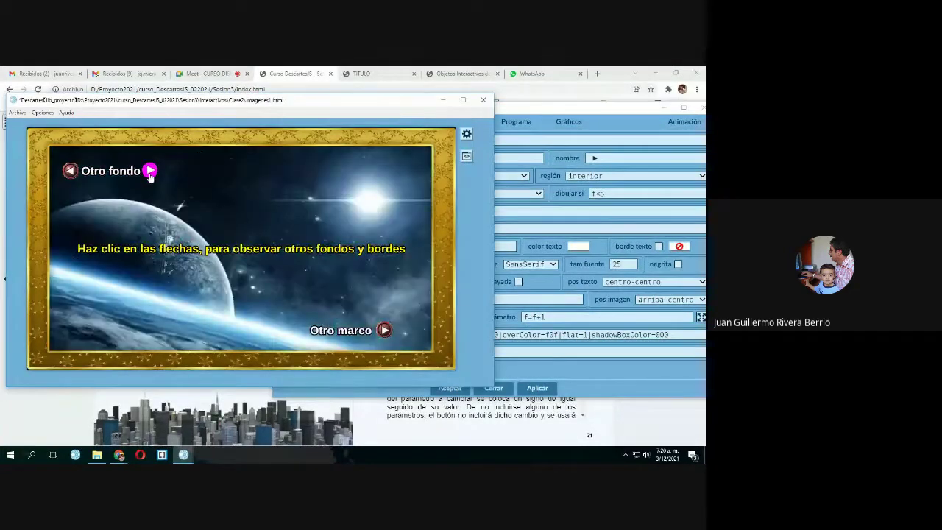
left_click(600, 380)
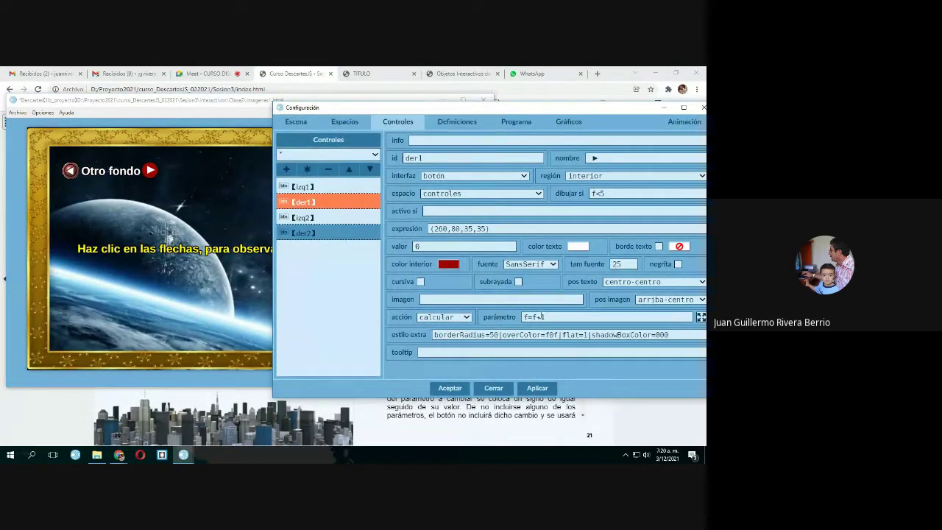
Examine the der1 button's calcular parameter, highlighting the whole assignment and its right-hand expression.
left_click_drag(522, 317, 548, 317)
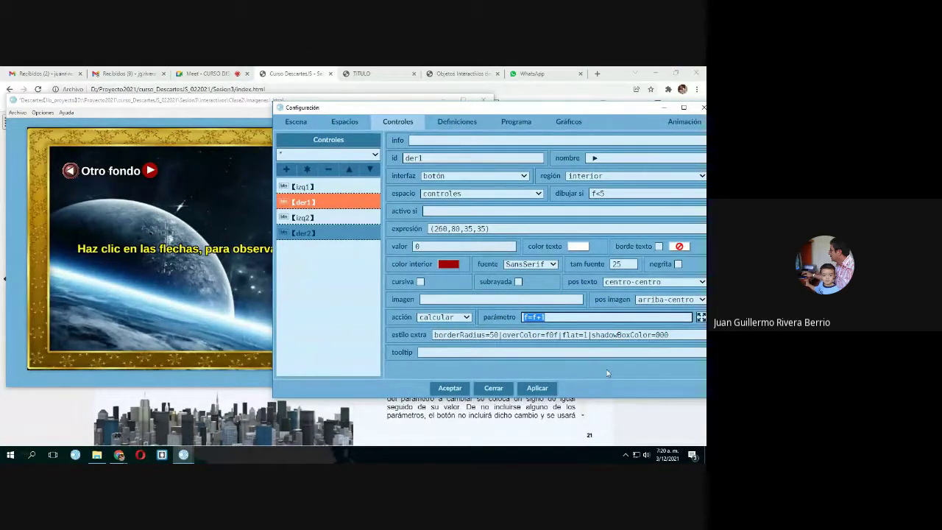
left_click(536, 317)
left_click_drag(521, 317, 551, 324)
left_click(554, 319)
left_click_drag(532, 316, 547, 316)
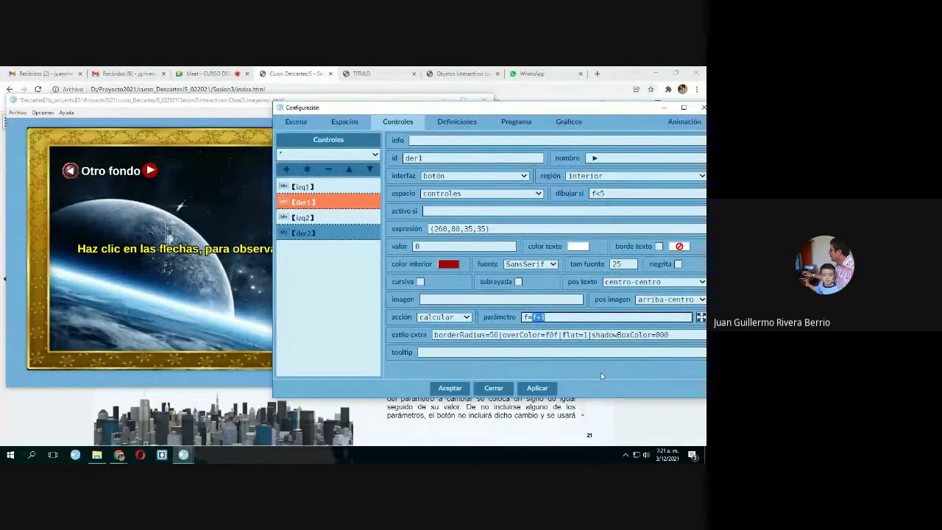
left_click(583, 363)
Change the der1 button's parameter to f:=f+1 and highlight the assignment operator and the expression after it.
left_click(528, 319)
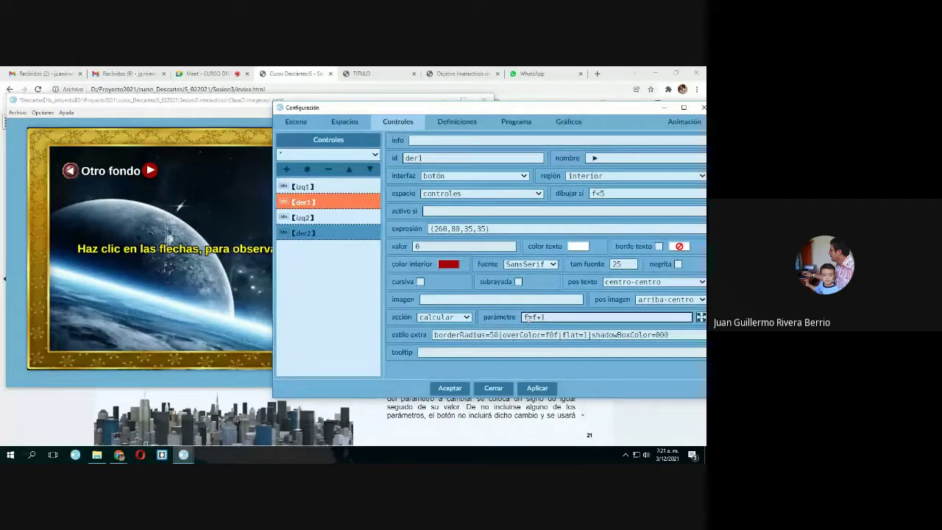
type(":")
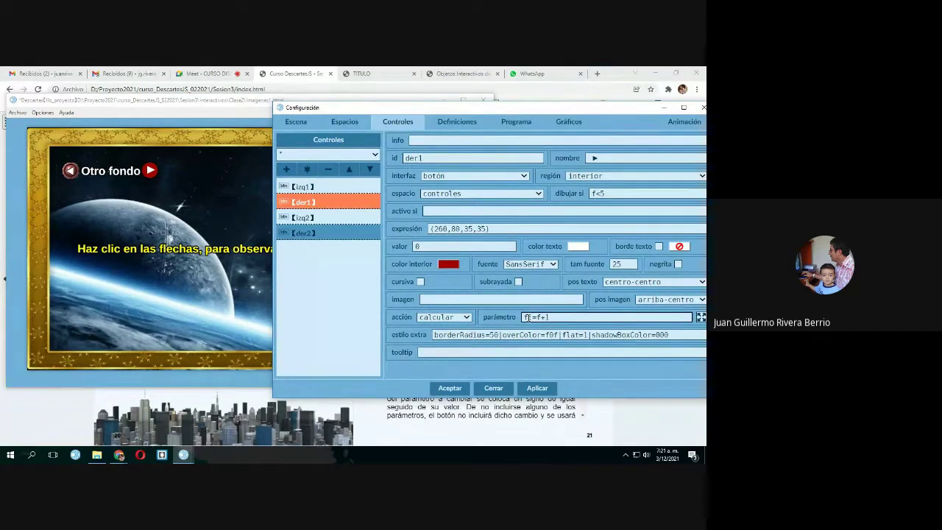
left_click_drag(527, 317, 535, 317)
left_click(568, 358)
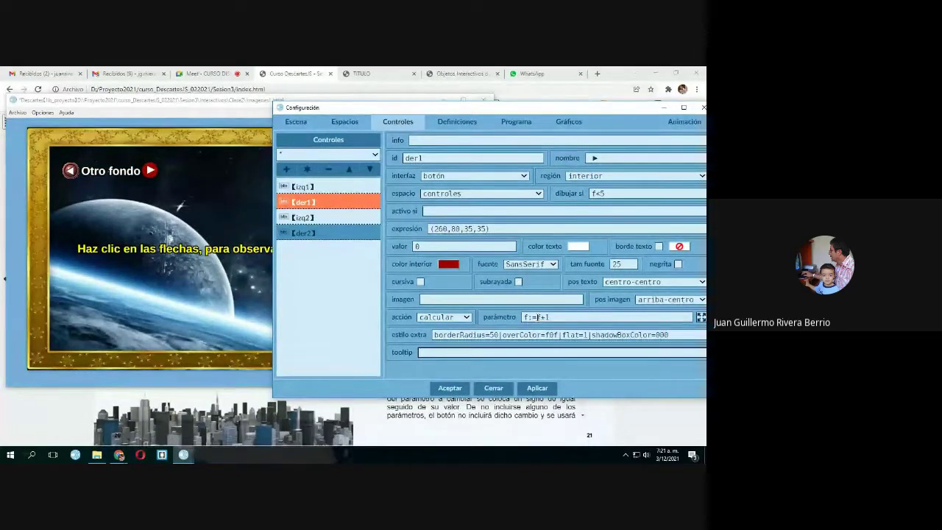
double_click(539, 316)
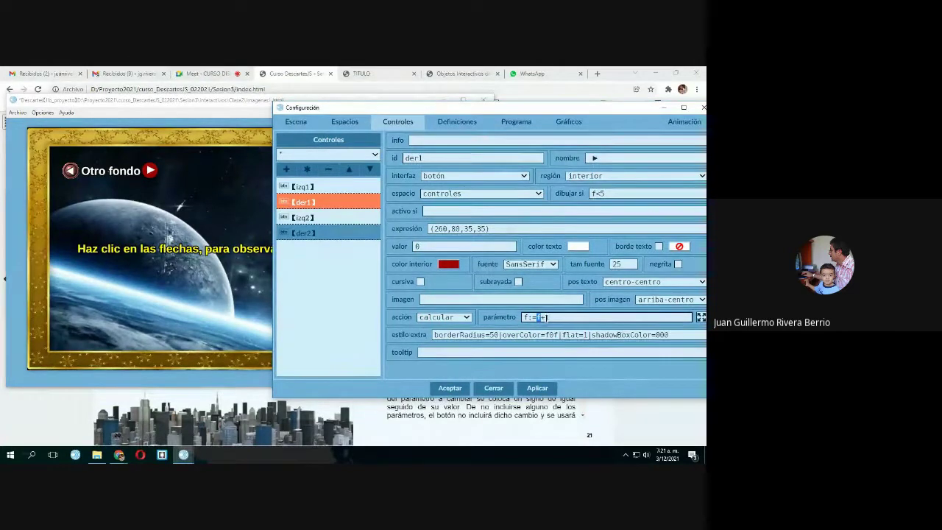
left_click(534, 318)
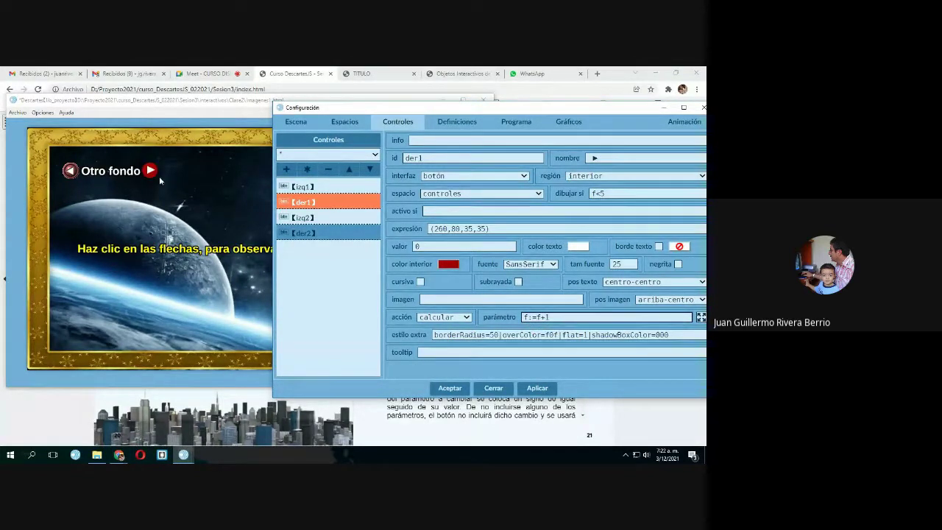
Review the dibujar si conditions of spaces fondo1, fondo2 and fondo3, and return to the der1 control.
left_click(347, 126)
left_click(308, 171)
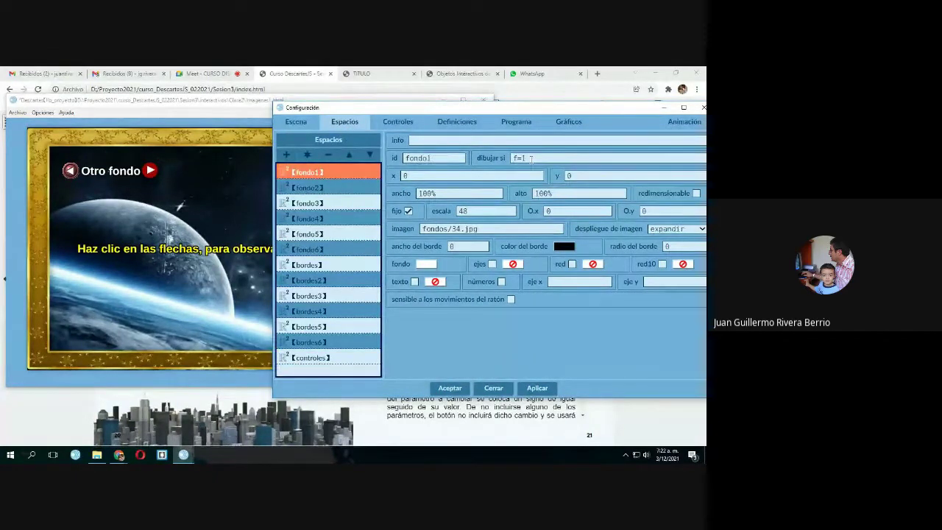
left_click(307, 188)
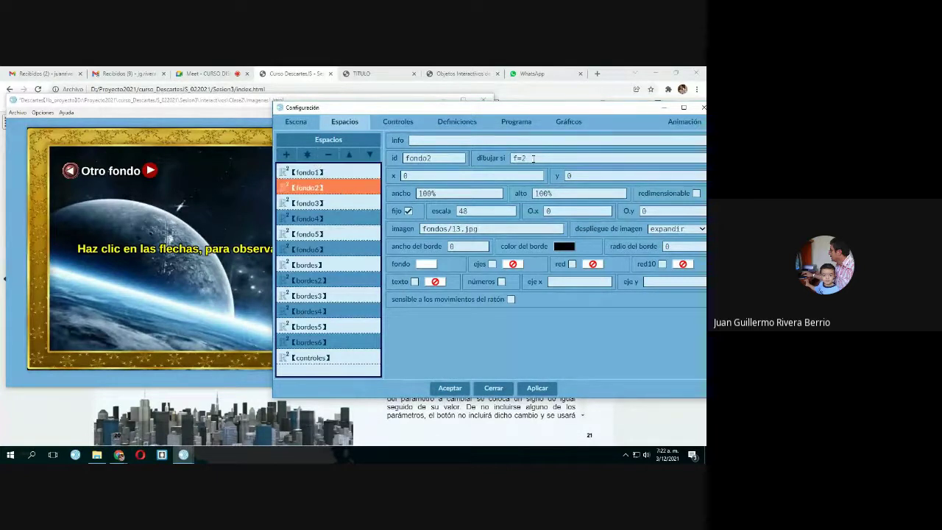
left_click(321, 204)
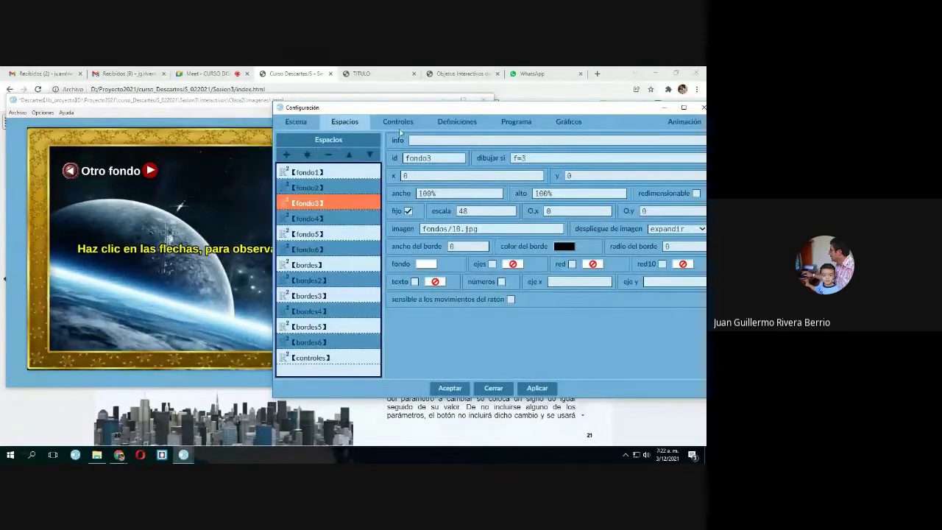
left_click(399, 125)
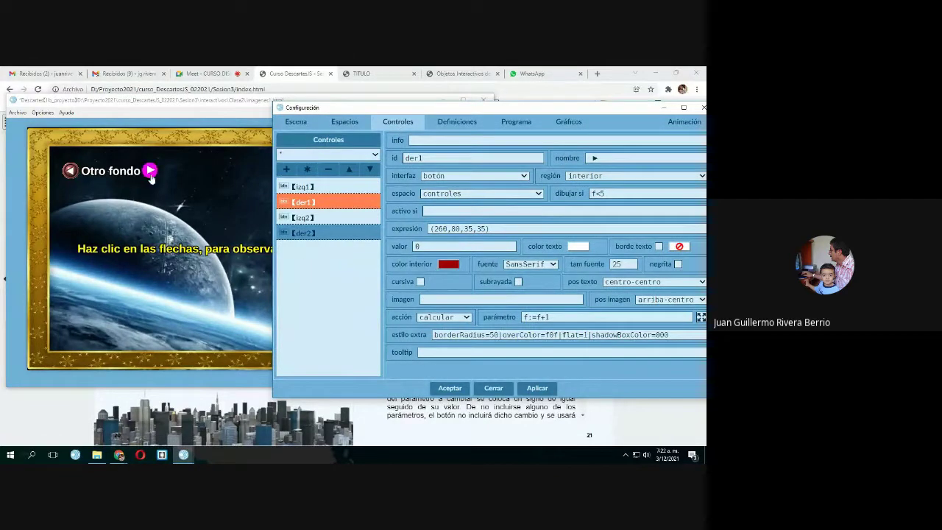
Clear the der1 button's dibujar si condition, apply it, and advance through the backgrounds past the last one.
left_click_drag(608, 194, 578, 197)
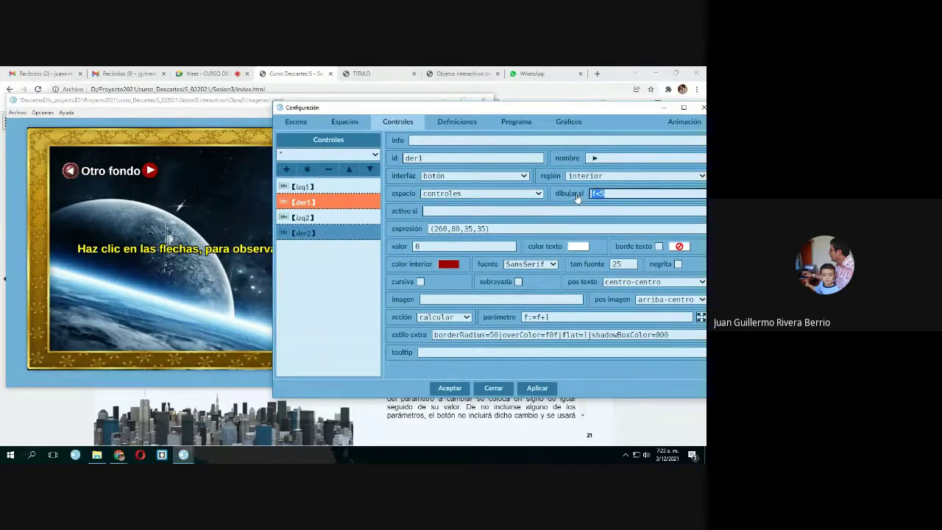
key("BackSpace")
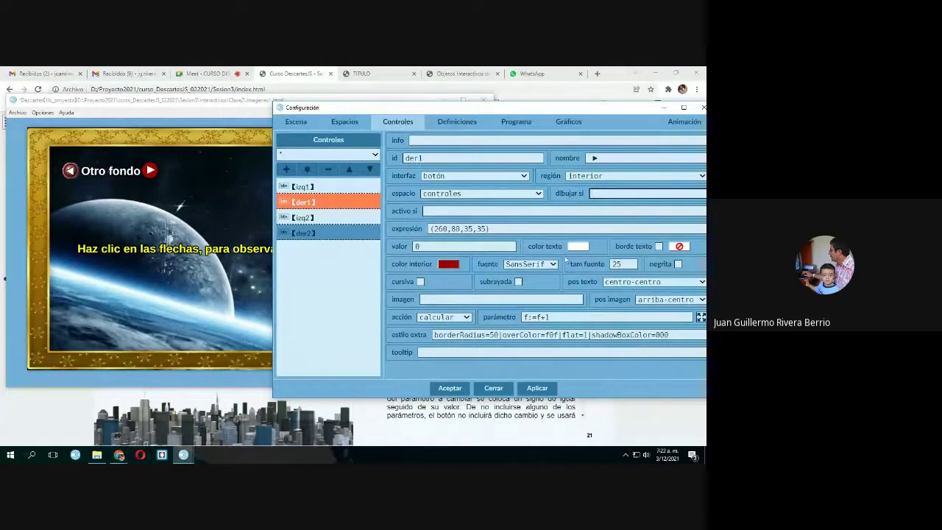
left_click(537, 388)
left_click(149, 171)
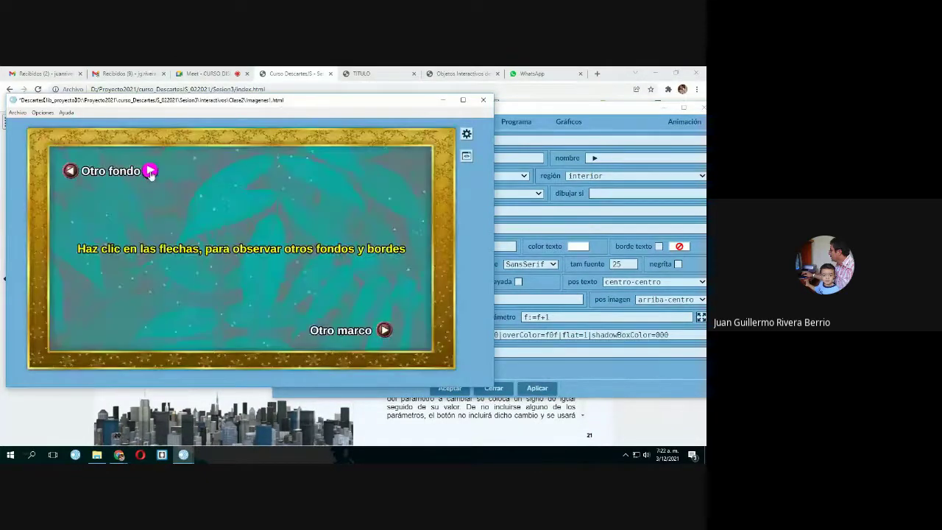
left_click(149, 172)
left_click(149, 172)
left_click(149, 171)
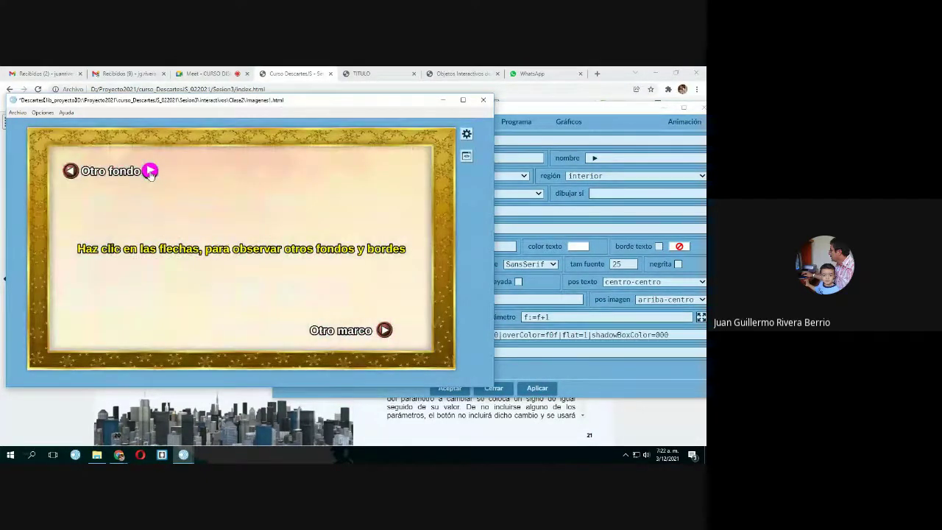
left_click(150, 171)
left_click(149, 172)
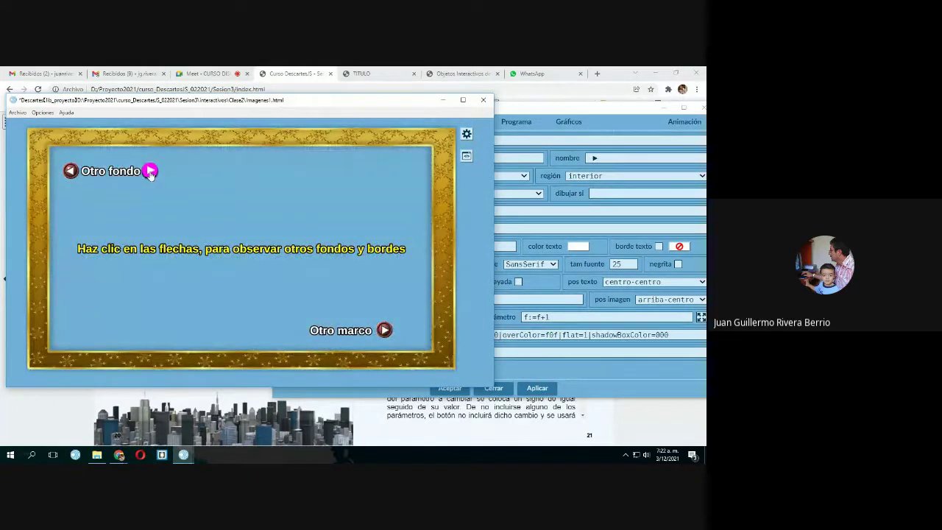
Set the der1 button's dibujar si condition to f<5.
left_click(603, 193)
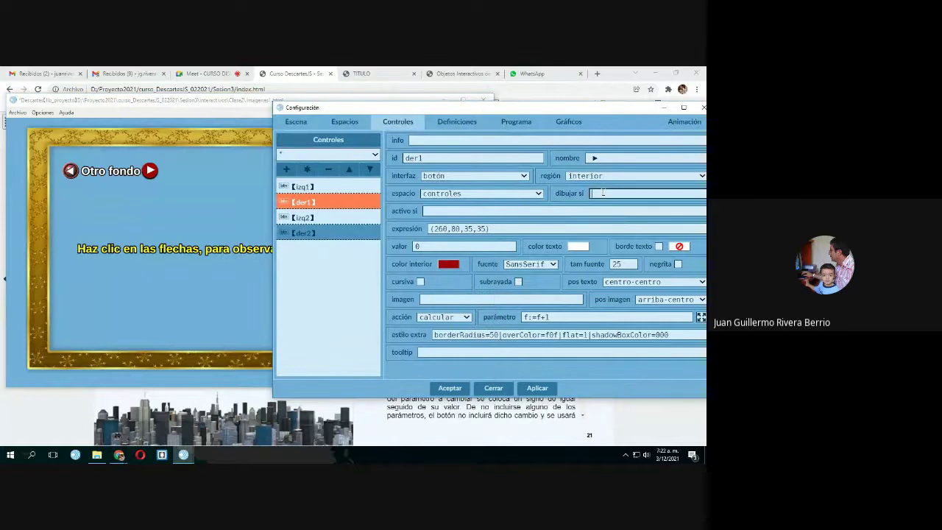
type("f")
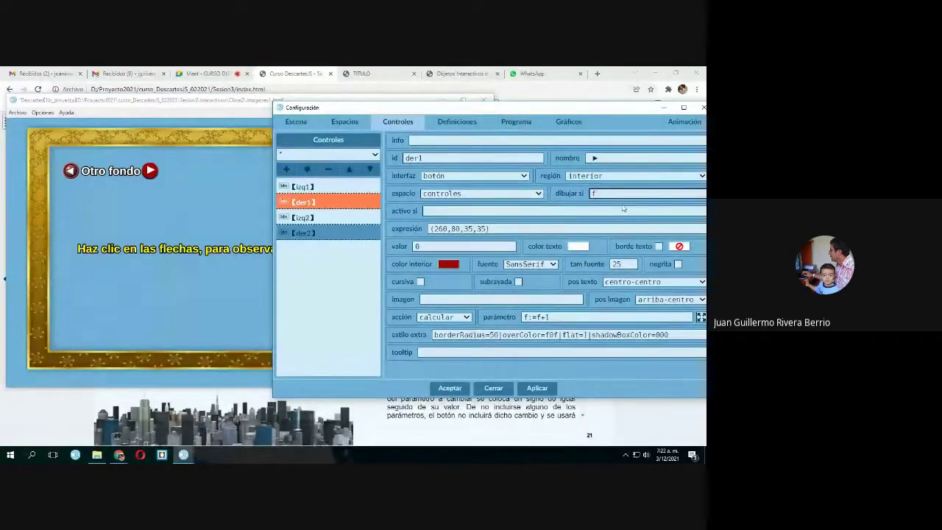
type("<5")
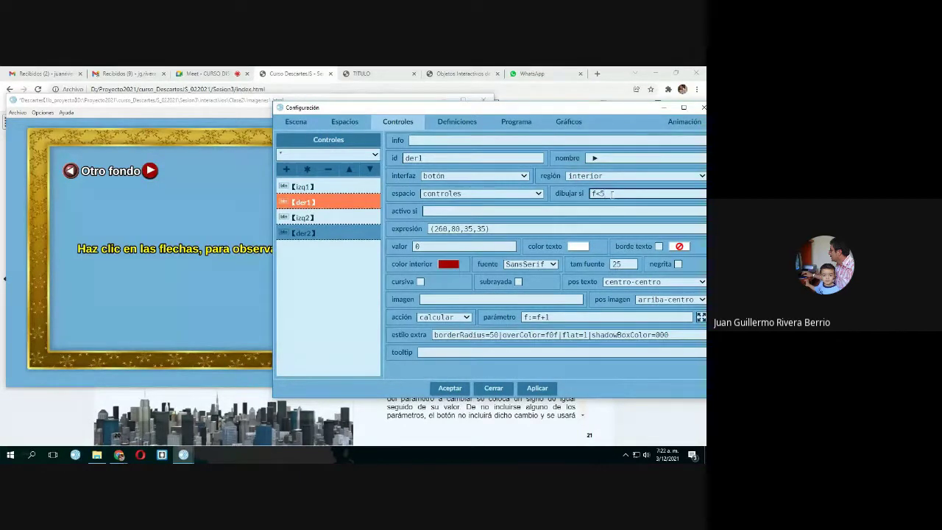
Check the fondo6 space's condition, set der1's dibujar si to f<6, apply it, and test the forward arrow.
left_click(343, 121)
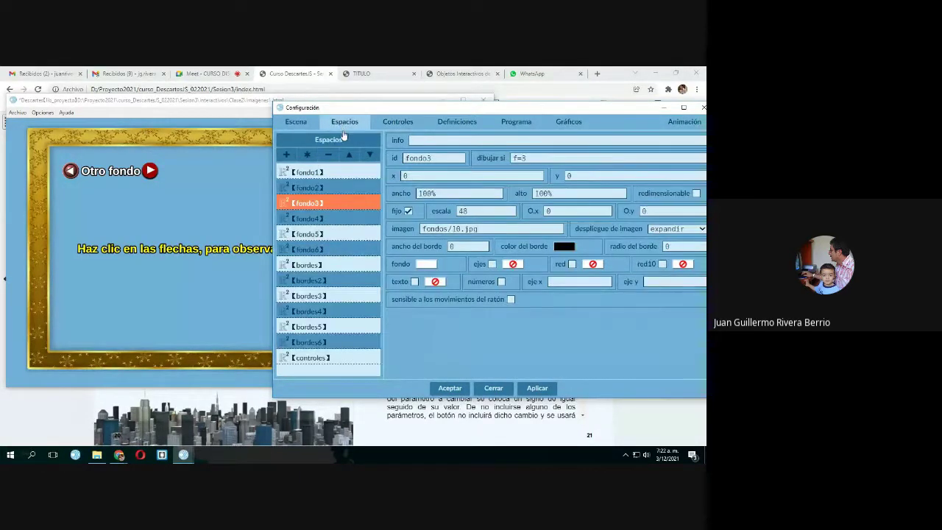
left_click(310, 250)
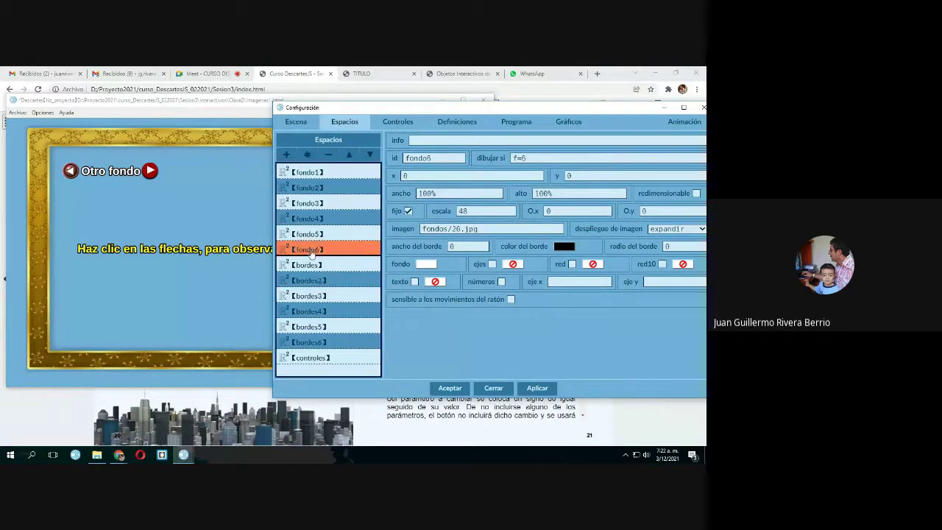
left_click(398, 124)
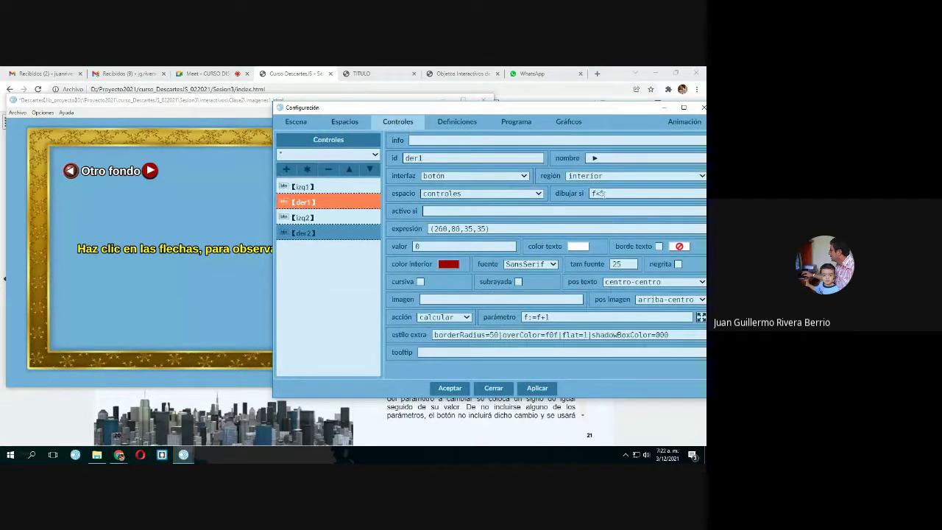
left_click_drag(600, 193, 606, 193)
left_click(537, 394)
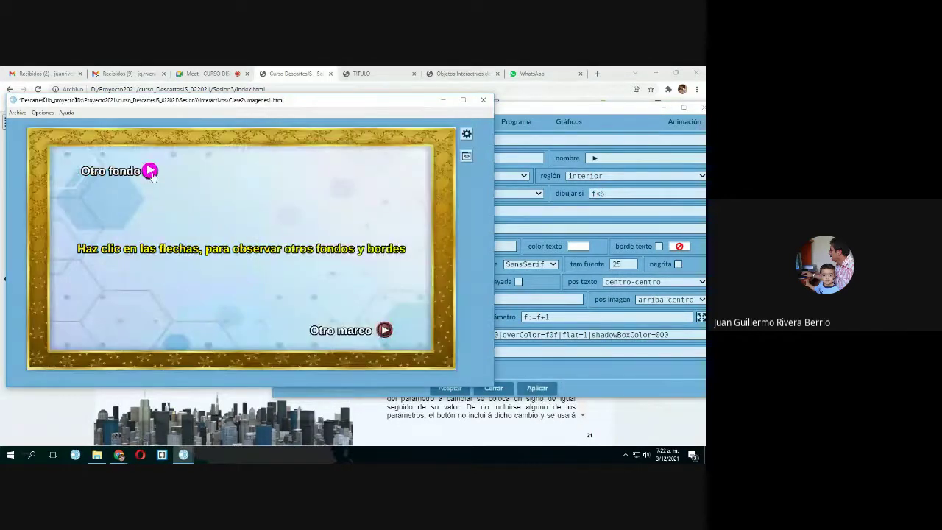
left_click(151, 171)
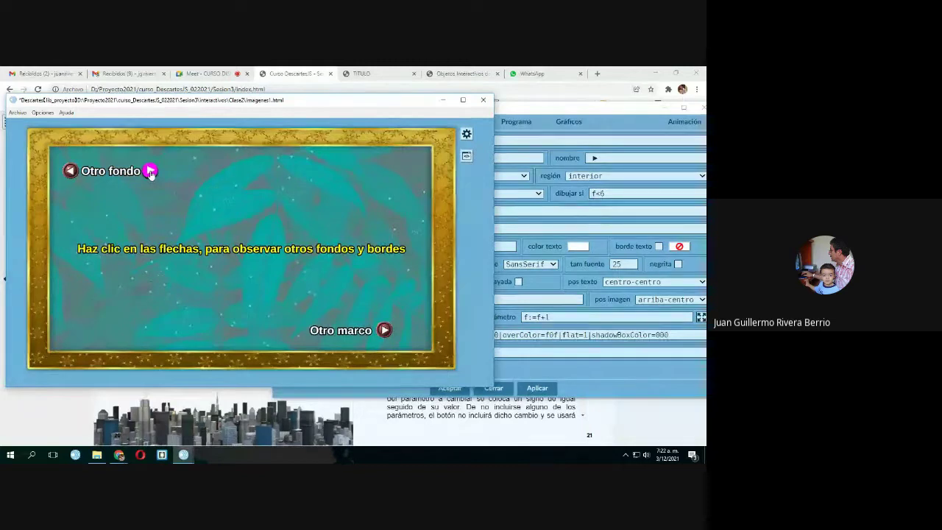
Advance the backgrounds with the Otro fondo forward arrow and check the dibujar si condition of space fondo4.
left_click(150, 172)
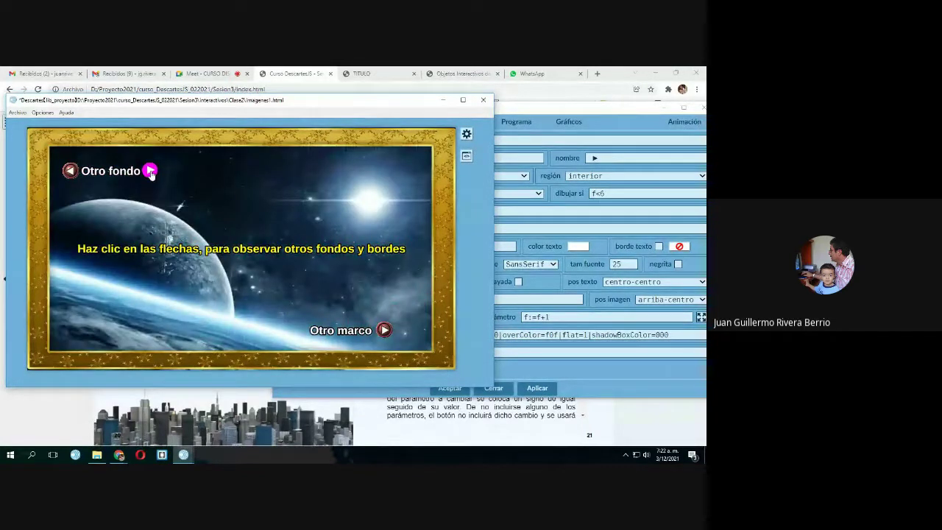
left_click(150, 172)
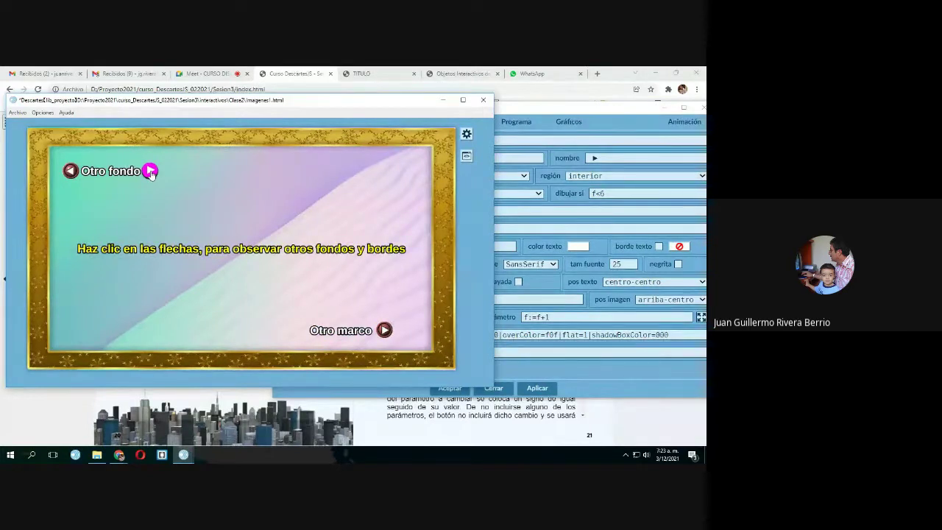
left_click(520, 111)
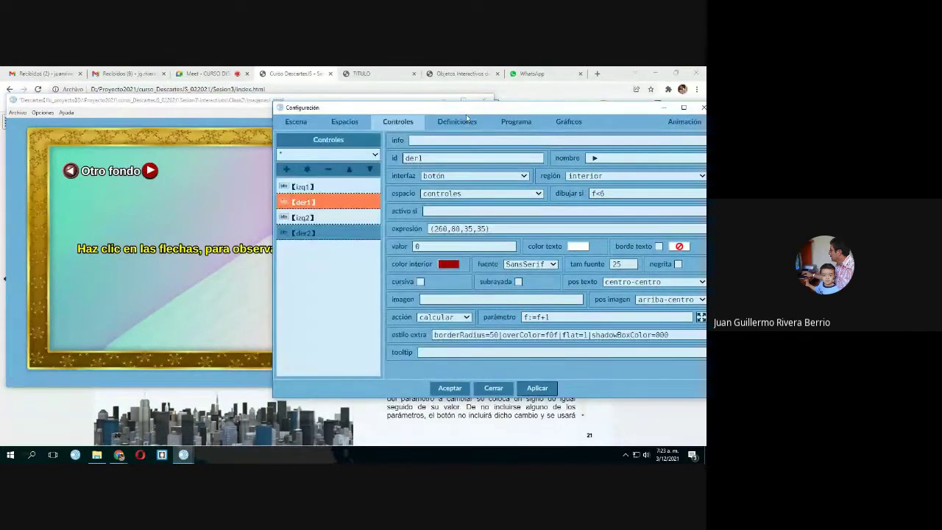
left_click(344, 122)
left_click(314, 219)
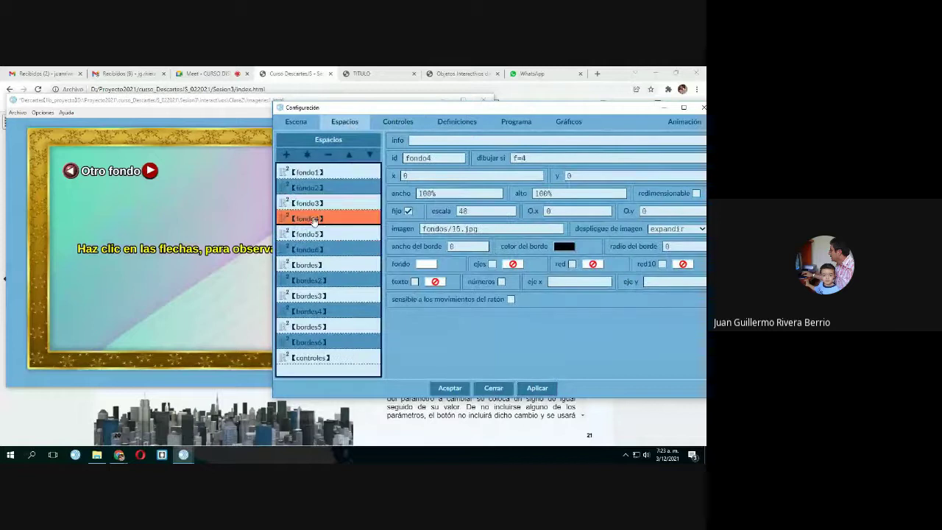
left_click_drag(539, 160, 506, 164)
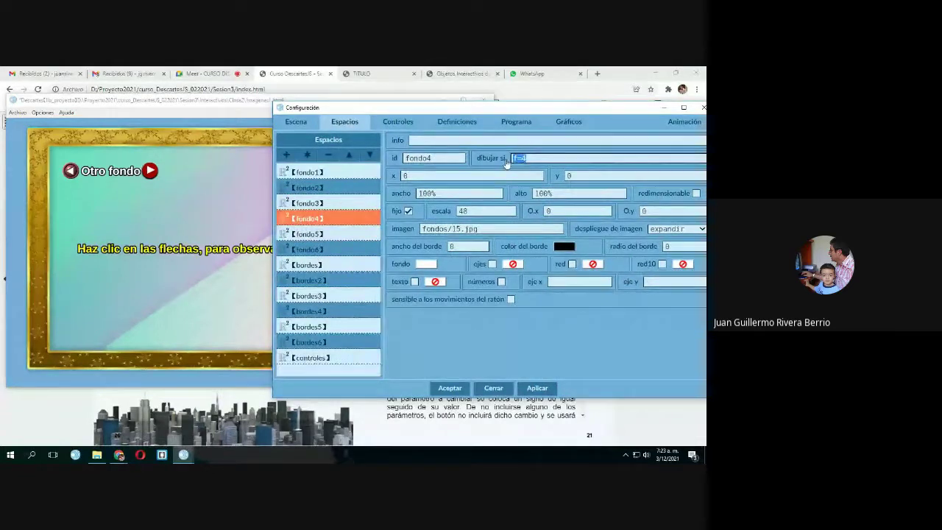
left_click(397, 122)
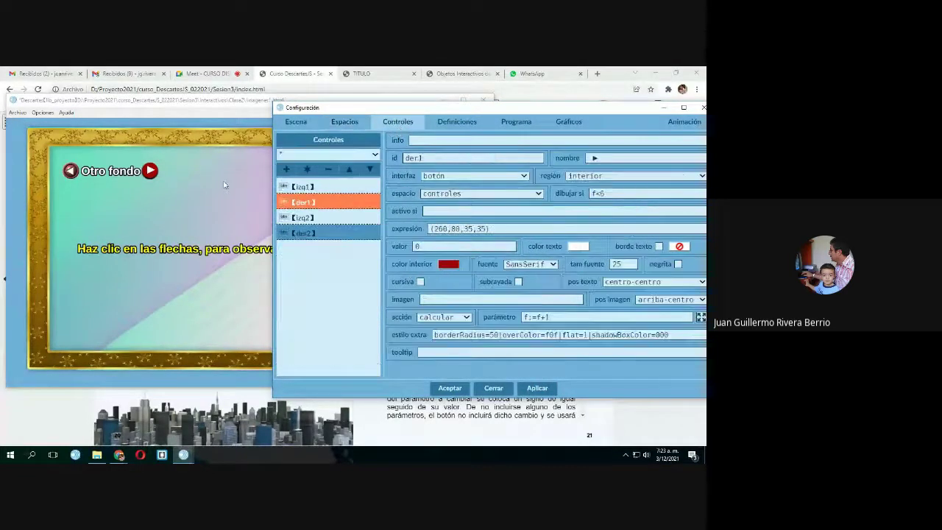
Advance to the last background and check the der1 button's dibujar si condition.
left_click(150, 170)
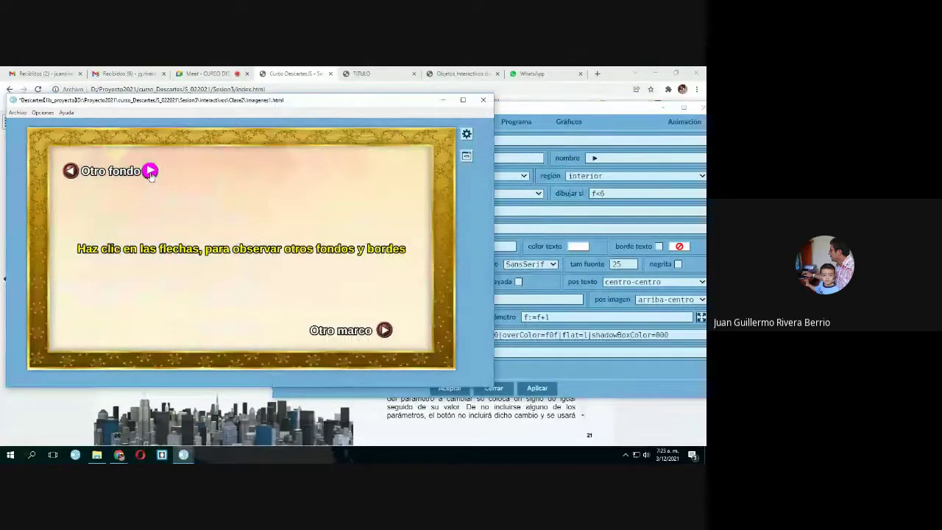
left_click(150, 171)
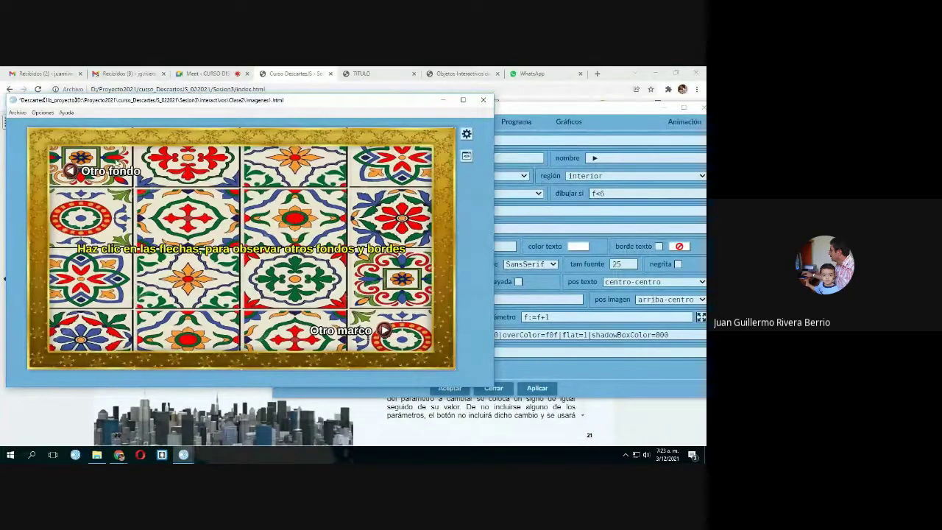
left_click(620, 195)
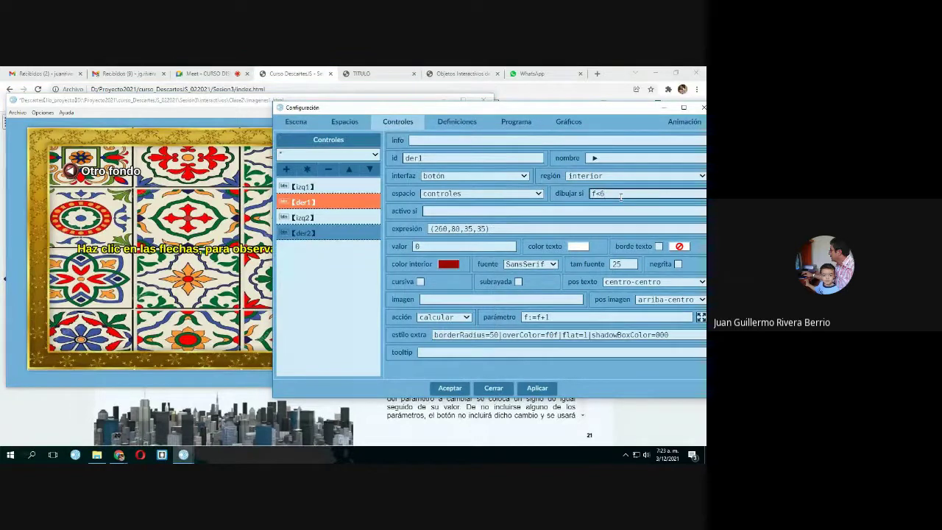
Review the izq1 button's parámetro expression and step back through three backgrounds with its arrow.
left_click(306, 186)
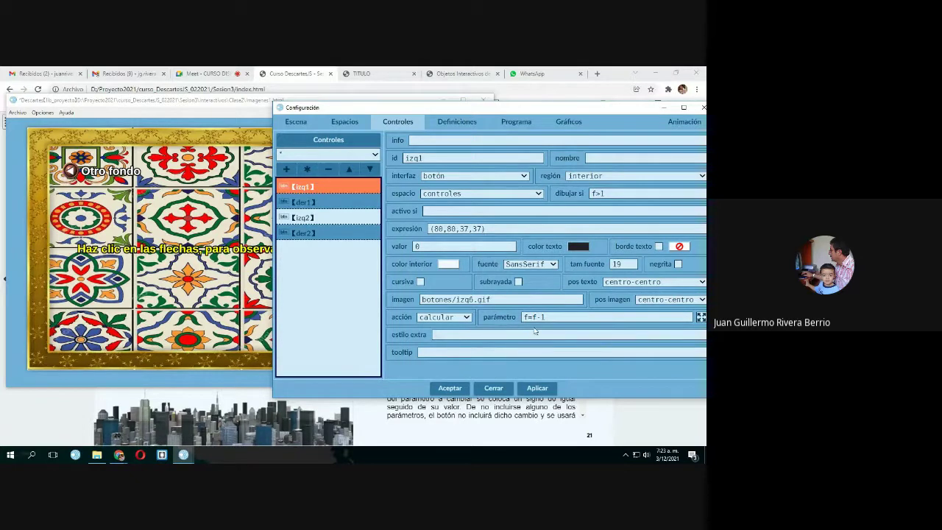
left_click_drag(531, 316, 544, 317)
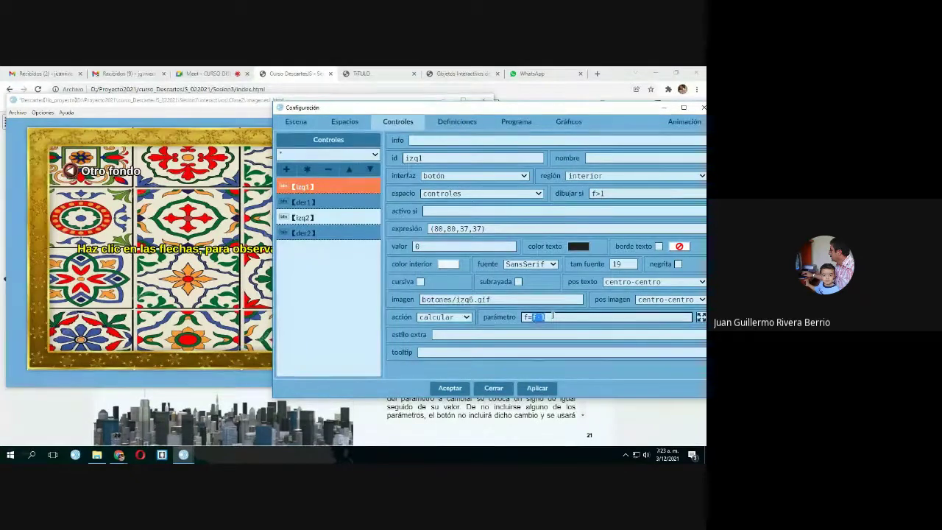
left_click(70, 174)
left_click(71, 173)
left_click(70, 173)
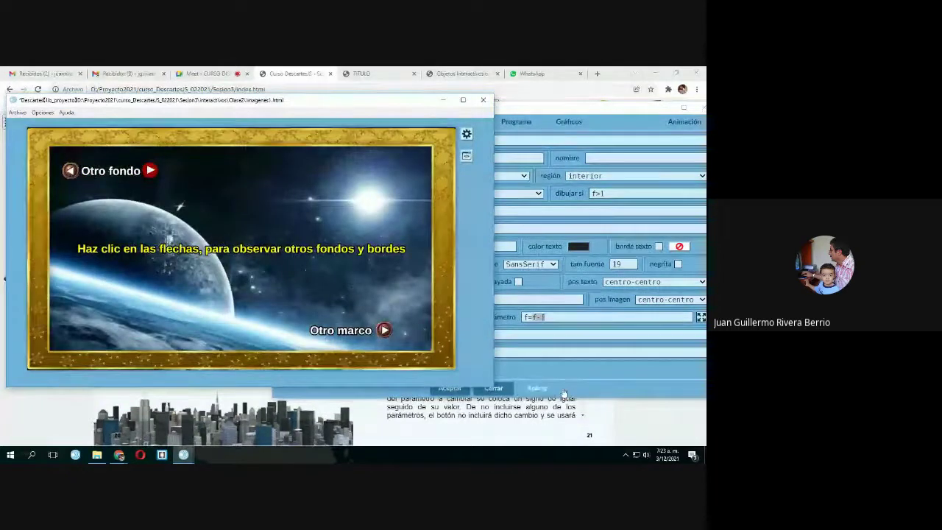
Try f===f-1 as the izq1 button's parámetro, apply it, and advance one background.
left_click(580, 376)
left_click(526, 317)
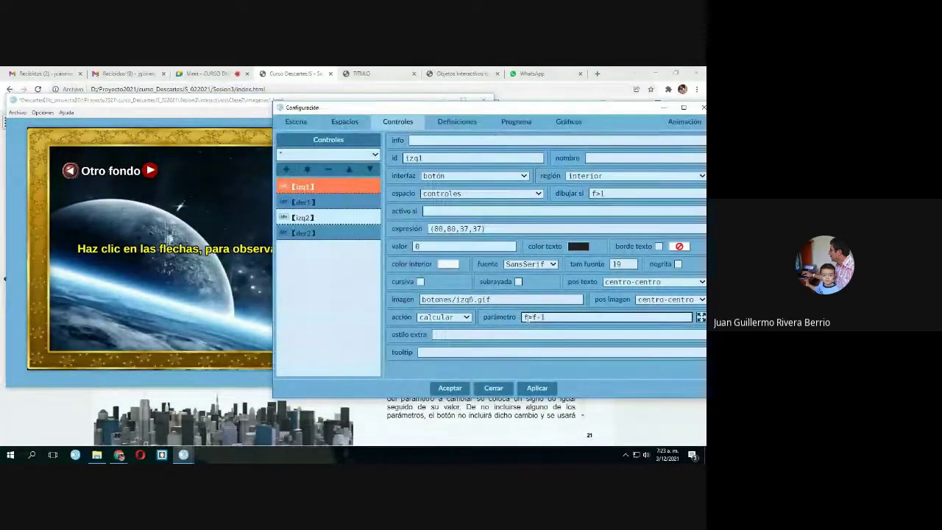
type("=")
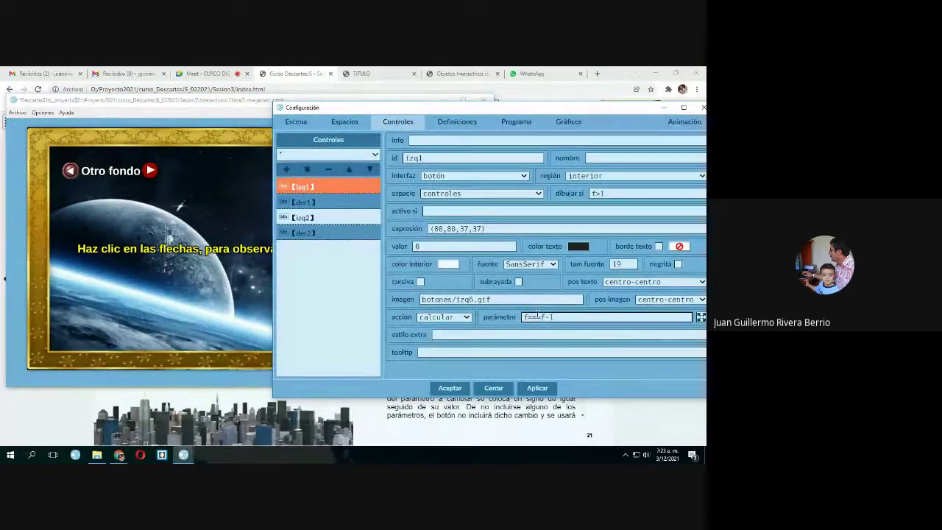
left_click(536, 388)
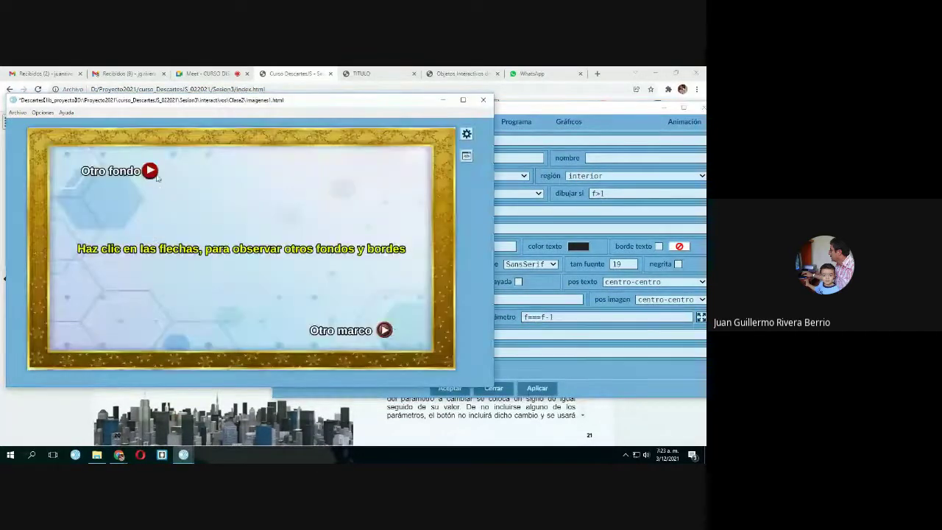
left_click(151, 171)
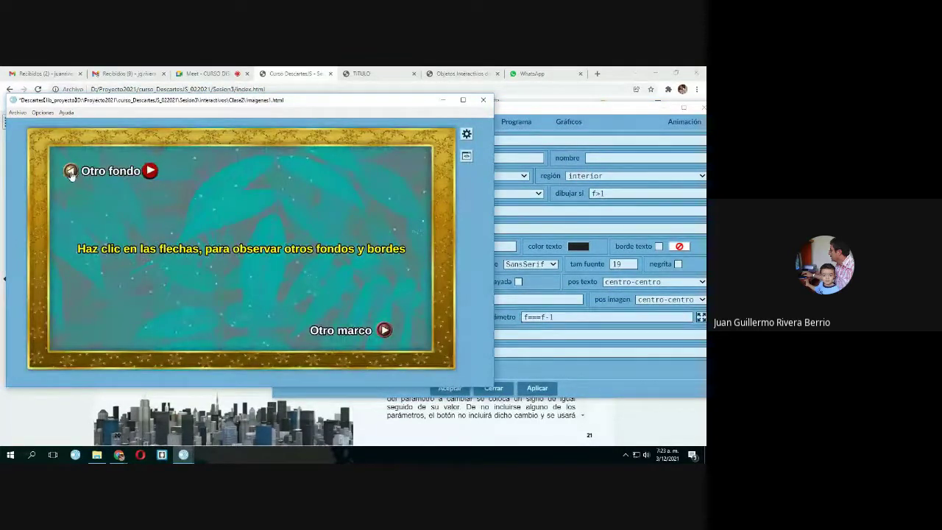
Try f==f-1 as the izq1 button's parámetro, apply it, and advance the backgrounds.
left_click(553, 328)
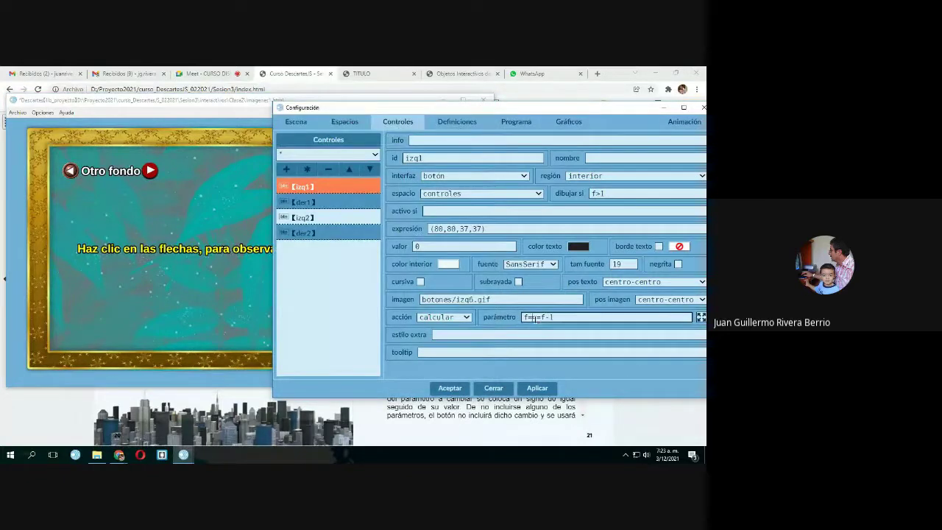
left_click(537, 388)
left_click(150, 172)
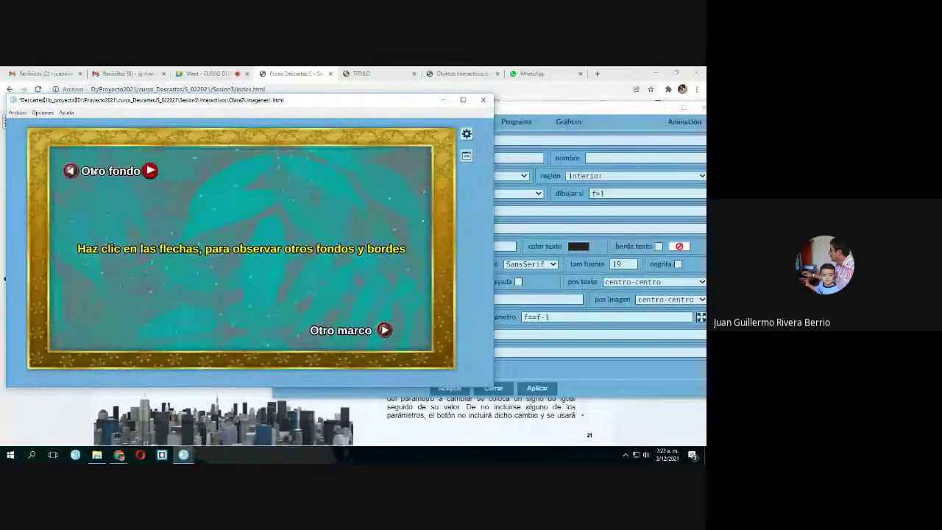
left_click(149, 171)
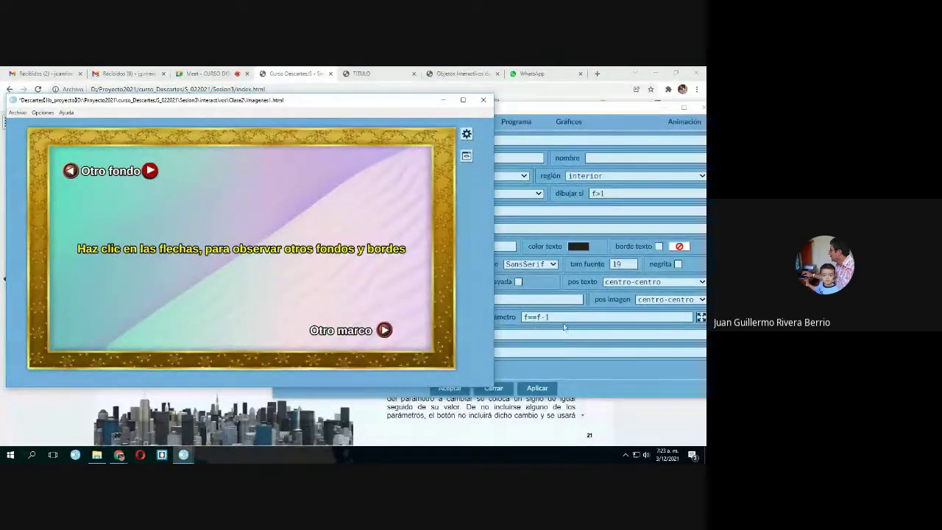
Set the izq1 button's parámetro to f:=f-1, check its dibujar si condition, apply, and advance one background.
left_click(527, 316)
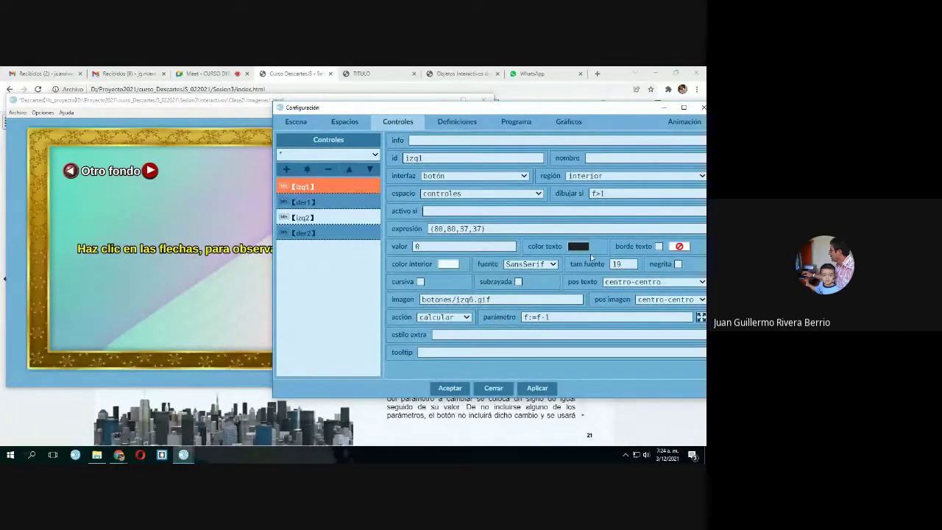
left_click(615, 194)
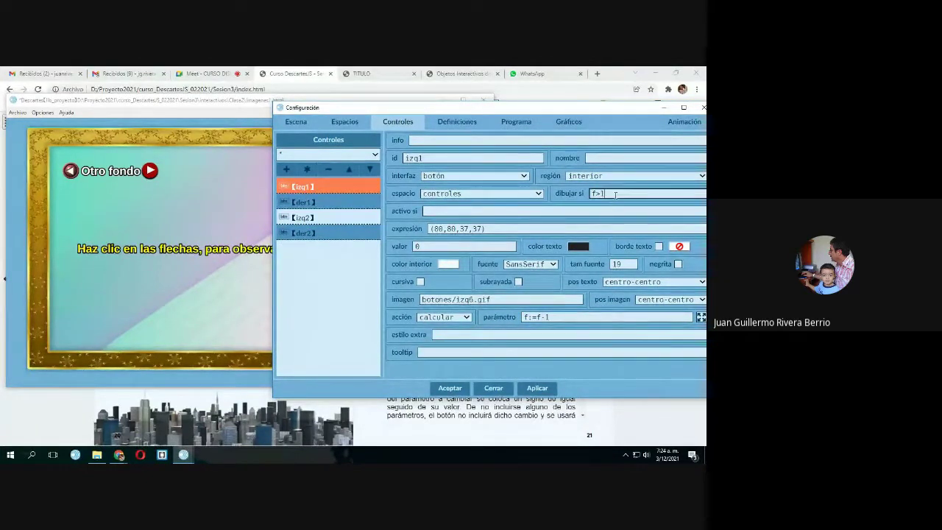
left_click(537, 390)
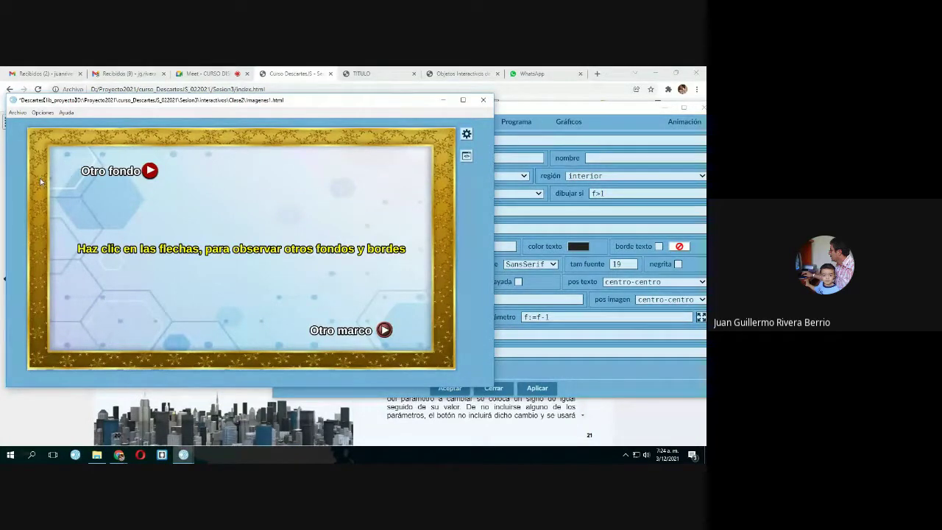
left_click(150, 172)
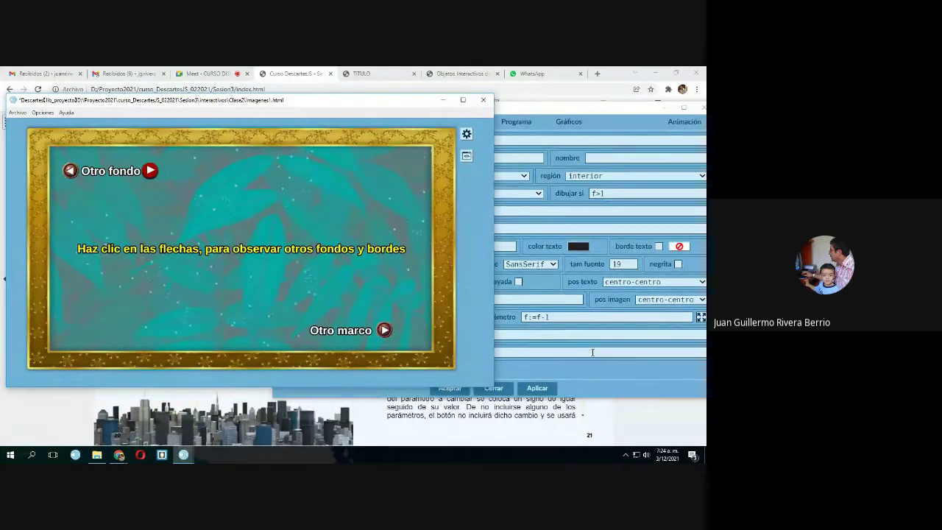
Advance through the frames to the last one with the Otro marco forward arrow.
key("alt+Tab")
left_click(255, 307)
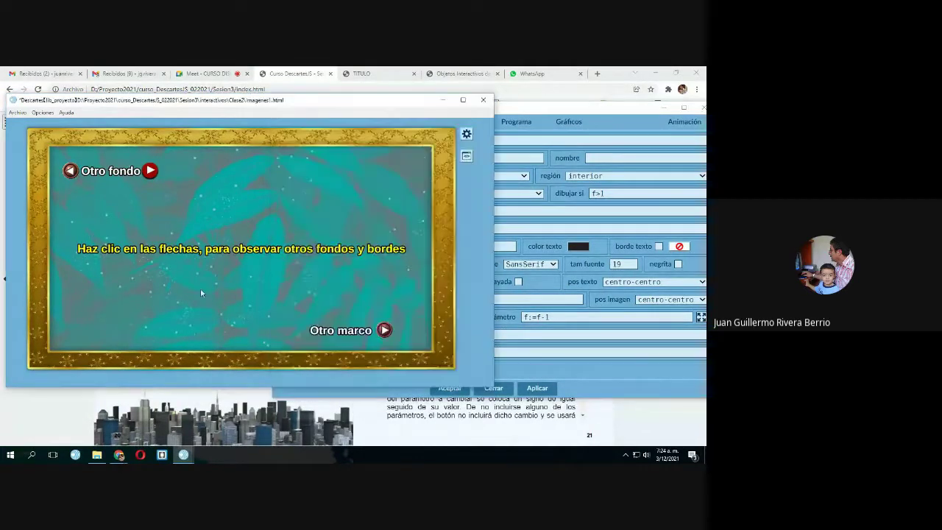
left_click(384, 330)
left_click(384, 330)
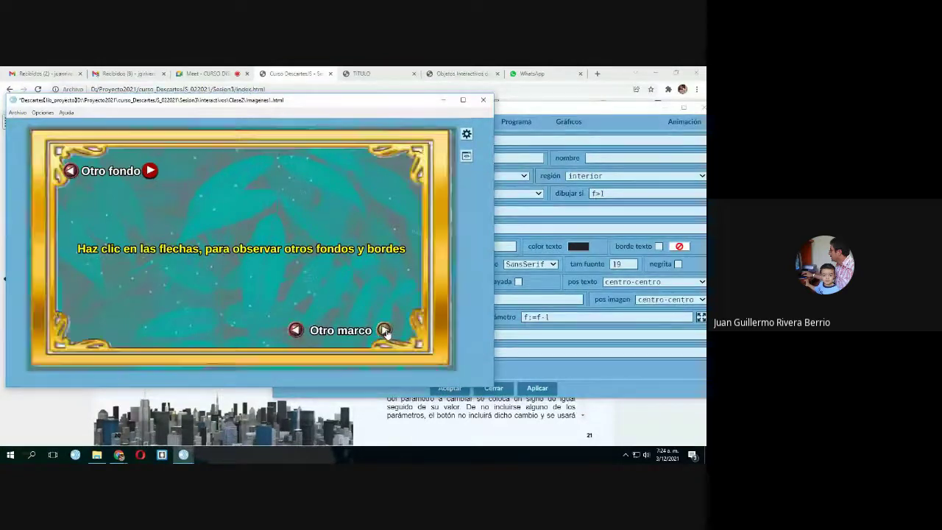
left_click(384, 330)
Review the parámetro and dibujar si settings of the izq2 and der2 buttons.
key("alt+Tab")
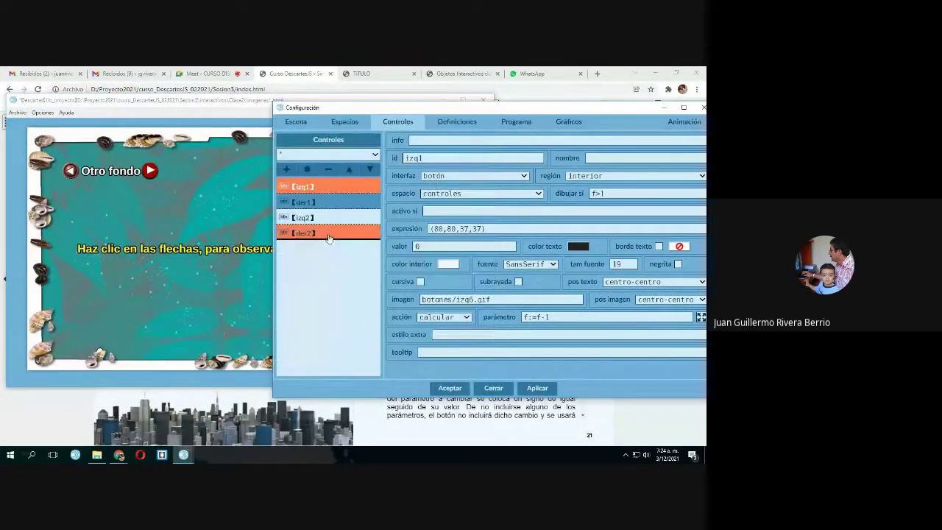
left_click(305, 217)
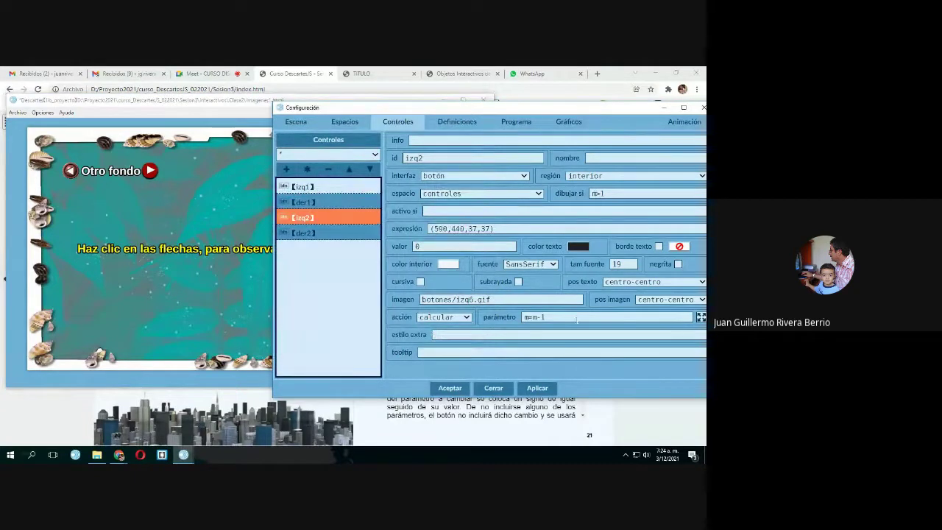
left_click(303, 234)
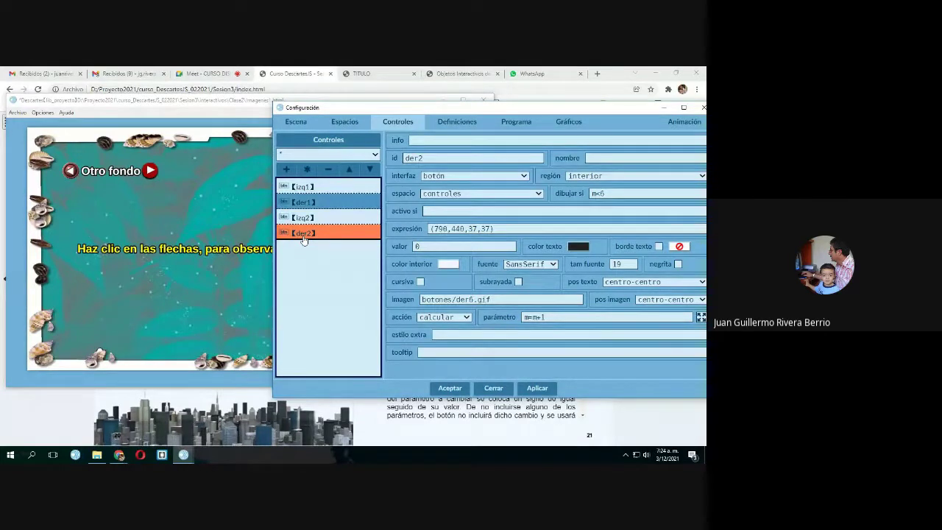
Look through the scene's definitions and examine the initial variable values in the INICIO algorithm.
left_click(253, 259)
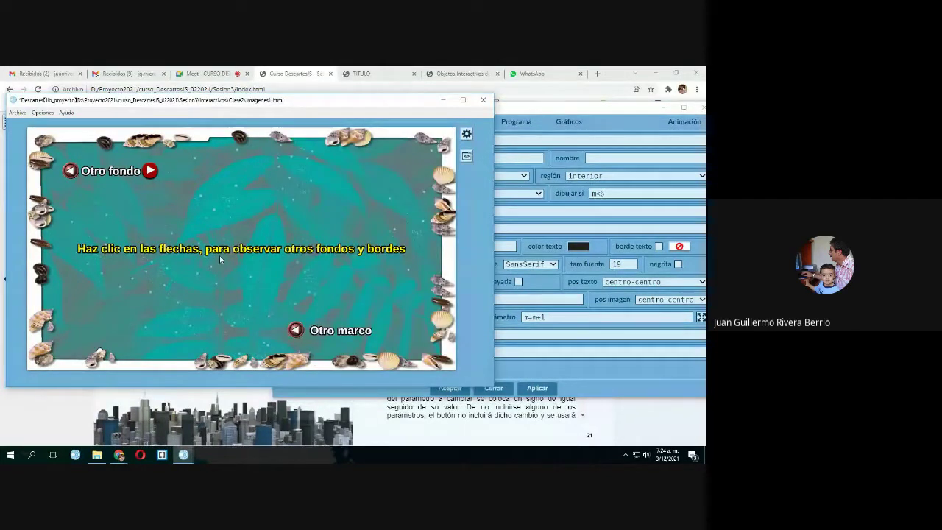
left_click(466, 133)
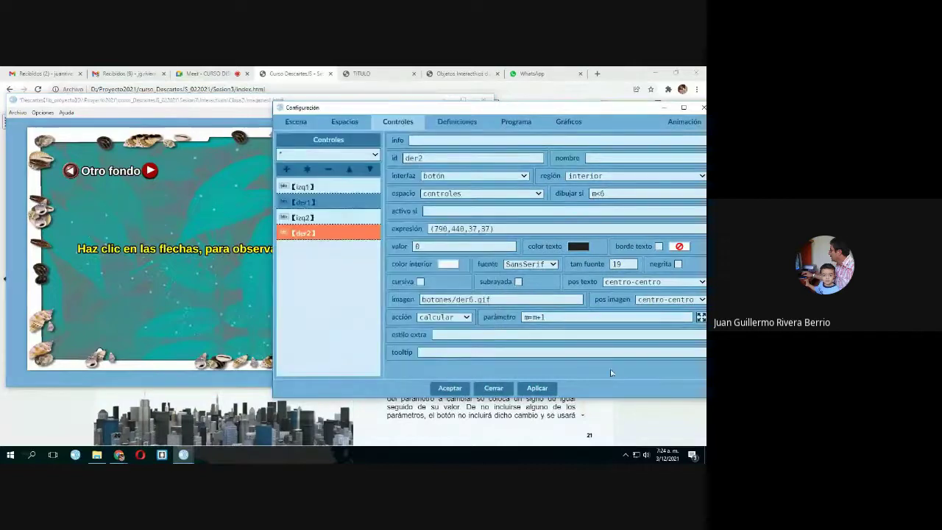
left_click(461, 126)
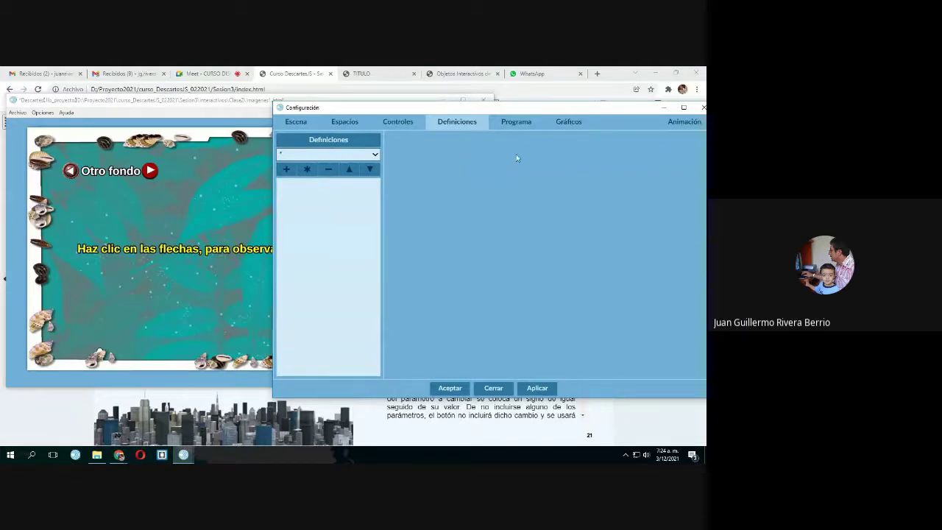
left_click(518, 125)
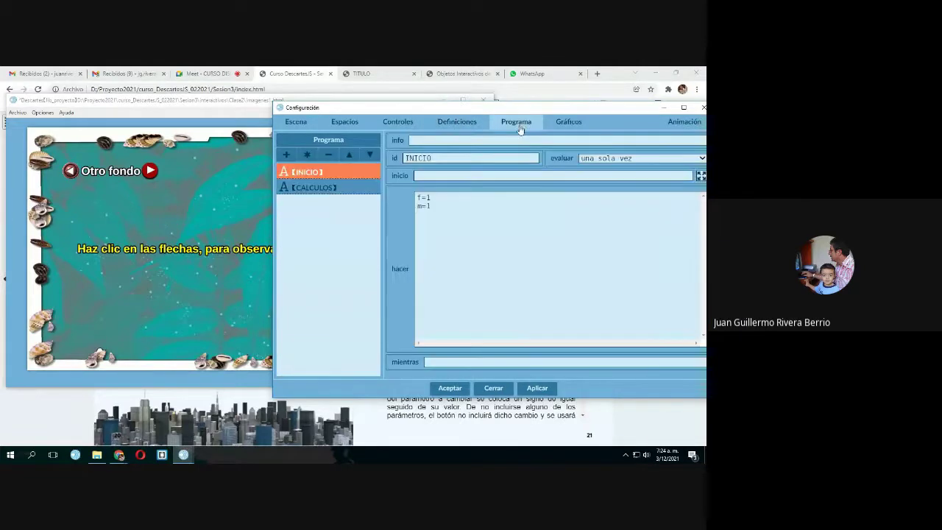
left_click(445, 214)
left_click(454, 213)
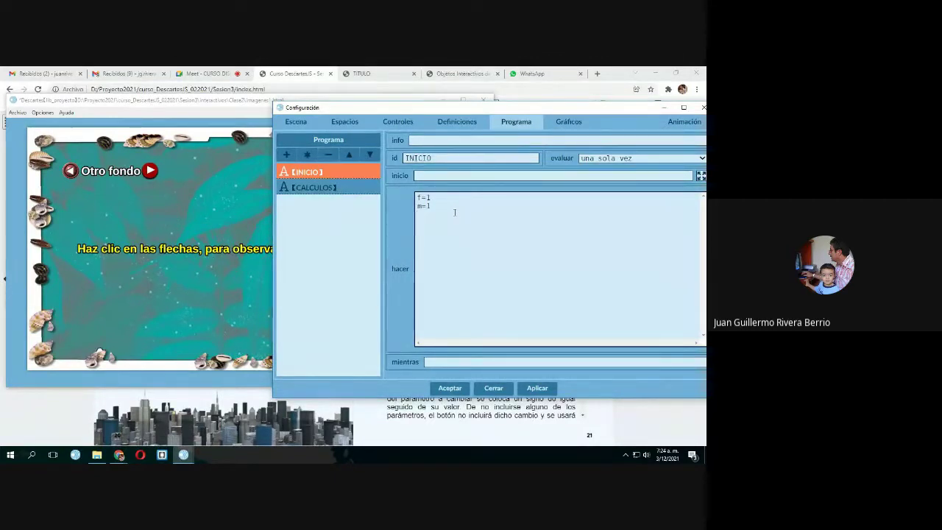
Delete the f=1 and m=1 assignments from the INICIO algorithm, apply, and test the background forward arrow.
left_click_drag(432, 209, 415, 195)
key("BackSpace")
left_click(536, 387)
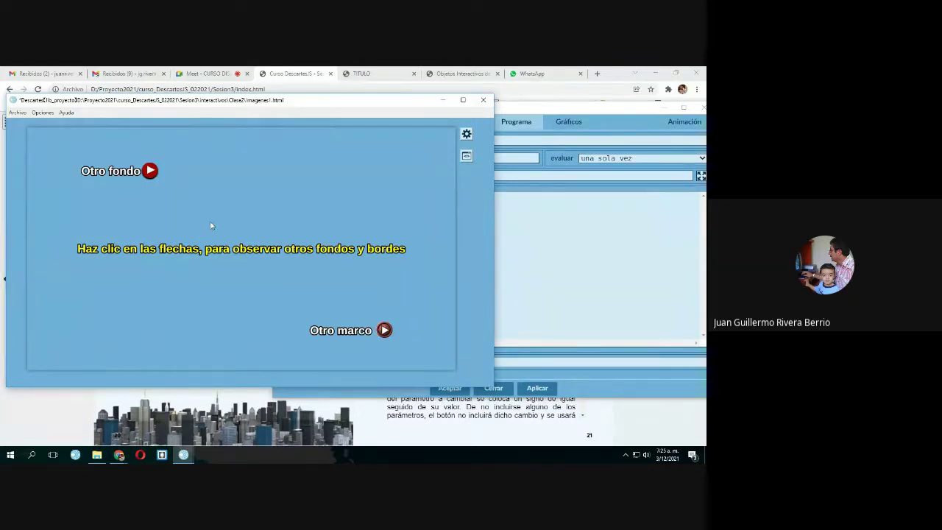
left_click(150, 171)
left_click(150, 172)
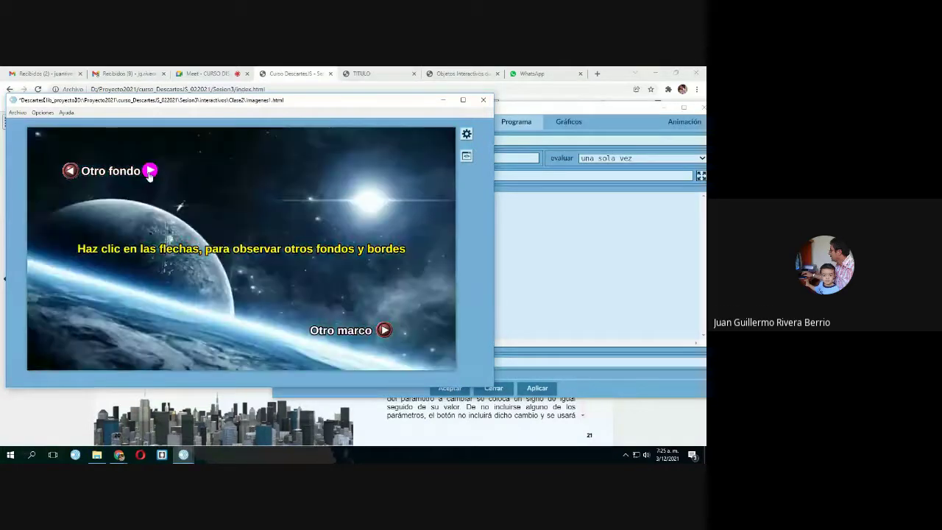
Restore the f=1 and m=1 assignments in the INICIO algorithm's hacer code.
left_click(586, 247)
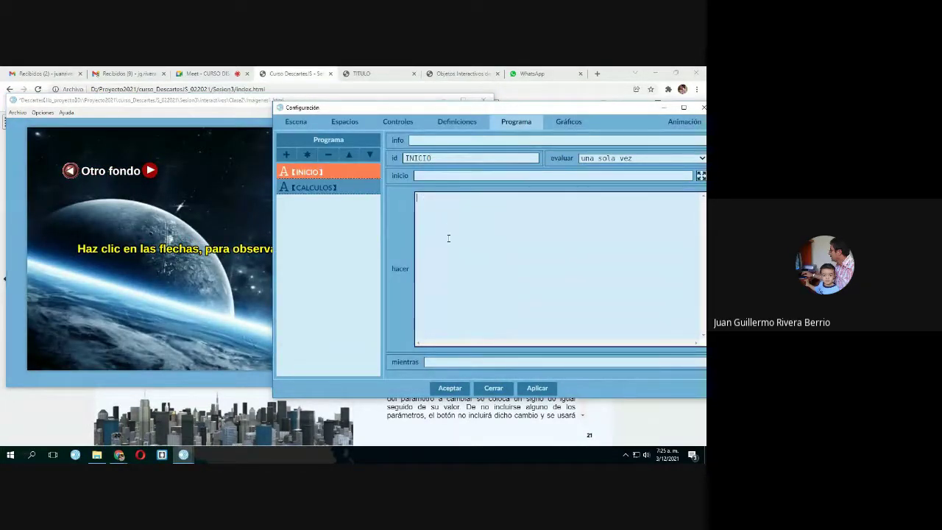
type("f=1 m=1")
left_click(473, 222)
Review the settings of the Otro fondo, Otro marco and central instruction text graphics and compare them with the scene.
left_click(568, 122)
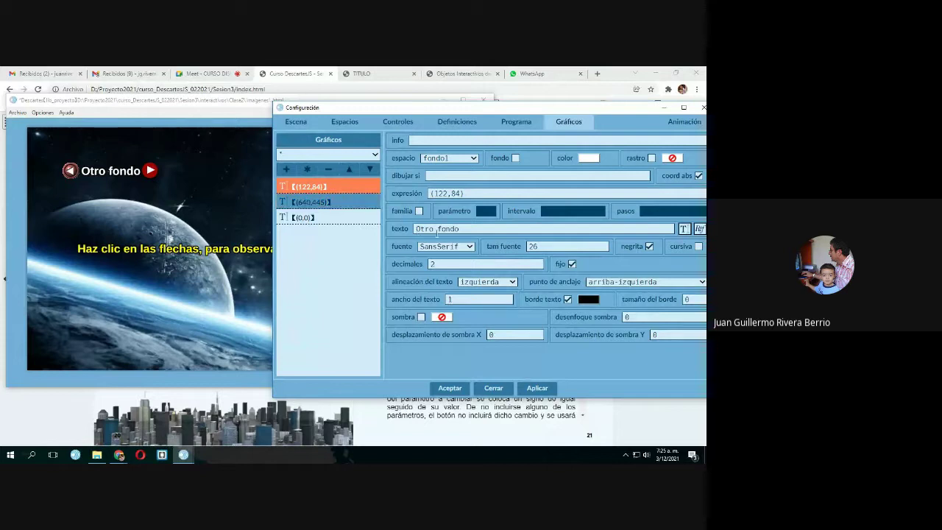
left_click_drag(463, 230, 413, 230)
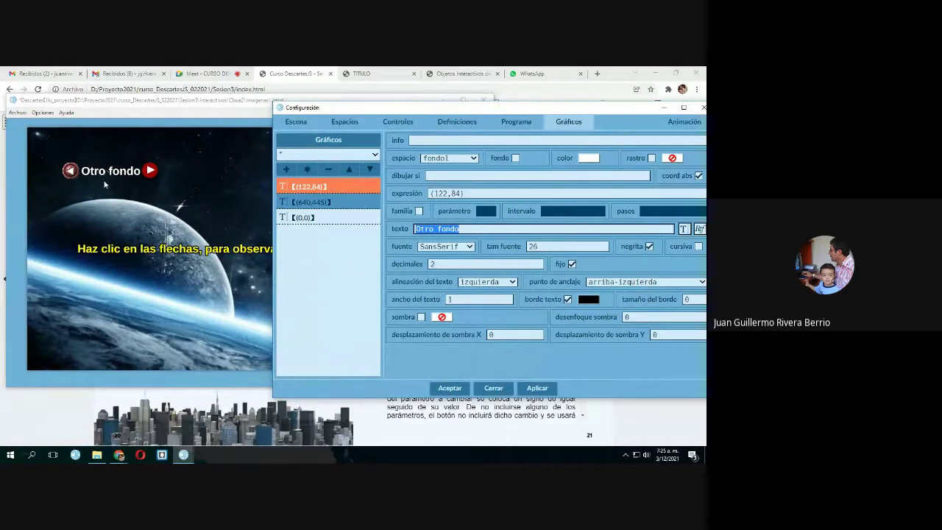
left_click(313, 202)
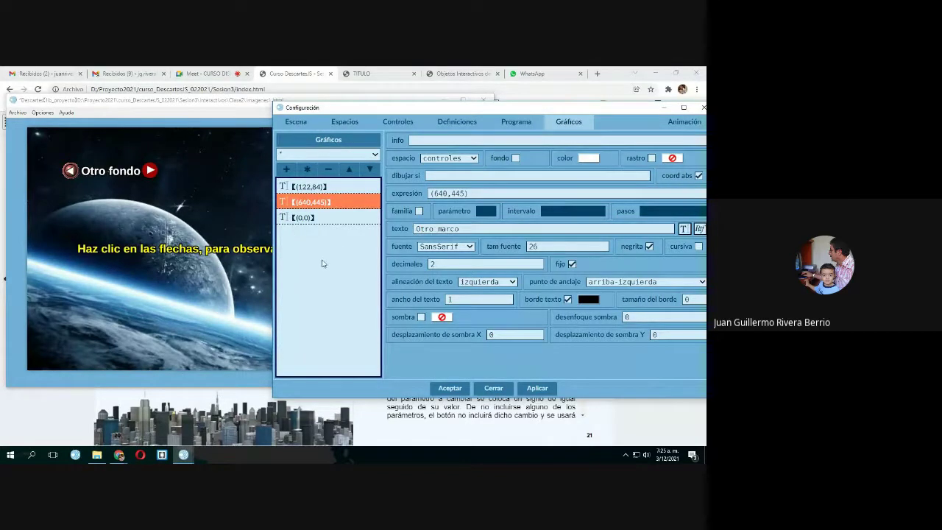
left_click(304, 219)
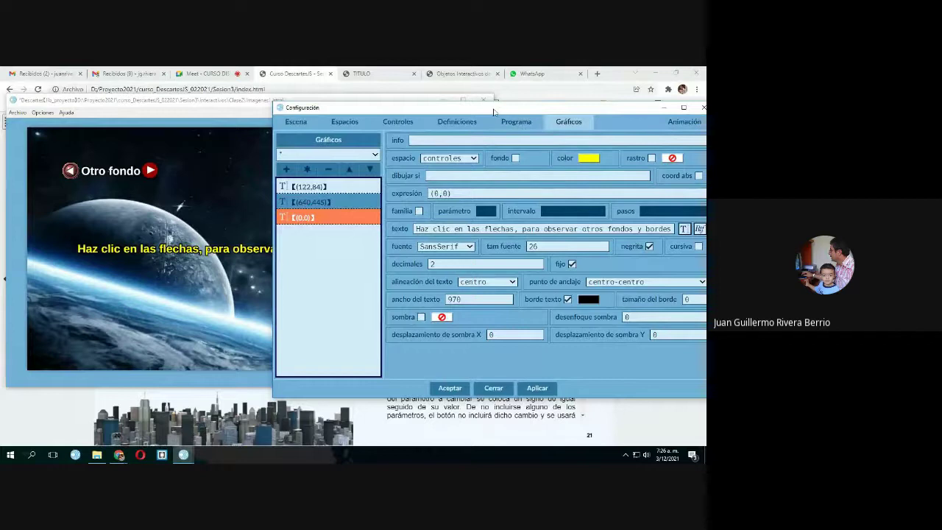
left_click_drag(493, 112, 474, 96)
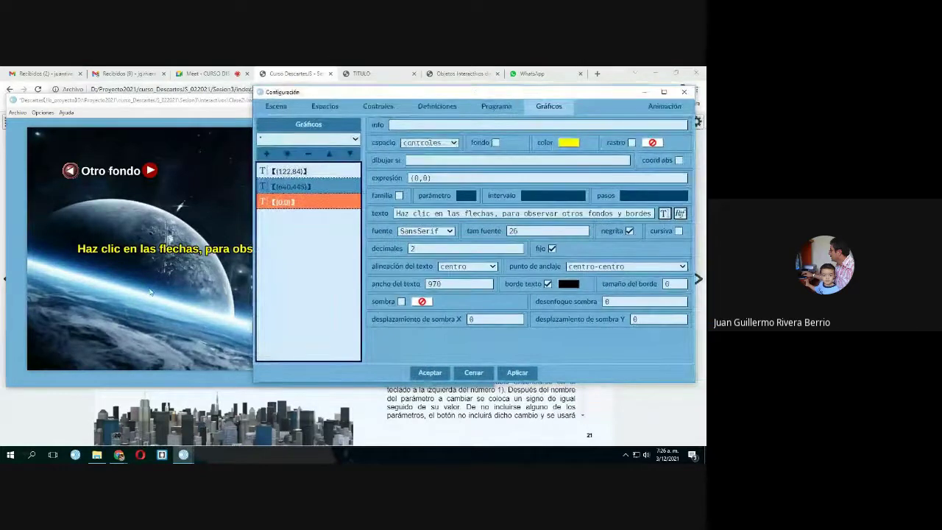
left_click(149, 292)
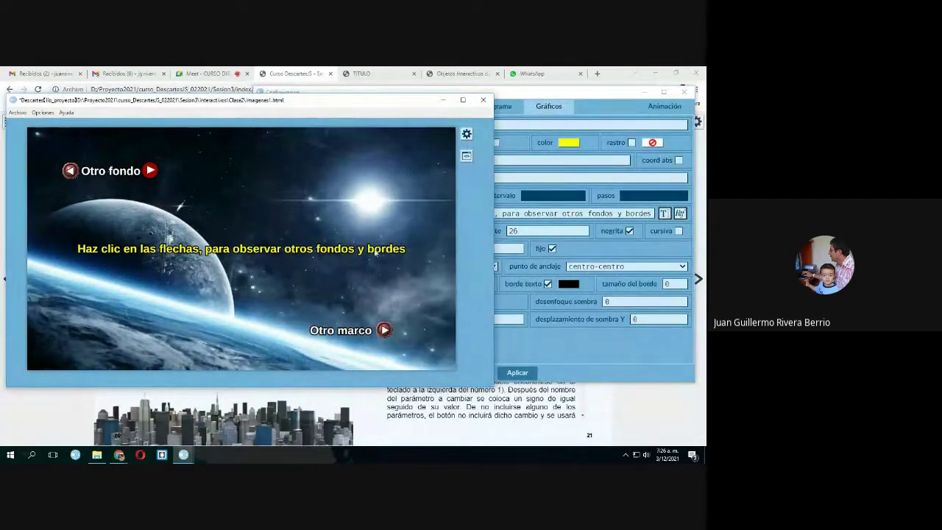
left_click(599, 359)
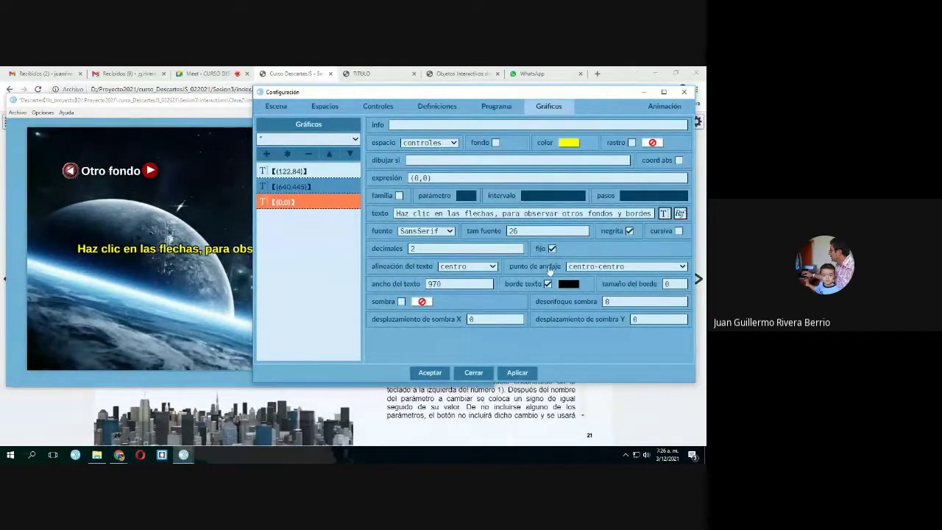
Set the central instruction text's alignment to izquierda, apply it, and check the text in the scene.
left_click(492, 266)
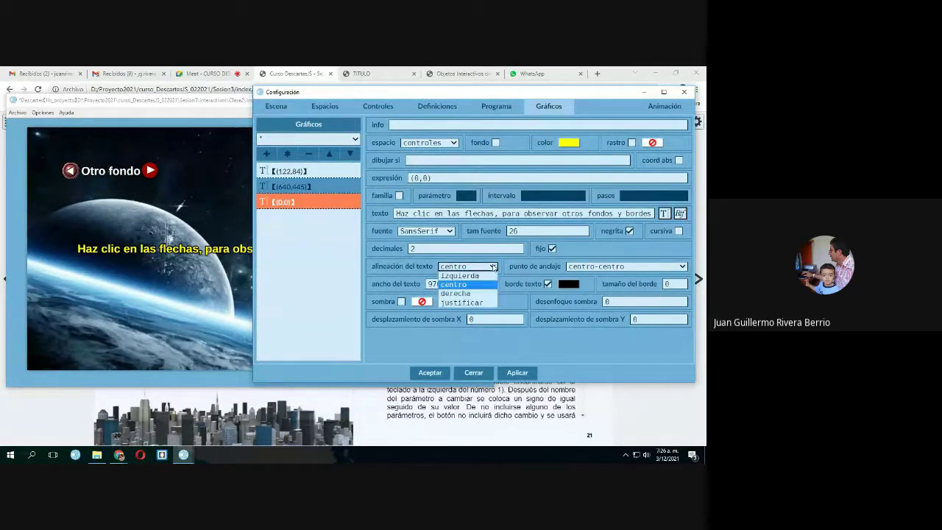
left_click(482, 275)
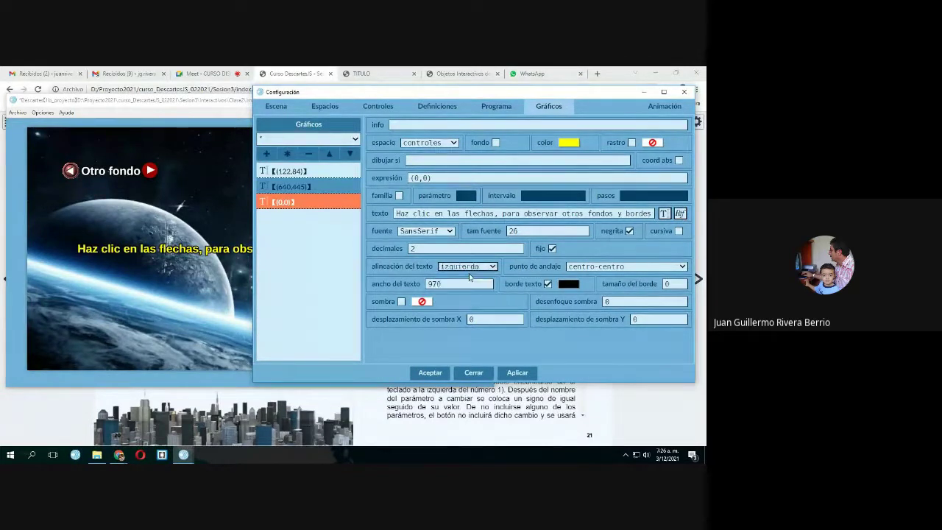
left_click(517, 372)
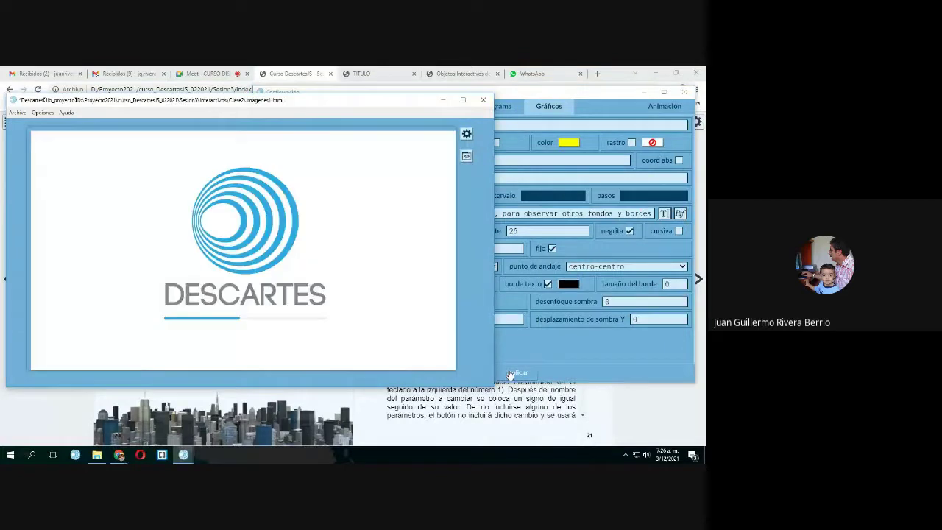
left_click(629, 359)
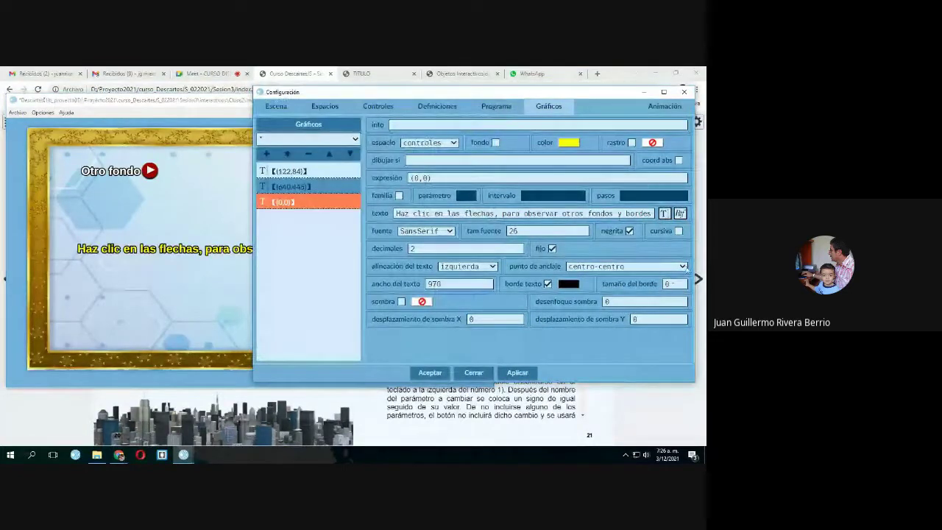
left_click(683, 267)
left_click(684, 268)
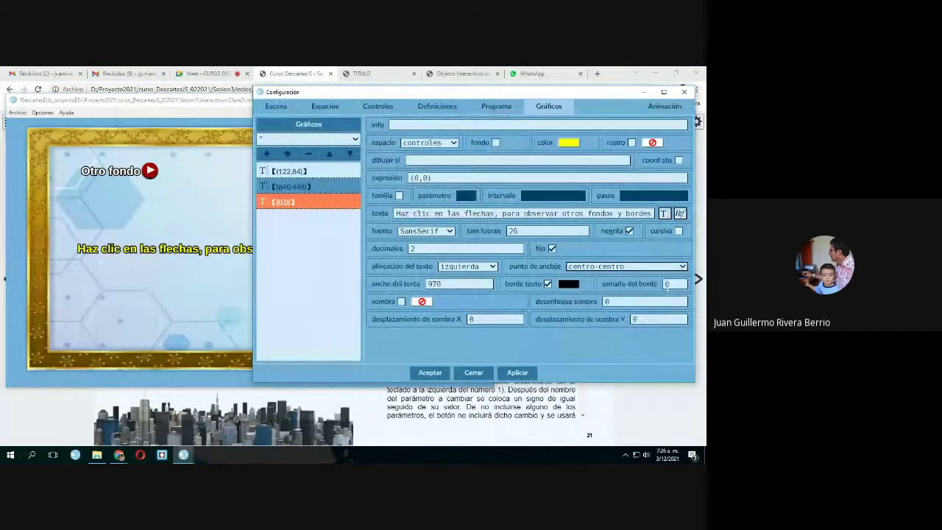
left_click(218, 252)
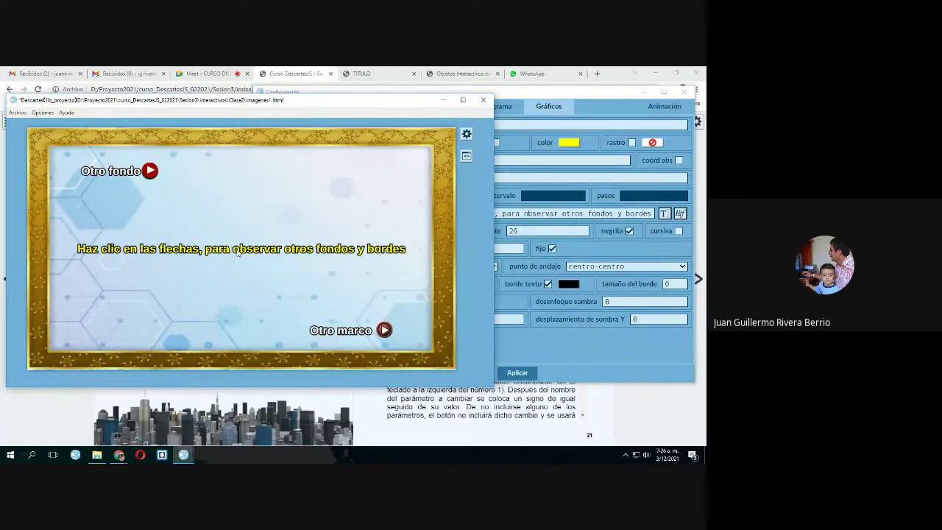
left_click(606, 345)
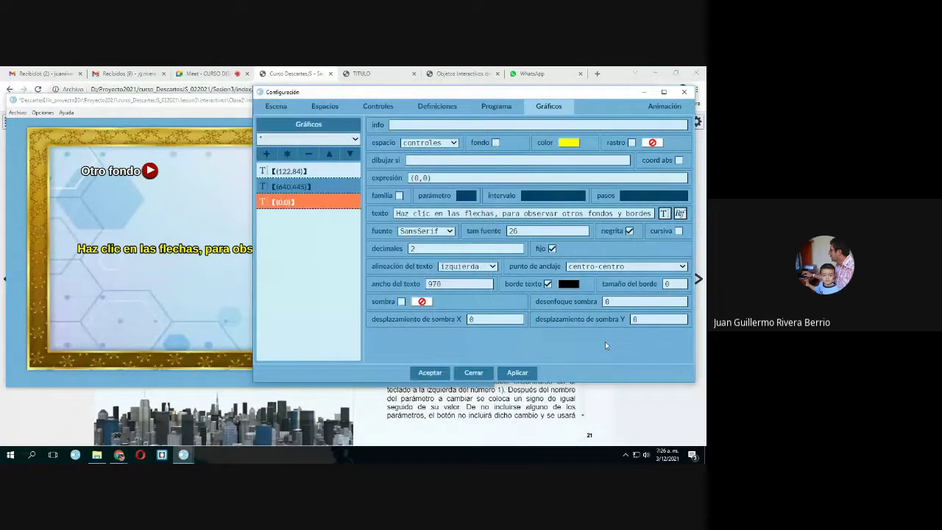
Try a text width of 1 for the central instruction text and apply it to the scene.
left_click_drag(453, 284, 421, 289)
type("1")
left_click(517, 373)
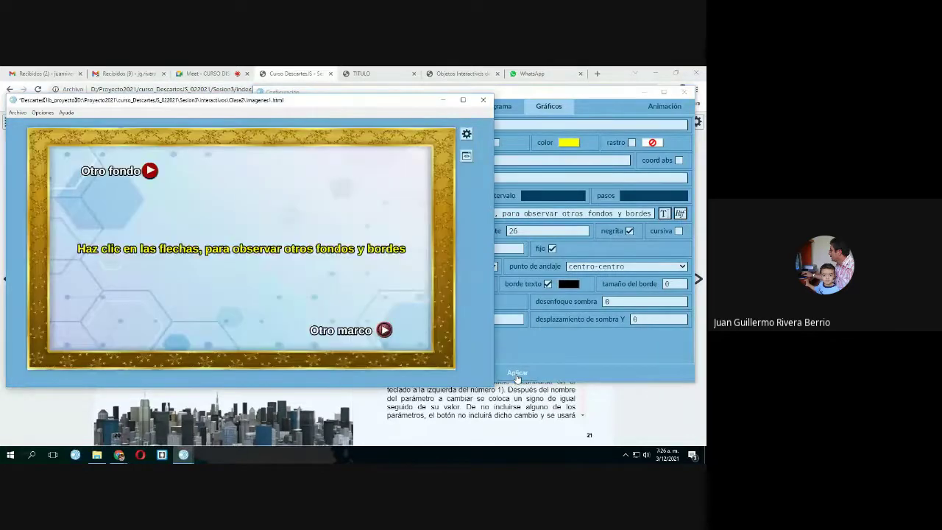
left_click(517, 374)
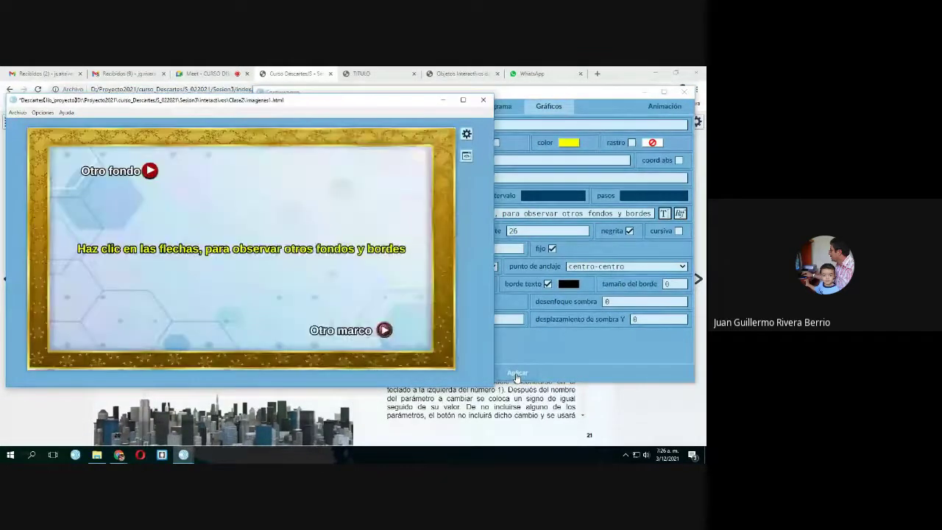
left_click(551, 351)
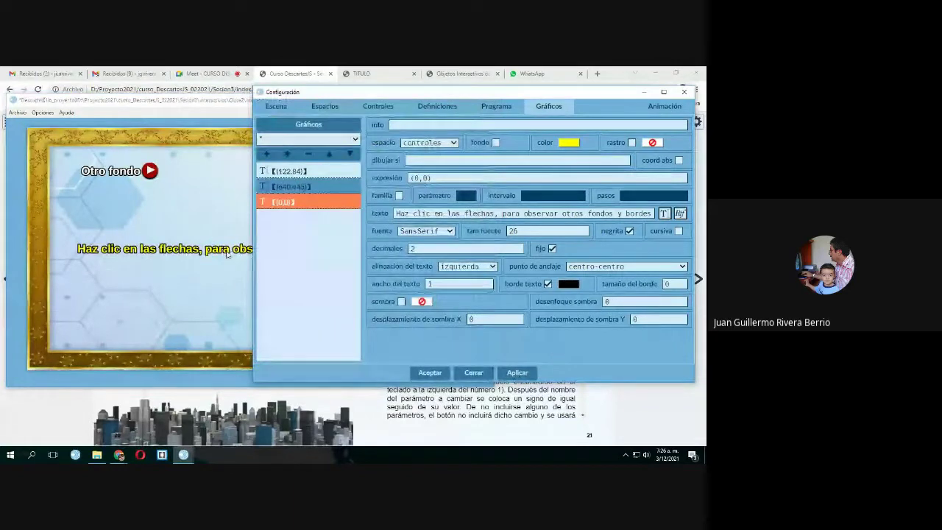
left_click(245, 268)
left_click(538, 350)
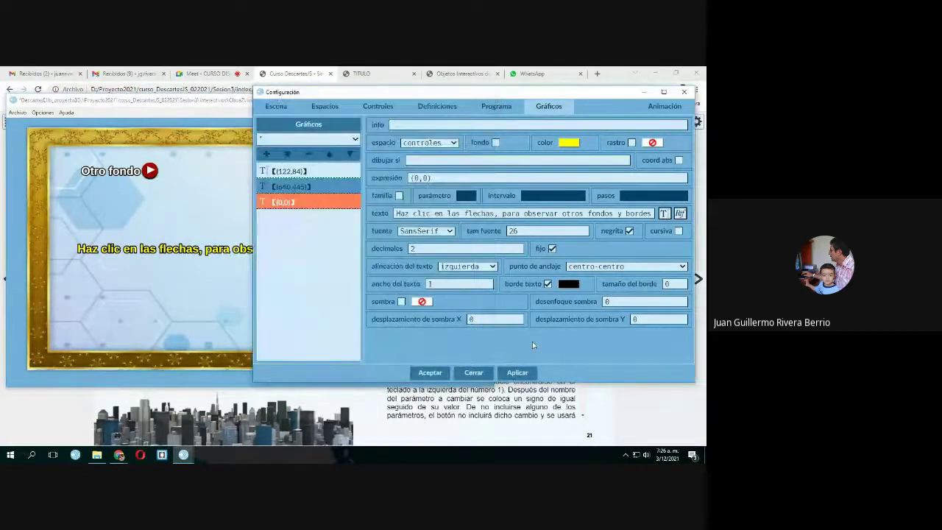
Try a text width of 200 for the central instruction text and apply it.
left_click(439, 285)
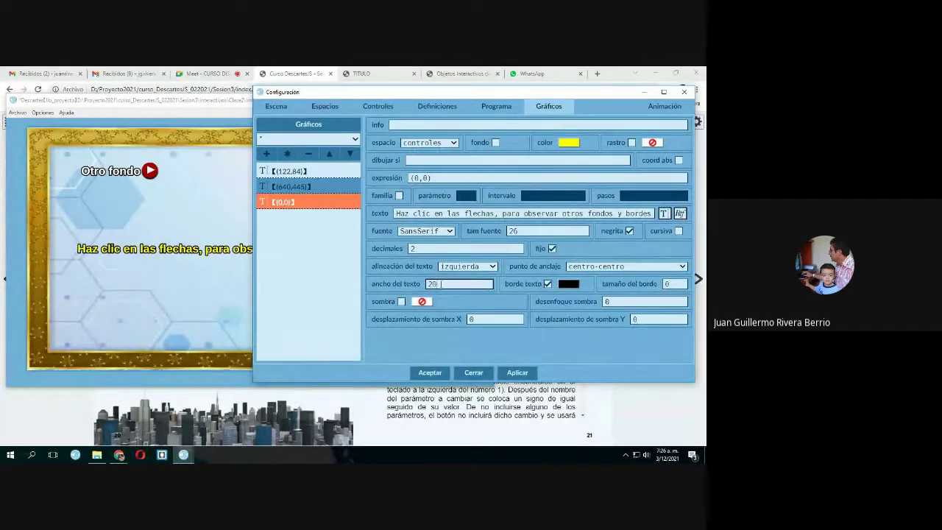
left_click(517, 373)
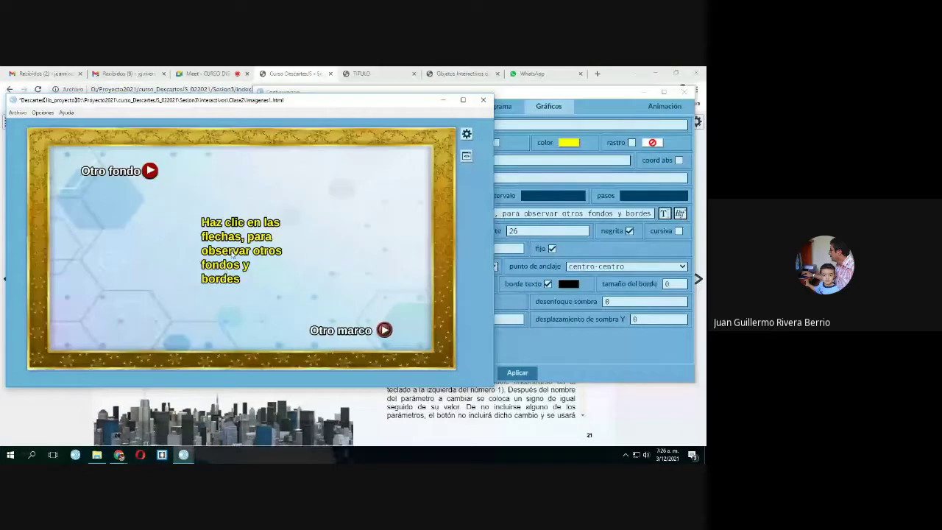
left_click(565, 339)
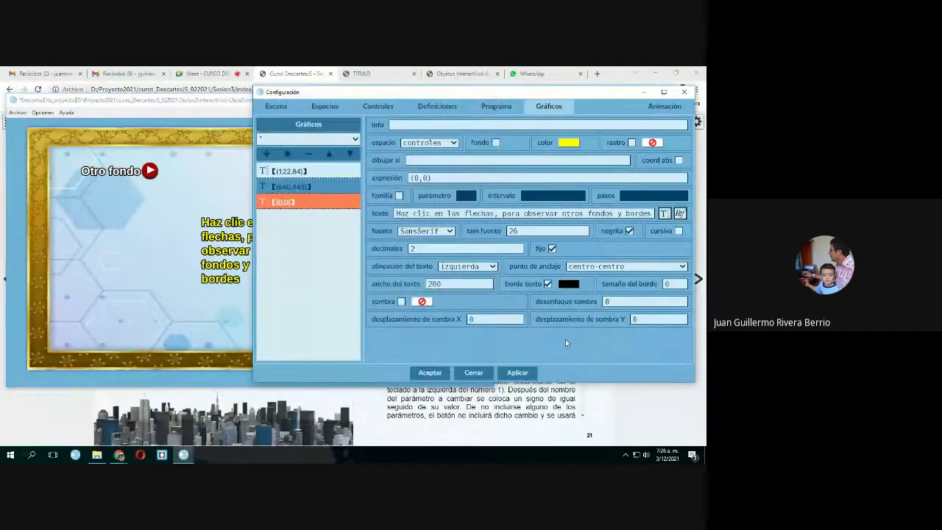
Set the central instruction text's width to 300 and apply it to the scene.
double_click(434, 284)
type("300")
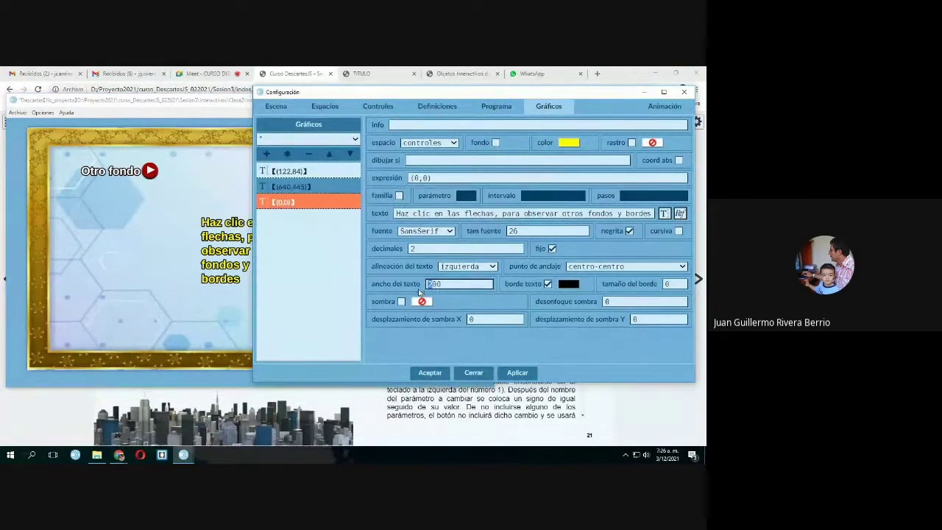
left_click(518, 372)
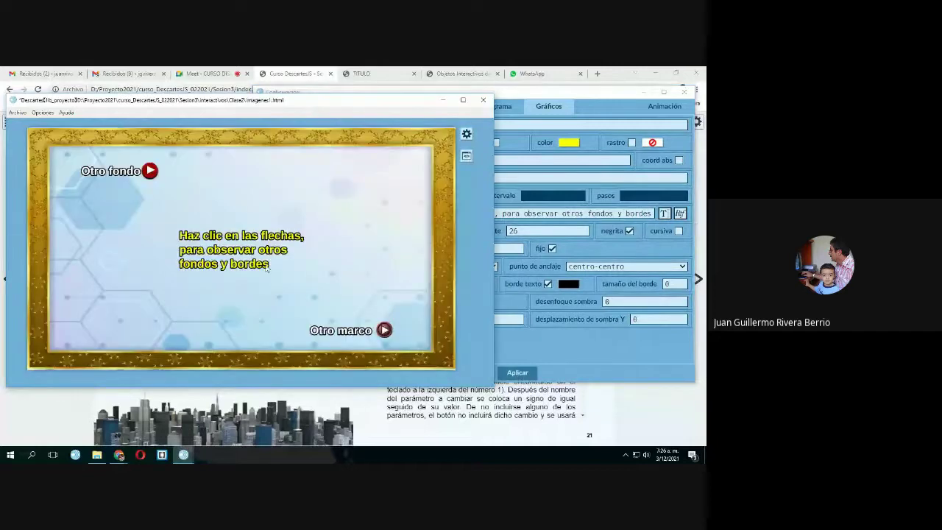
left_click(576, 341)
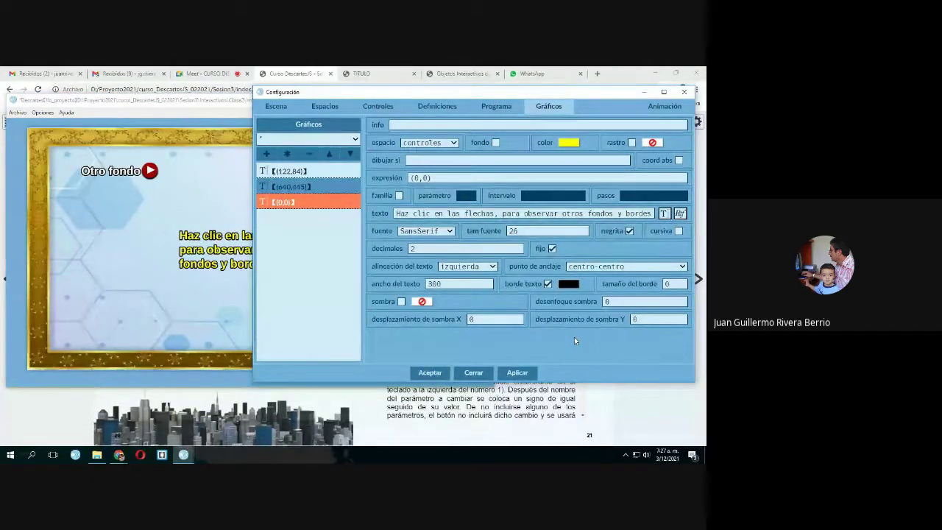
Switch to the course book in the browser, review the Botones y marcos section, and page ahead to 1.8.1 Imágenes animadas.
left_click(512, 407)
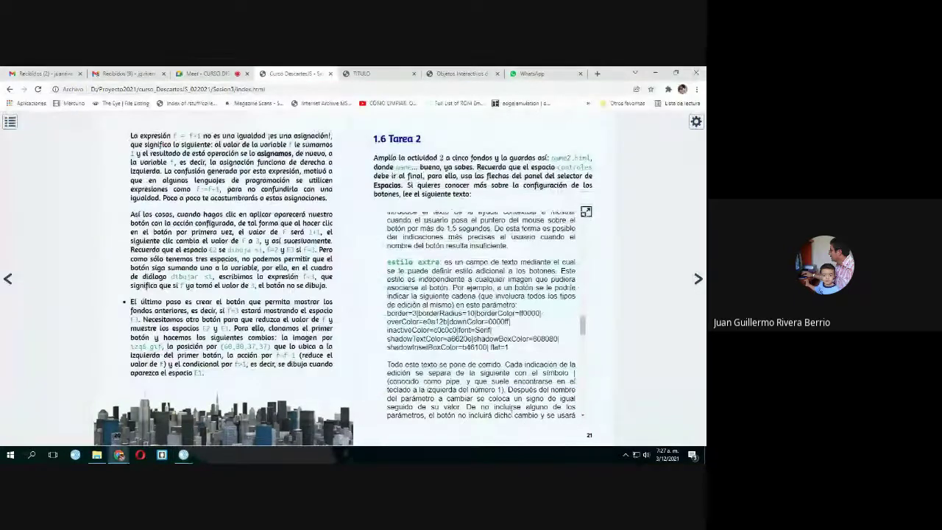
left_click(698, 279)
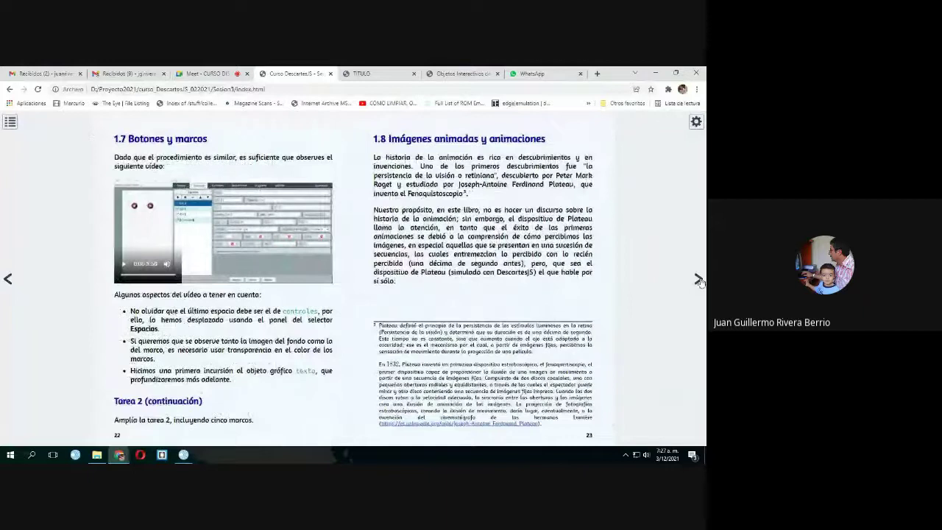
left_click(698, 280)
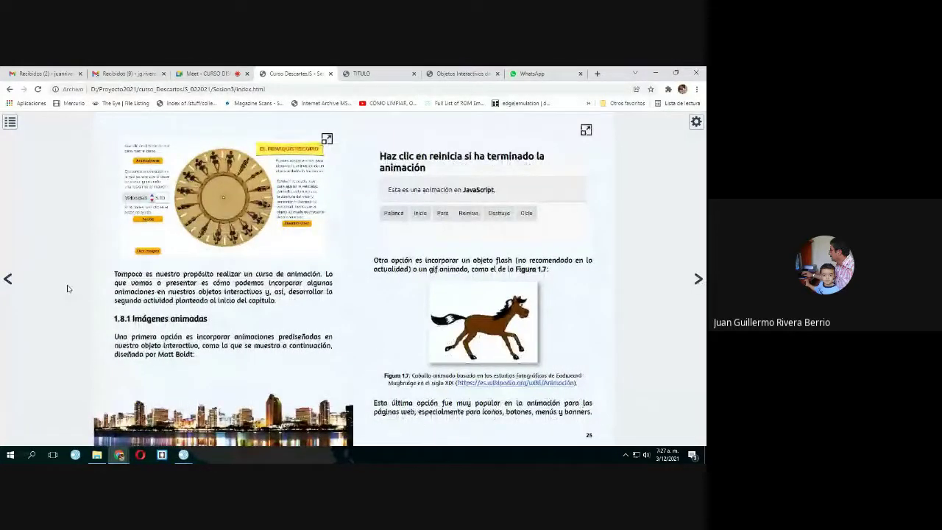
left_click(7, 279)
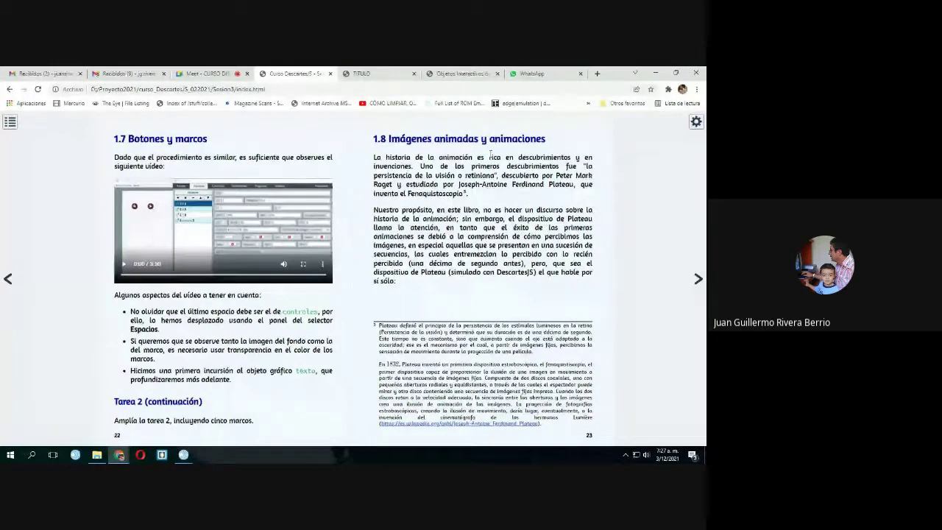
left_click(699, 279)
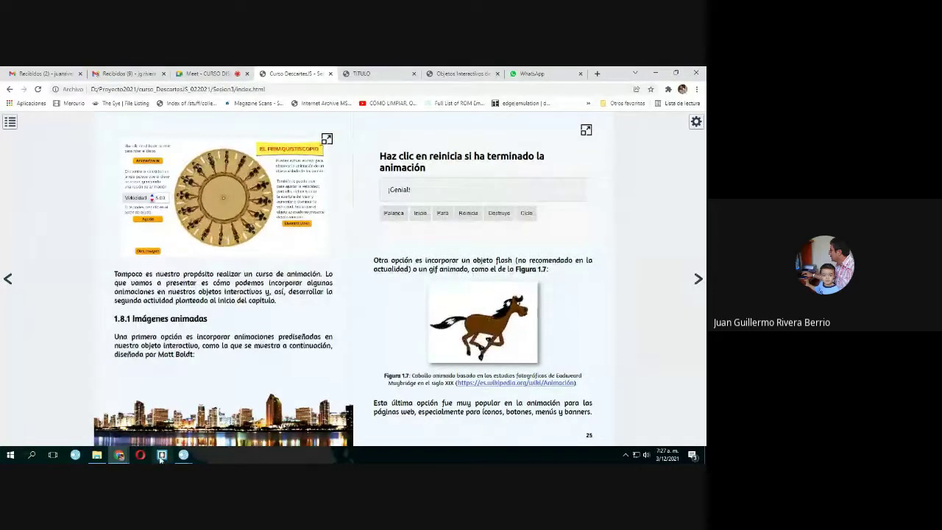
Switch to the DescartesJS editor, open imagenes2.html from the Clase2 folder, and test the play button on the television scene.
mouse_move(187, 457)
left_click(140, 412)
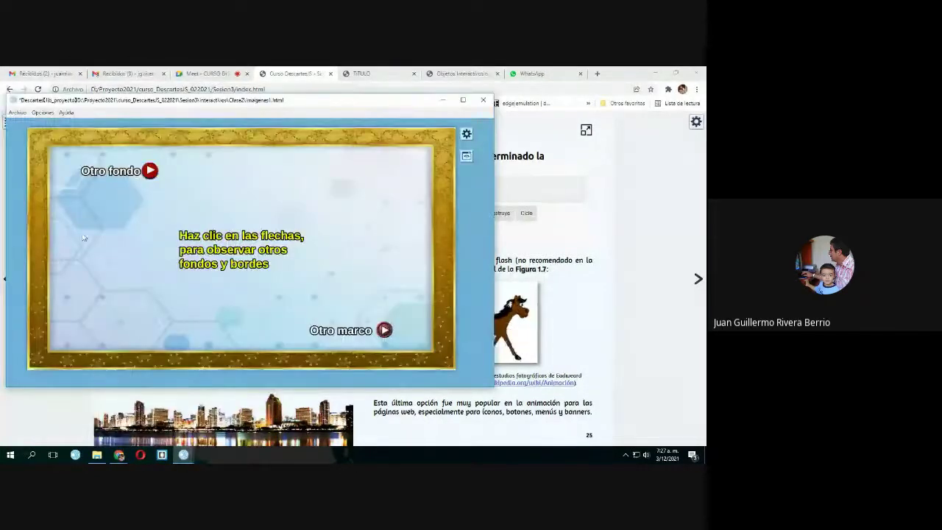
left_click(17, 113)
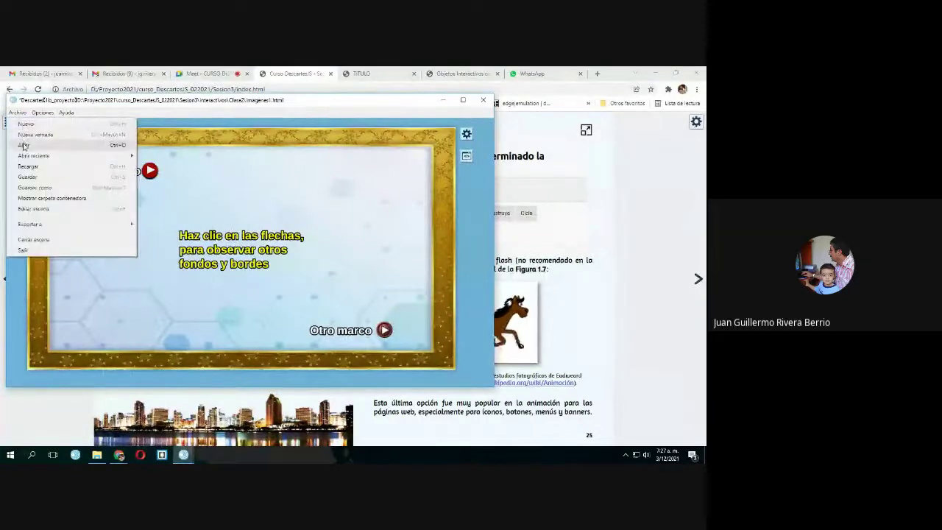
left_click(23, 147)
left_click(301, 274)
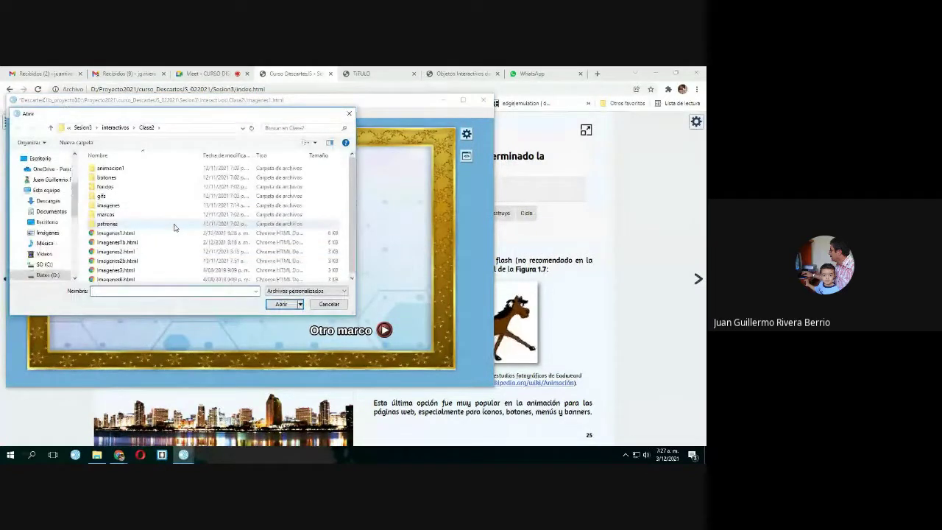
double_click(116, 251)
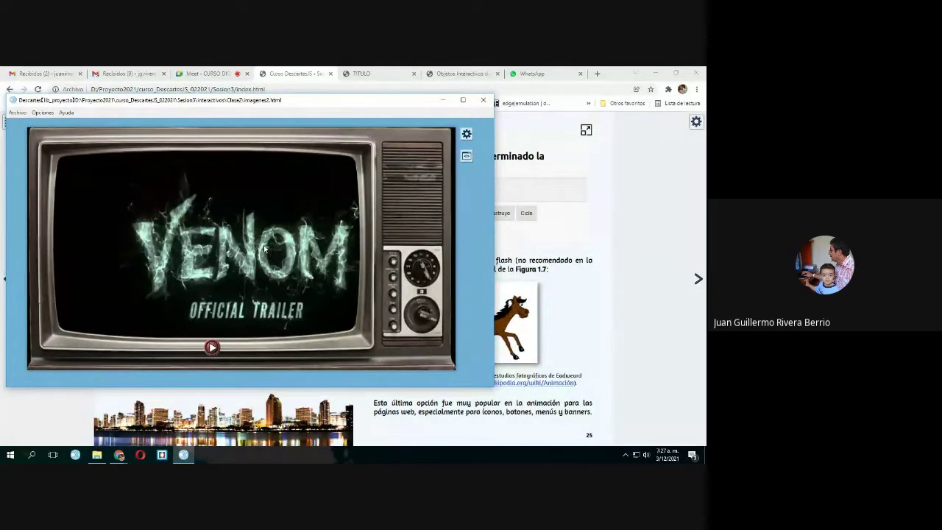
left_click(212, 348)
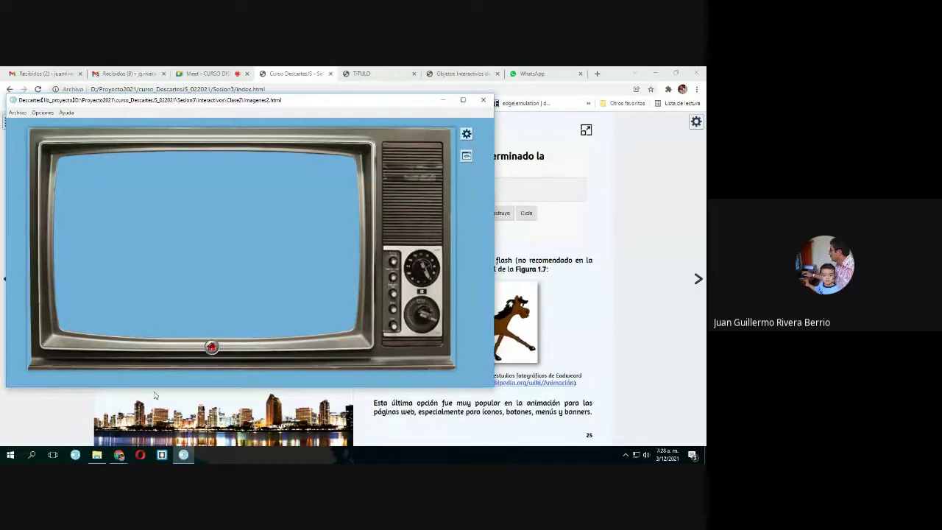
Switch to File Explorer and go from the botones folder to interactivos > Clase2 to review its files.
left_click(98, 455)
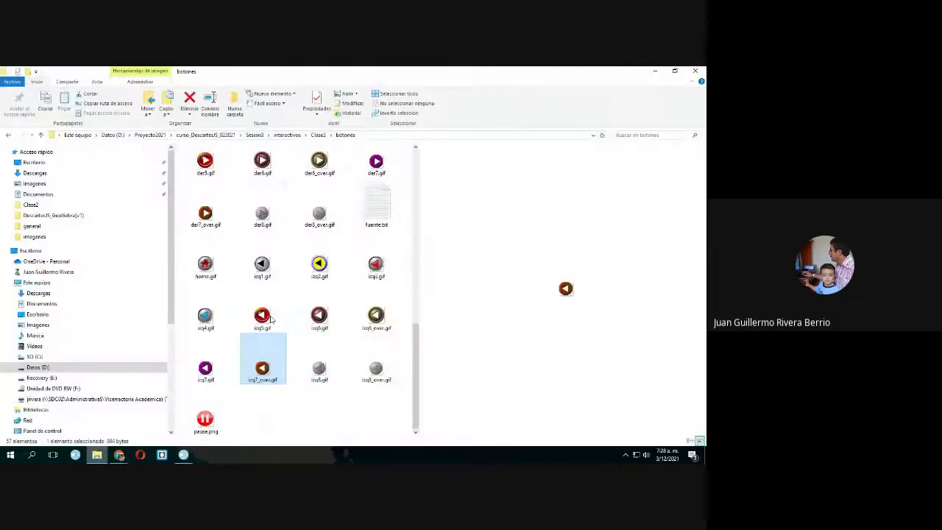
left_click(287, 135)
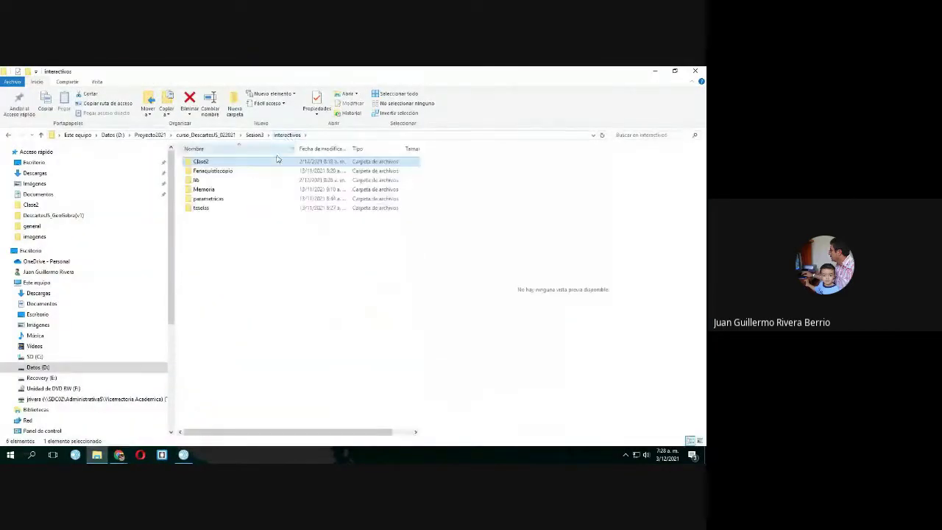
double_click(204, 163)
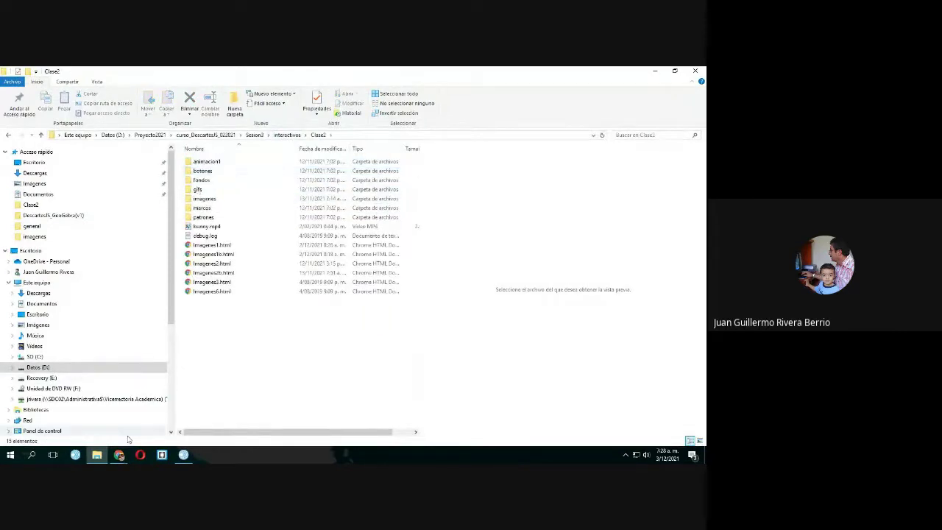
mouse_move(110, 456)
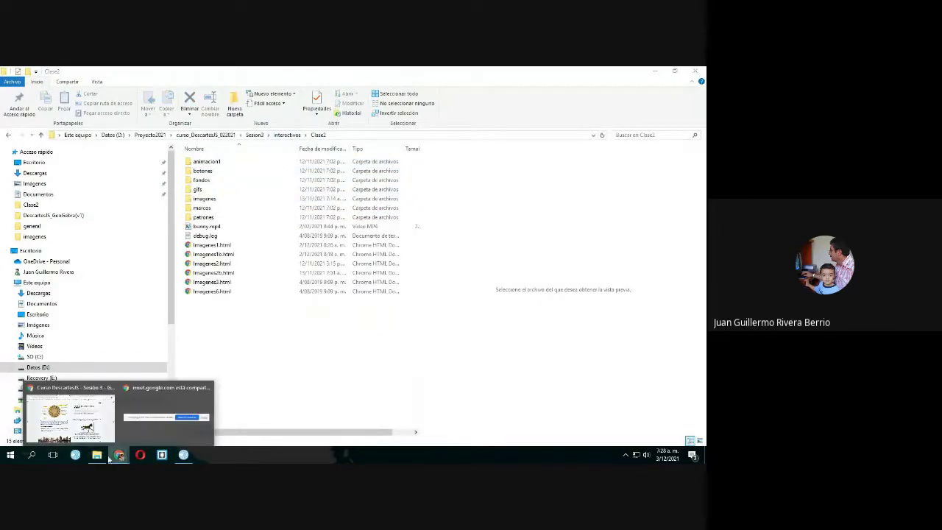
left_click(183, 455)
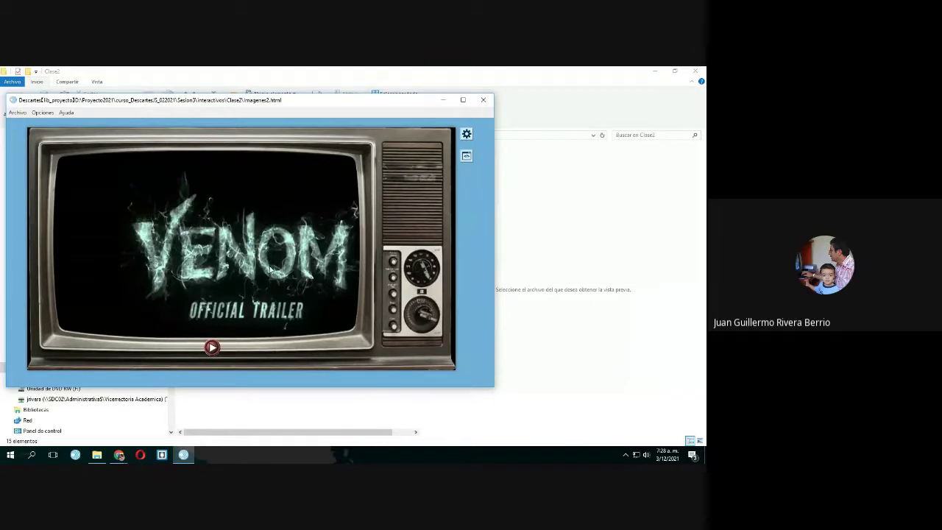
left_click(103, 457)
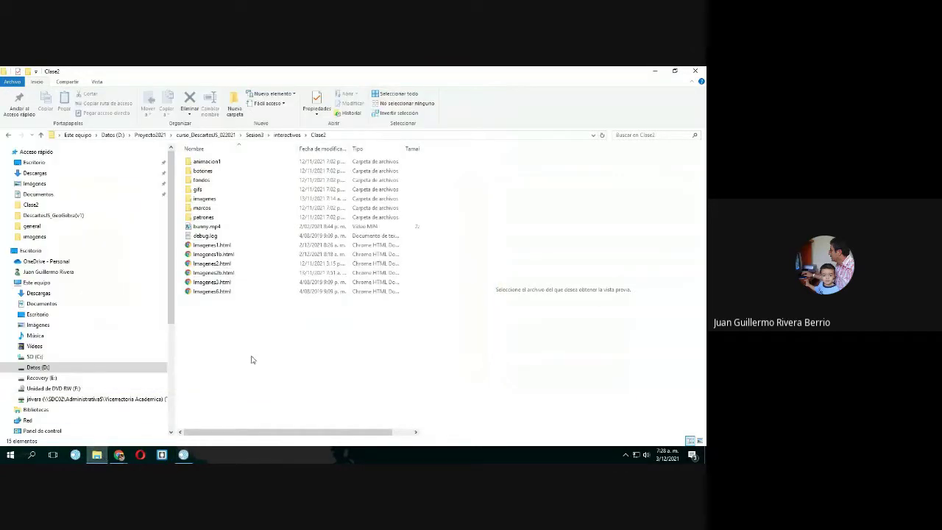
Switch to the DescartesJS editor and open Imagenes6.html from the Clase2 folder.
left_click(183, 454)
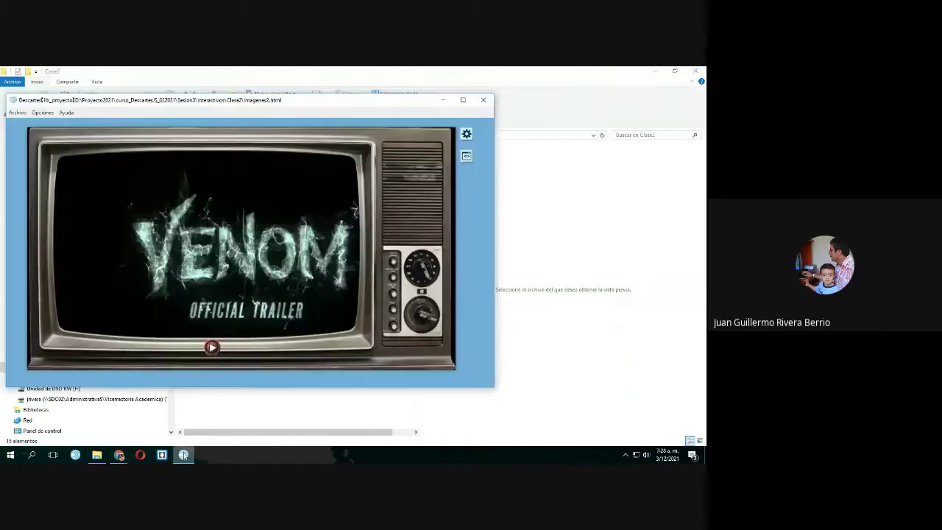
left_click(16, 112)
left_click(26, 144)
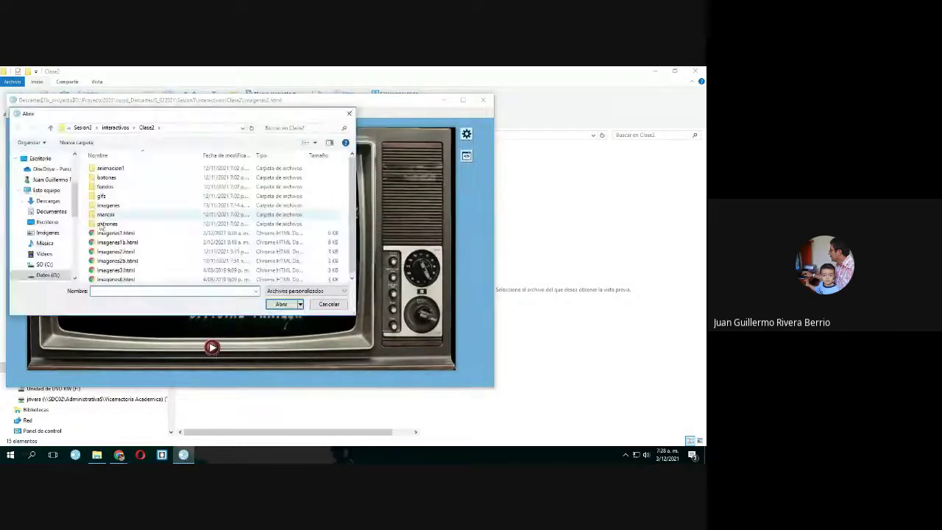
scroll(177, 243, "down", 1)
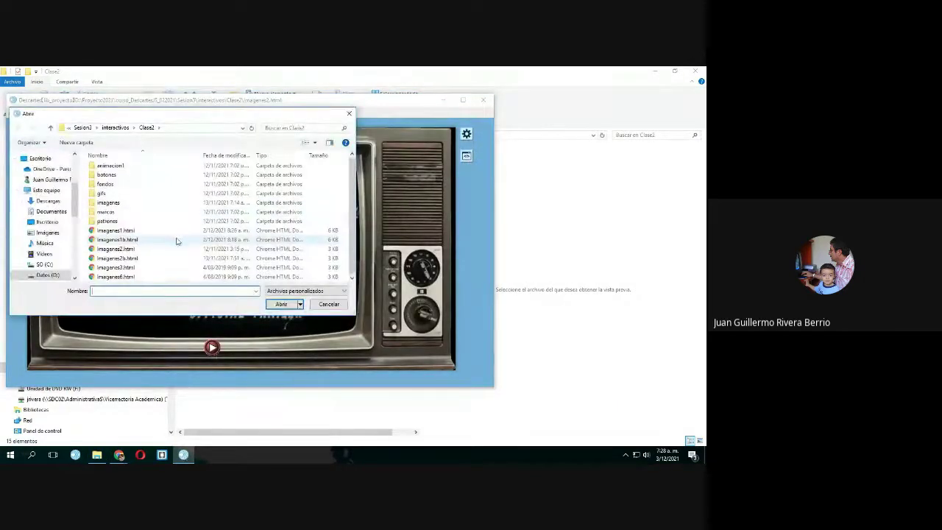
double_click(116, 277)
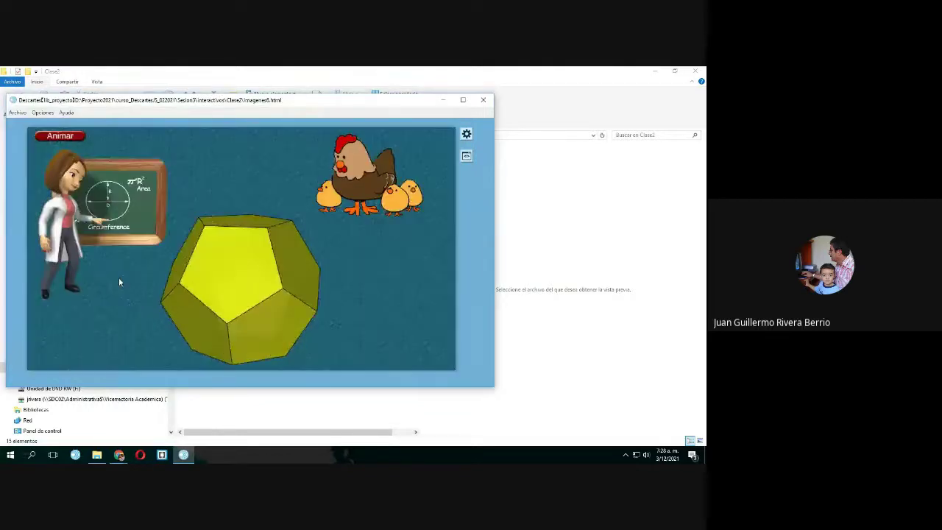
Open the scene's configuration on its Programa section, move it aside from the animated scene, and bring the scene window back to the front.
left_click_drag(147, 282, 462, 137)
left_click(466, 133)
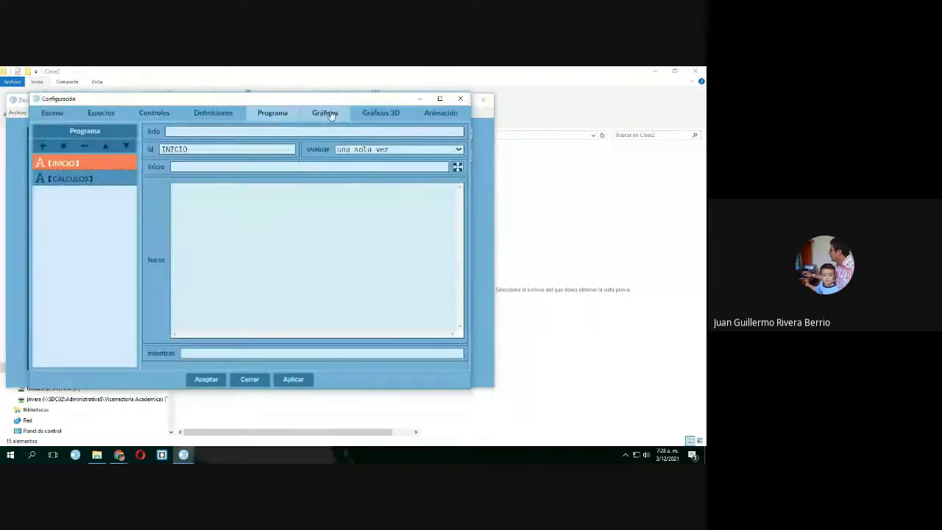
left_click_drag(324, 103, 565, 98)
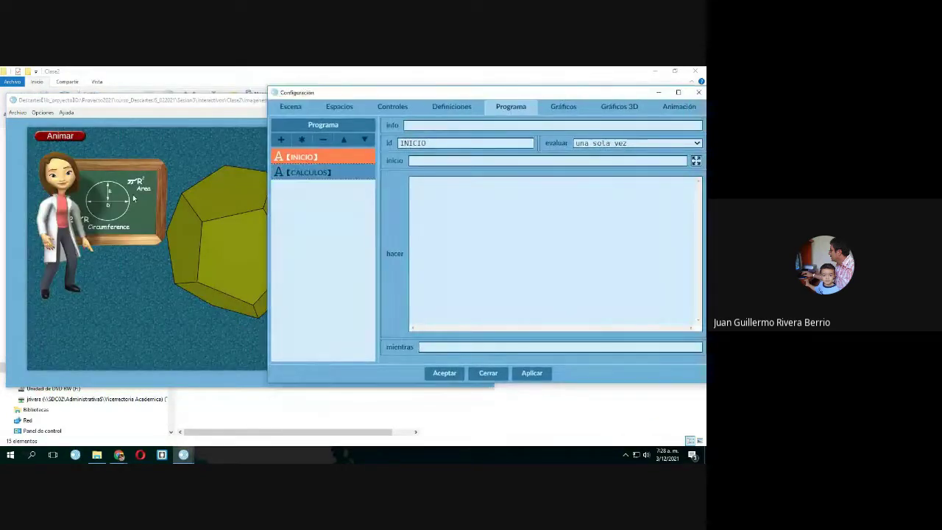
left_click(141, 204)
left_click(557, 247)
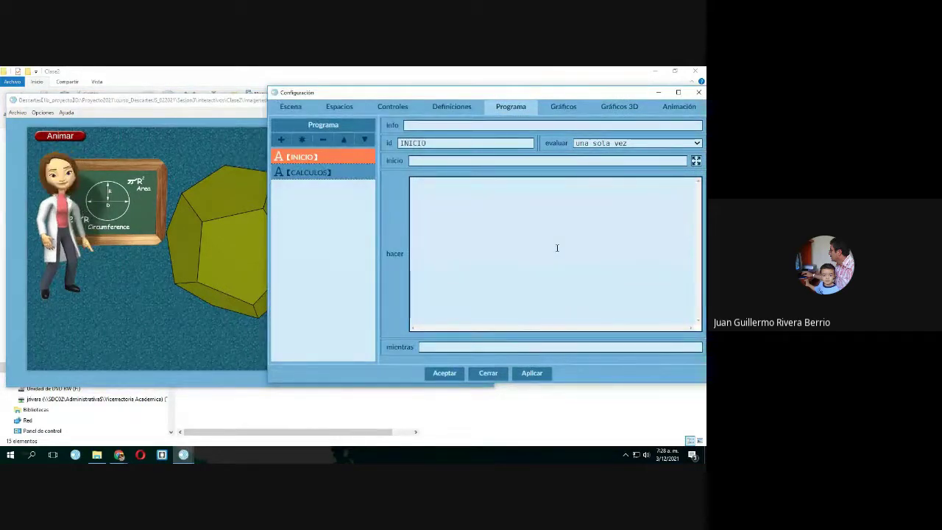
left_click(189, 333)
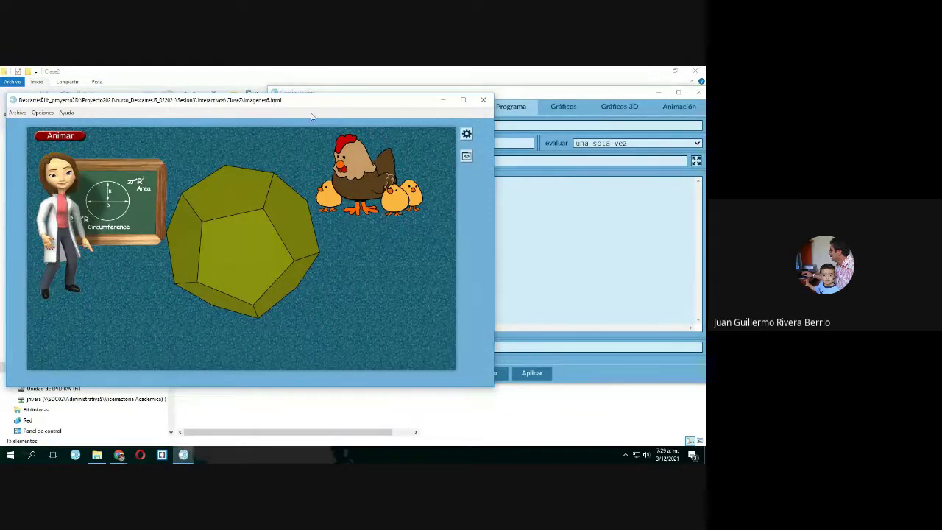
Move the scene preview aside and review the image graphic's settings next to the scene.
left_click_drag(322, 98, 146, 98)
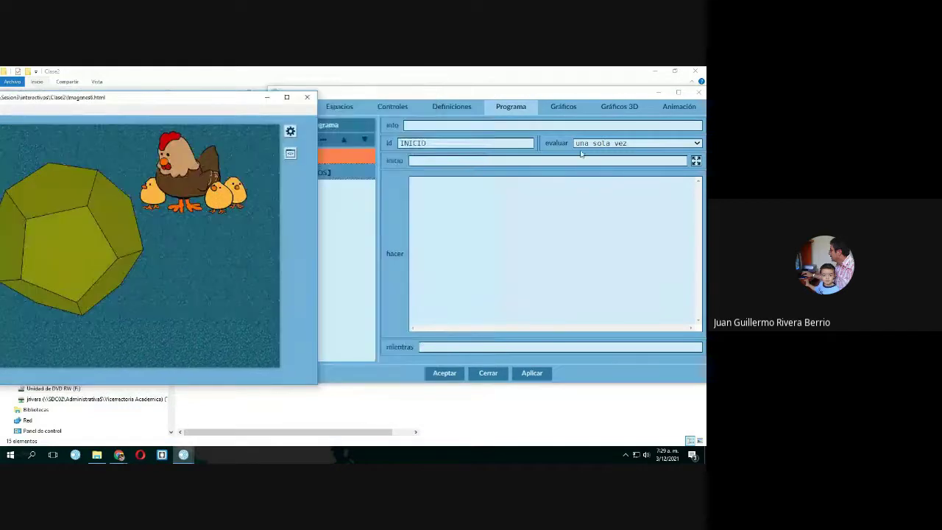
left_click(563, 105)
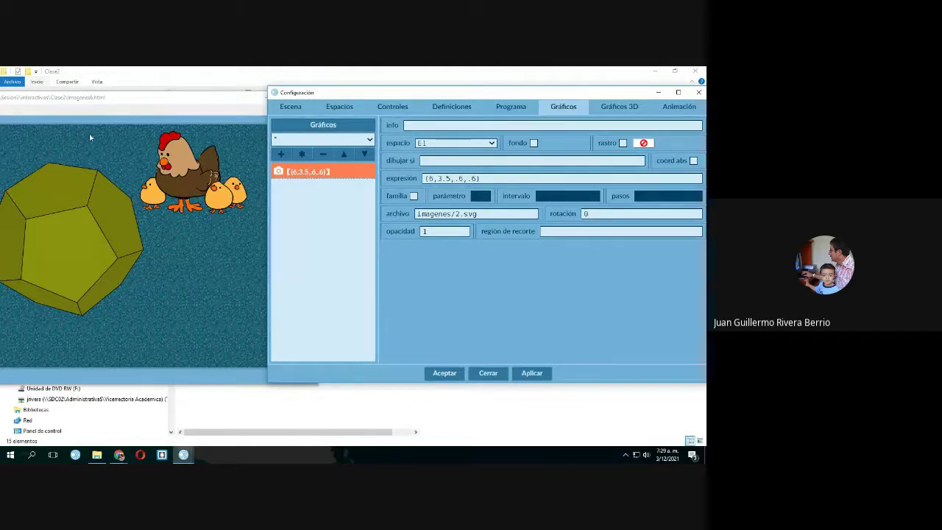
left_click(58, 239)
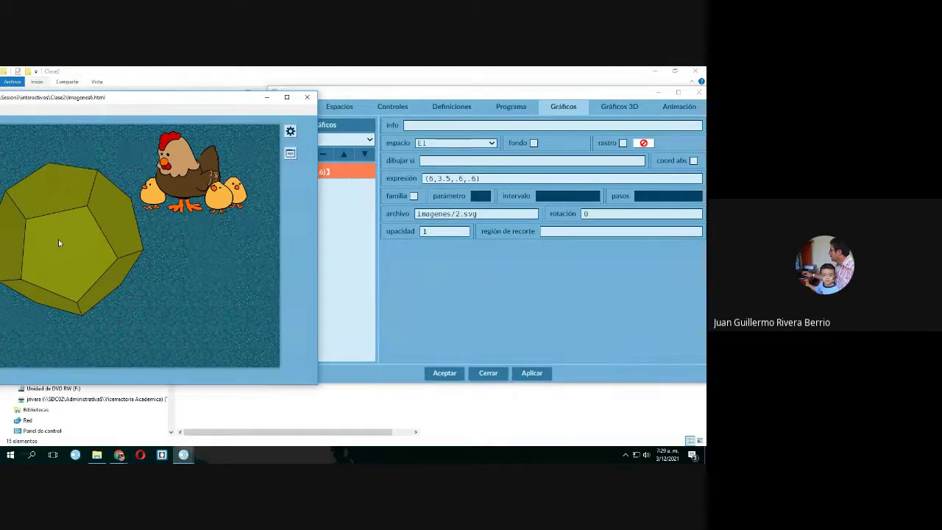
left_click(460, 270)
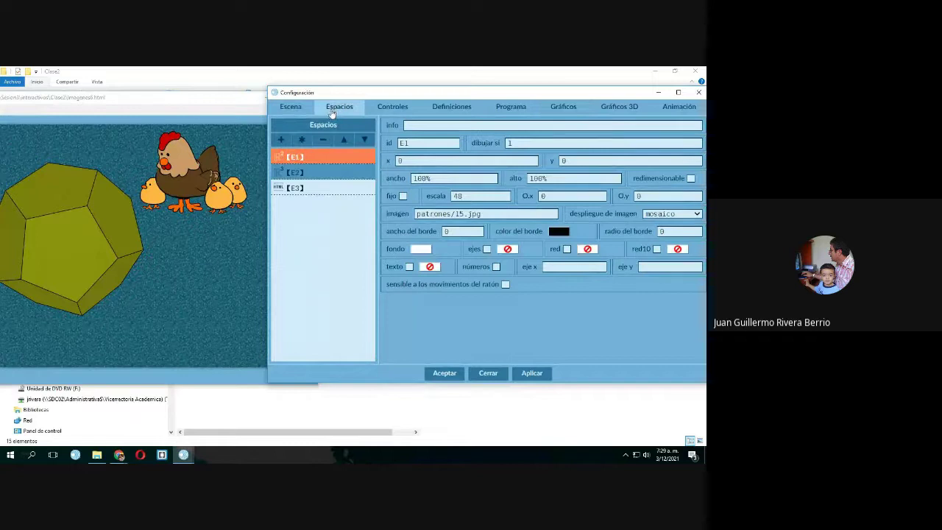
left_click(561, 115)
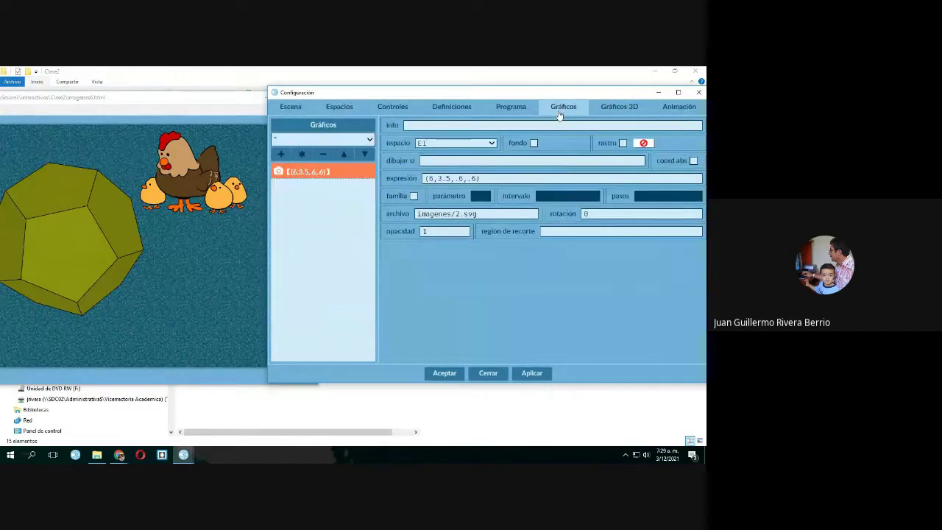
Enable the texto option of space E1 with the colour blanco and apply it to the scene.
left_click(339, 109)
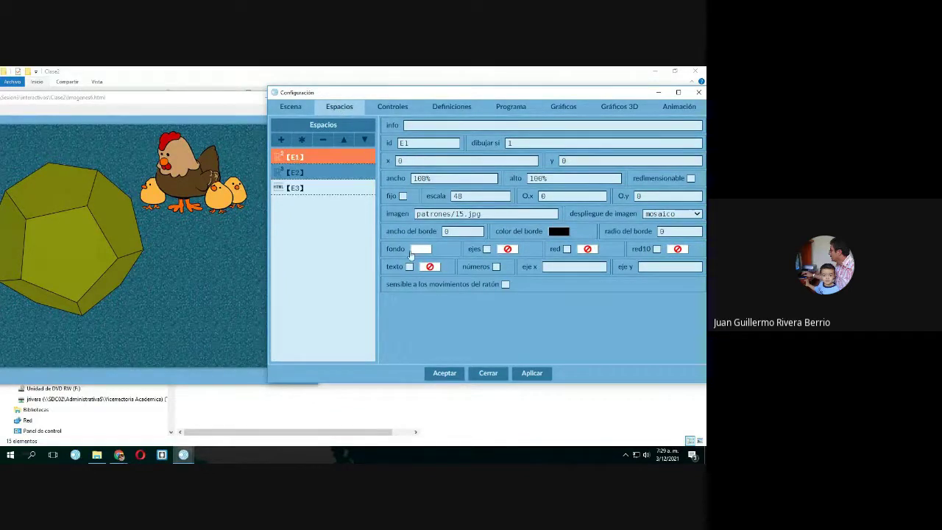
left_click(409, 267)
left_click(430, 266)
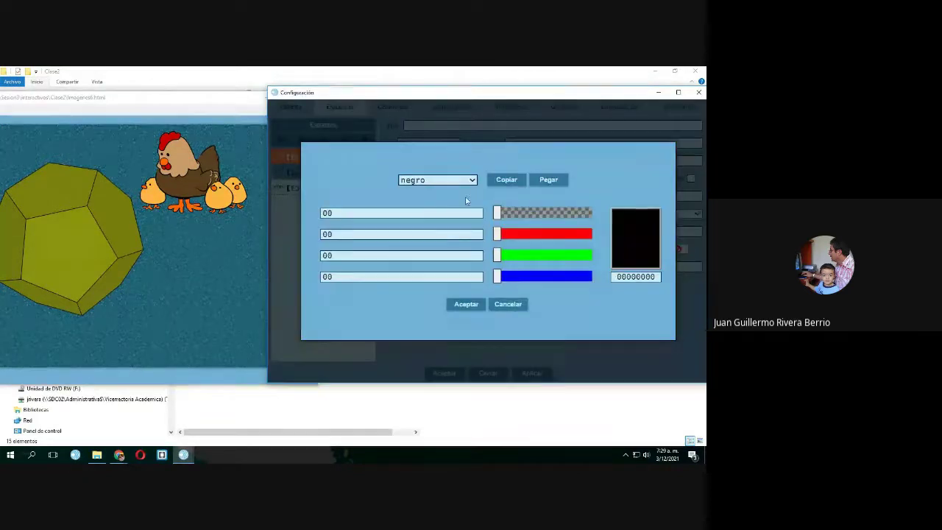
left_click(442, 181)
left_click(430, 321)
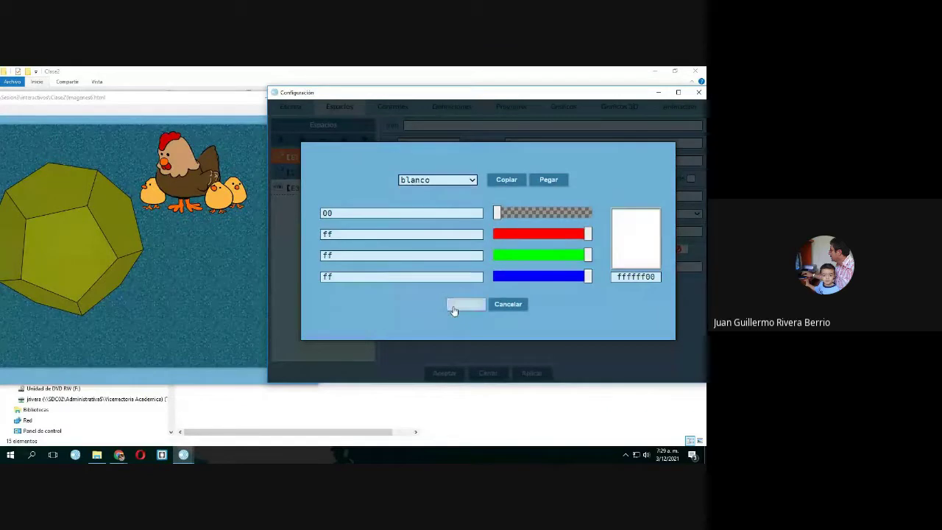
left_click(466, 304)
left_click(523, 374)
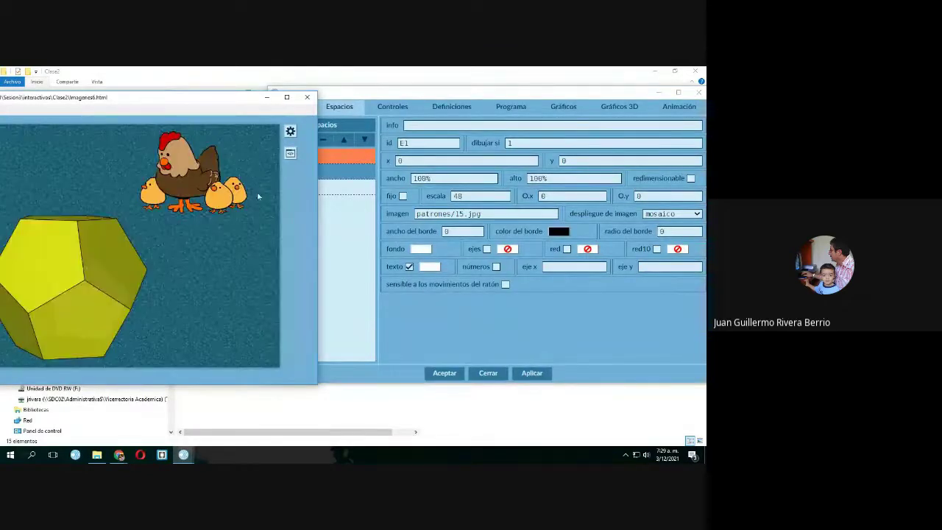
left_click(346, 258)
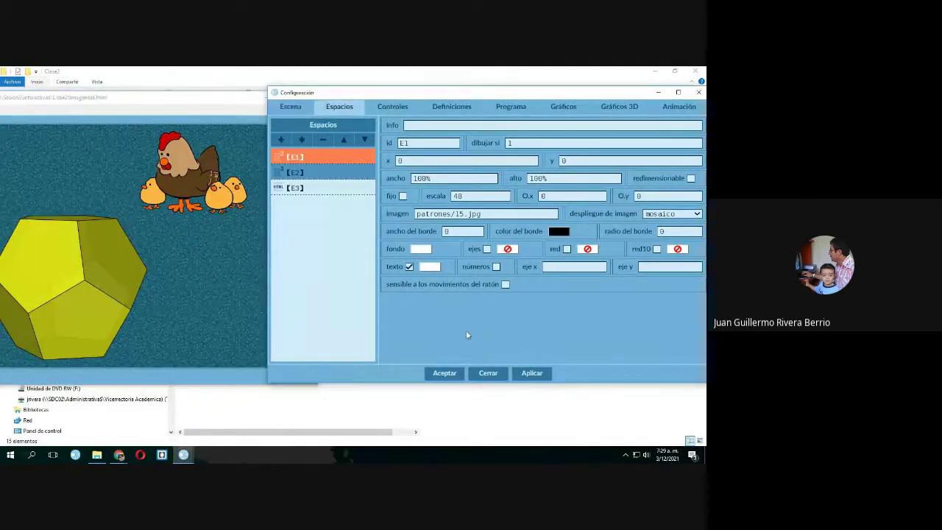
Review the settings of spaces E1, E2 and E3 and compare them with the scene.
left_click(294, 187)
left_click(301, 173)
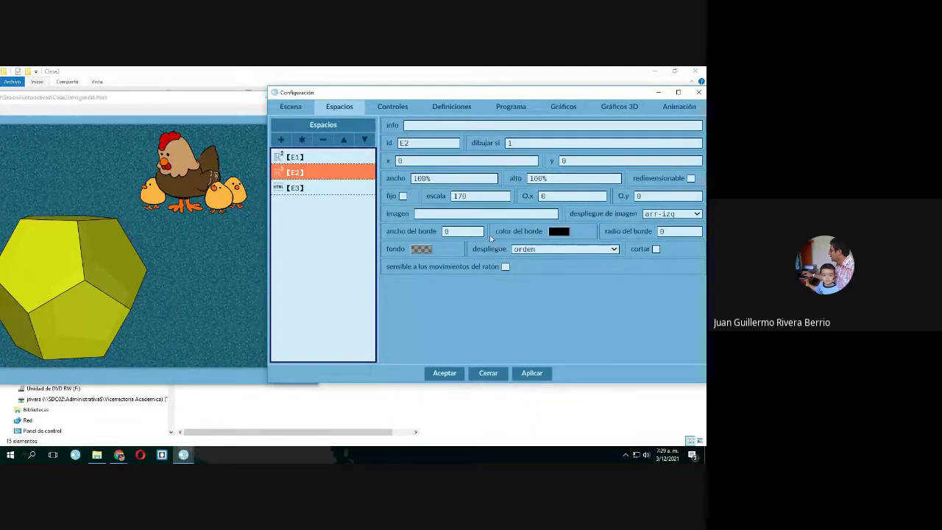
left_click(294, 157)
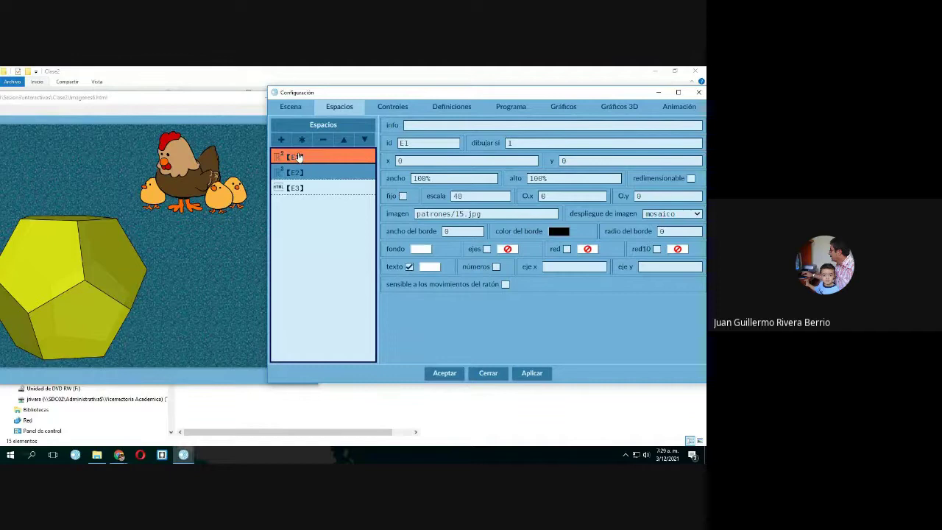
left_click(295, 190)
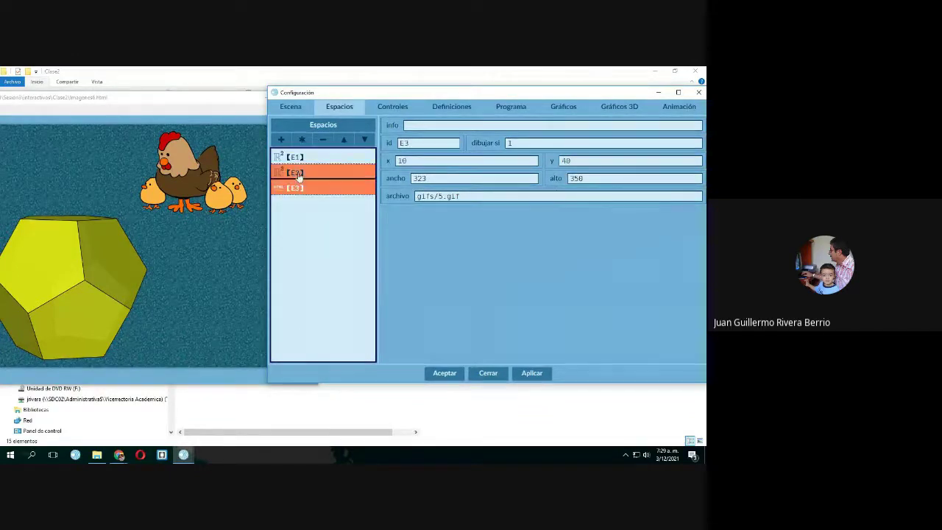
left_click(292, 157)
left_click(196, 263)
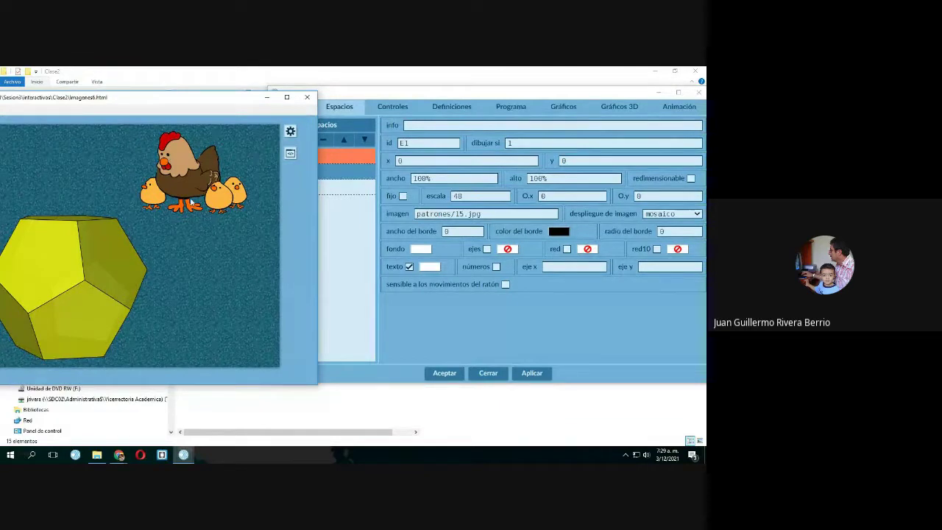
left_click(490, 324)
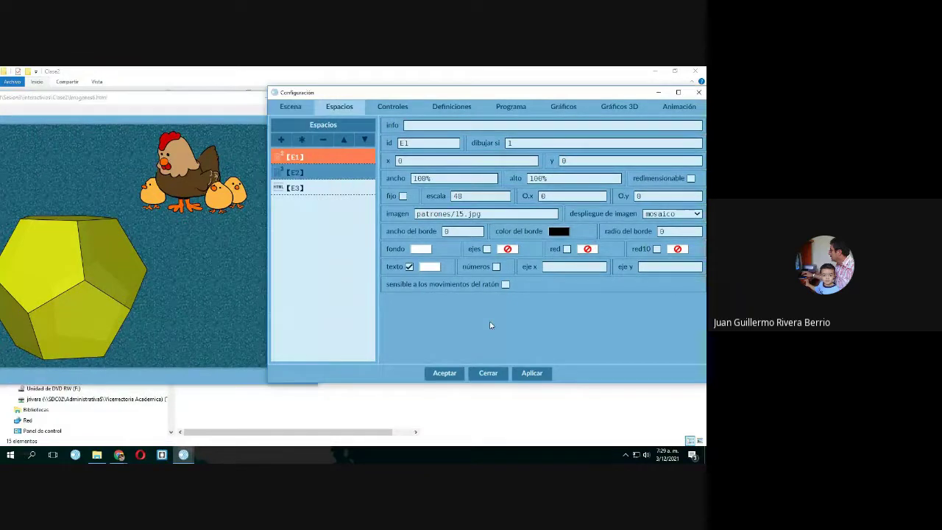
Set the file of HTML space E3 to gifs/57.gif, apply it and bring the whole scene preview into view.
left_click(292, 175)
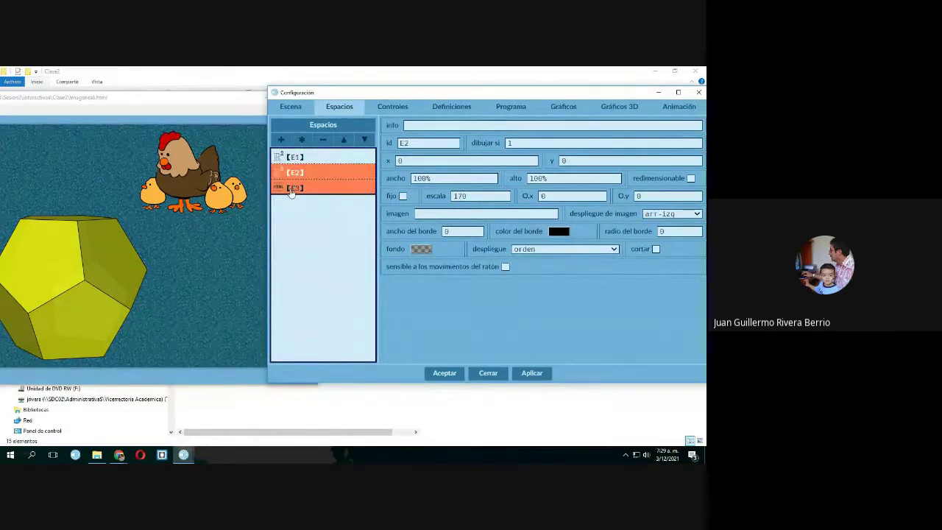
left_click(292, 189)
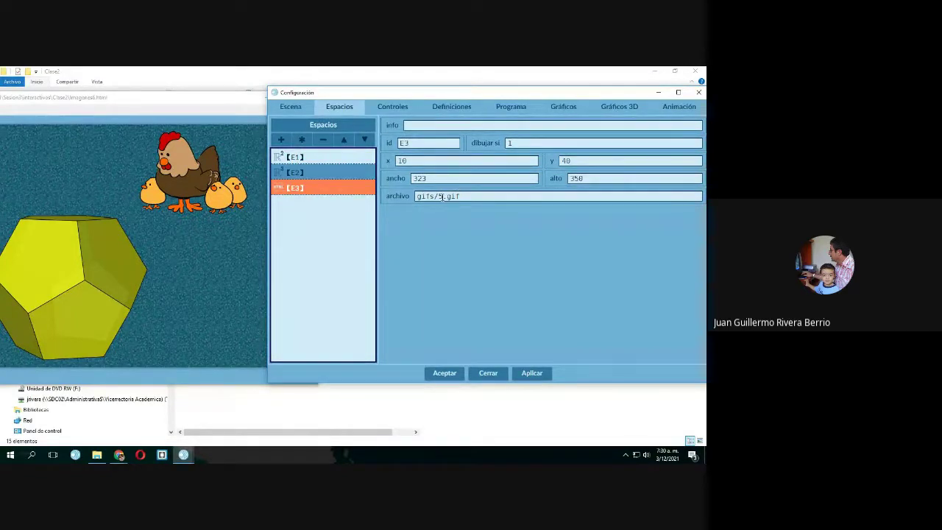
left_click(443, 196)
type("7")
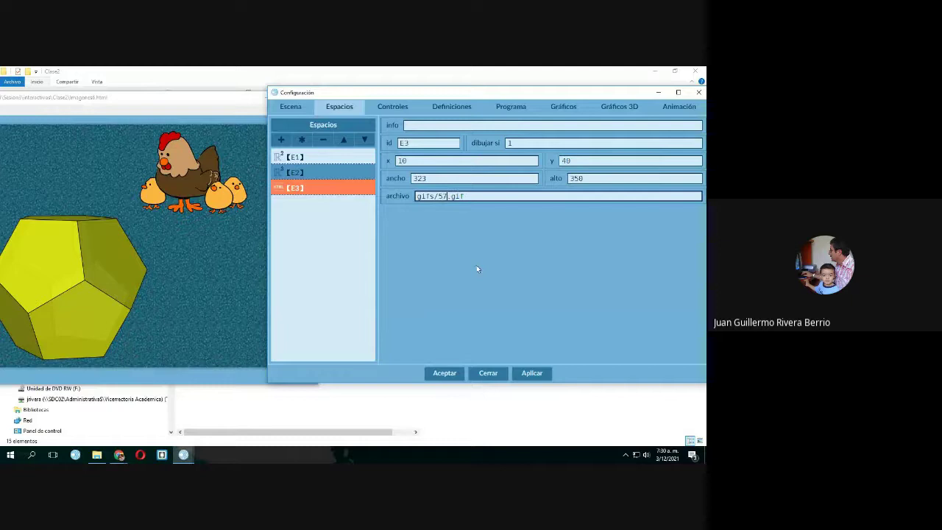
left_click(524, 368)
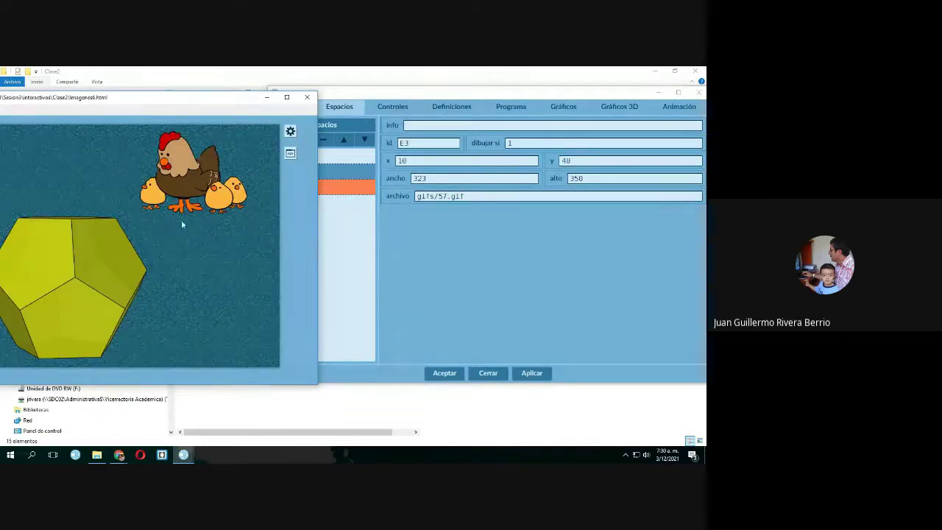
left_click_drag(170, 98, 377, 95)
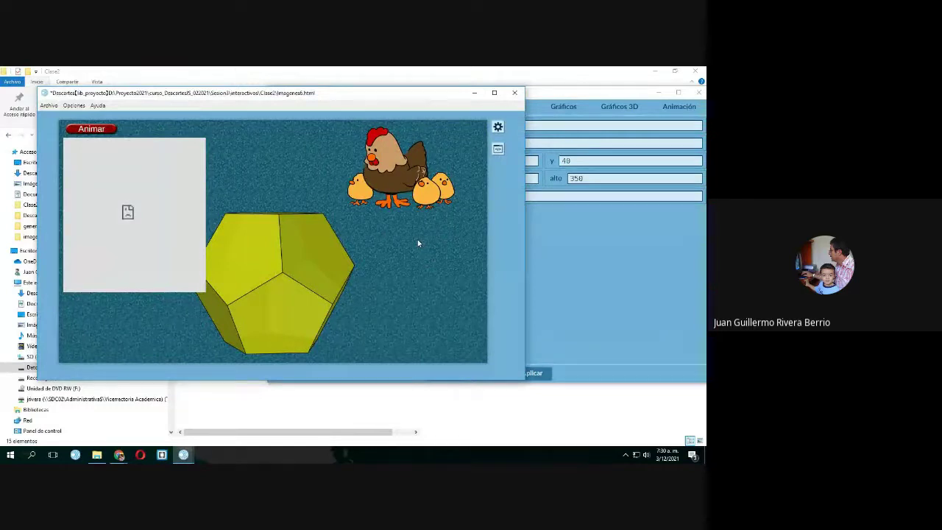
left_click(605, 270)
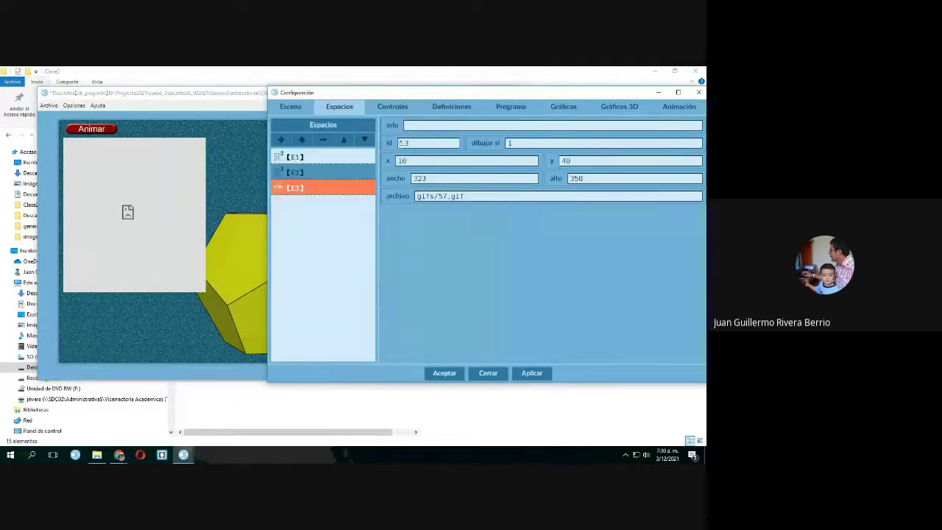
Set the background image of space E1 to patrones/151.jpg and apply it to the scene.
left_click(298, 157)
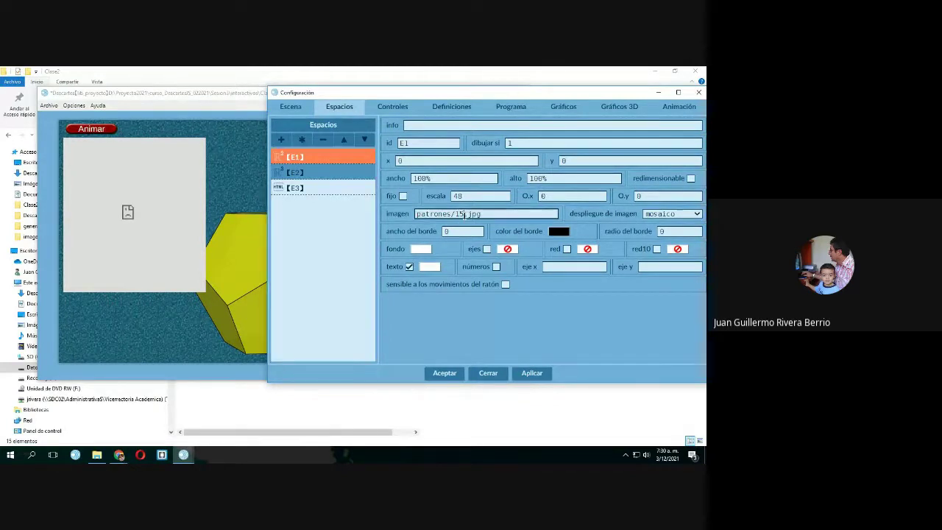
left_click(531, 373)
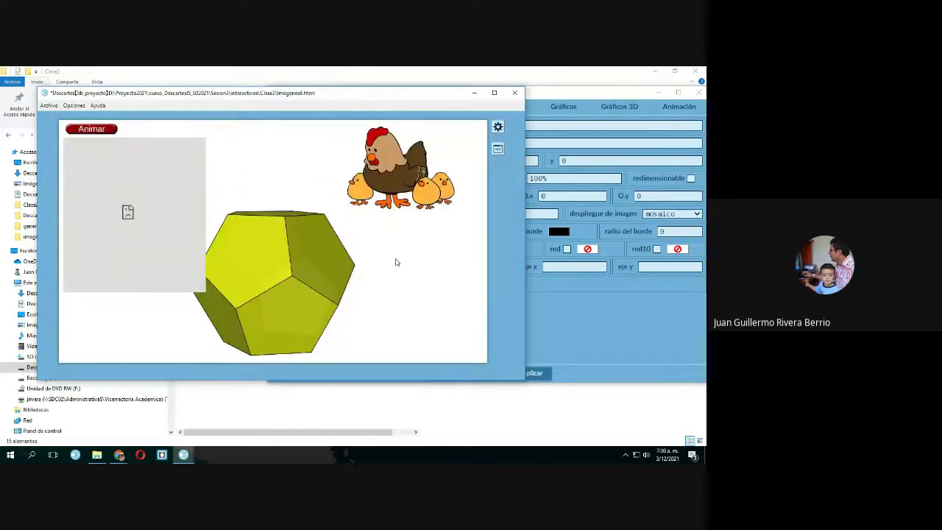
left_click(599, 321)
Set the texto colour of space E1 to negro and apply it to the scene.
left_click(429, 266)
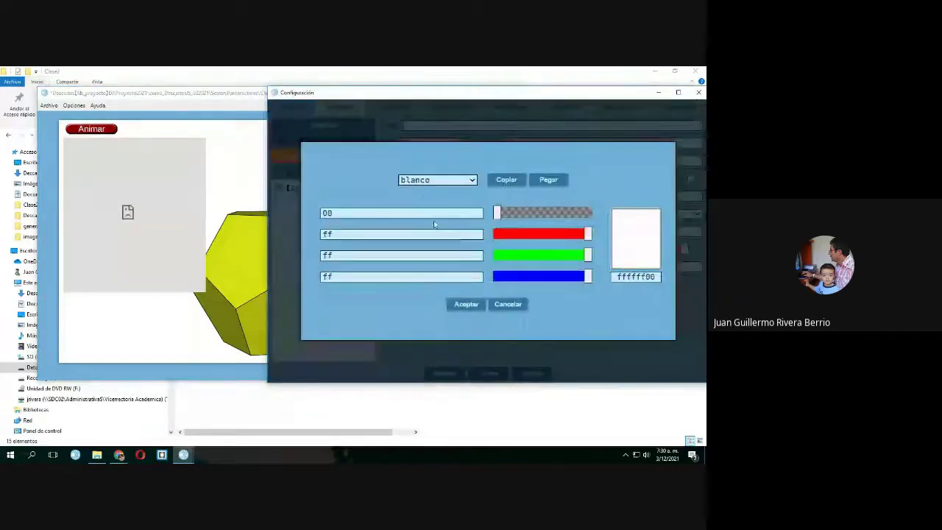
left_click(437, 179)
left_click(427, 194)
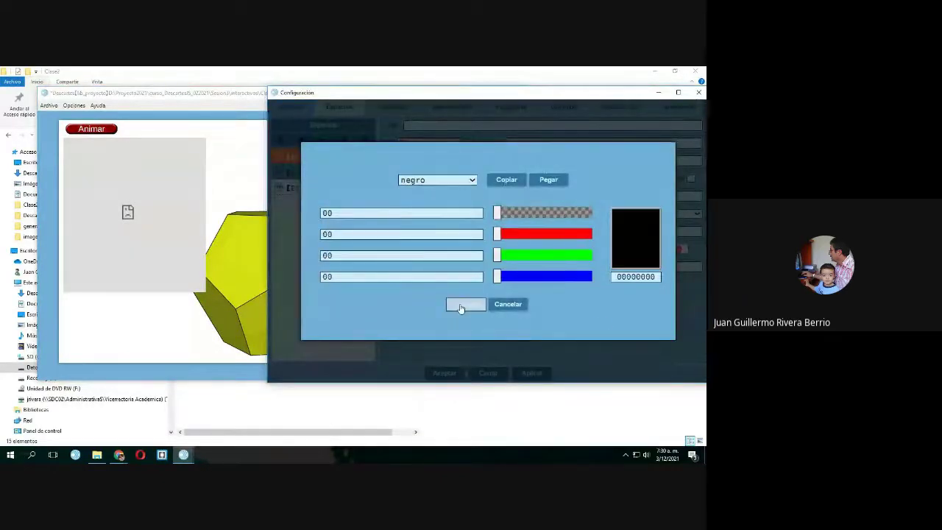
left_click(460, 303)
left_click(531, 373)
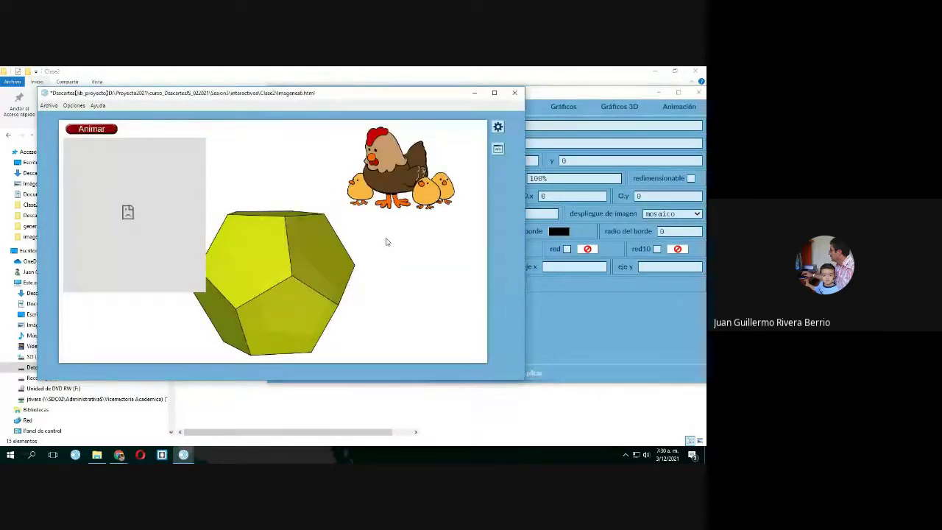
left_click(614, 323)
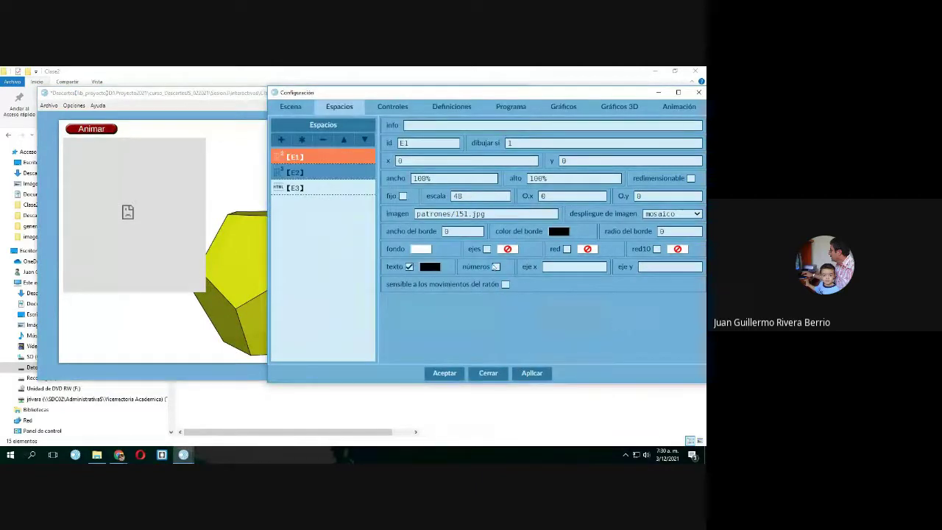
Reorder the spaces so that E1 comes last, after E2 and E3, and apply the change.
left_click(293, 175)
left_click(364, 139)
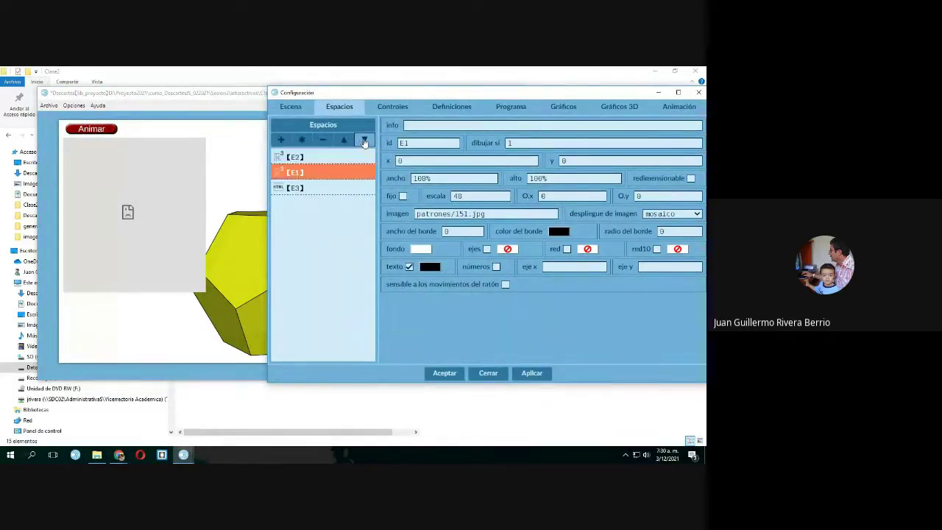
left_click(364, 139)
left_click(531, 374)
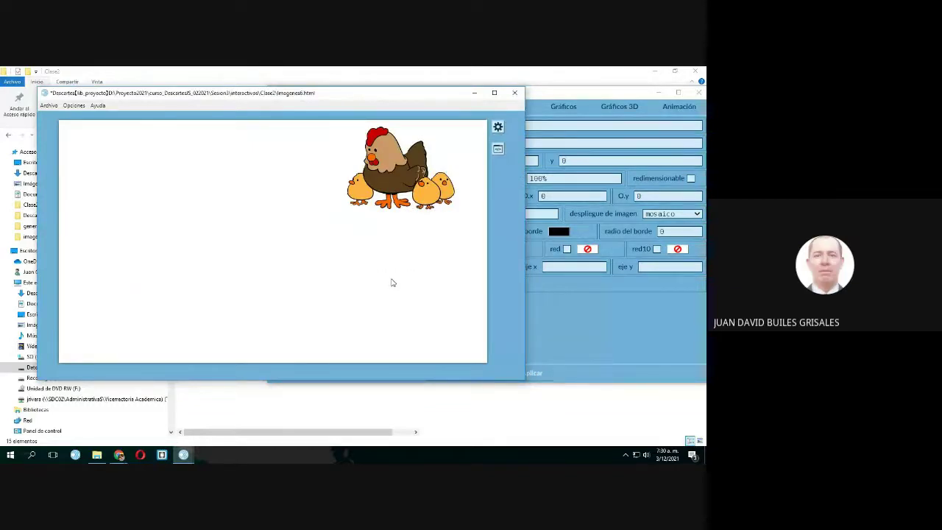
left_click(596, 307)
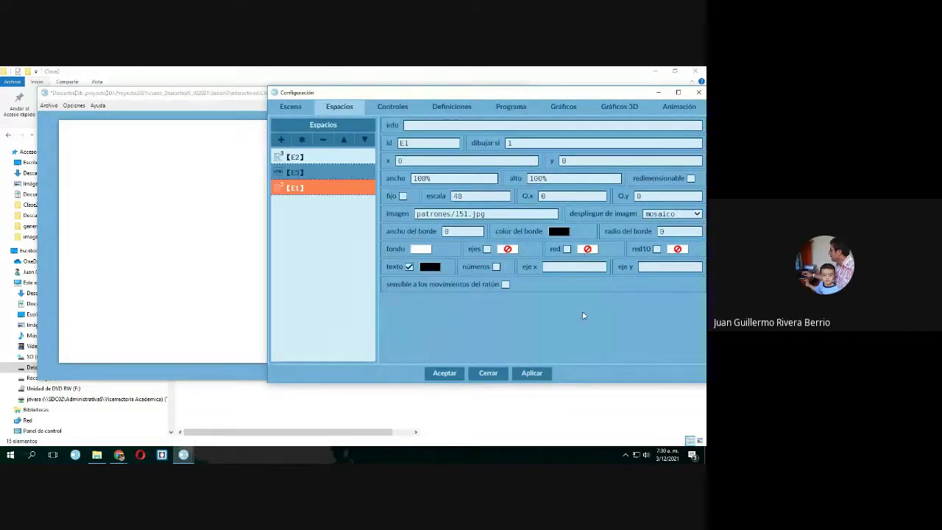
Try clicking and panning in the scene, enable the fijo option of space E1 and apply it.
left_click(223, 269)
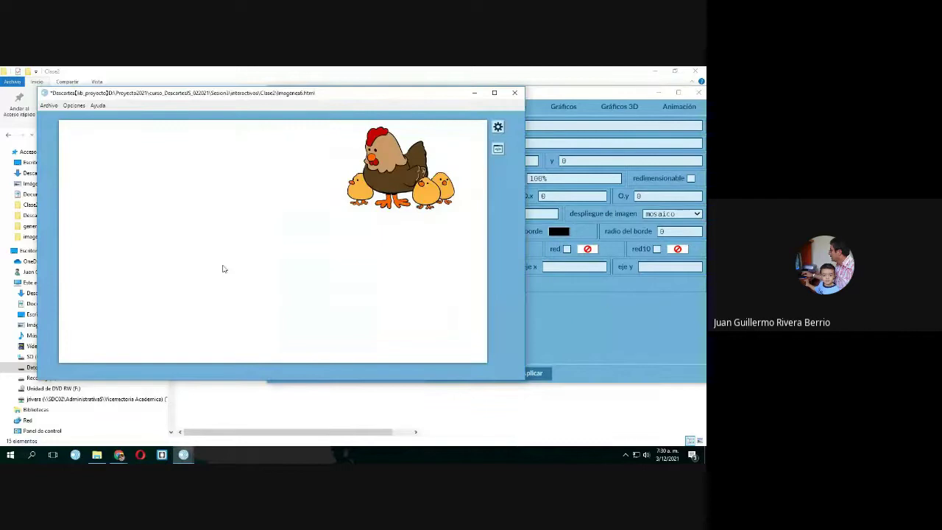
left_click(265, 246)
mouse_move(265, 247)
left_mouse_down()
mouse_move(300, 269)
mouse_move(276, 260)
left_mouse_up()
left_click(652, 331)
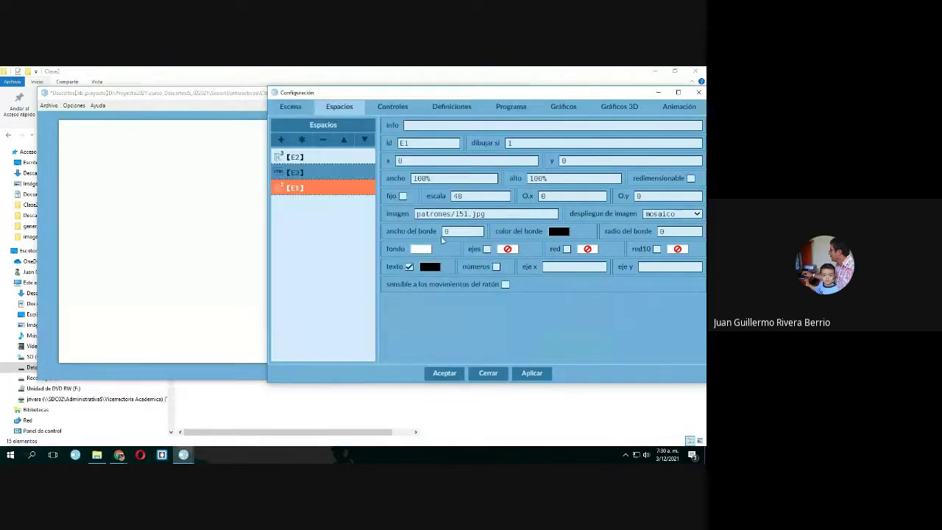
left_click(532, 373)
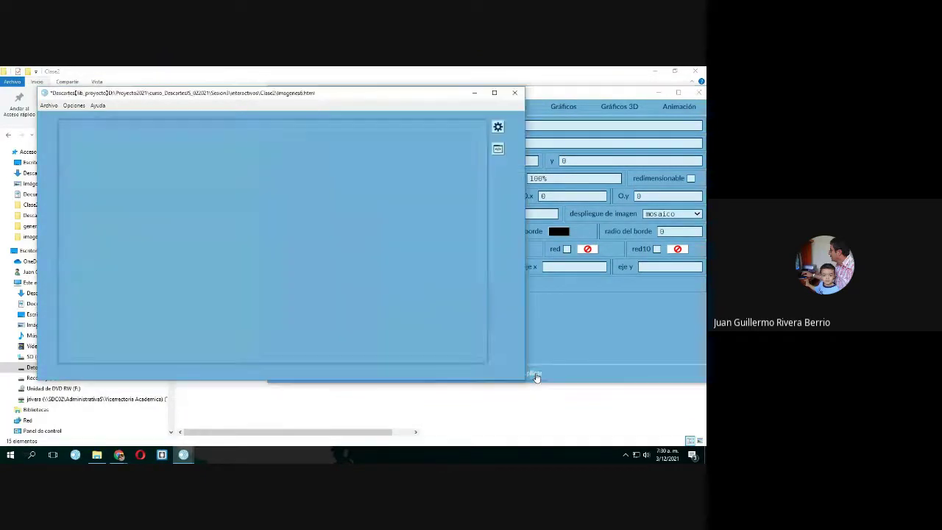
Check the coordinates at the scene's centre and around the hen image, and return to the settings of space E1.
left_click(308, 245)
left_click(277, 250)
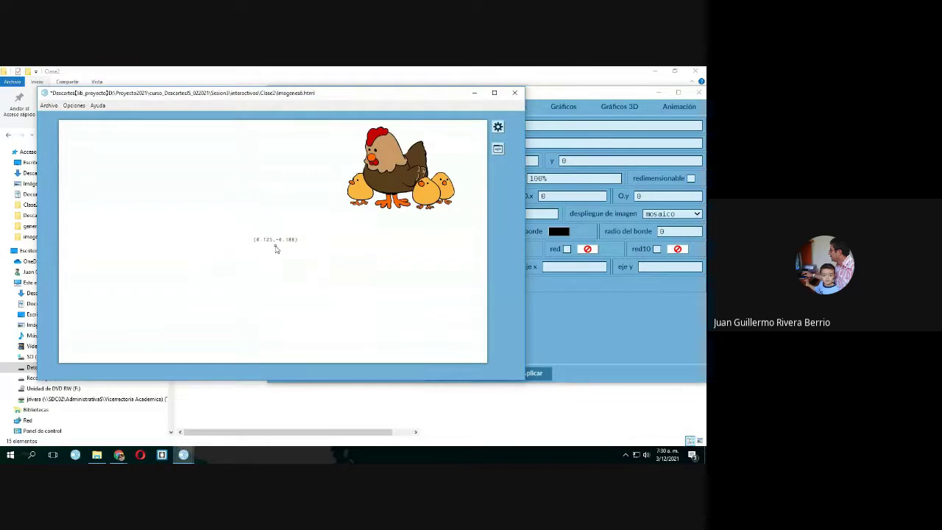
left_click(267, 243)
left_click_drag(391, 174, 361, 174)
left_click_drag(400, 175, 419, 265)
left_click(602, 301)
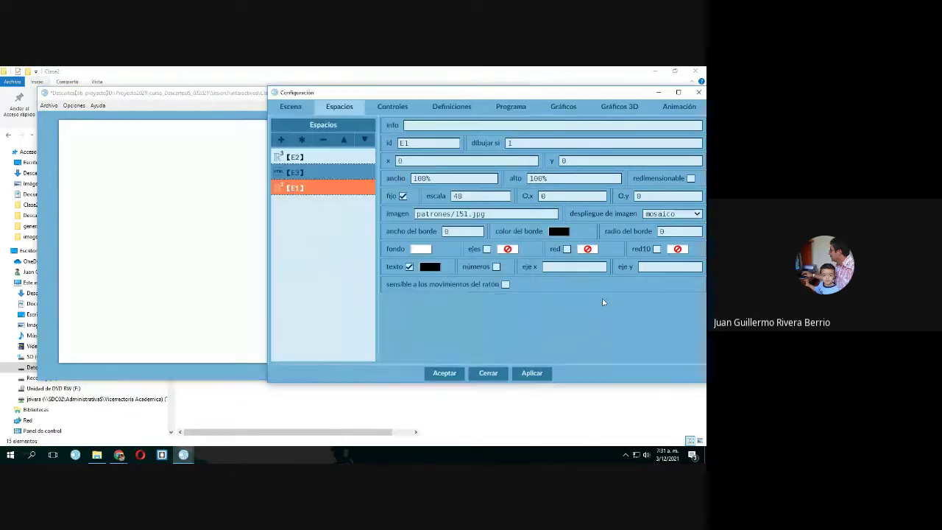
Review the hen image's expression in the graphics settings and check the coordinates at a point near the scene's centre.
left_click(560, 108)
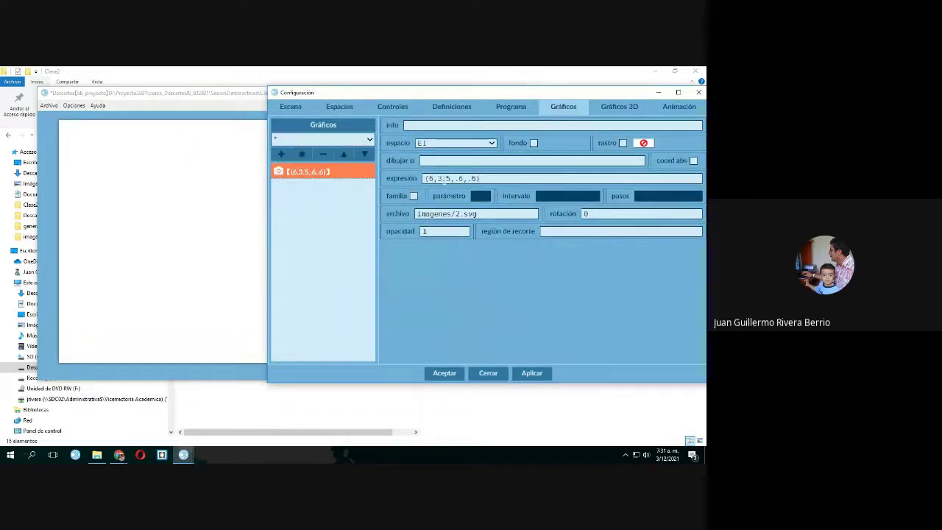
left_click(233, 231)
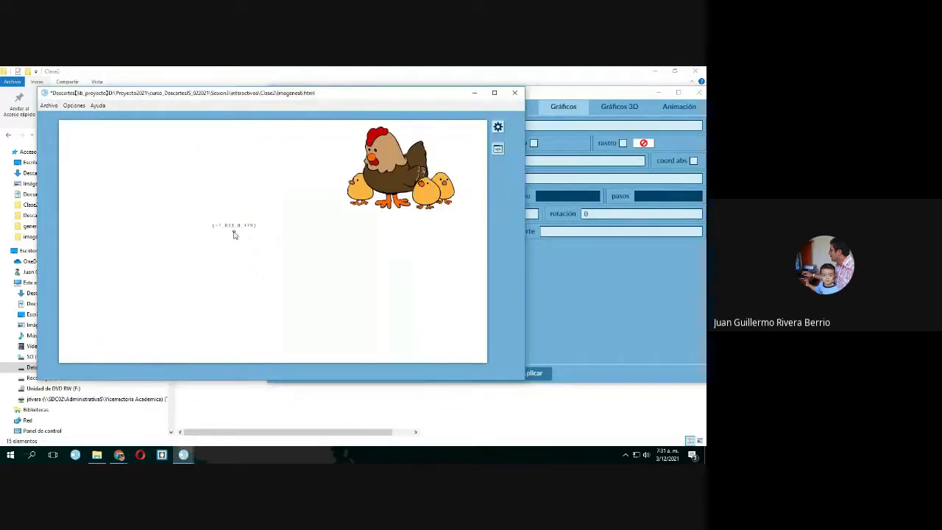
left_click(545, 278)
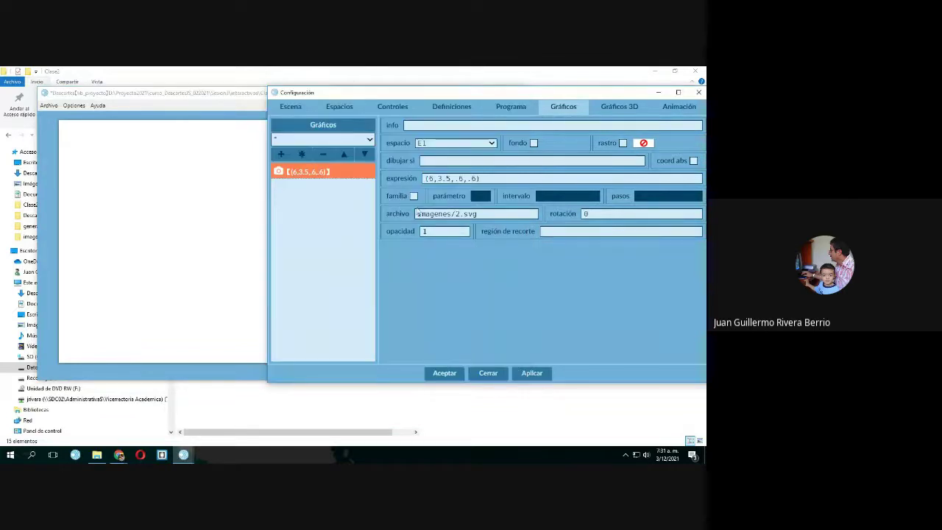
Move space E1 back to first place in the order of spaces, ahead of E2 and E3.
left_click(347, 115)
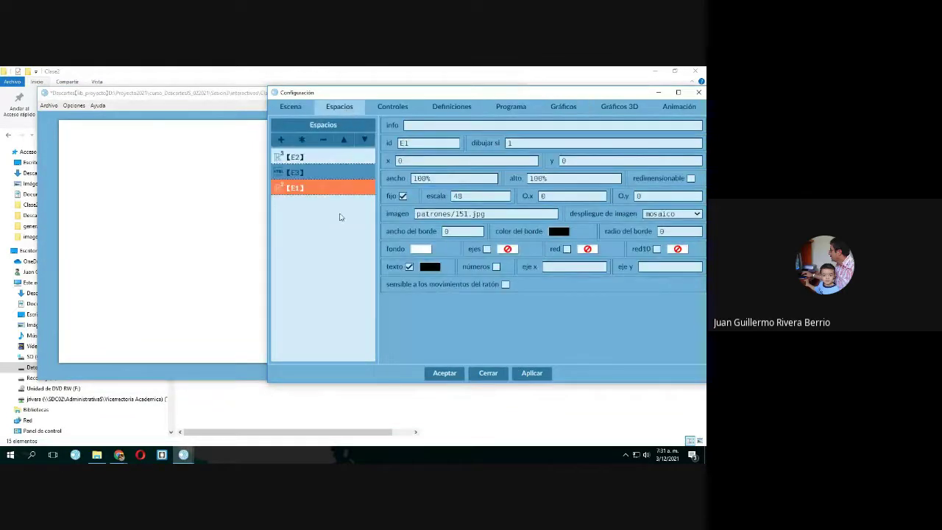
left_click(343, 140)
left_click(342, 140)
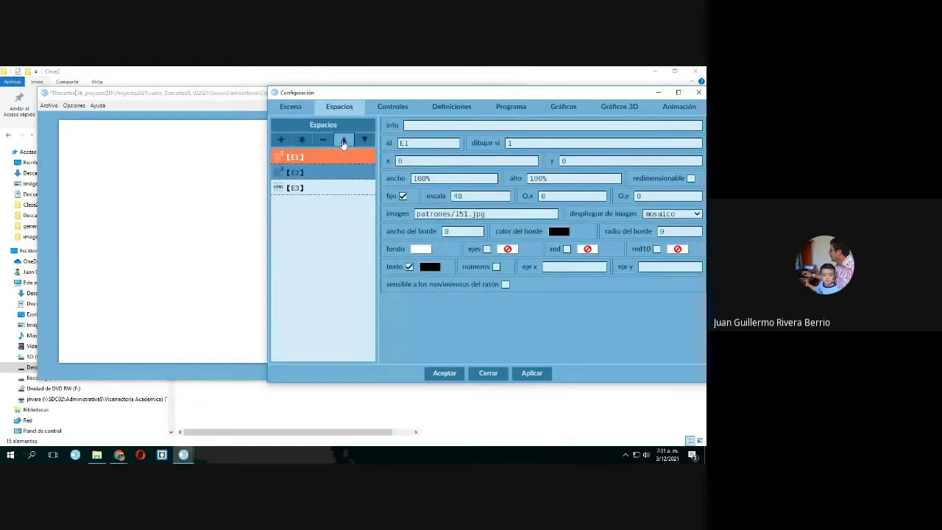
Change the archivo of space E3 to gifs/5.gif and apply it to the scene.
left_click(291, 172)
left_click(297, 189)
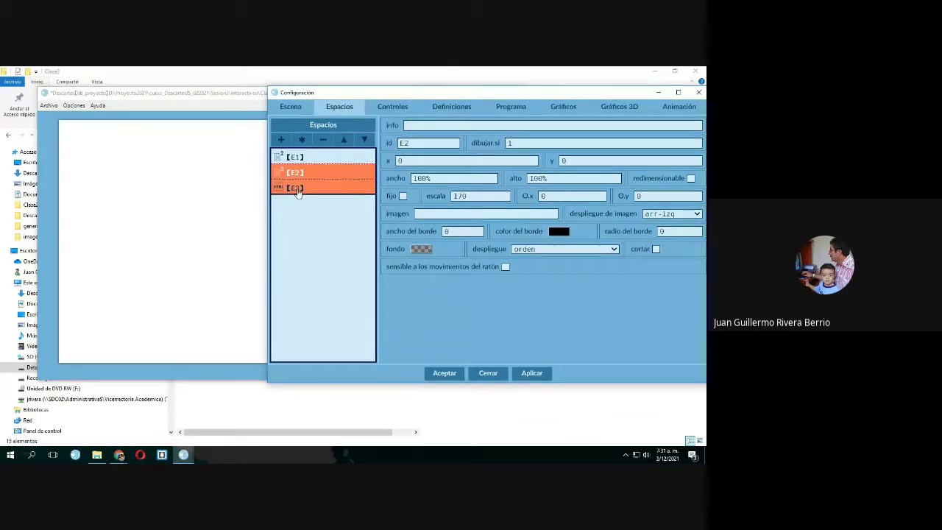
left_click(449, 196)
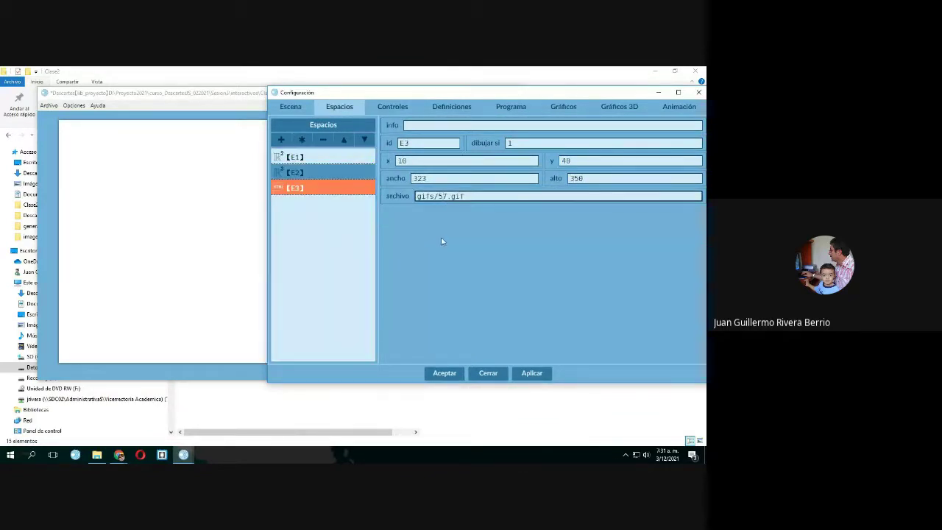
key("BackSpace")
left_click(522, 373)
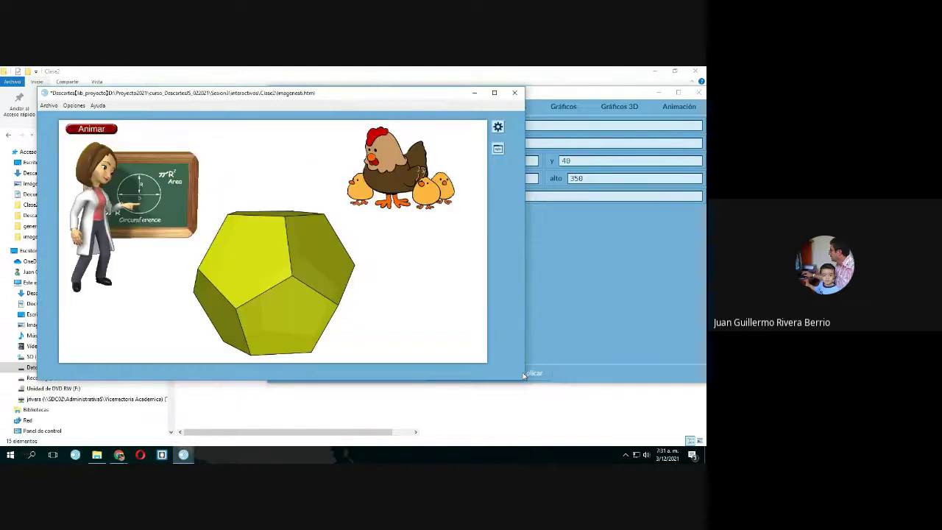
Examine the settings of space E2 alongside the dodecahedron and the other images in the scene.
left_click(590, 314)
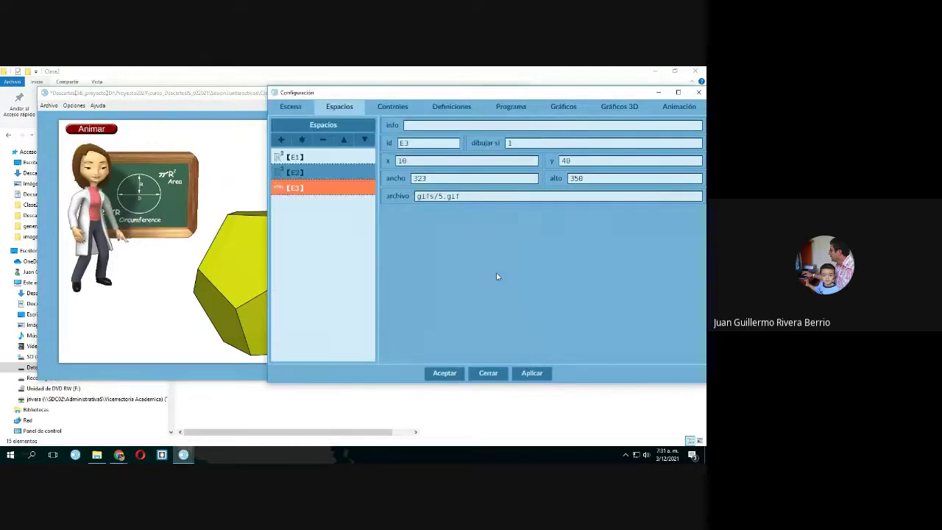
left_click(301, 174)
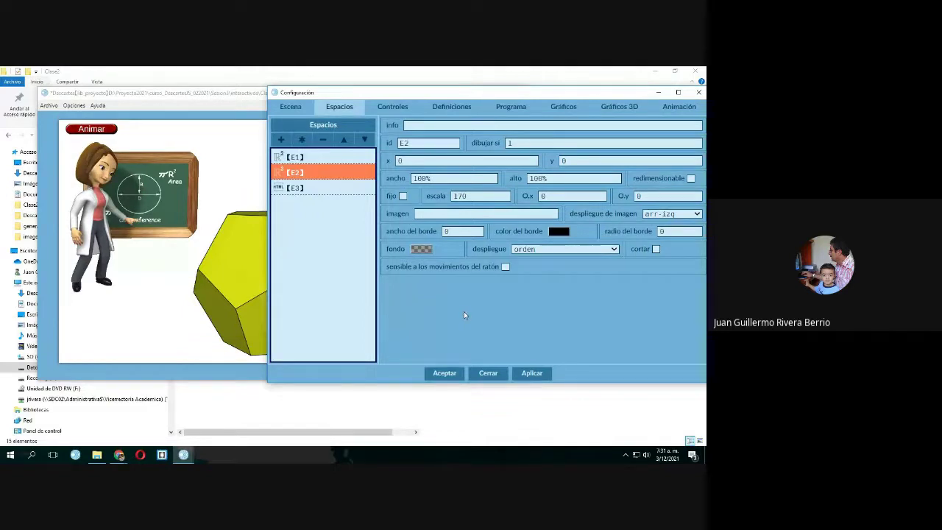
left_click(163, 296)
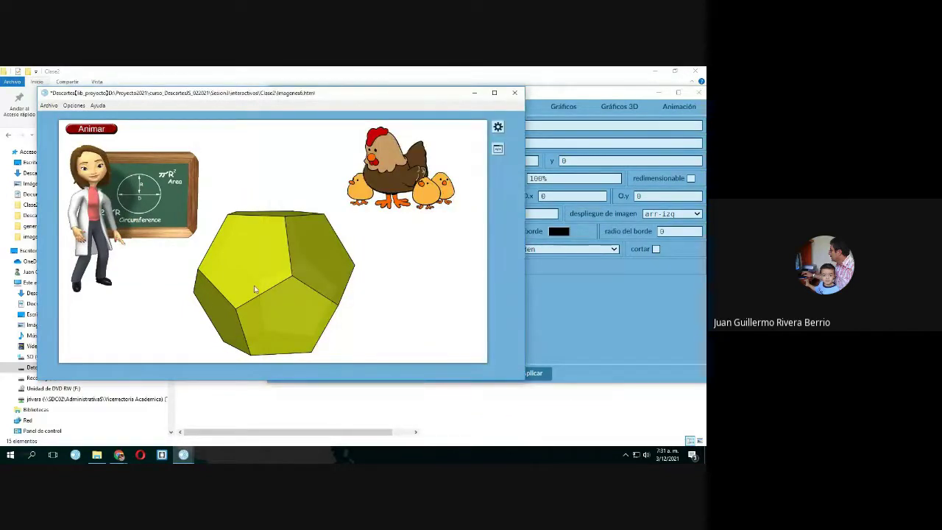
left_click(632, 313)
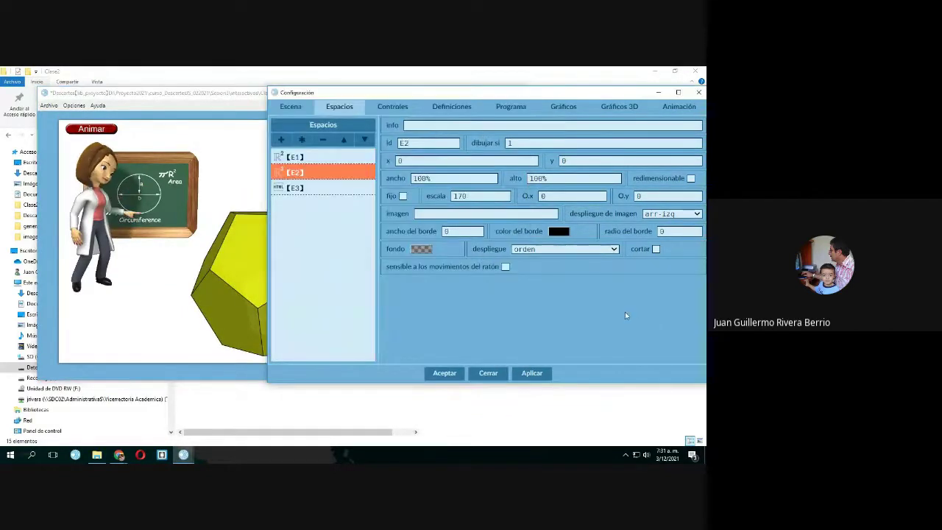
left_click(215, 281)
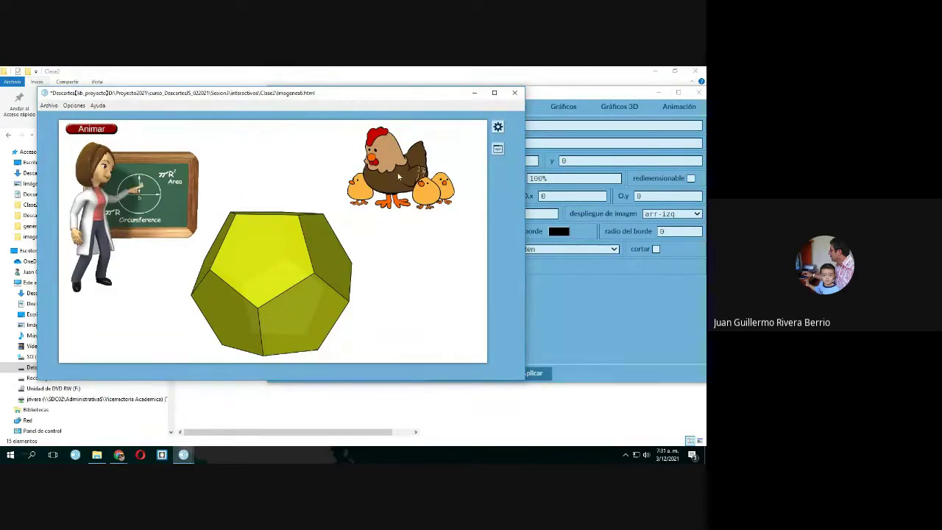
left_click(570, 304)
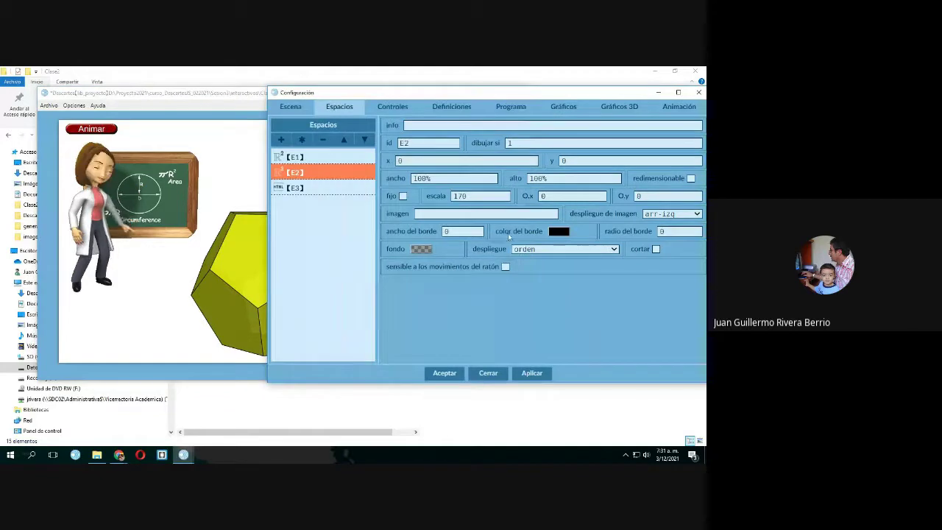
Remove the scale factors from the hen image's expression, leaving (6,3.5), and apply it with the scene window moved aside.
left_click_drag(234, 95, 71, 97)
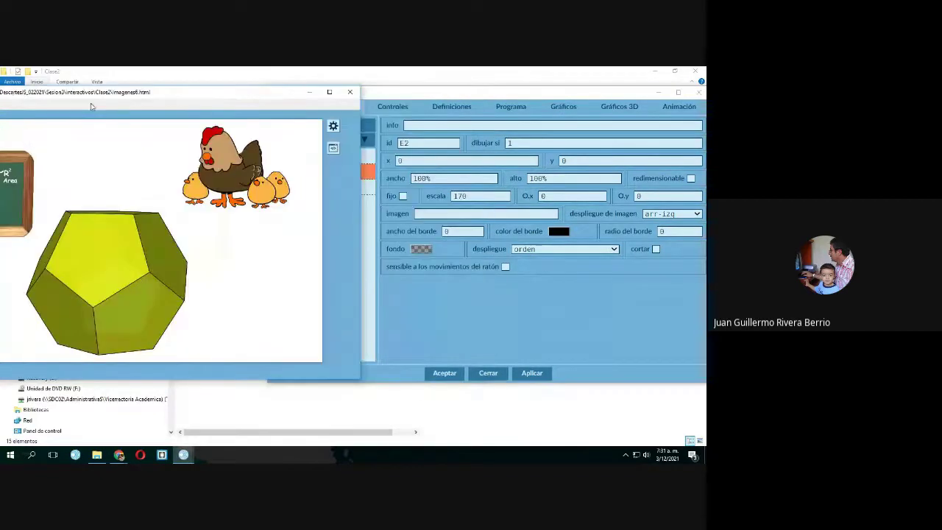
left_click(574, 294)
left_click(563, 106)
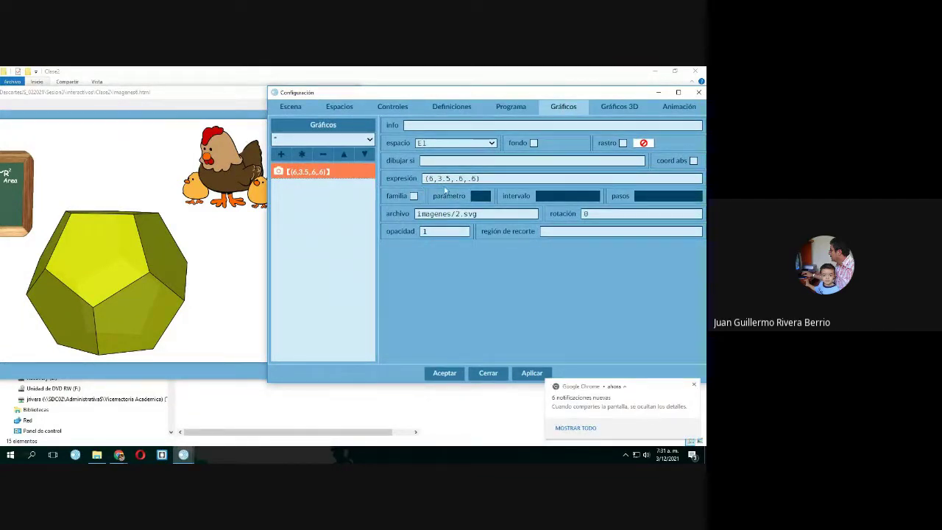
left_click_drag(456, 180, 475, 179)
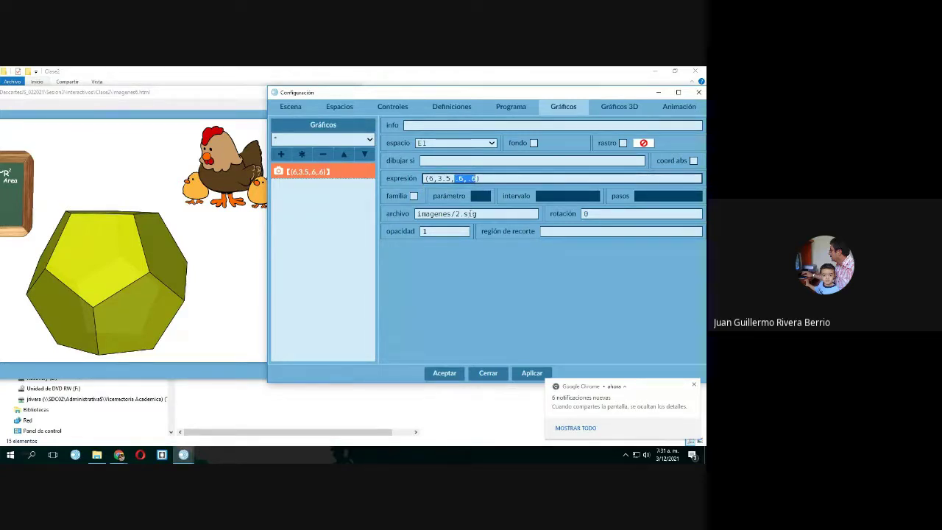
key("BackSpace")
left_click(530, 373)
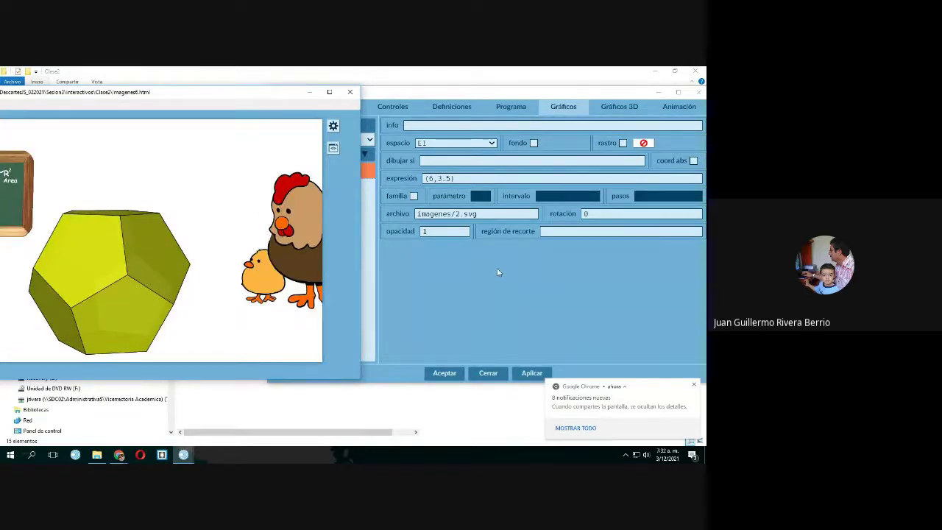
Add scale factors of 1 to the hen image's expression, making it (6,3.5,1,1), and apply it.
left_click(452, 178)
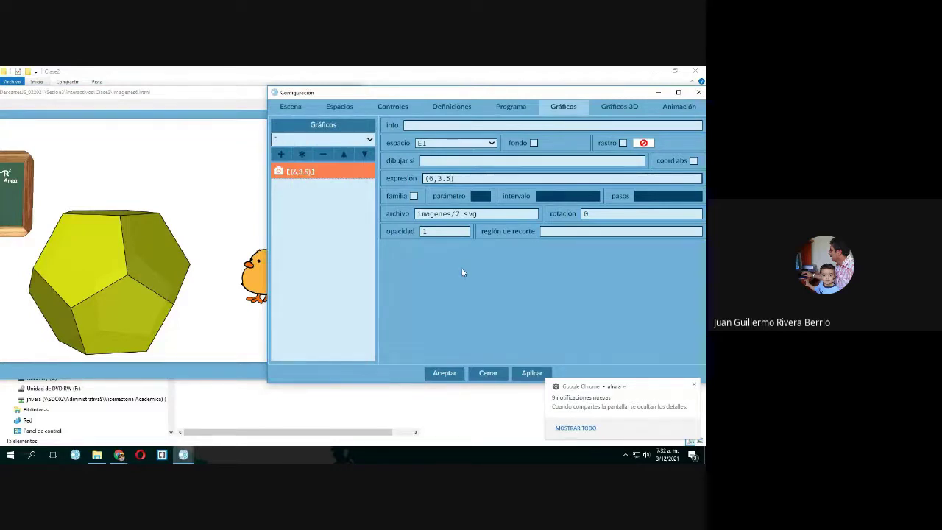
type(",1,1")
left_click(531, 373)
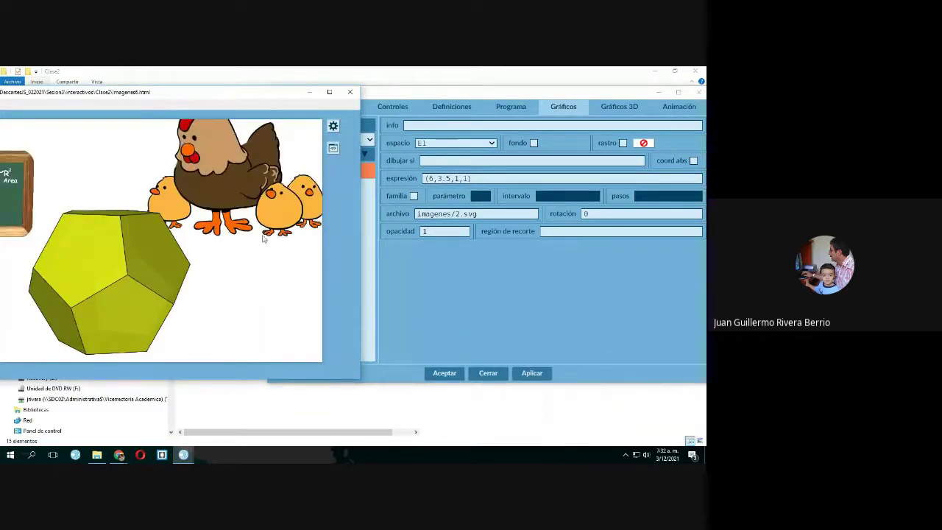
Set the hen image's horizontal scale and its vertical scale to 0.6, applying each change to the scene.
left_click(456, 179)
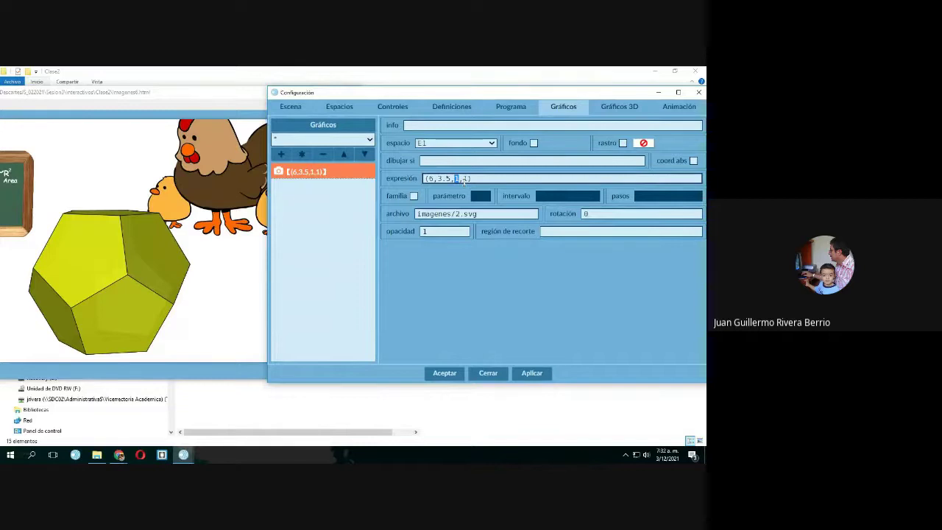
type(".6")
left_click(530, 373)
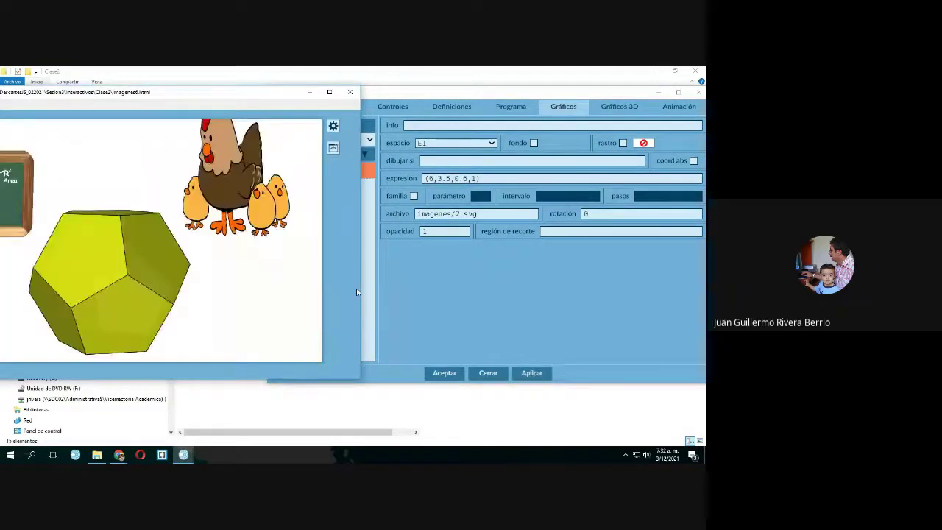
left_click(473, 178)
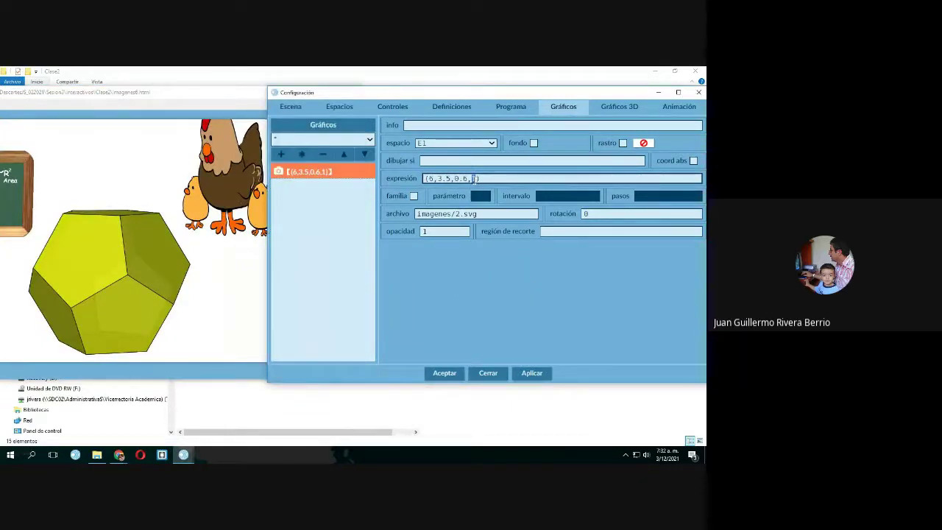
type("0.6")
left_click(531, 373)
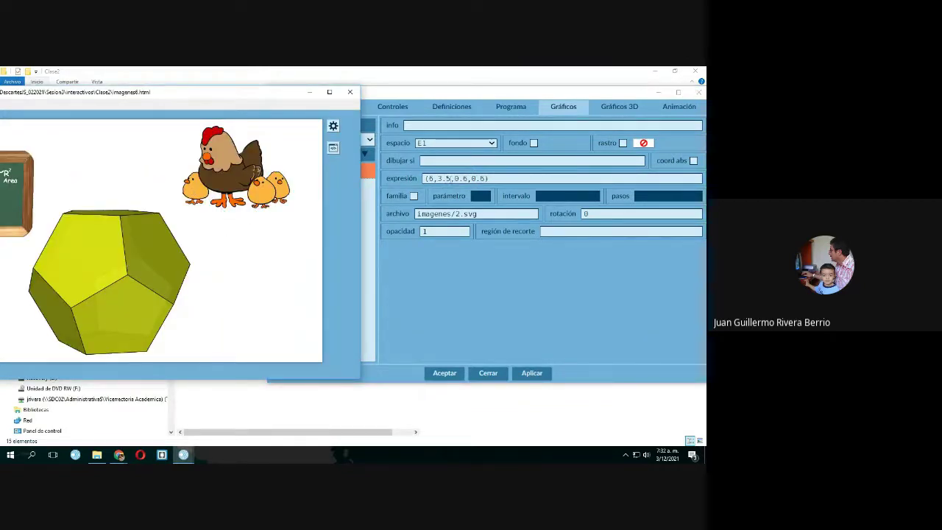
Mirror the hen image horizontally by setting its expression to (6,3.5,-0.6,0.6) and apply it.
left_click(455, 178)
type("-")
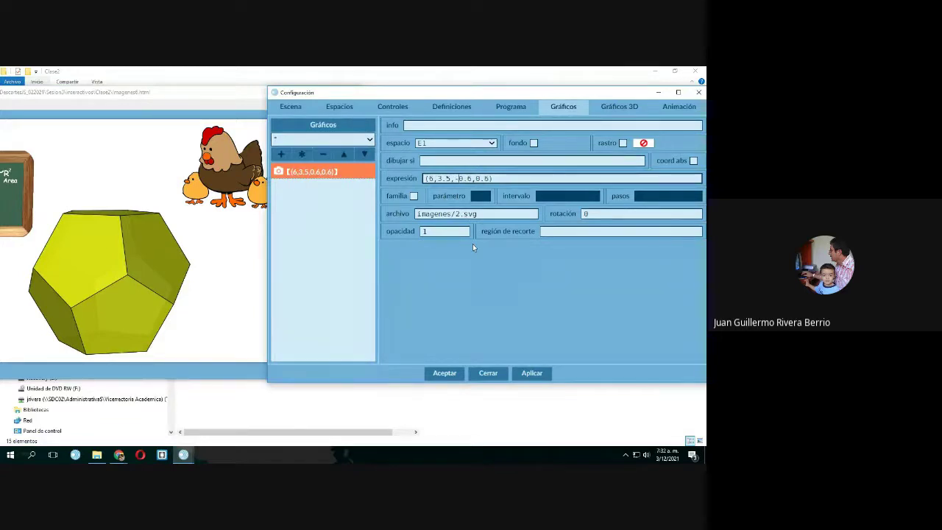
left_click_drag(341, 95, 365, 94)
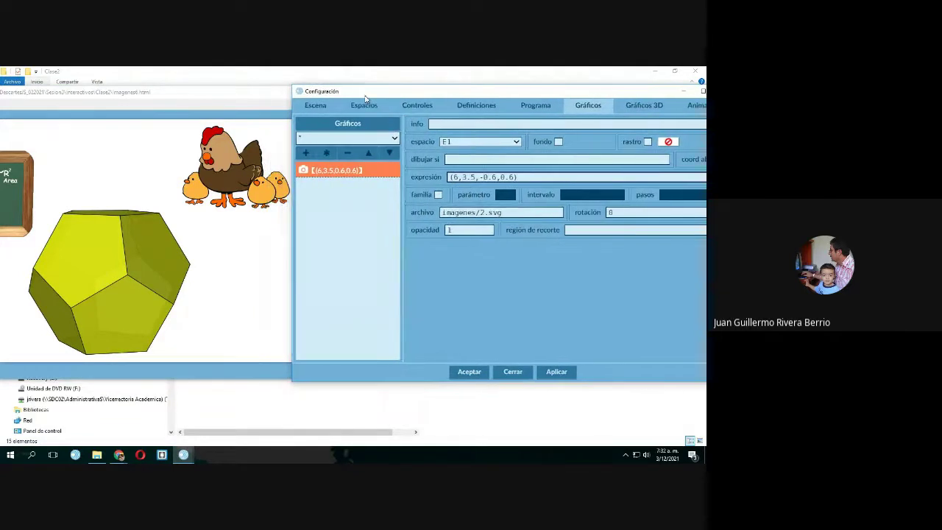
left_click(557, 372)
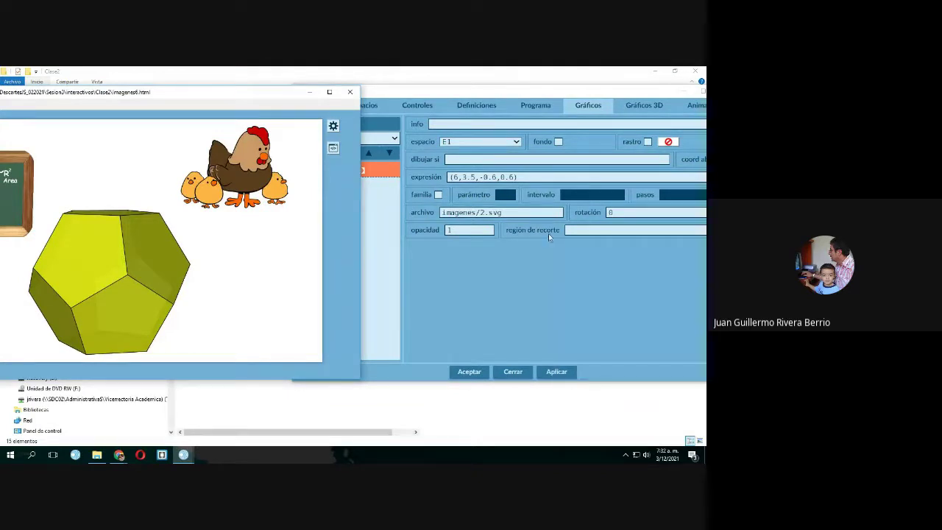
Try flipping the hen image vertically with a vertical scale of -0.6, then restore that scale to 0.6, applying both changes.
left_click(499, 177)
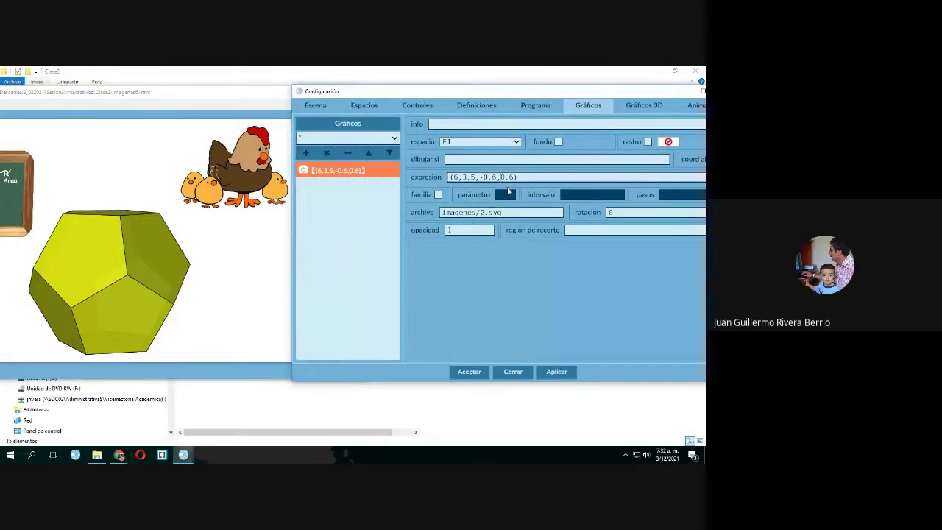
left_click(556, 371)
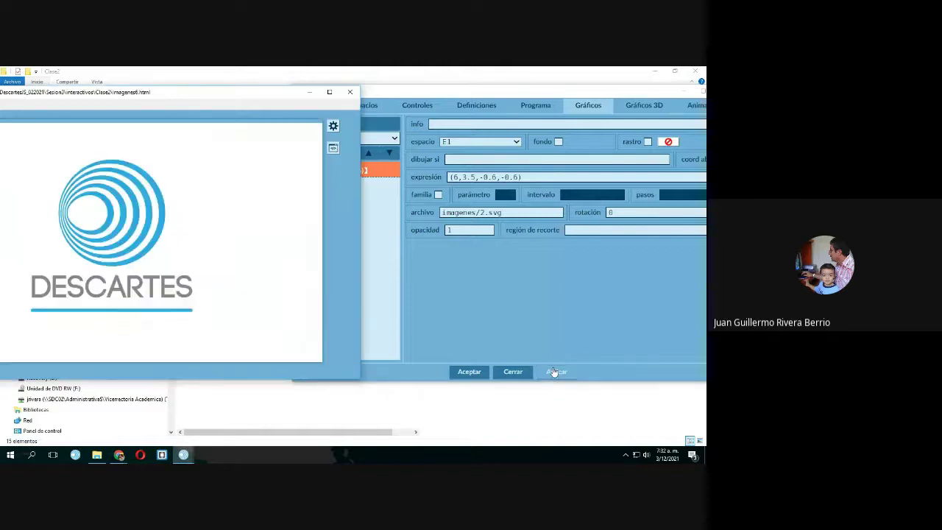
left_click(500, 177)
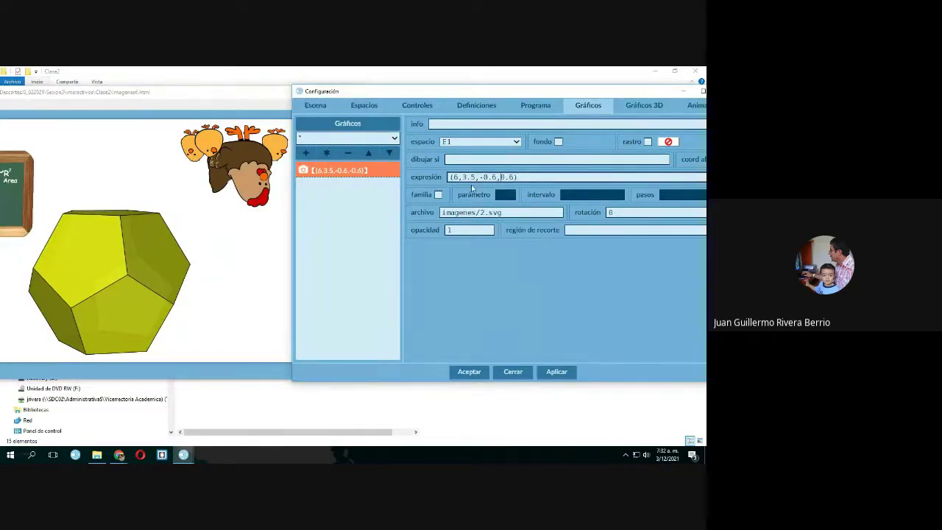
left_click_drag(479, 178, 512, 178)
left_click(557, 372)
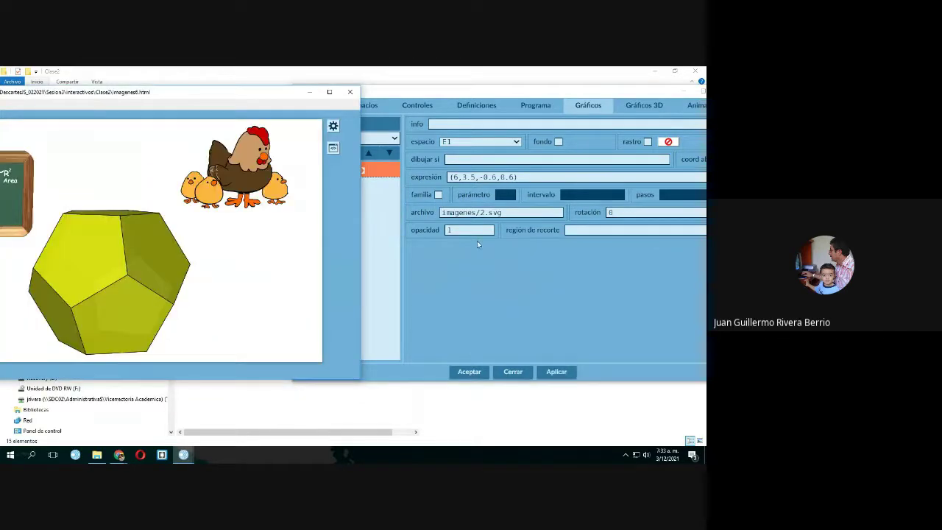
Undo the hen image's horizontal mirroring by setting its expression to (6,3.5,0.6,0.6), and apply it.
left_click(482, 176)
key("BackSpace")
left_click(553, 372)
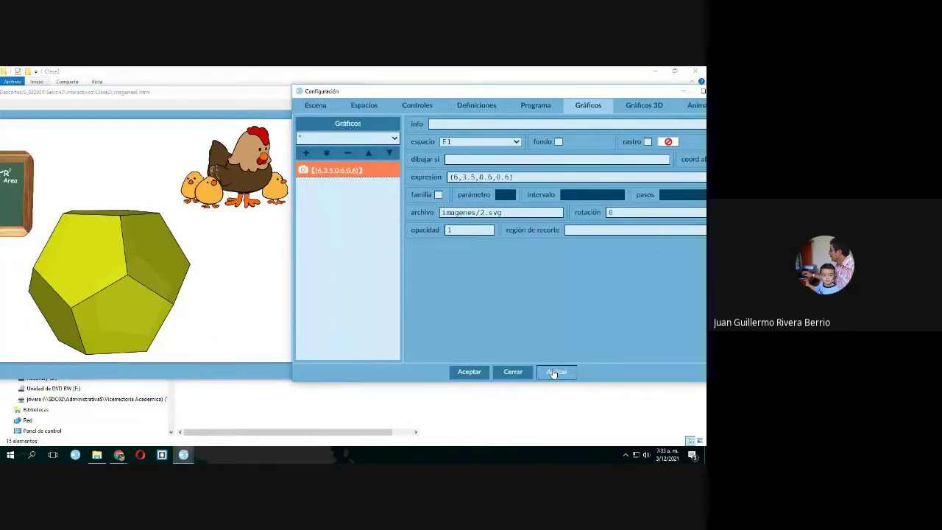
Bring the whole scene into view and compare it with the hen image's graphic settings.
left_click_drag(230, 100, 349, 96)
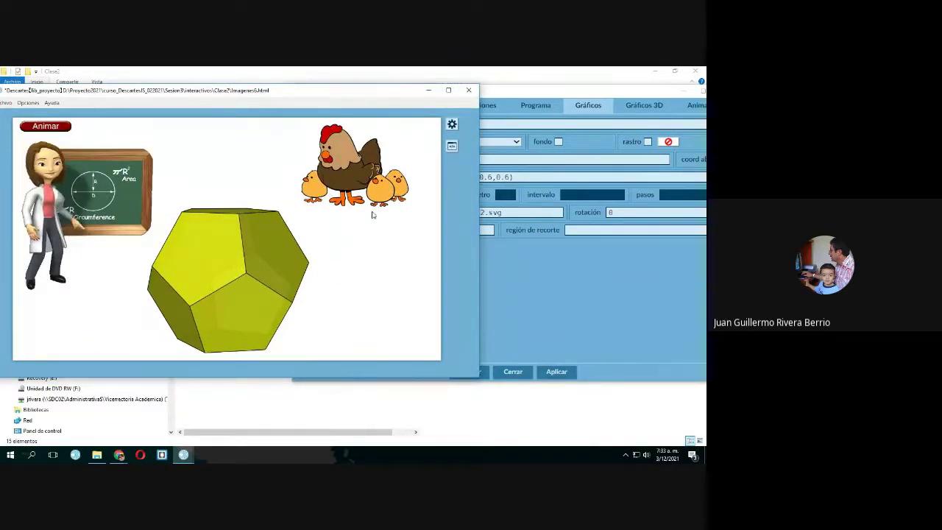
left_click(576, 269)
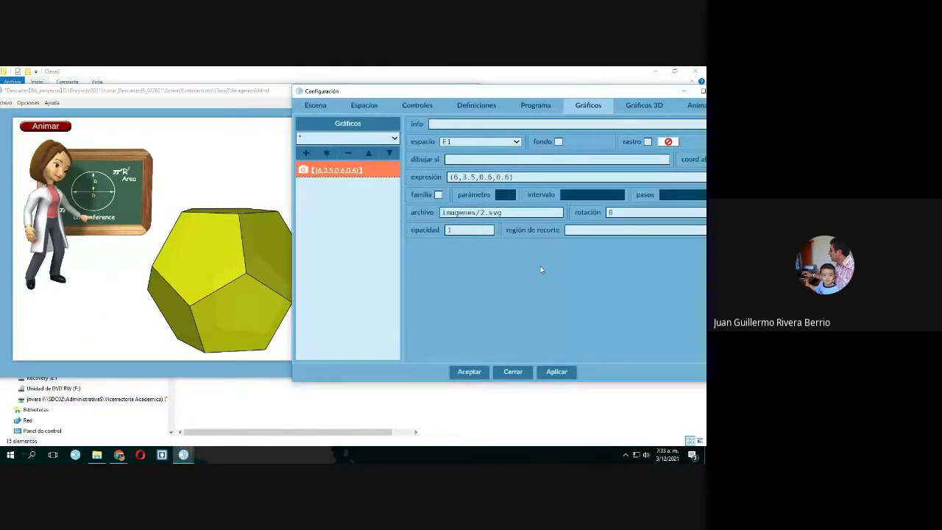
left_click(220, 173)
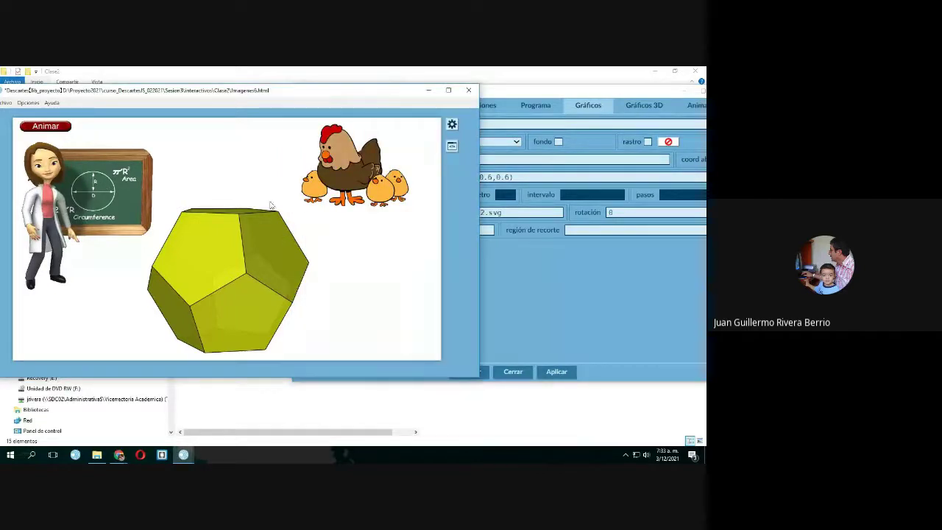
Try enlarging the hen image by setting its expression to (6,3.5,4,4), and apply the change.
left_click(542, 269)
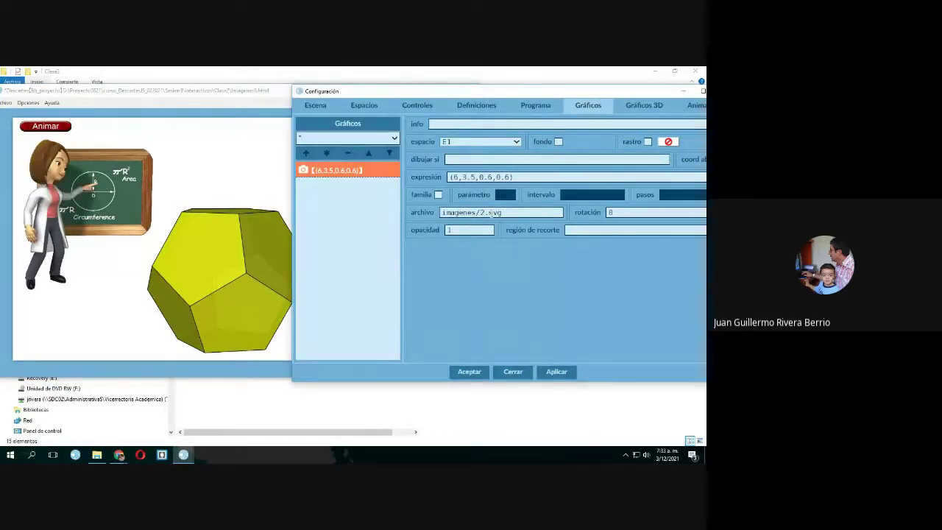
double_click(490, 213)
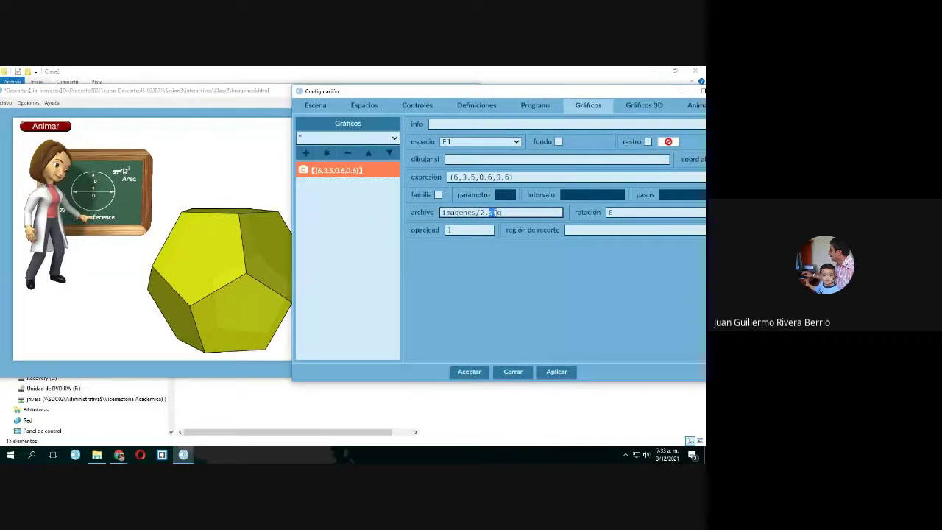
left_click(248, 139)
left_click_drag(243, 91, 147, 100)
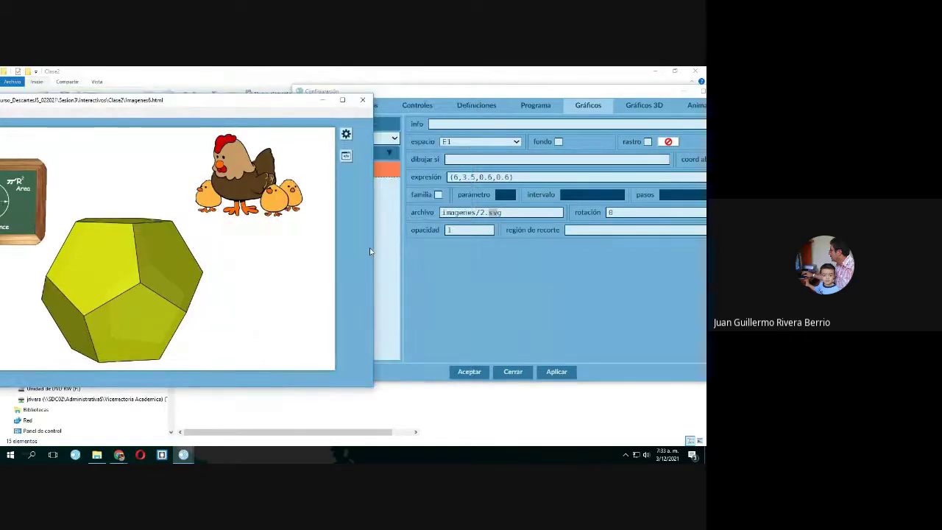
left_click(483, 178)
left_click_drag(490, 178, 491, 178)
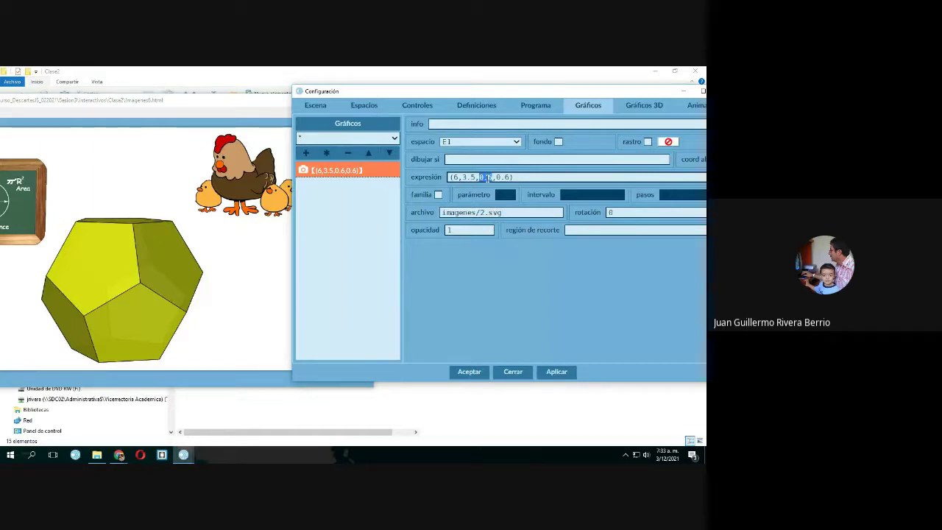
type("4,4")
left_click(557, 372)
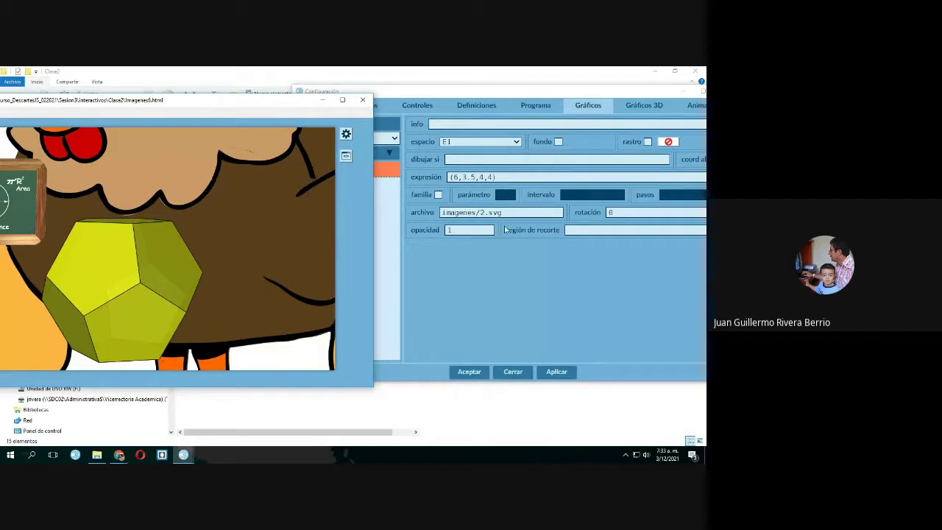
Undo the hen image's enlargement so its expression is (6,3.5,0.6,0.6) again, apply it and view the whole scene.
left_click(490, 177)
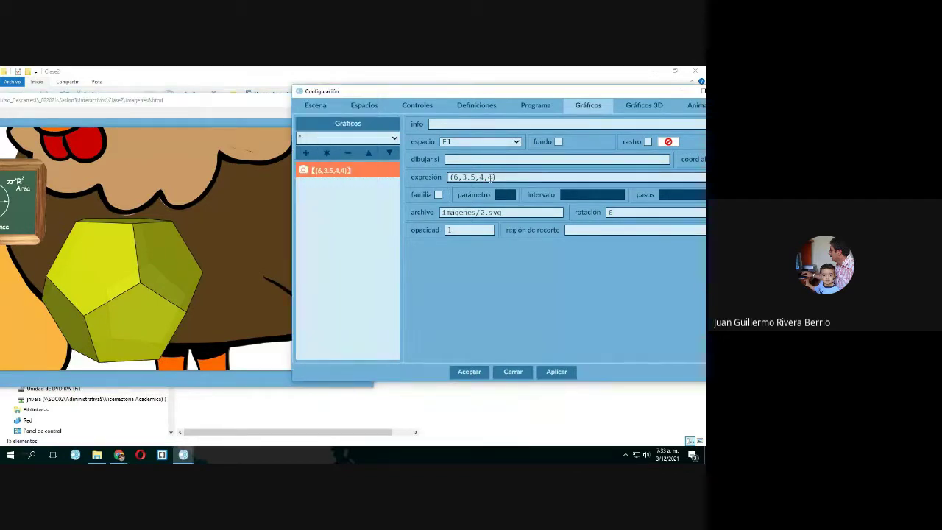
key("ctrl+z")
key("ctrl+z")
left_click(556, 373)
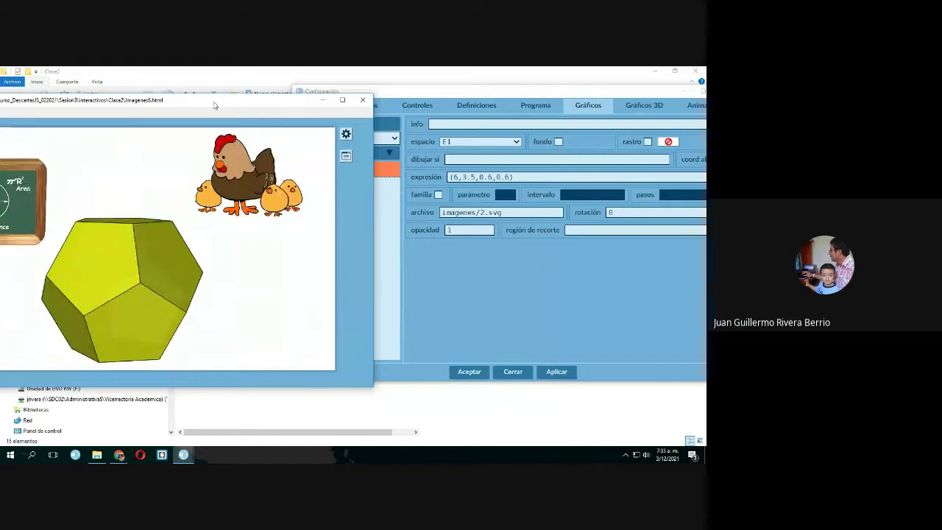
left_click_drag(214, 103, 374, 105)
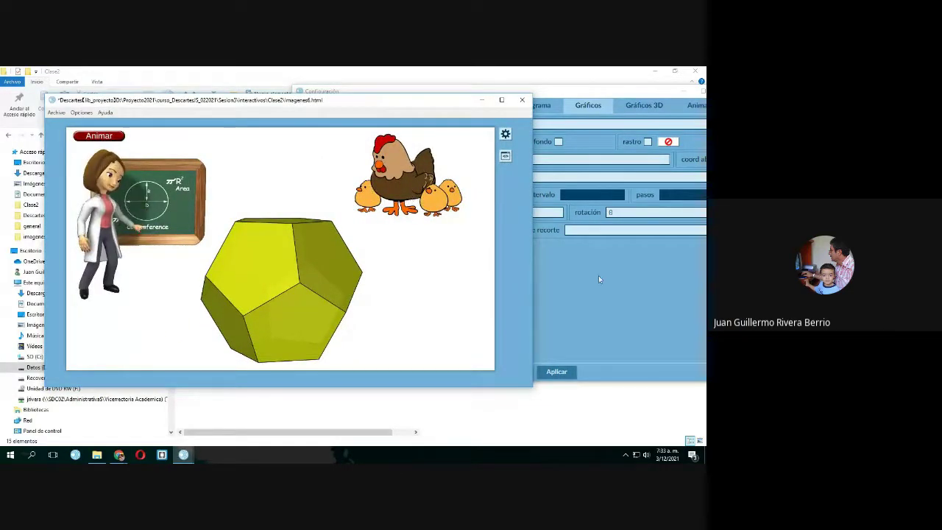
left_click(584, 256)
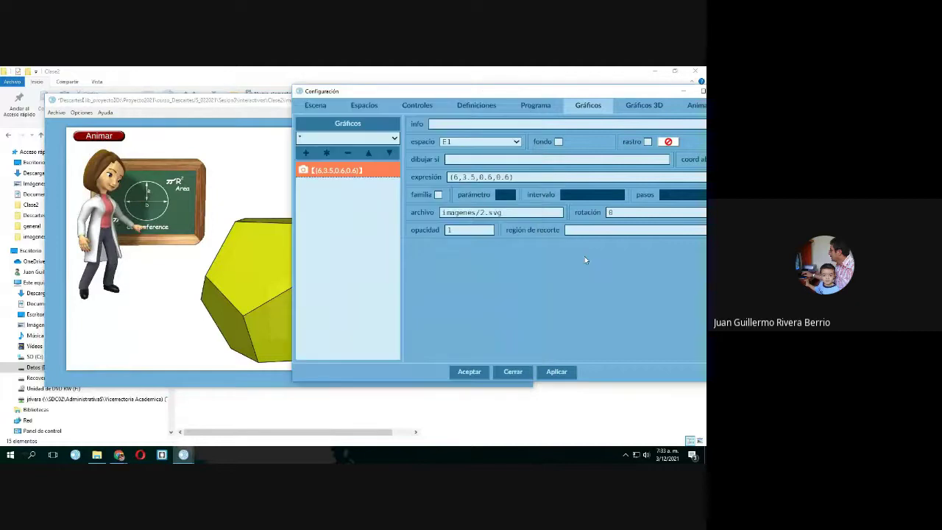
left_click(228, 203)
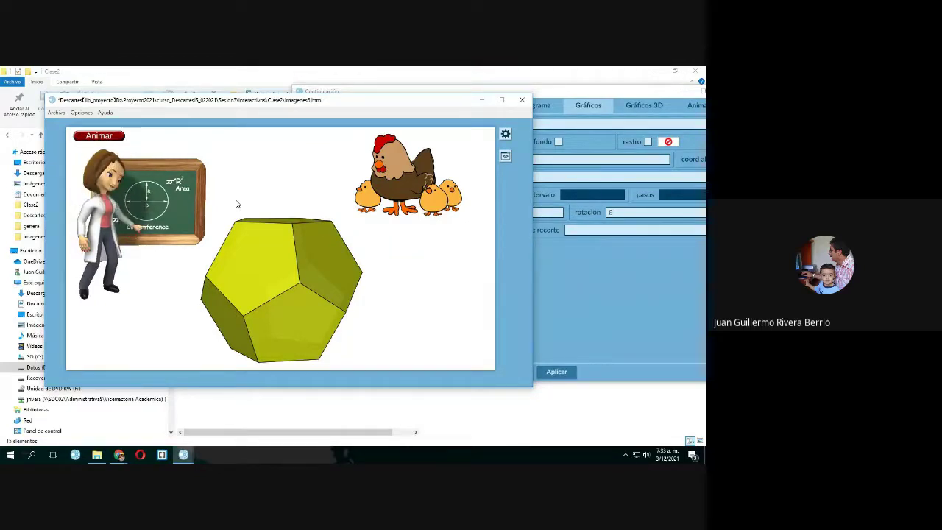
Clone the HTML space E3 under the name E4.
left_click(608, 291)
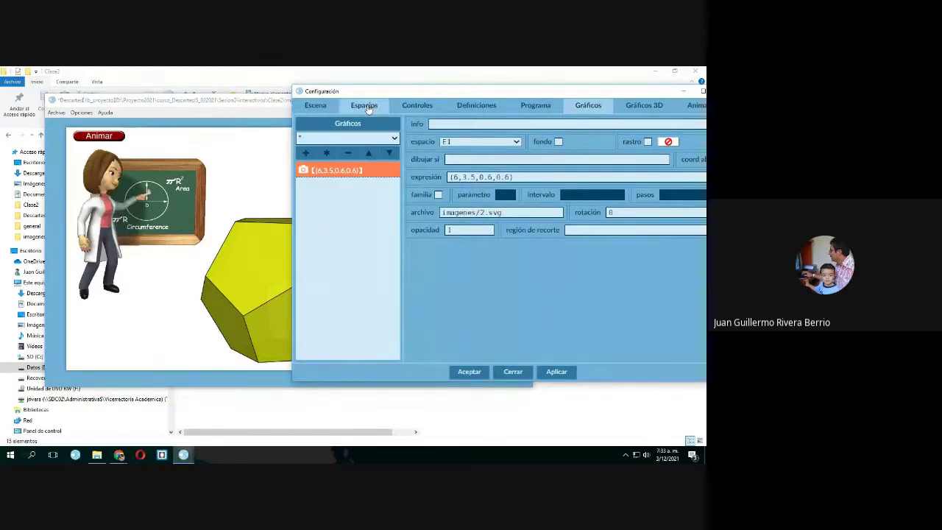
left_click(365, 106)
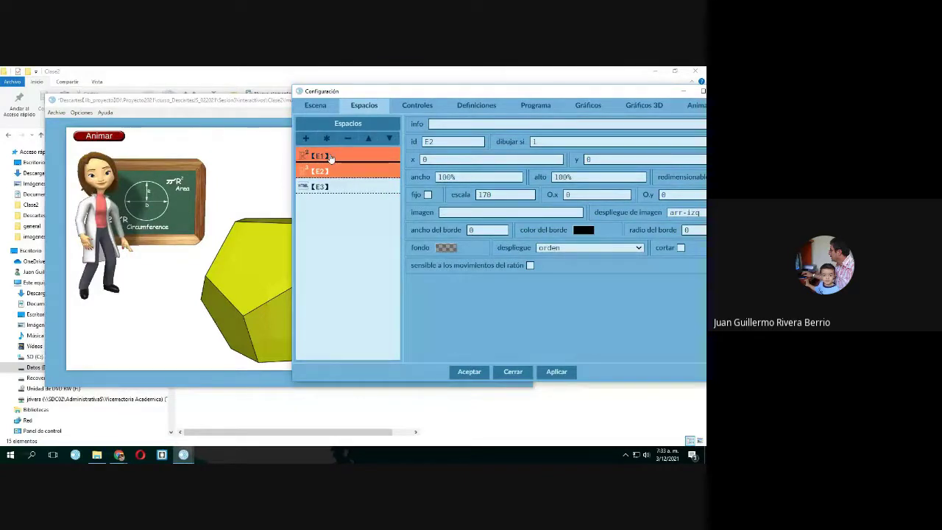
left_click(322, 186)
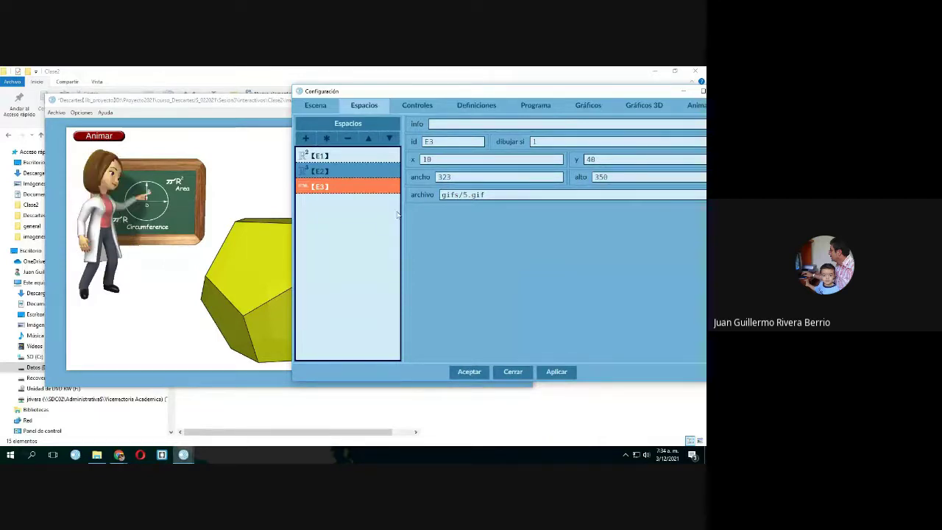
left_click(326, 139)
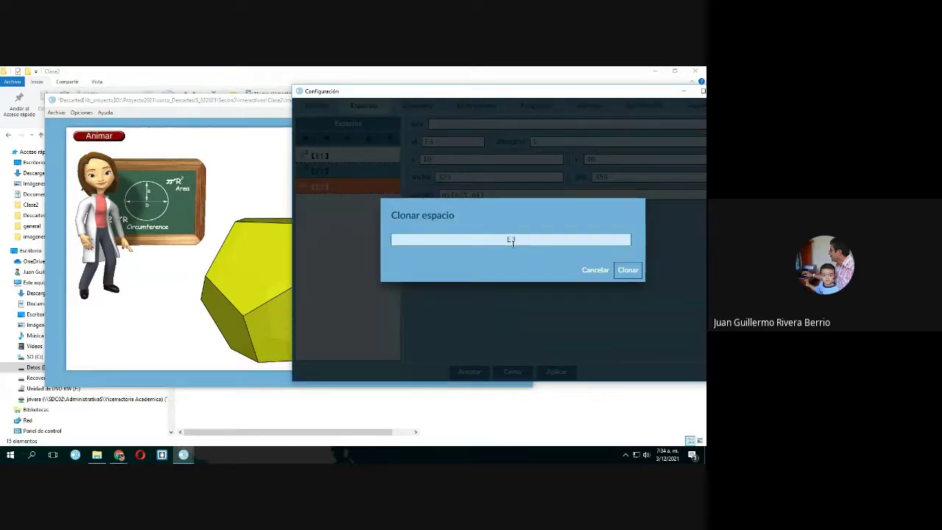
double_click(510, 240)
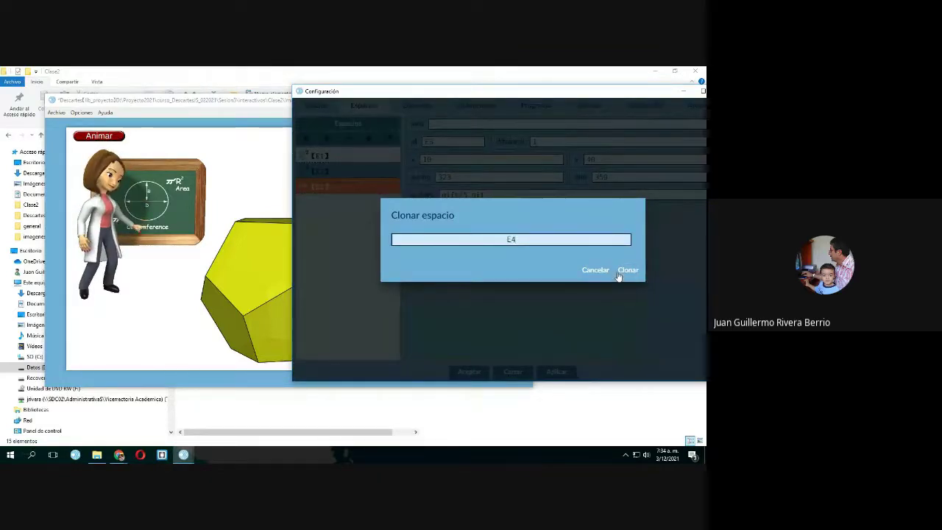
left_click(625, 271)
Look through the images in the project's gifs folder and set space E4's file to gifs/1.gif.
left_click(96, 454)
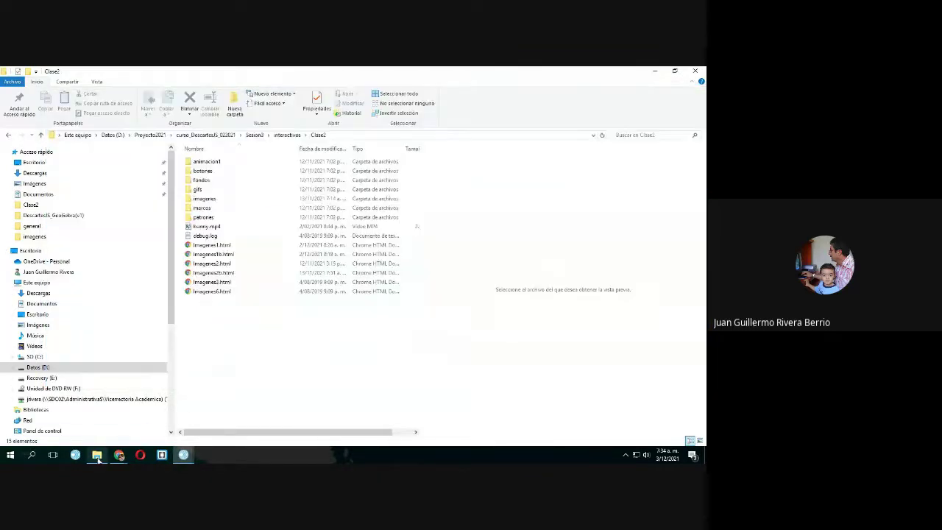
double_click(197, 189)
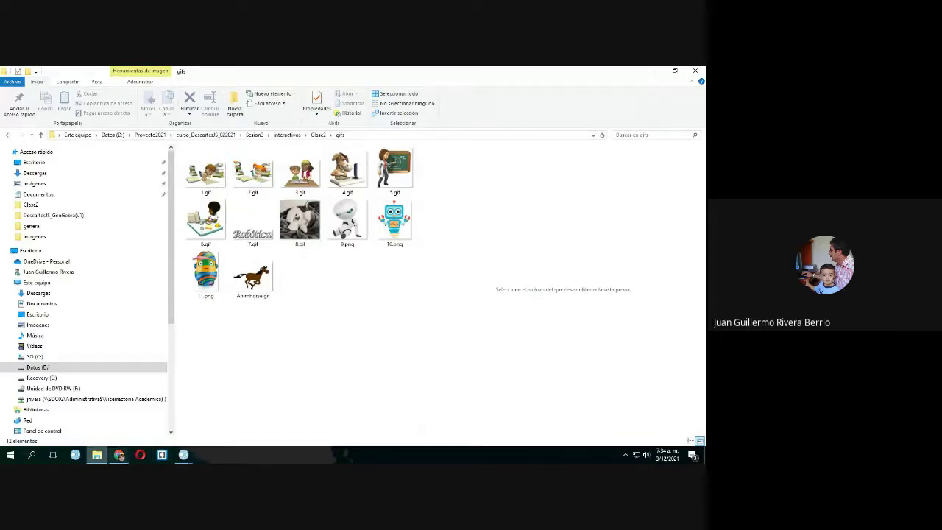
left_click(98, 456)
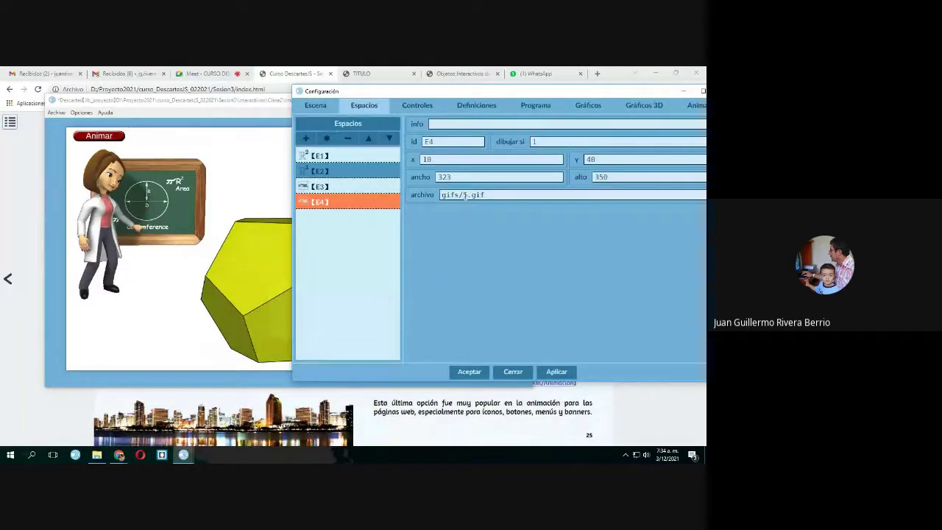
double_click(464, 195)
type("1")
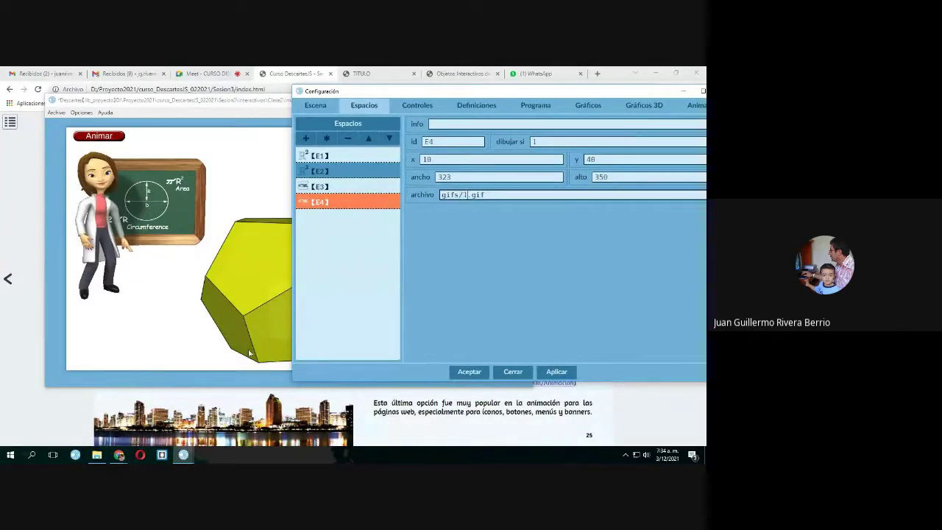
Look up the pixel width and height of 1.gif in its file properties, then return to the space settings.
left_click(96, 455)
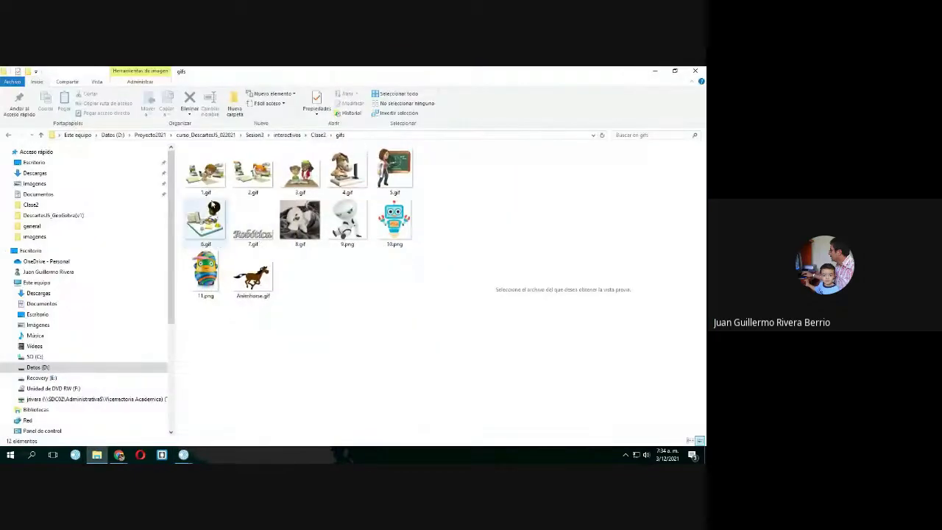
left_click(206, 184)
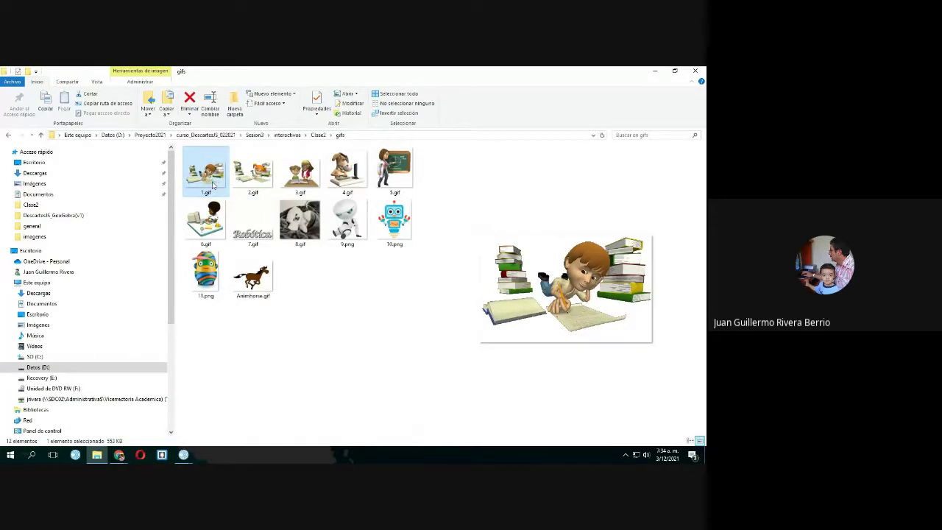
right_click(213, 186)
left_click(241, 439)
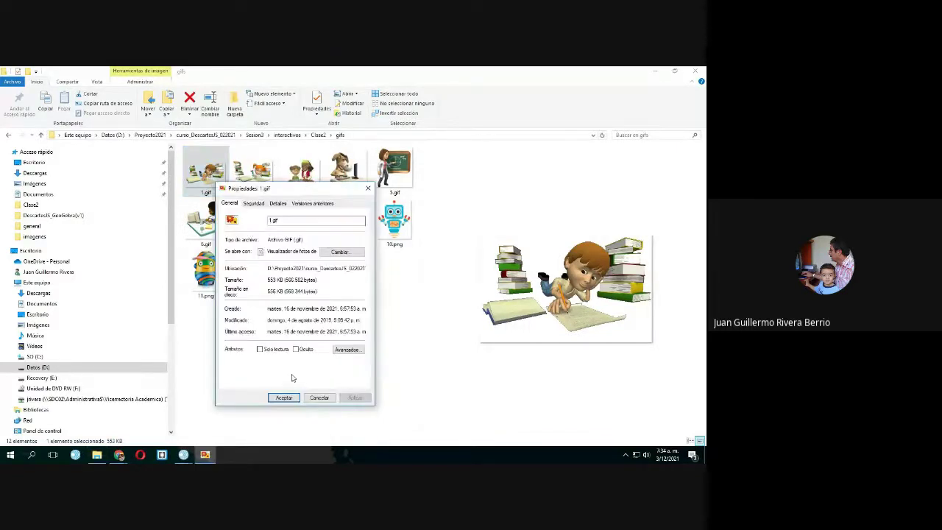
left_click(278, 203)
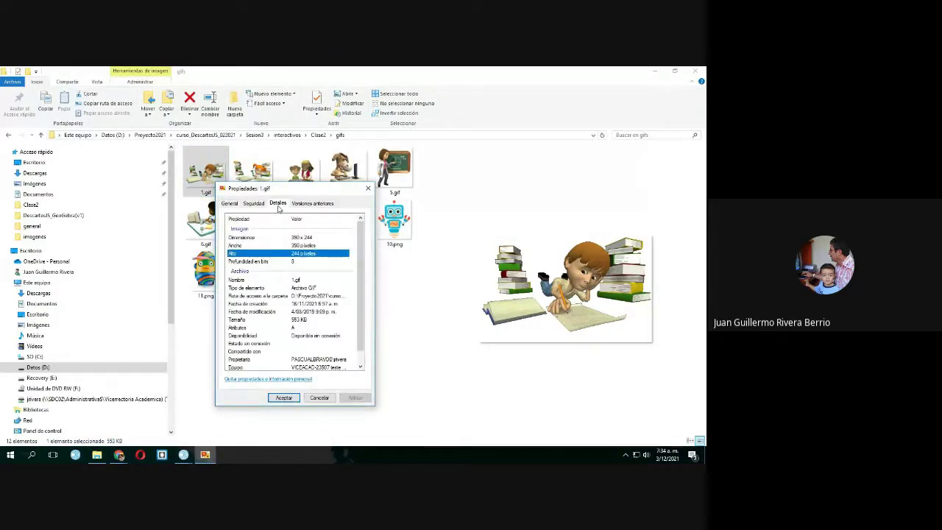
left_click(320, 397)
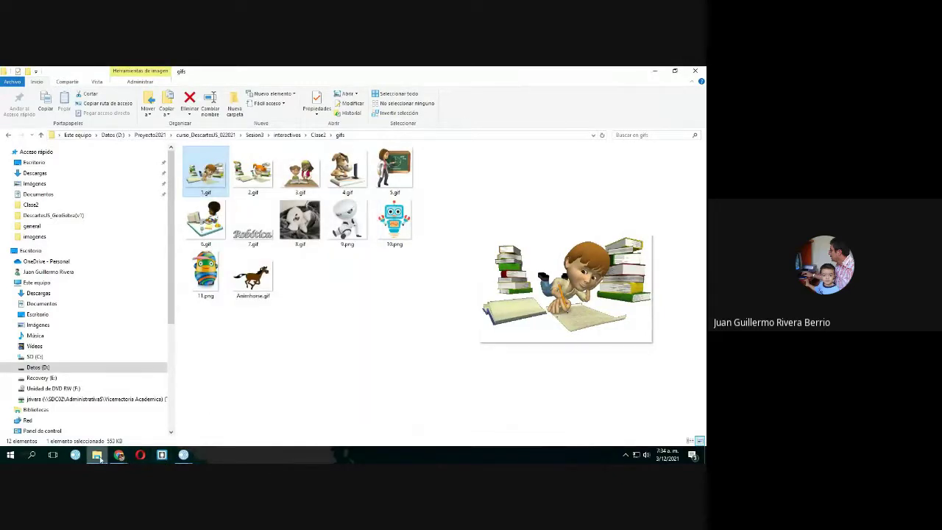
left_click(96, 455)
Set space E4's width to 390 and its height to 244.
left_click_drag(456, 177, 425, 185)
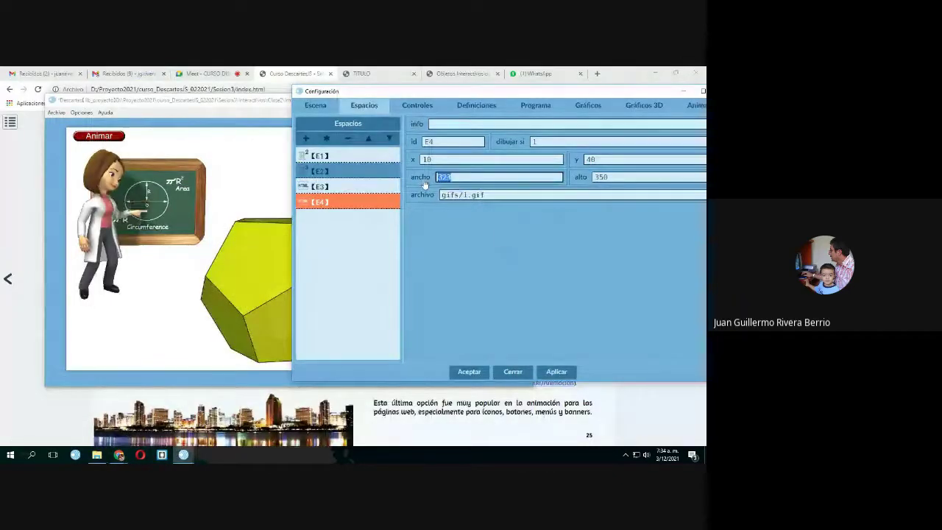
type("390")
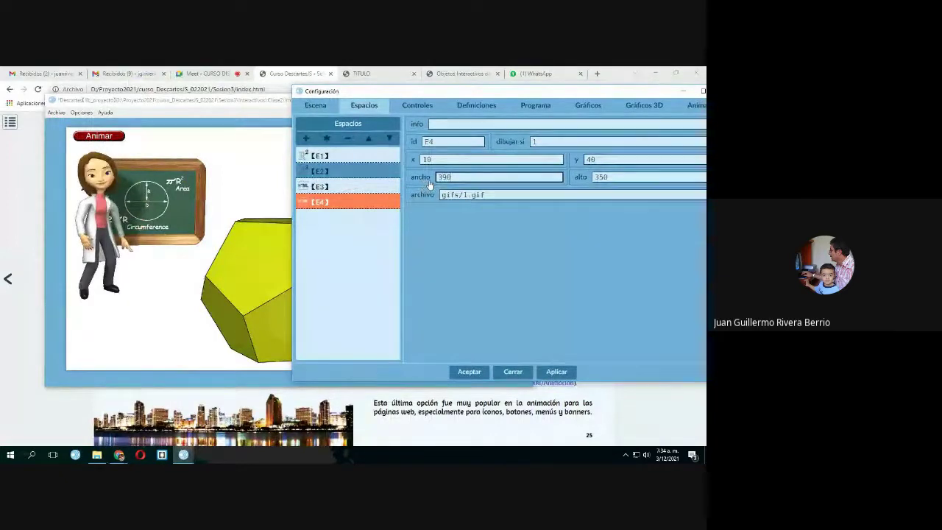
left_click_drag(632, 177, 588, 183)
type("2")
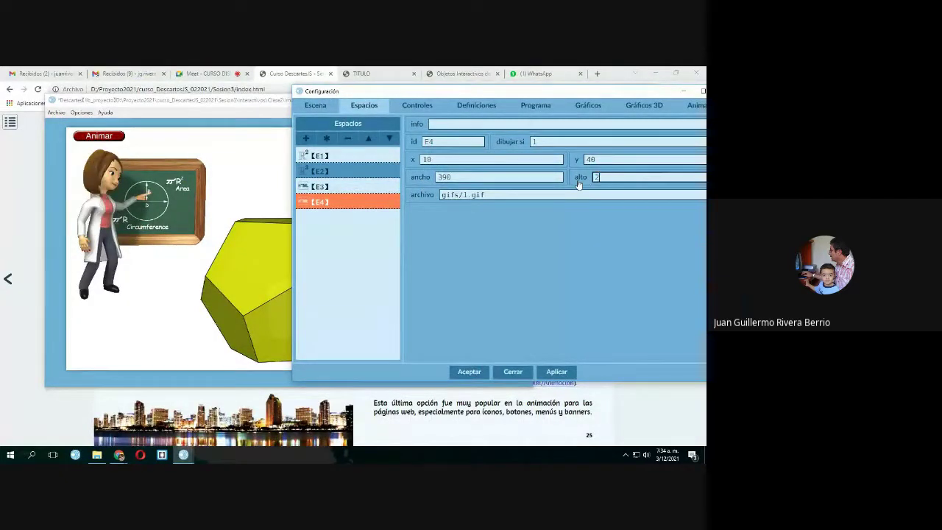
type("44")
Set space E4's x position to 250, apply it and check the GIF's placement in the scene.
double_click(250, 102)
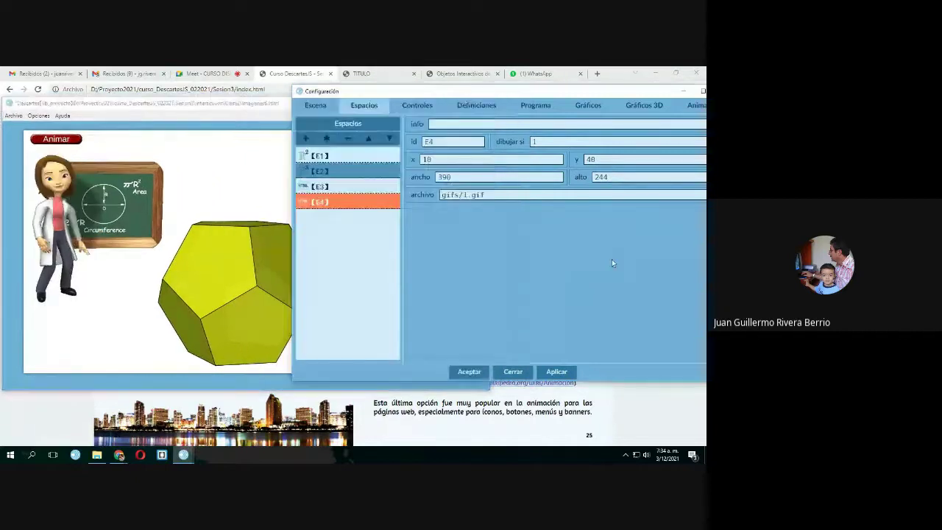
double_click(439, 160)
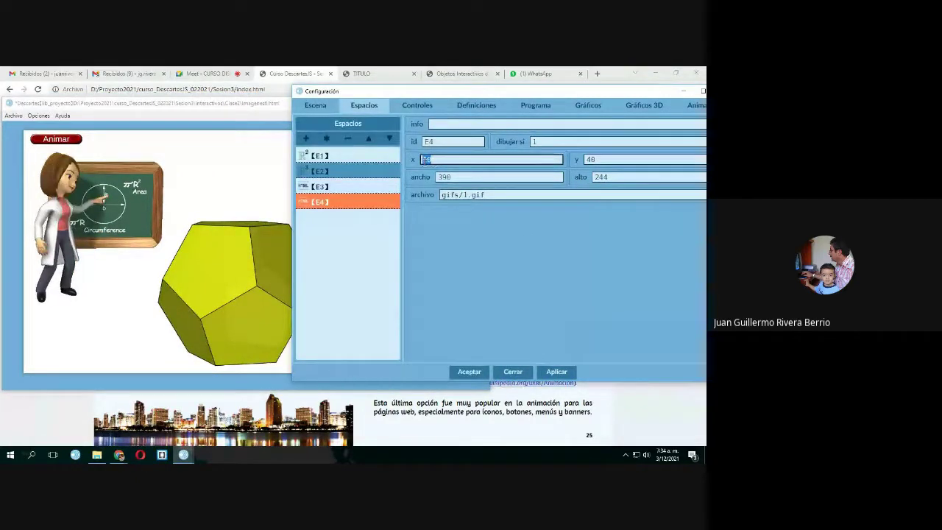
type("350")
left_click(553, 371)
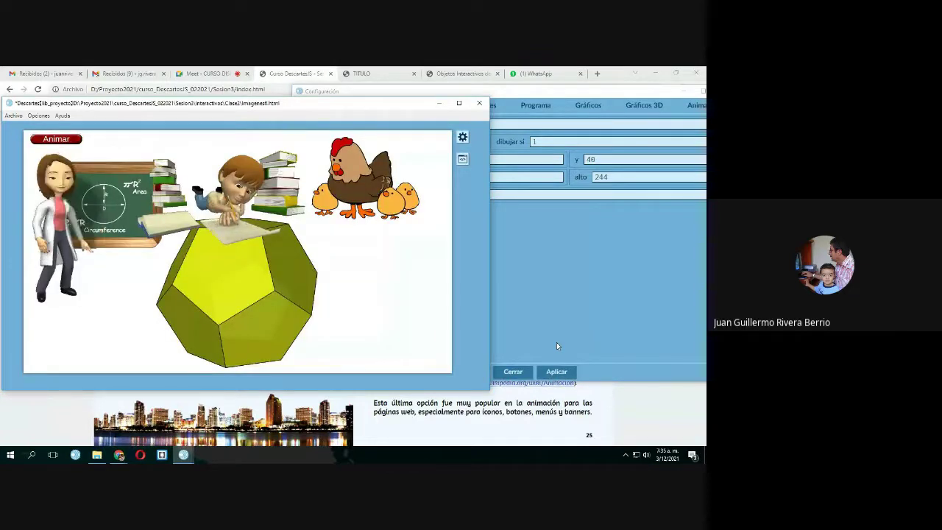
left_click(632, 267)
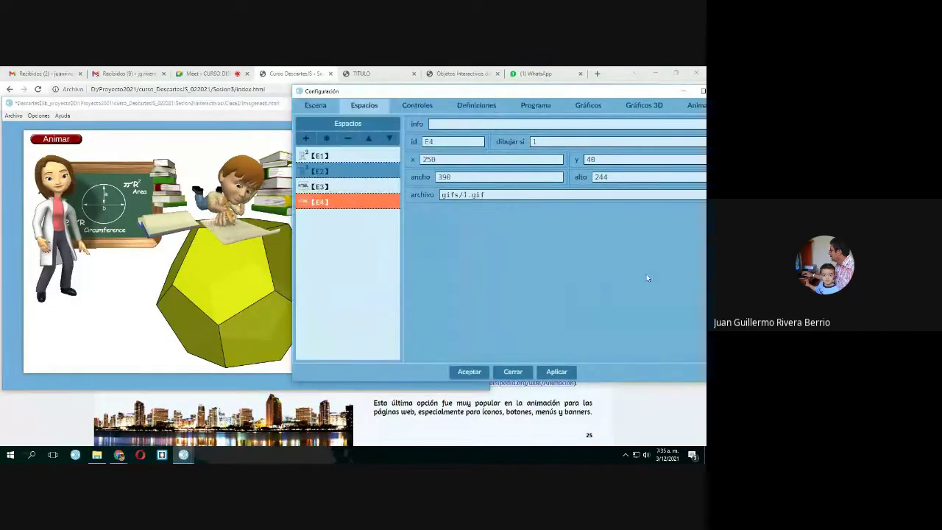
left_click_drag(258, 112, 217, 111)
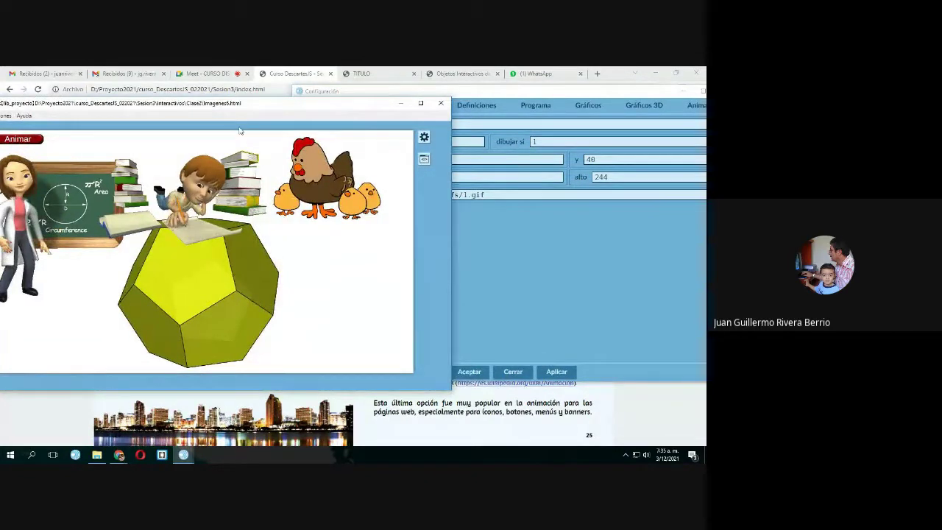
left_click_drag(248, 109, 310, 112)
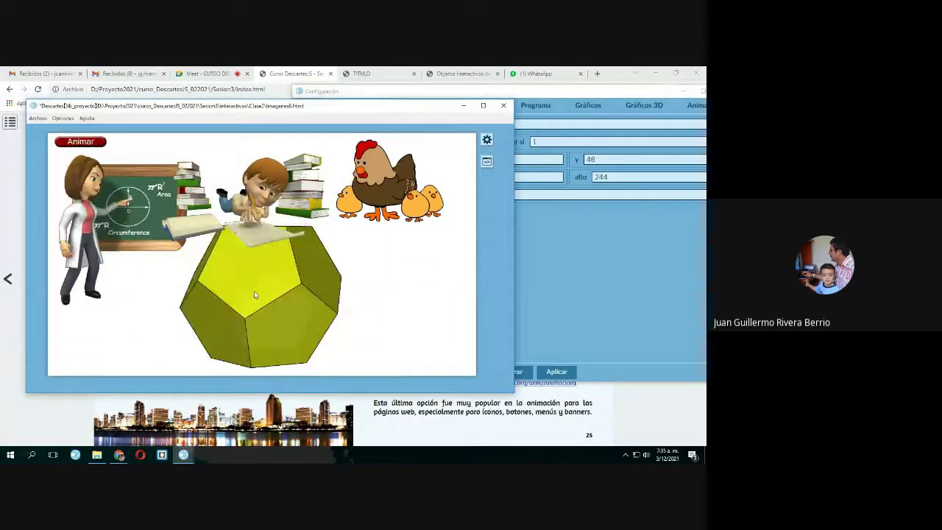
Review the settings of space E2 and the types available for a new space, without adding one.
left_click(596, 296)
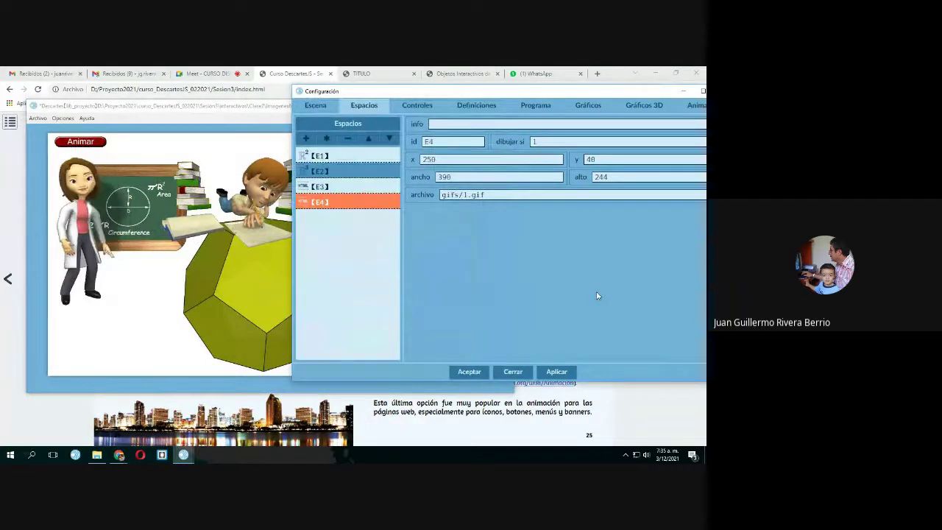
left_click(316, 171)
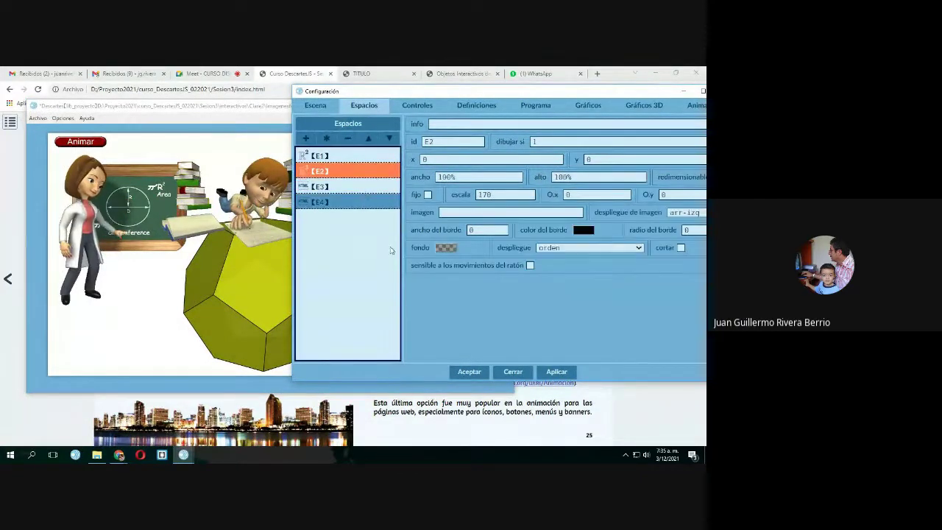
mouse_move(462, 272)
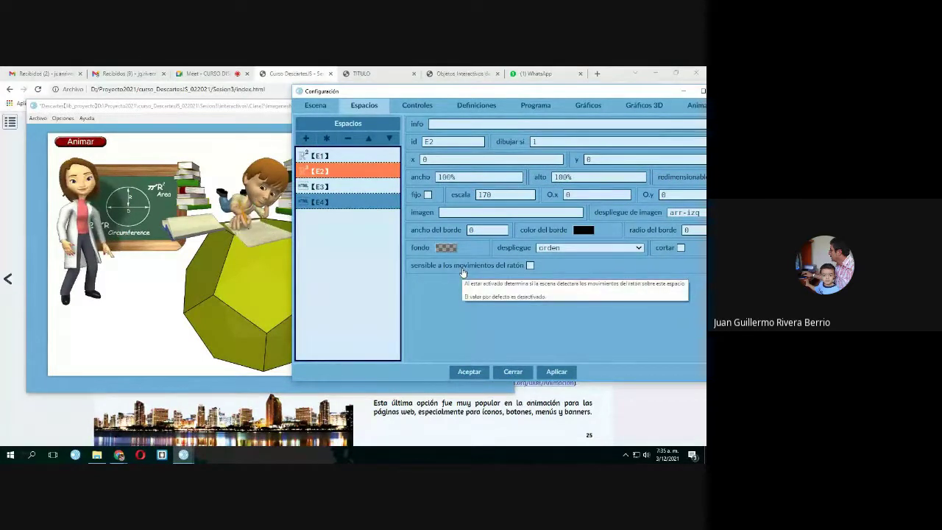
left_click(305, 138)
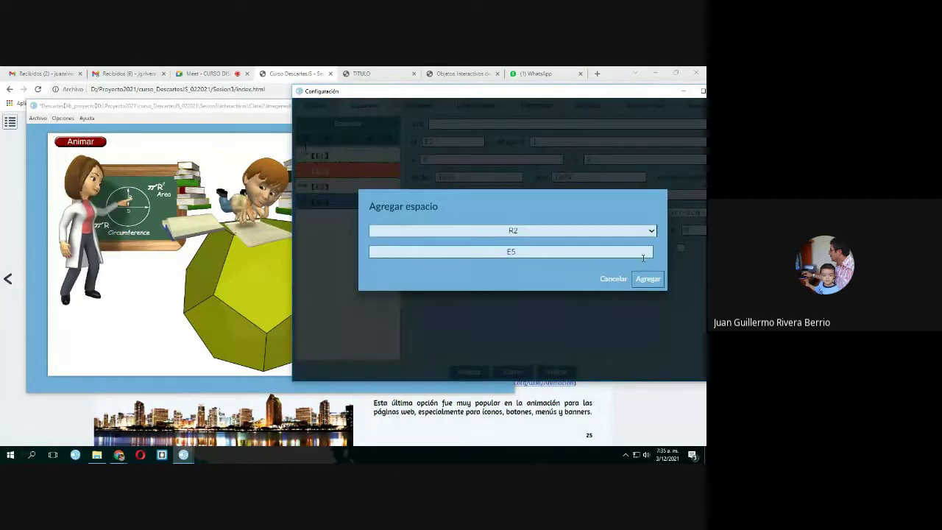
left_click(651, 231)
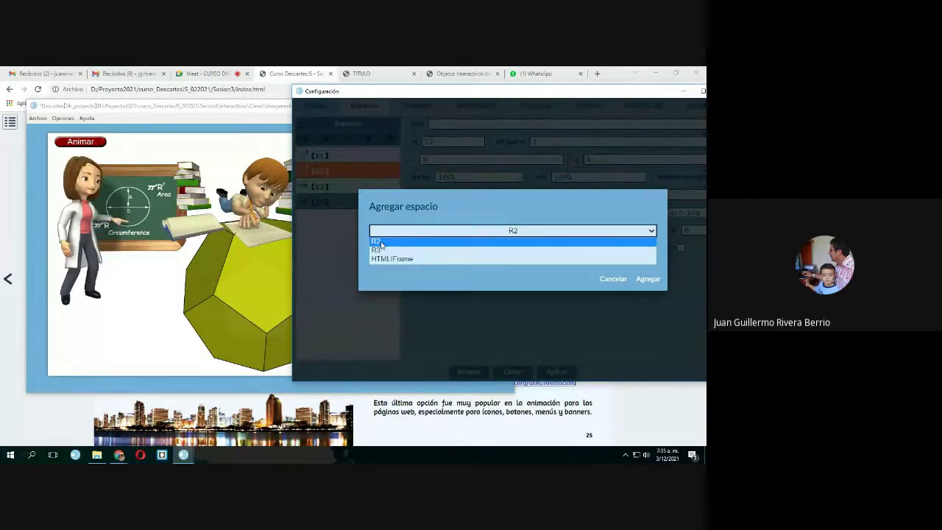
left_click(610, 284)
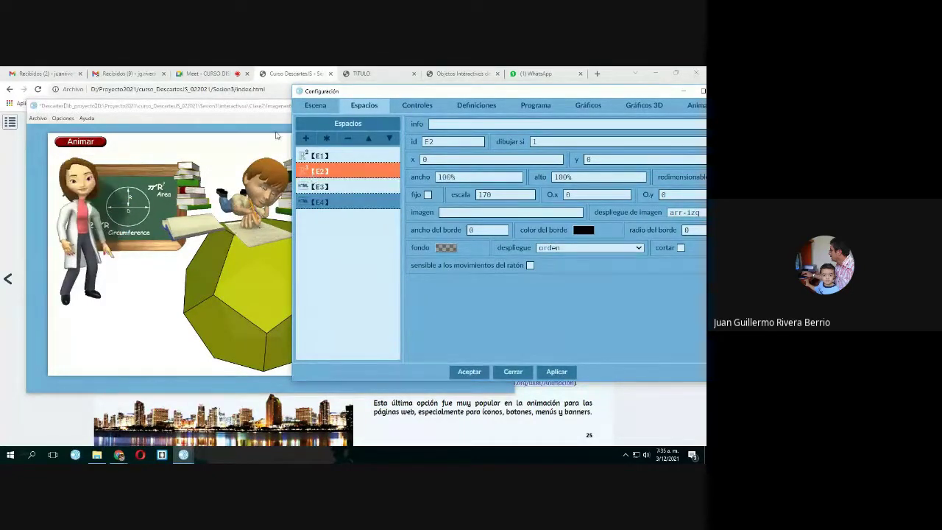
Set the 3D draw condition to 1 for the icosahedron and 0 for the dodecahedron, and apply the changes.
left_click_drag(241, 110, 170, 111)
left_click(547, 297)
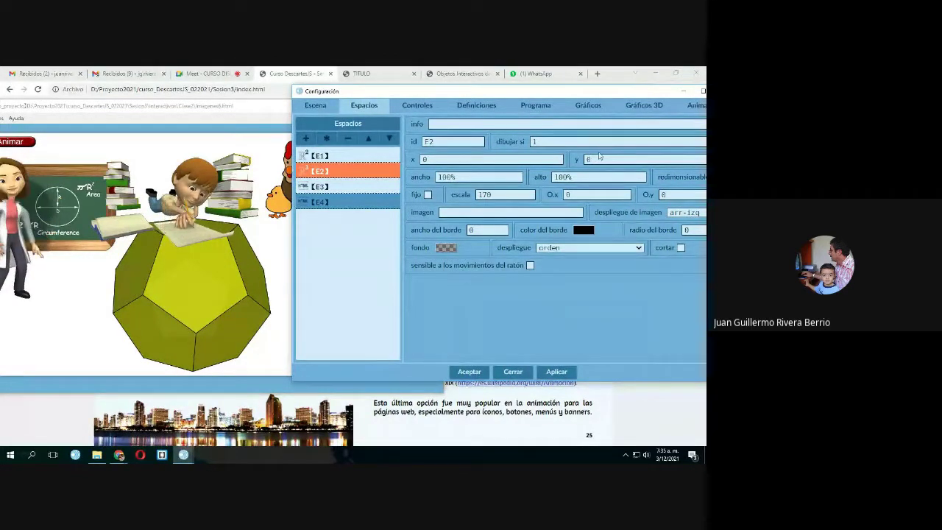
left_click(645, 107)
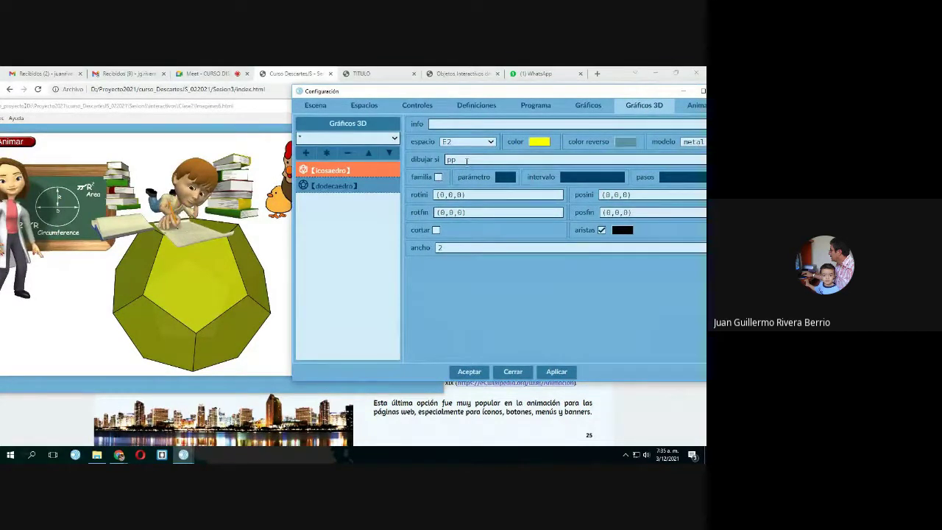
left_click_drag(466, 160, 446, 159)
key("BackSpace")
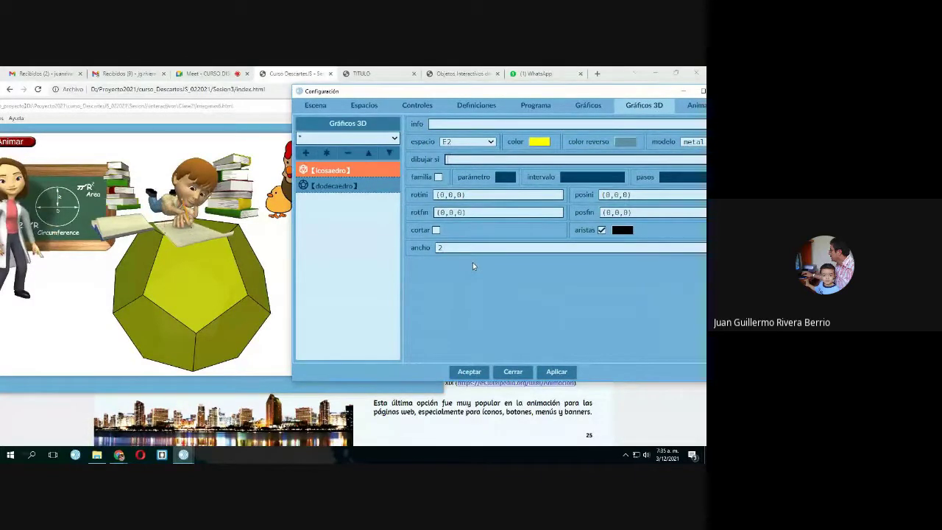
type("1")
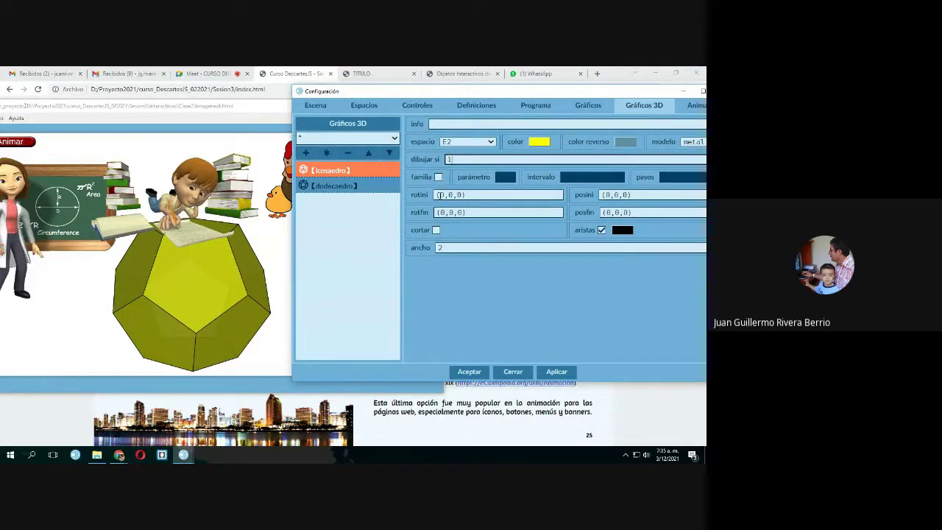
left_click(351, 185)
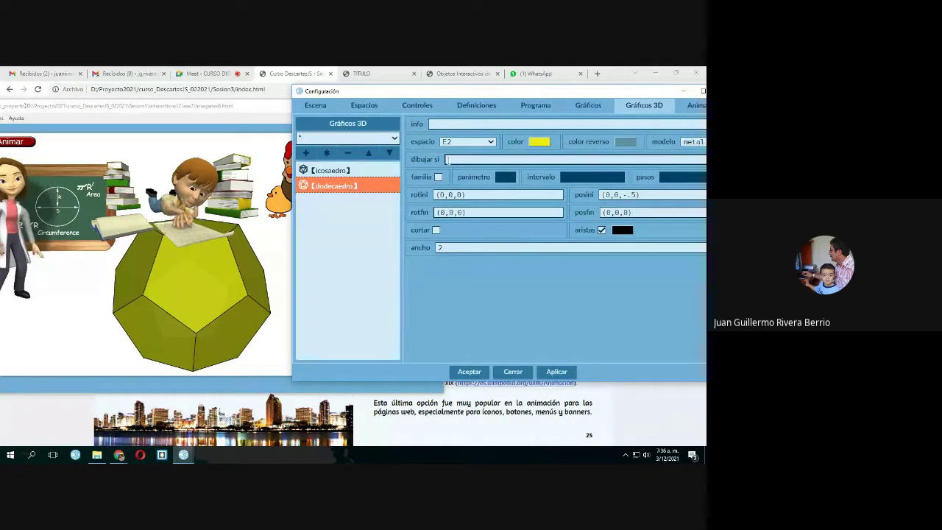
left_click(553, 371)
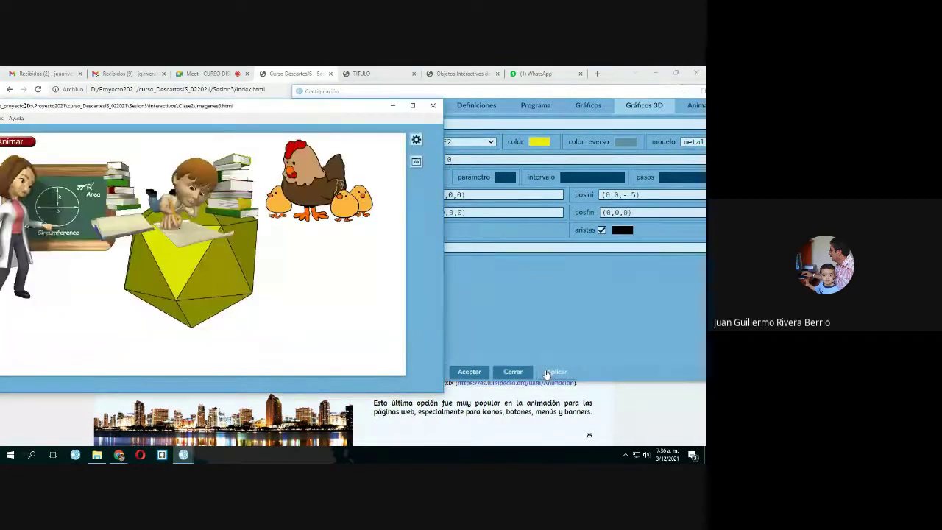
Rotate the icosahedron in the scene preview and run its animation.
left_click_drag(219, 279, 152, 284)
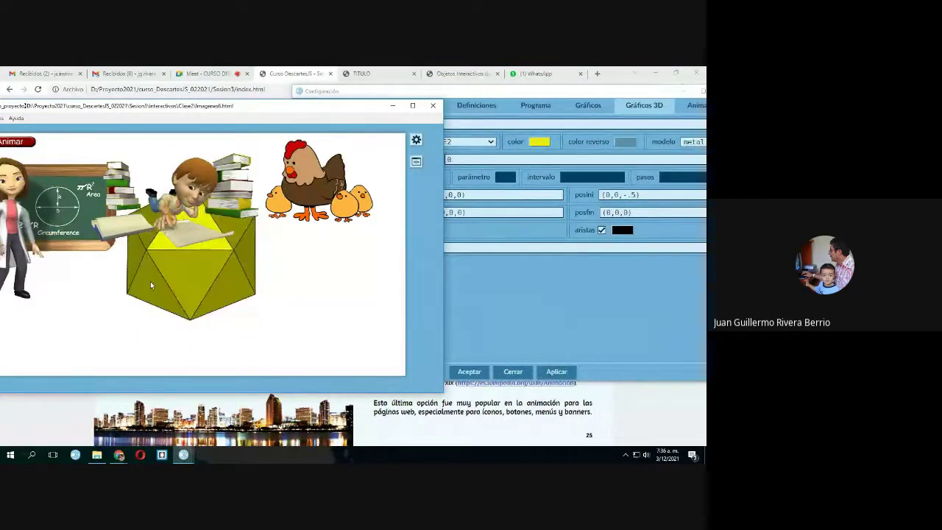
left_click(579, 330)
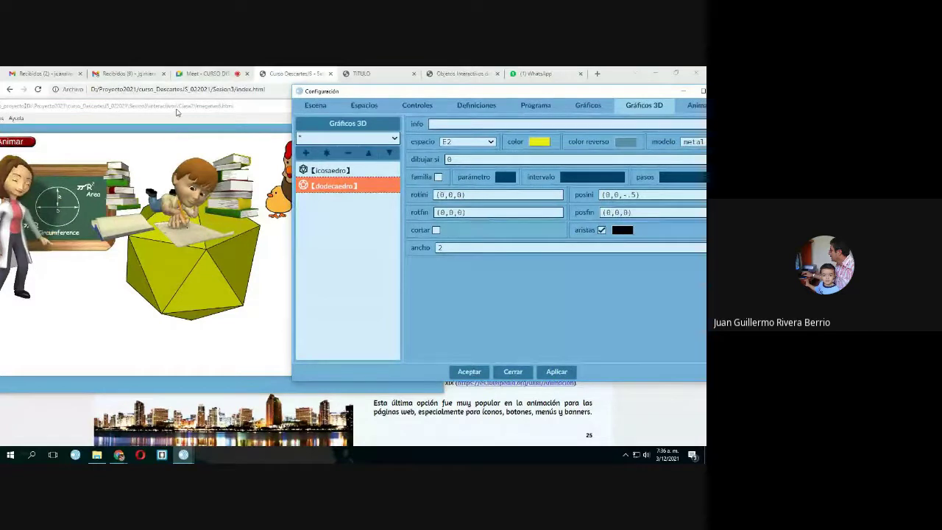
left_click_drag(176, 112, 283, 112)
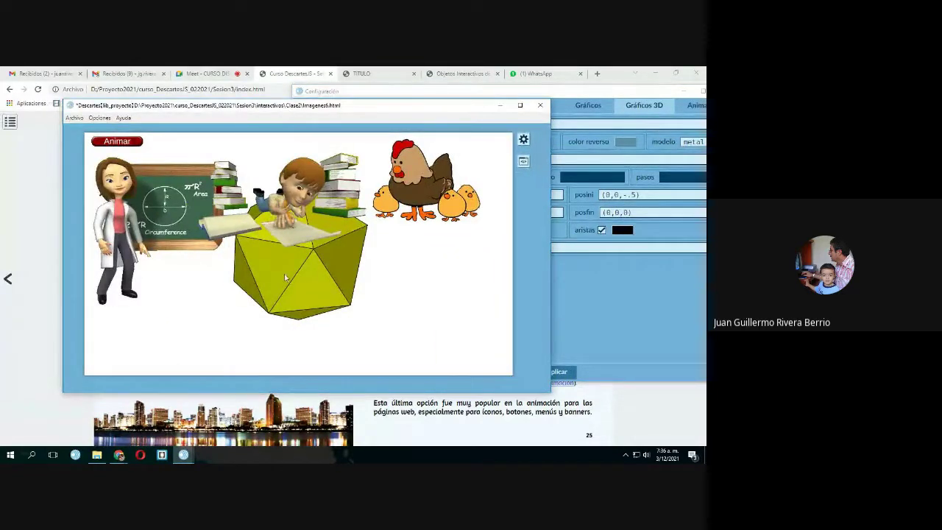
left_click_drag(285, 277, 325, 300)
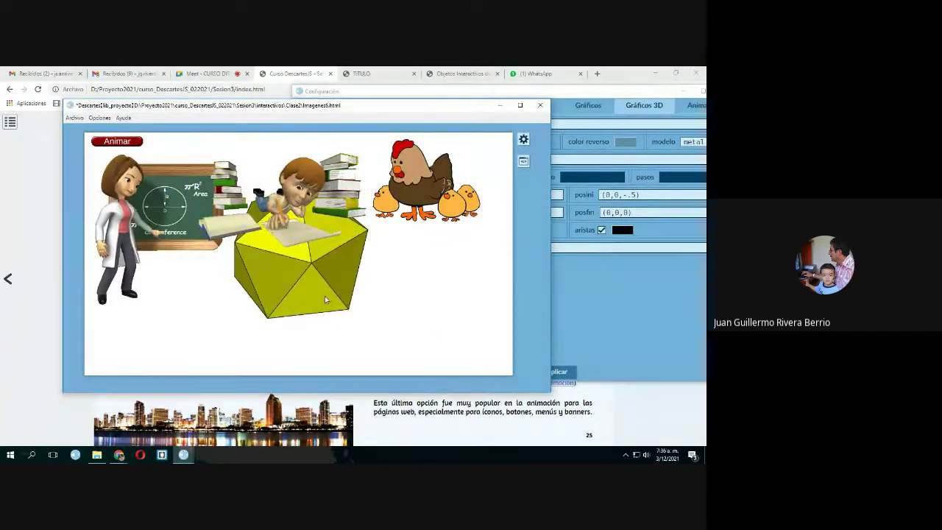
left_click(117, 142)
Review the animation settings and the code that rotates space E2, keeping the scene visible beside them.
left_click(649, 306)
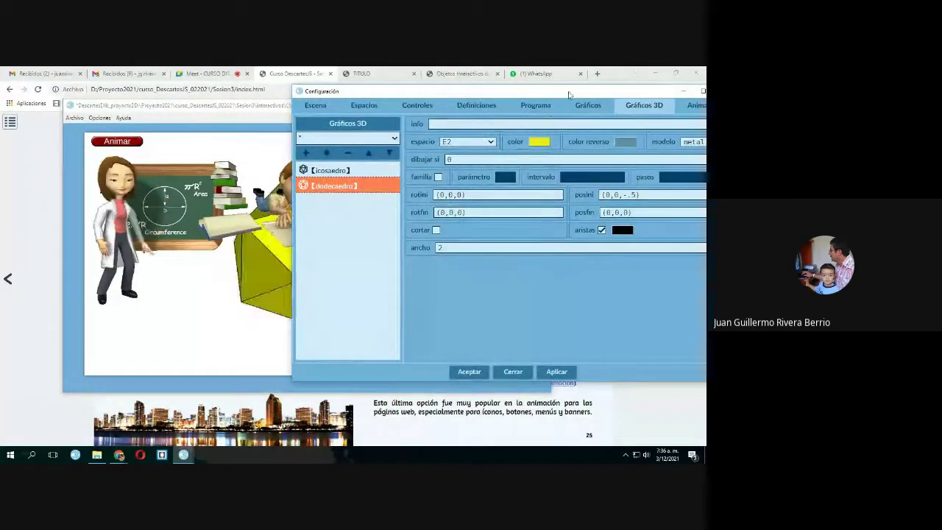
left_click_drag(569, 94, 339, 107)
left_click(473, 118)
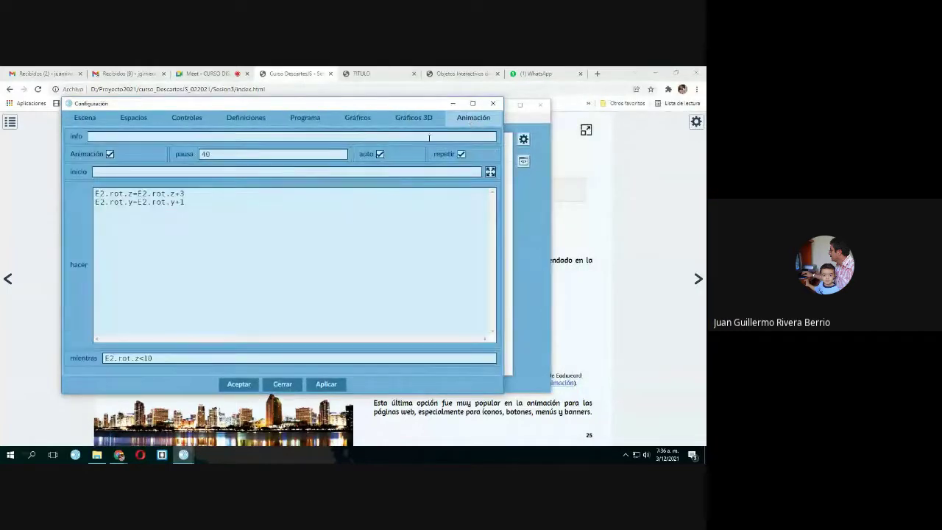
left_click_drag(243, 103, 453, 105)
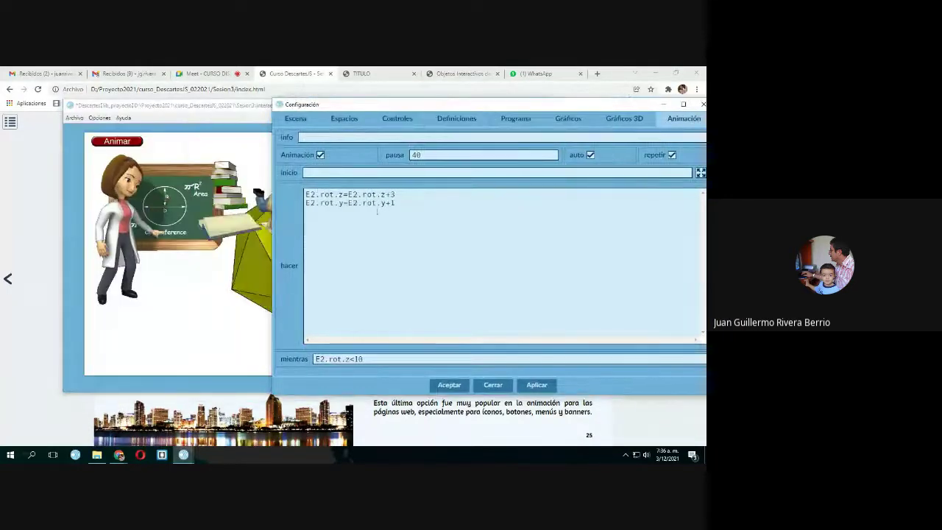
left_click_drag(214, 108, 80, 121)
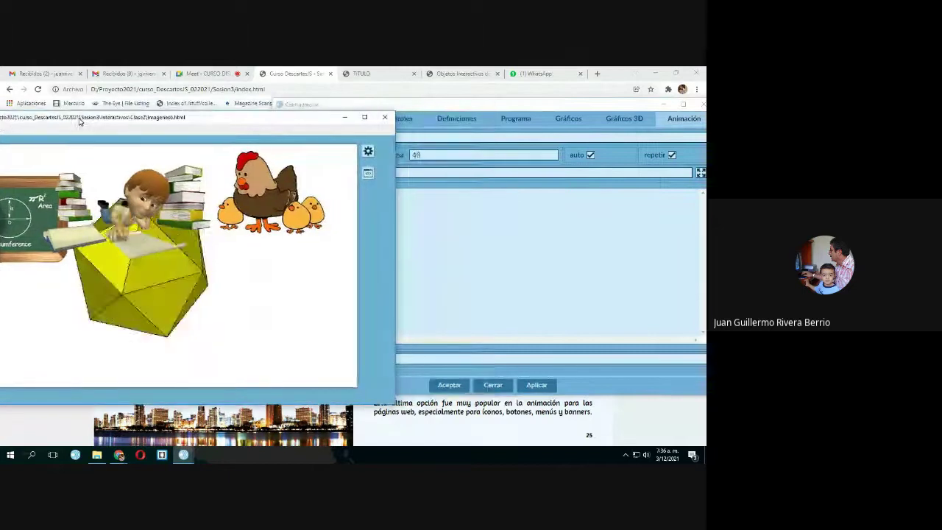
left_click(473, 242)
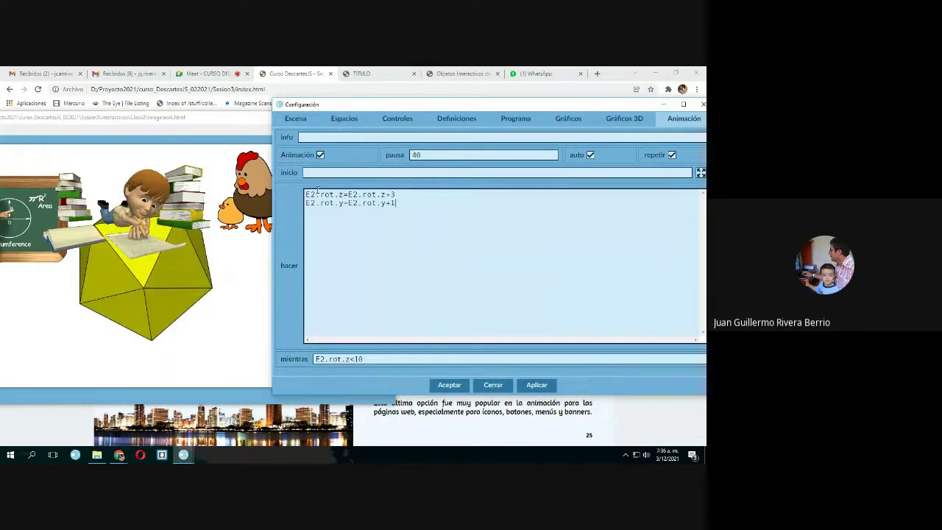
Change the id of 3D space E2 to none and return to the animation settings.
left_click(343, 121)
left_click(299, 186)
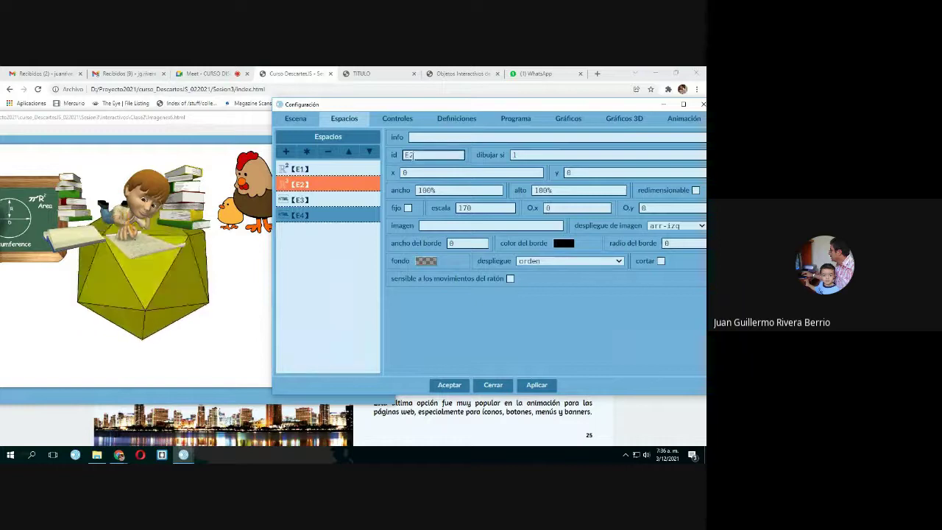
left_click_drag(411, 155, 390, 163)
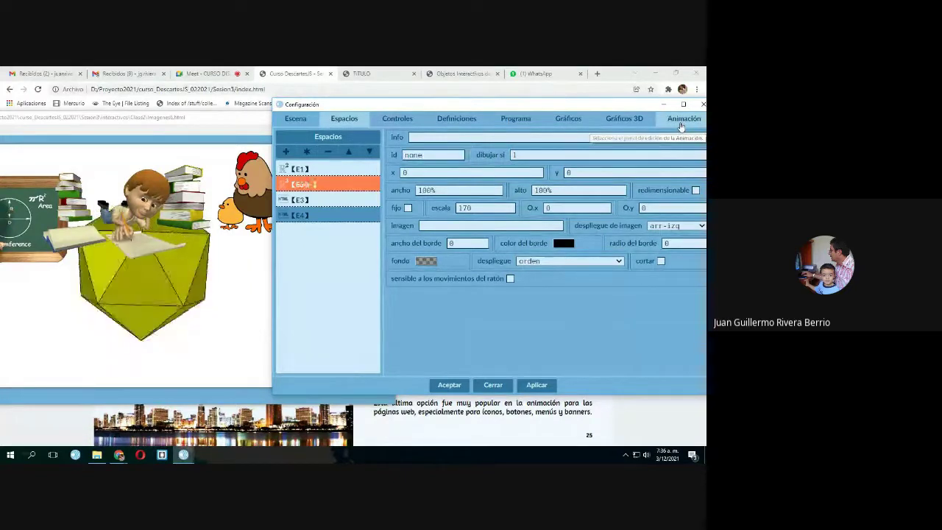
left_click(680, 122)
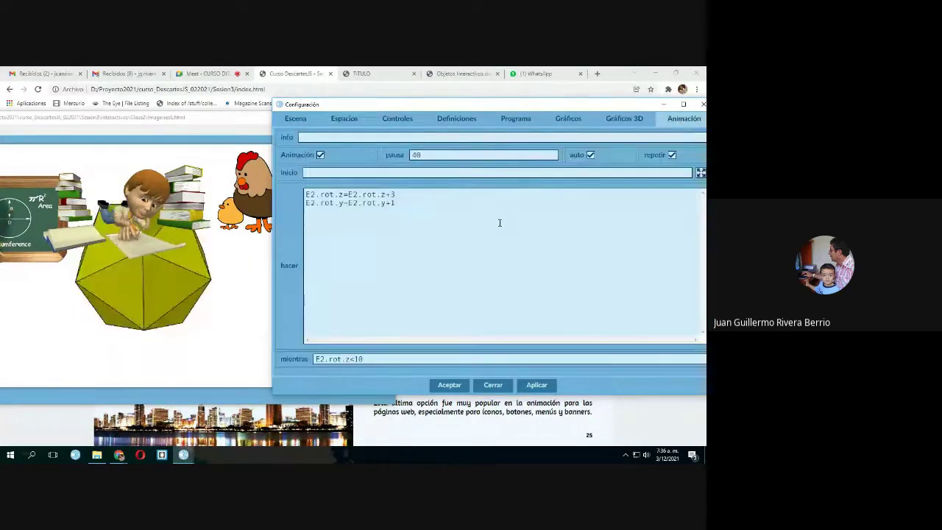
triple_click(317, 195)
key("BackSpace")
type("E2no")
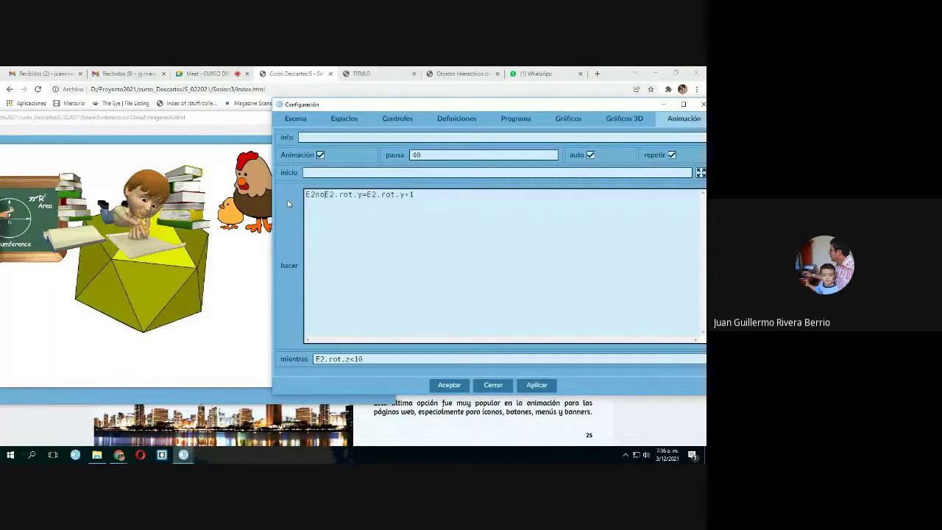
type("ne")
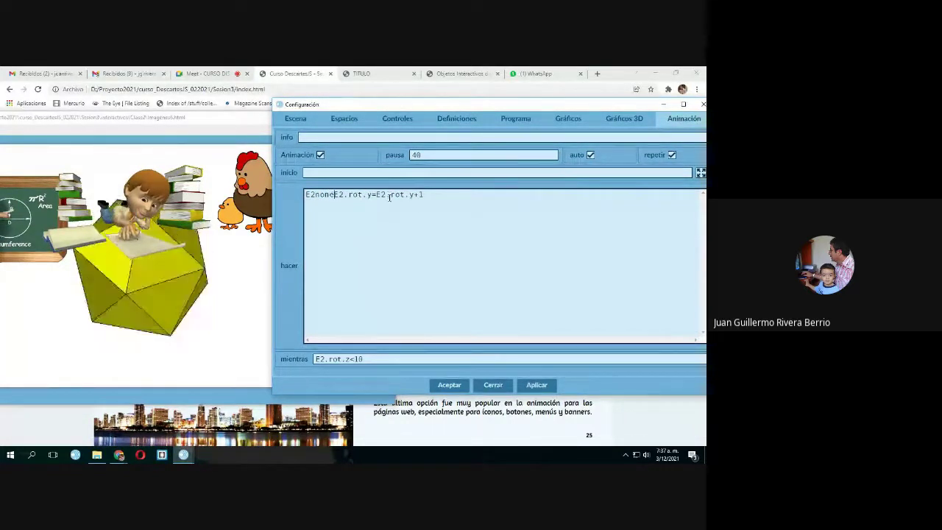
key("ctrl+z")
Change the animation's z-rotation line to none.rot.z=none.rot.z+3 and apply it.
left_click(337, 209)
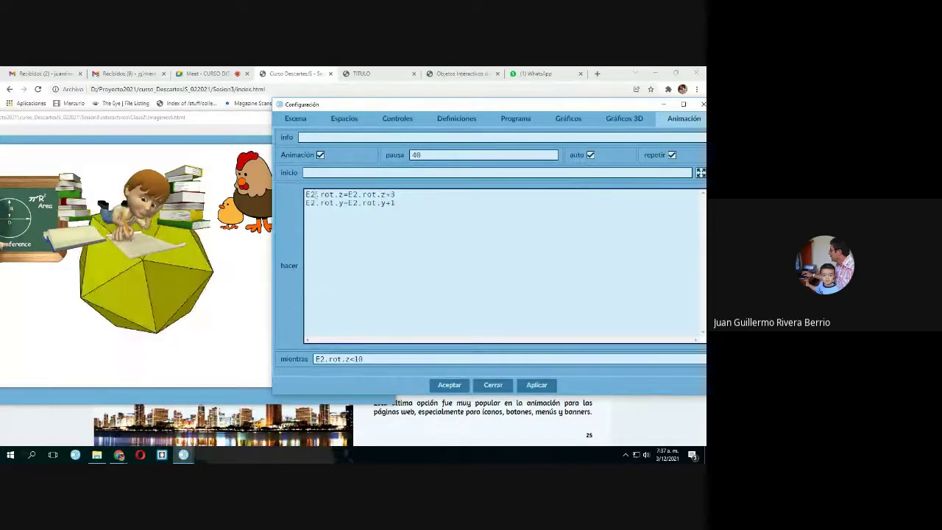
left_click_drag(315, 194, 298, 195)
type("no")
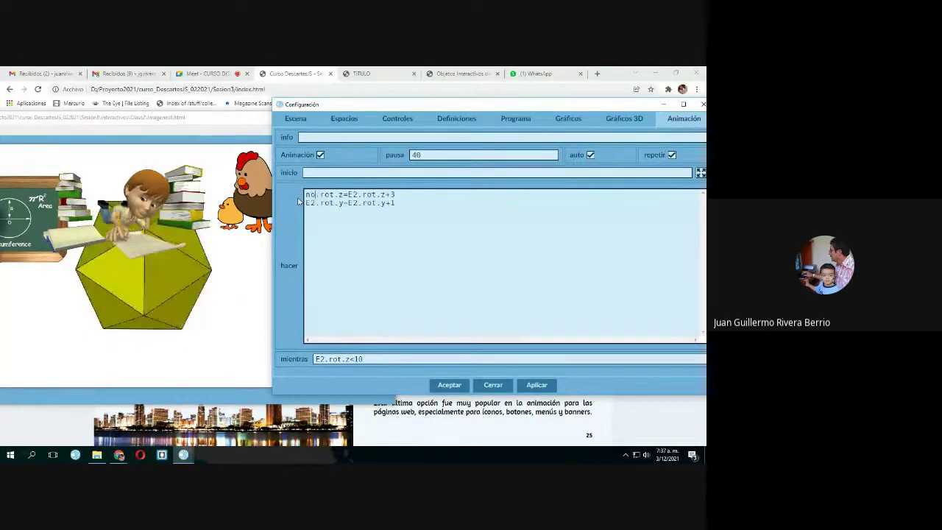
type("ne")
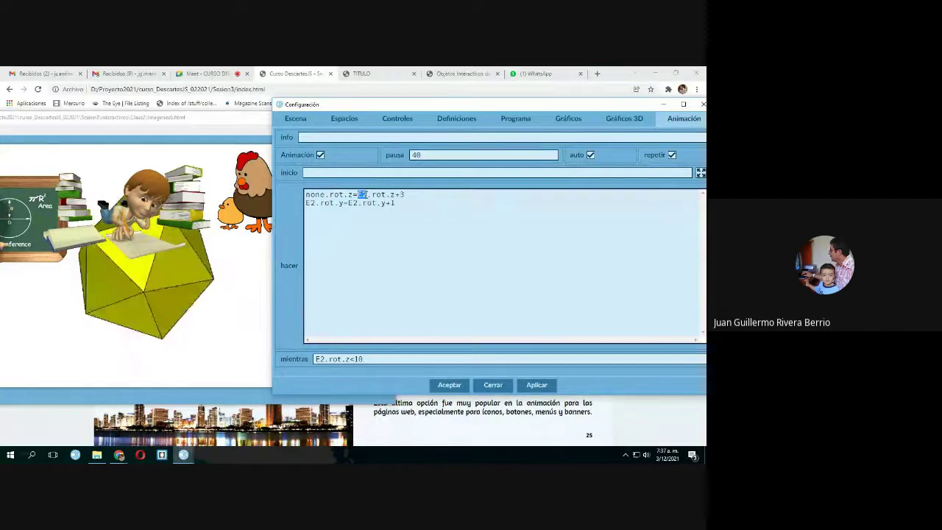
type("none")
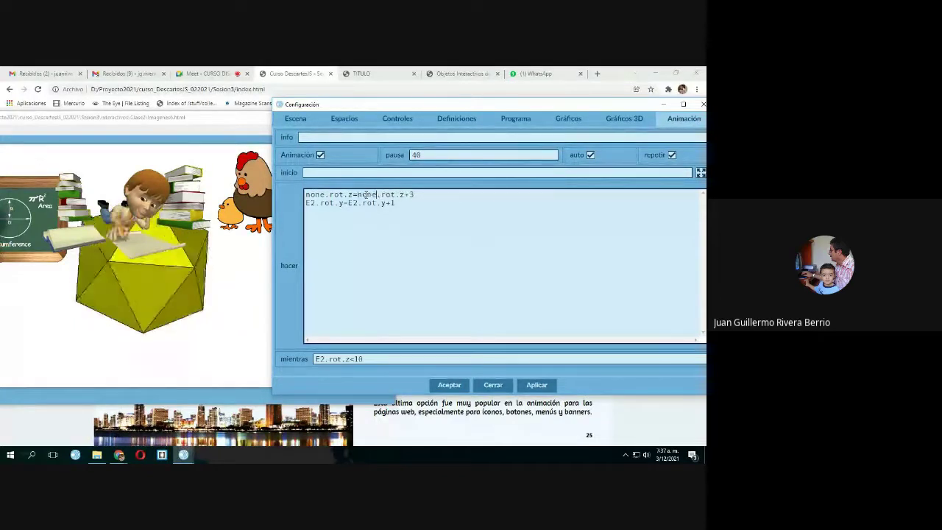
left_click(536, 384)
left_click(494, 288)
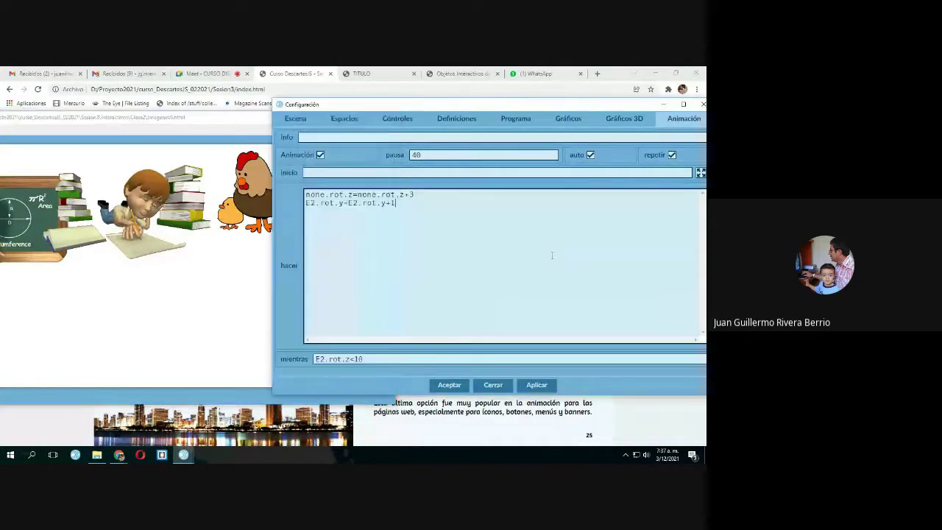
Check the space assigned to the 3D solids, return to the space settings and apply the configuration.
left_click(349, 121)
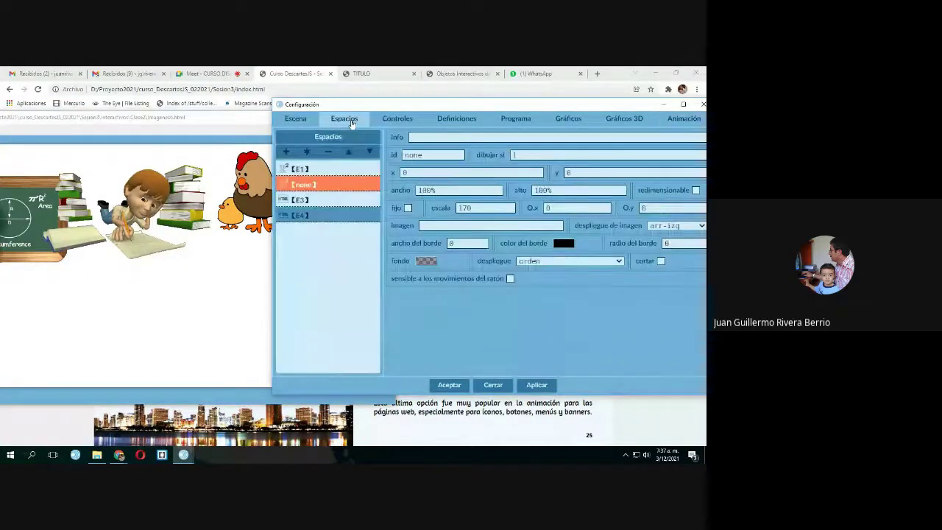
left_click(629, 125)
left_click(314, 185)
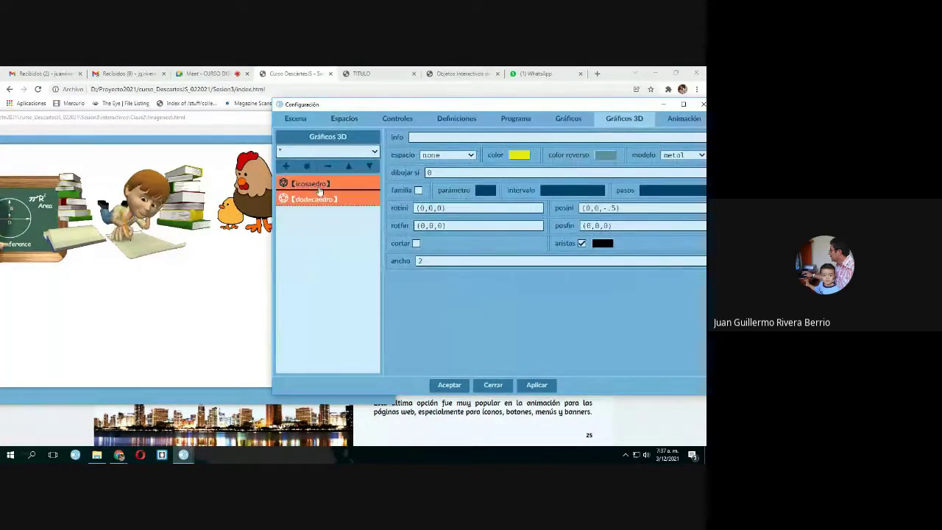
left_click(344, 119)
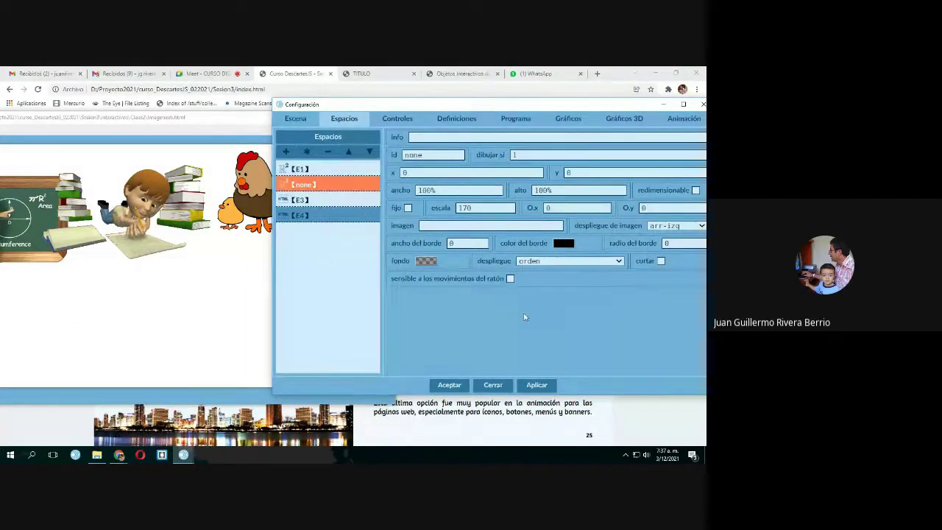
left_click(534, 385)
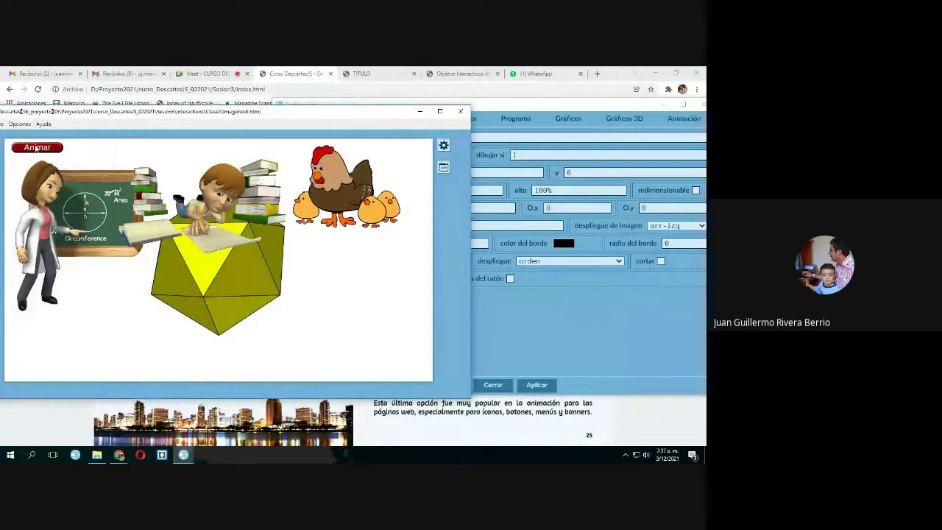
Change the animation's y-rotation line to none.rot.y=none.rot.y+1 and apply the configuration.
left_click(624, 349)
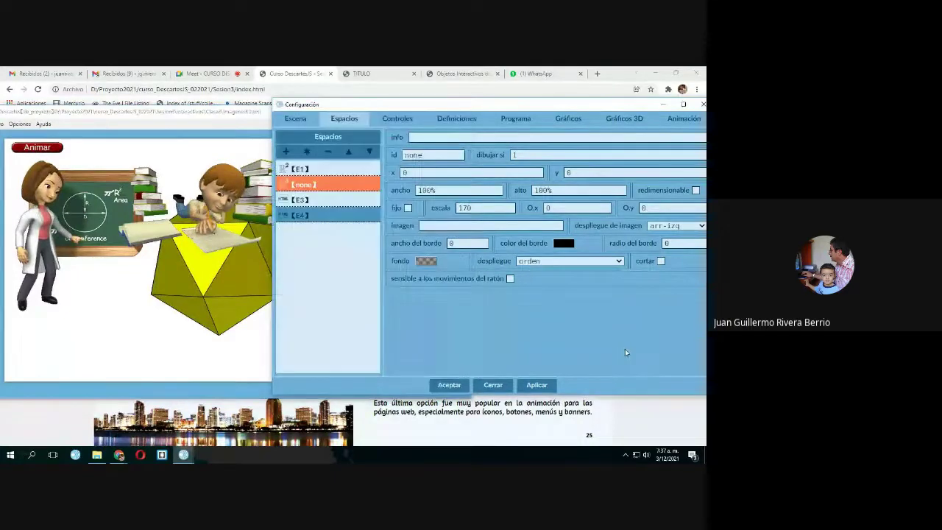
left_click(683, 118)
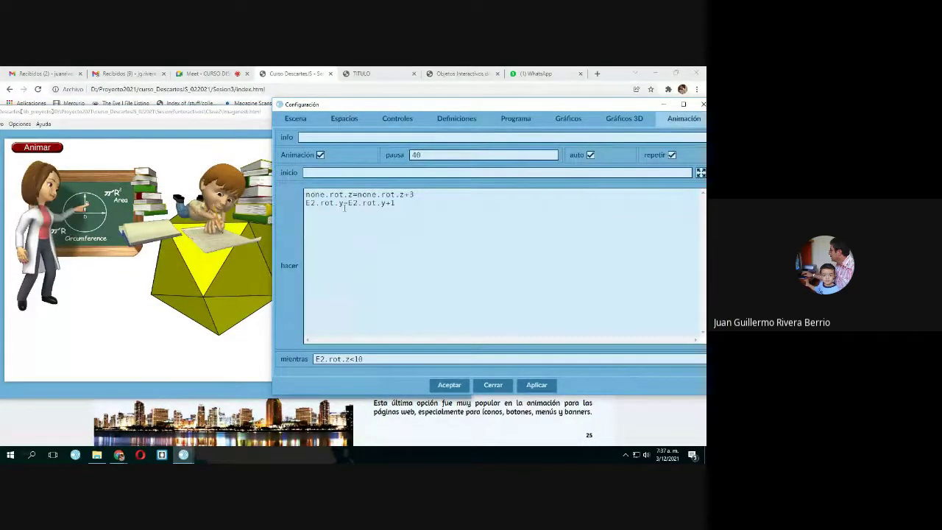
double_click(311, 203)
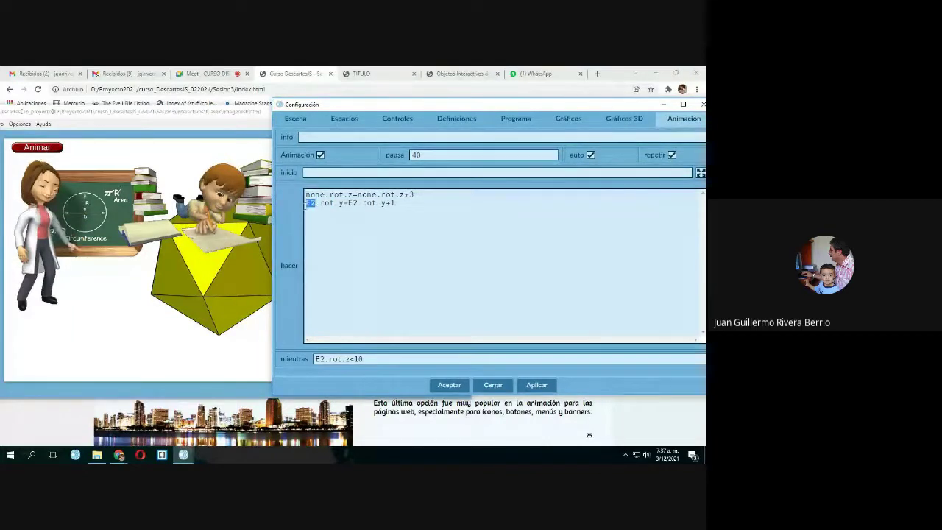
type("non")
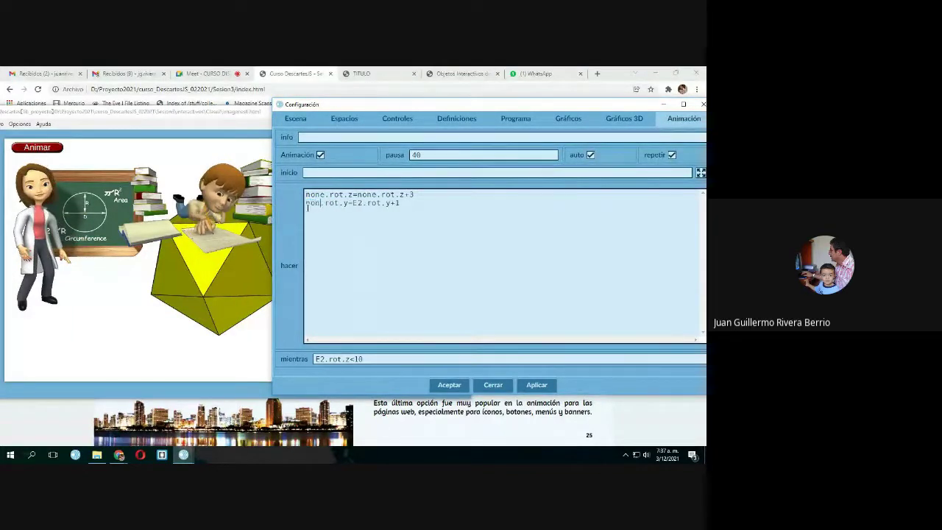
type("e")
double_click(361, 203)
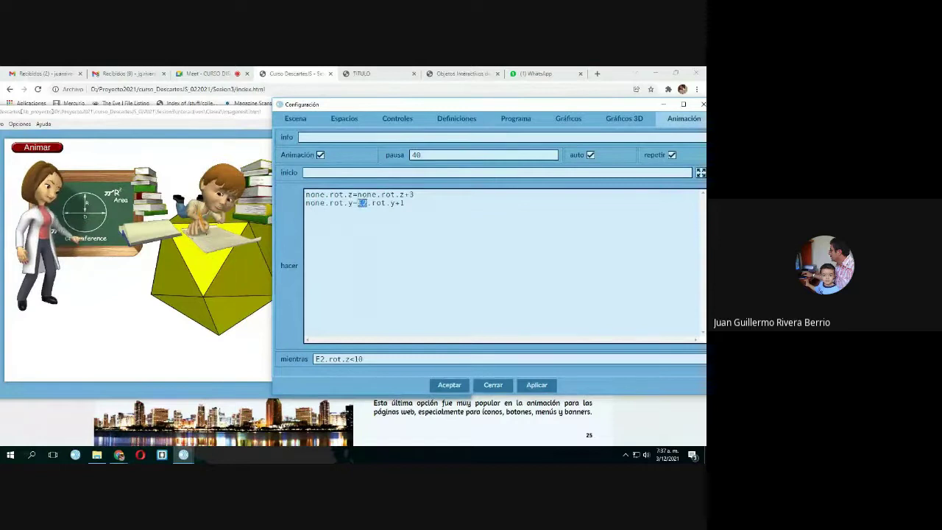
type("non")
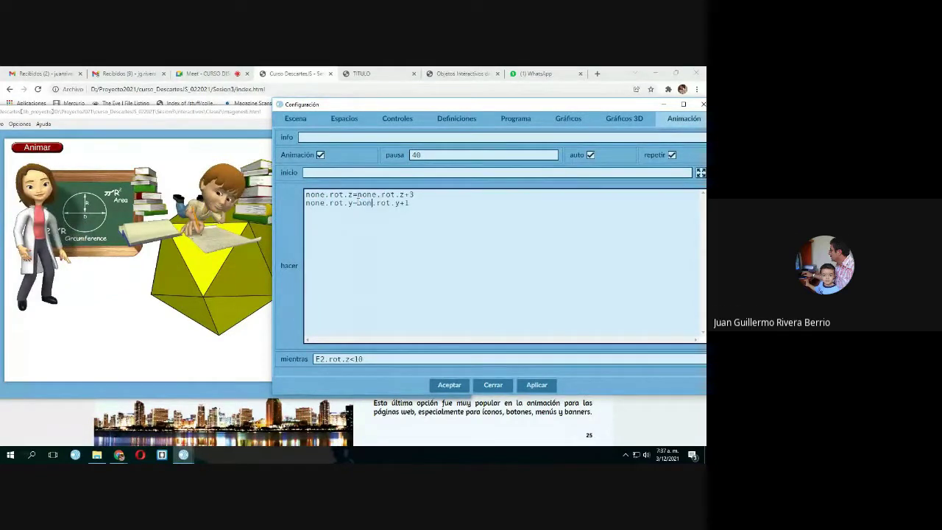
type("e")
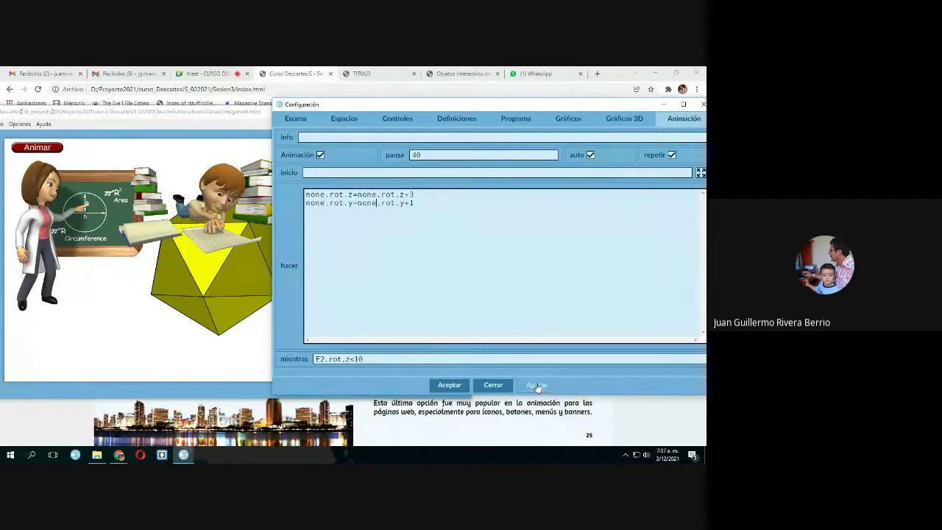
left_click(536, 385)
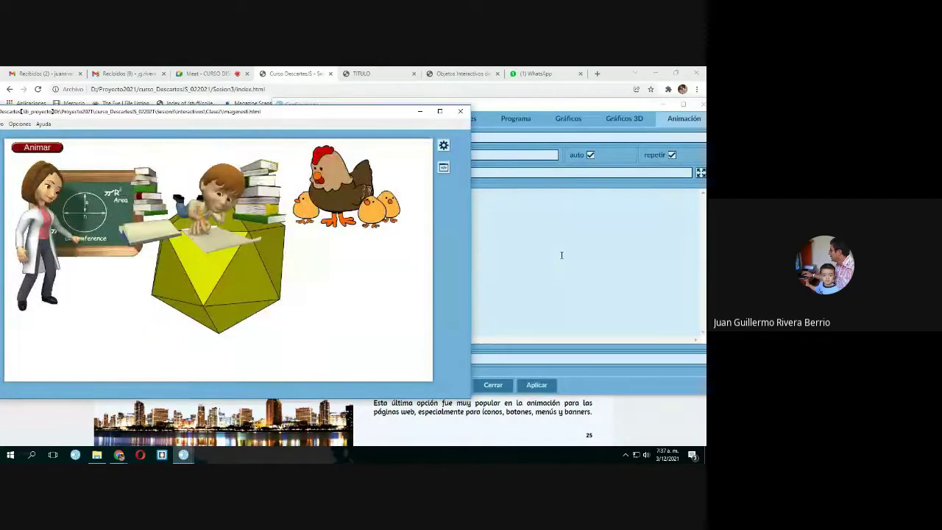
Review the settings of the Animar button b1 and try the button in the scene.
left_click(559, 257)
left_click(397, 119)
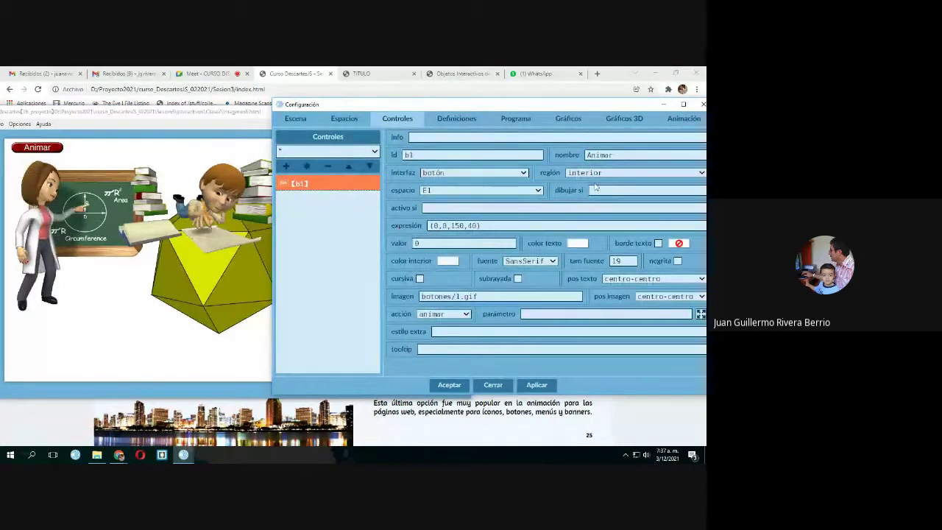
left_click(617, 155)
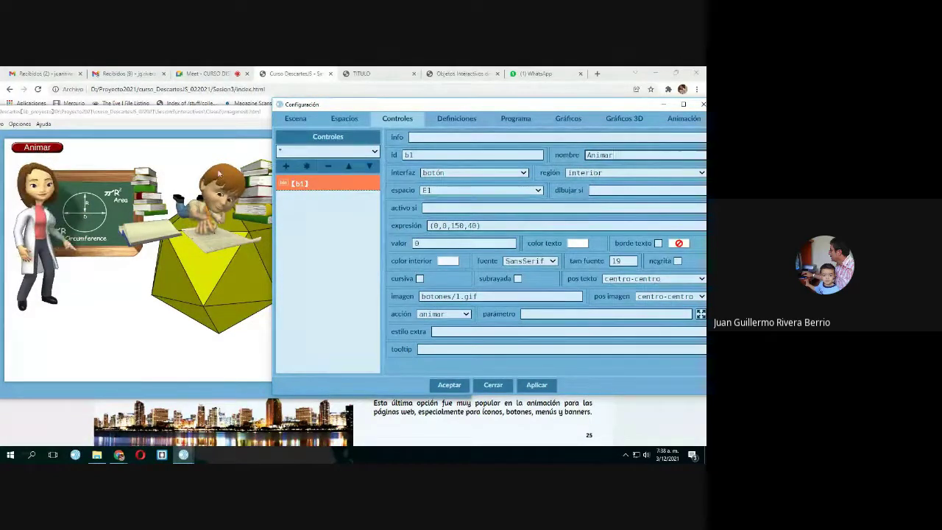
left_click(436, 333)
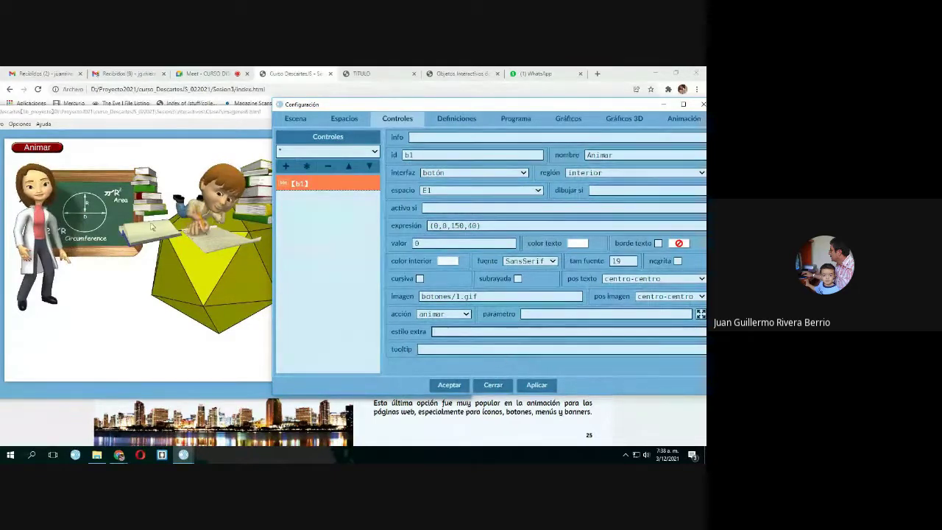
left_click(32, 149)
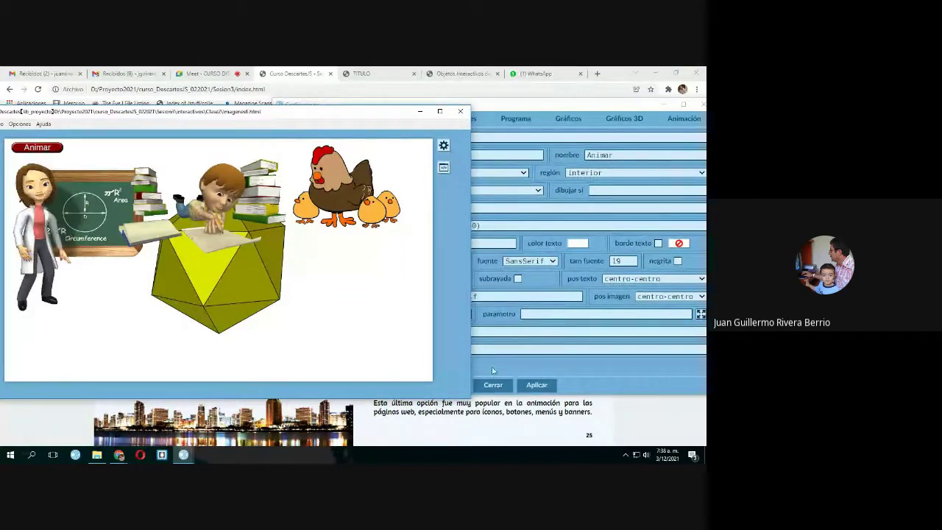
Move the 3D space none to the end of the space list, after E4, and apply the new order.
left_click(443, 145)
left_click(345, 120)
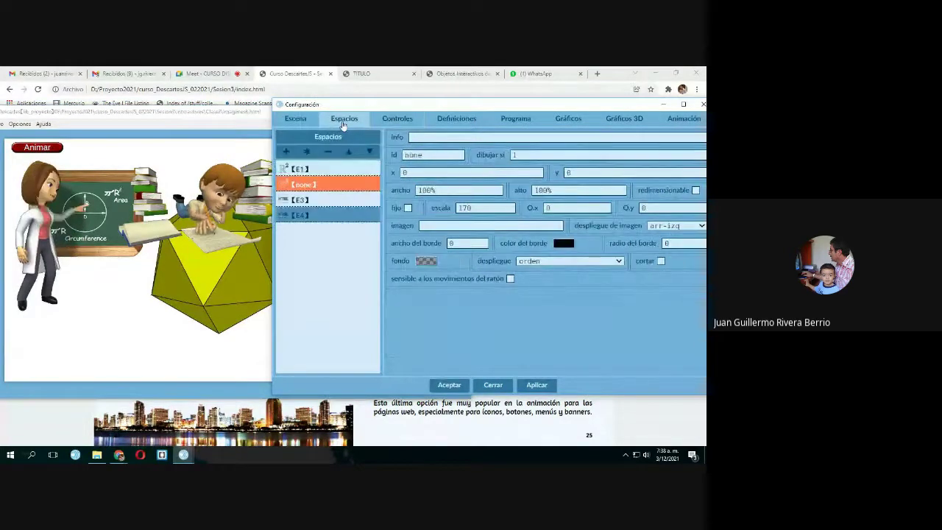
left_click(322, 216)
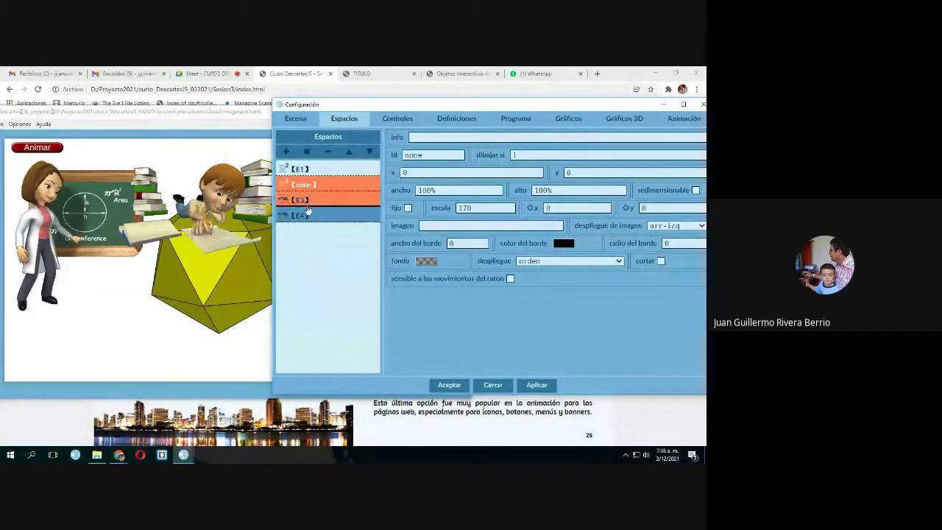
left_click(301, 201)
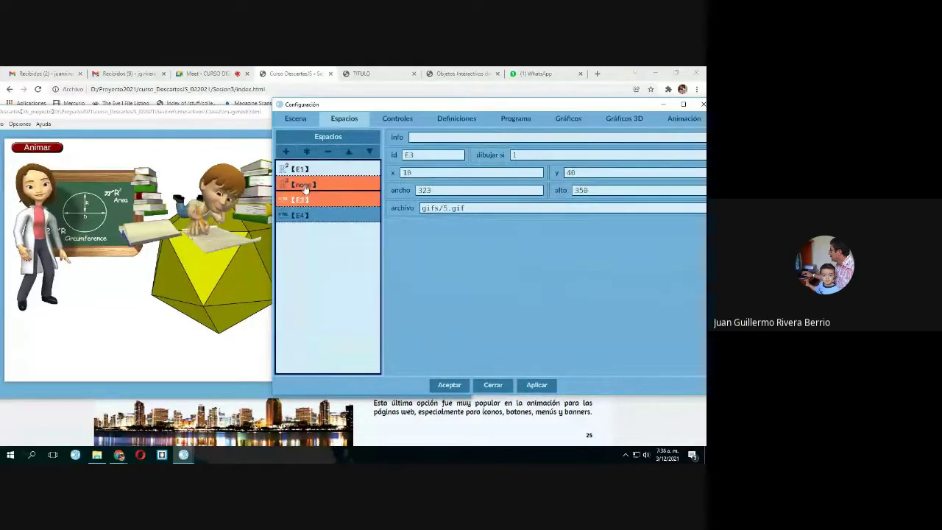
left_click(309, 184)
left_click(369, 150)
left_click(369, 151)
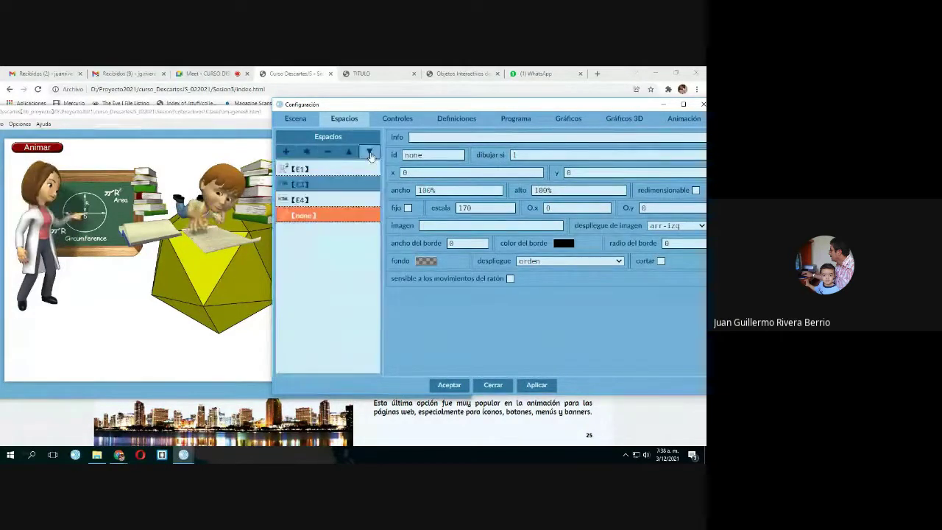
left_click(536, 384)
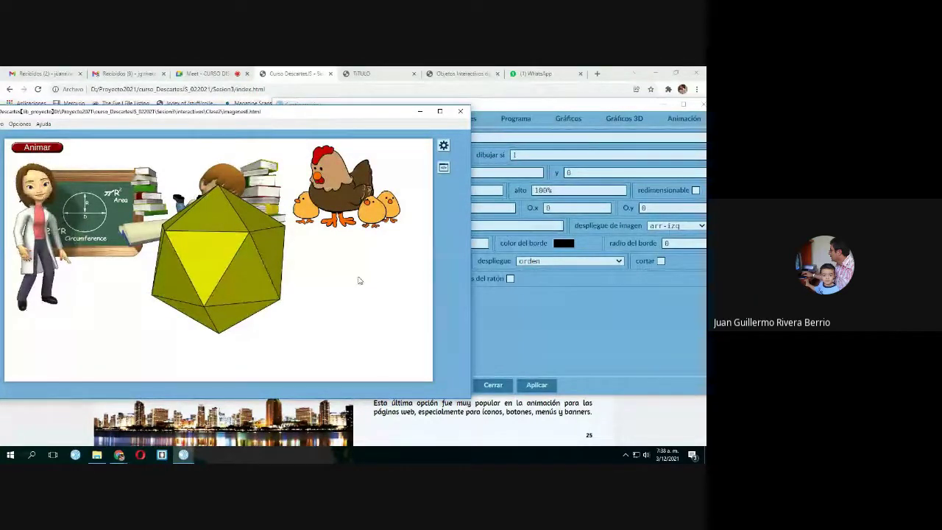
Check the space assigned to button b1 and move space E1 to the end of the space list, after none.
left_click(515, 321)
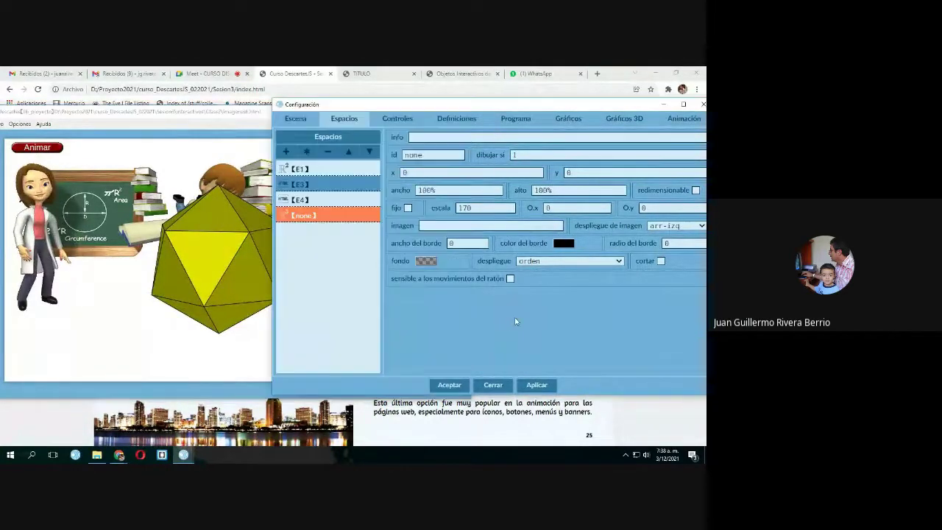
left_click(397, 119)
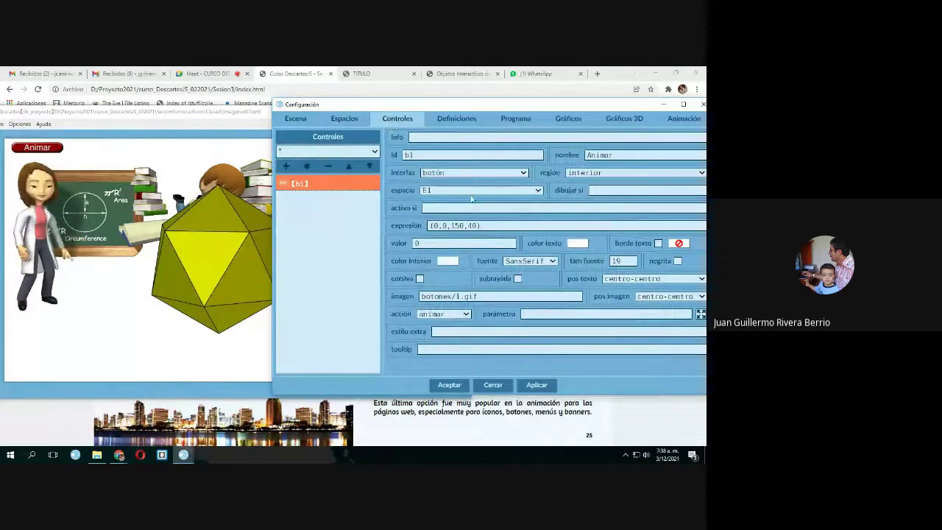
left_click(338, 123)
left_click(315, 168)
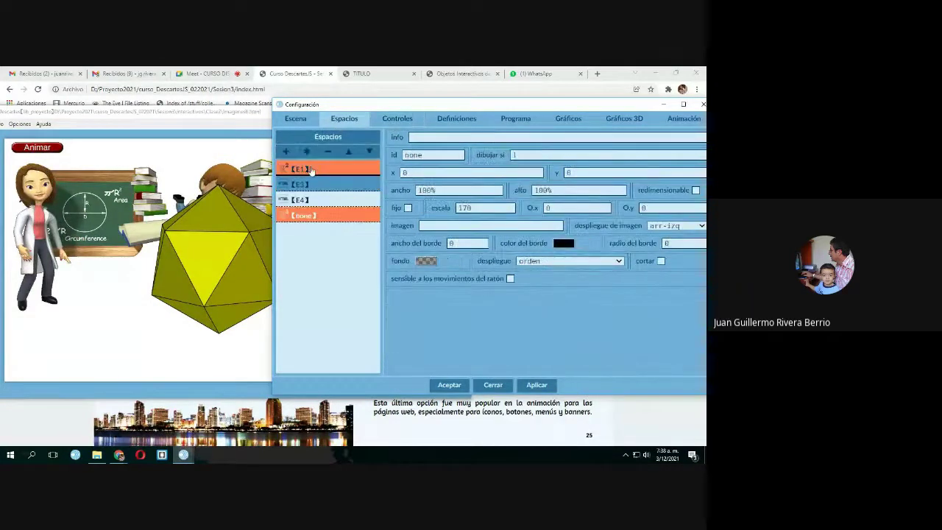
left_click(369, 152)
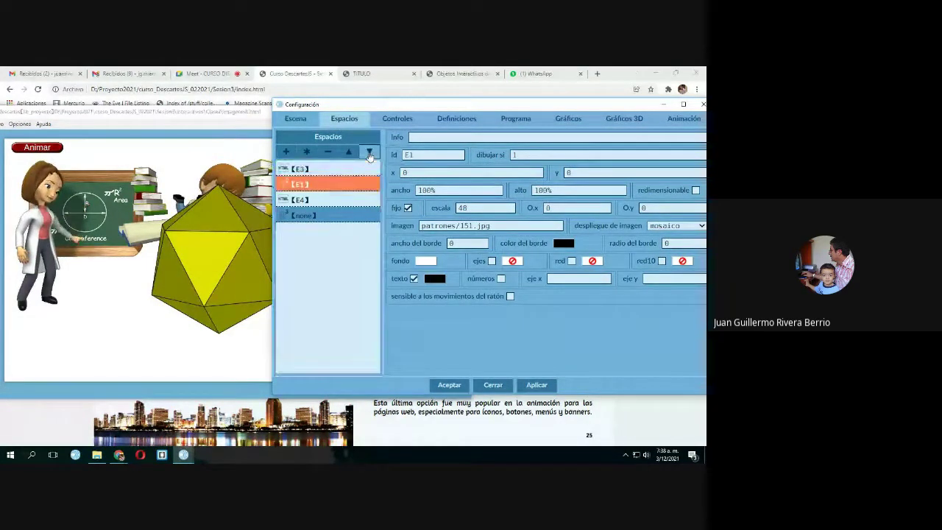
left_click(369, 152)
left_click(369, 153)
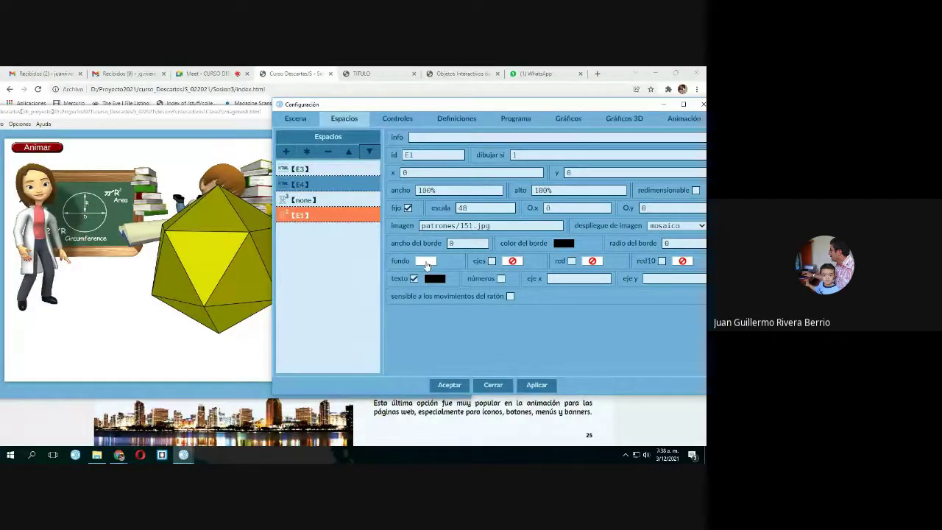
Make the background colour of space E1 transparent and apply the configuration.
left_click(425, 262)
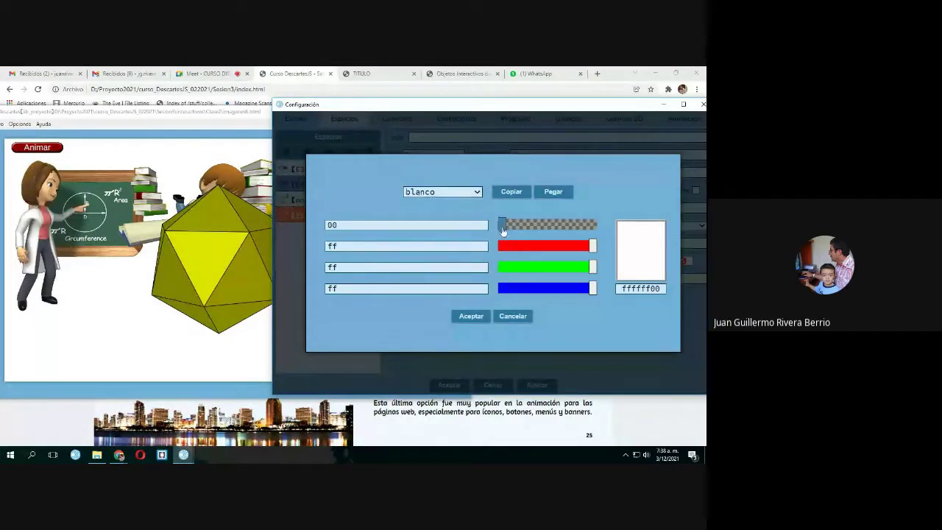
left_click(471, 316)
left_click(536, 384)
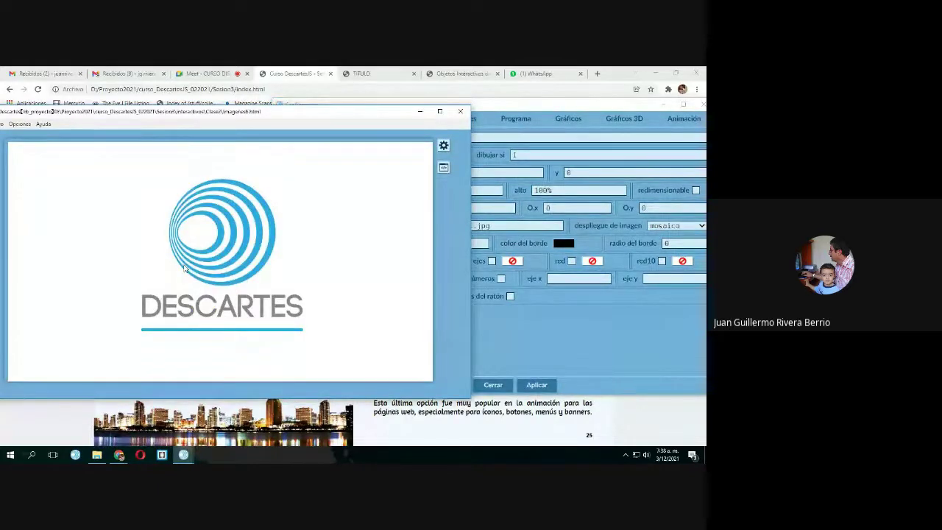
Reopen the scene file Imagenes6.html from the Clase2 folder.
left_click(513, 339)
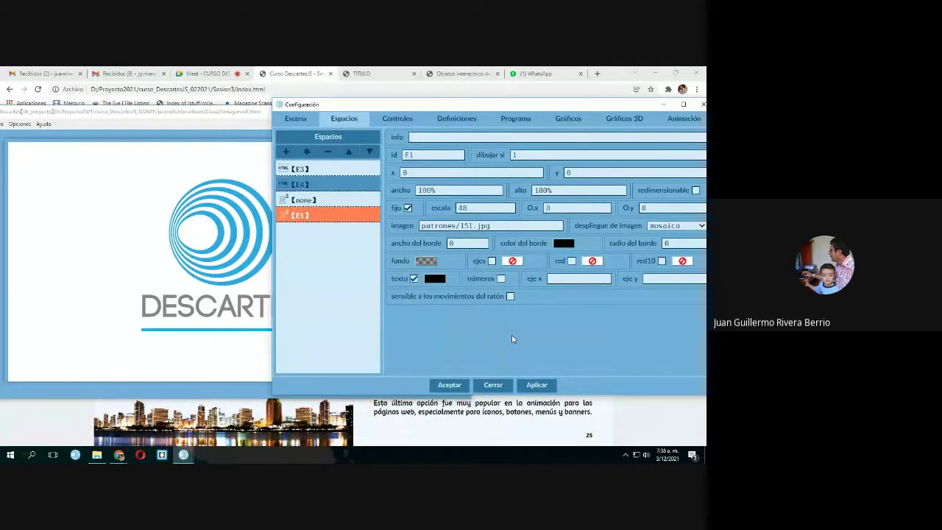
left_click(87, 131)
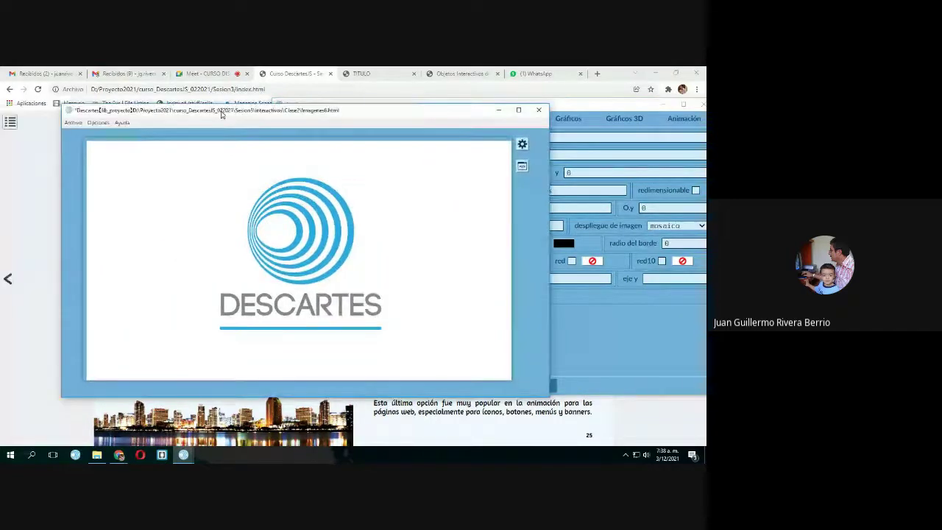
left_click(78, 123)
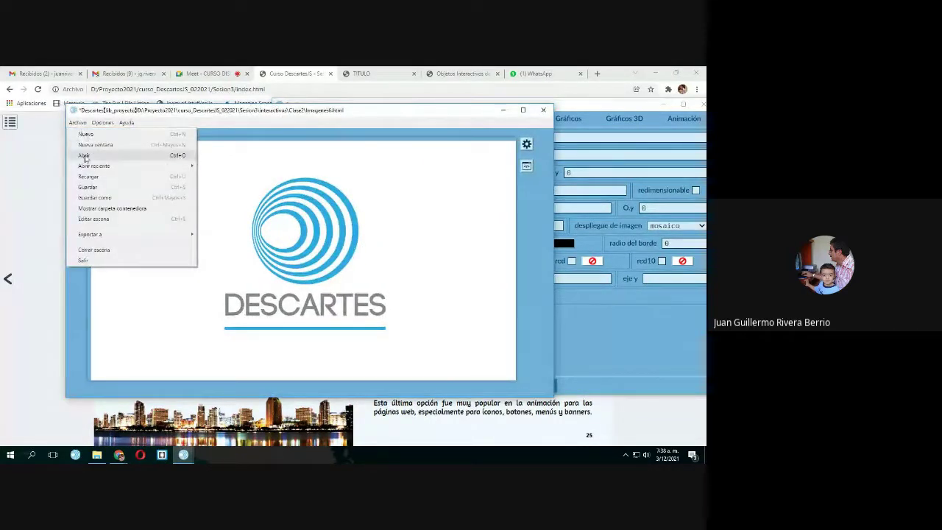
left_click(85, 157)
left_click(354, 284)
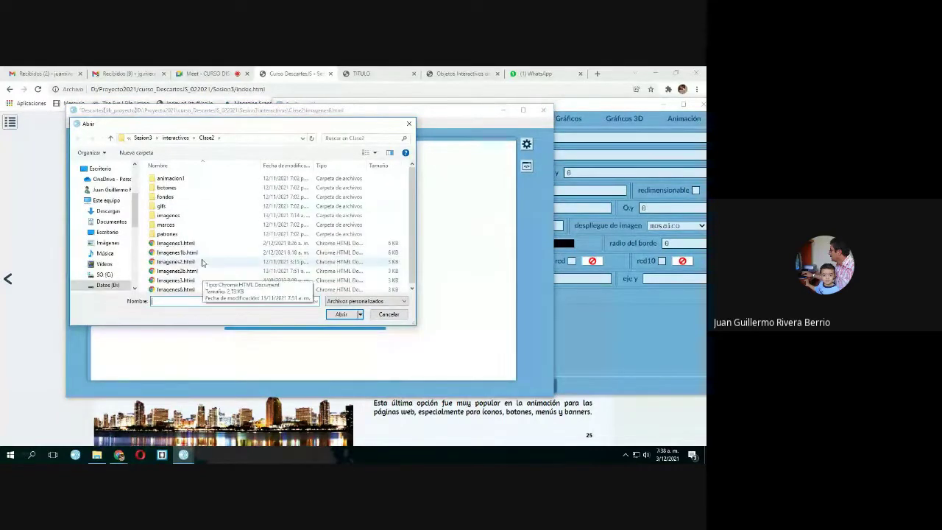
left_click(186, 287)
double_click(186, 288)
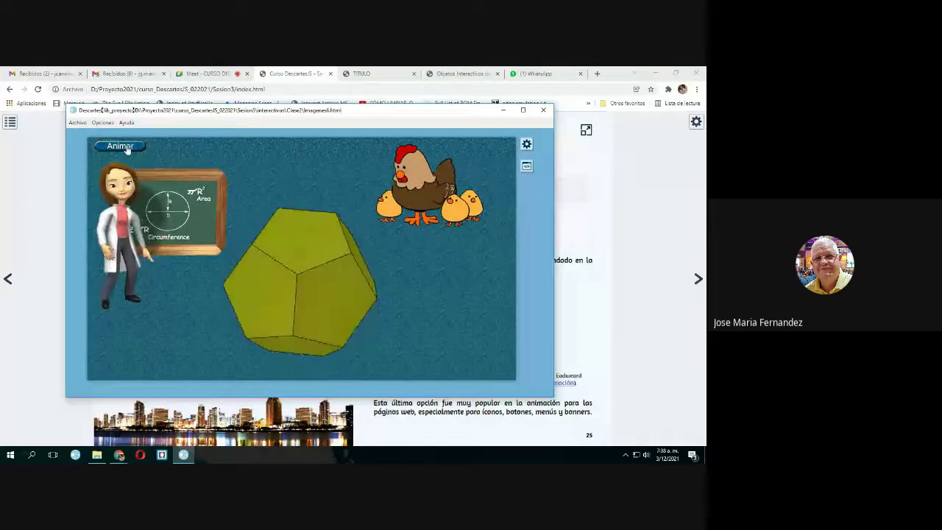
Open the reloaded scene's configuration beside the scene and review its spaces and the settings of button b1.
left_click(526, 144)
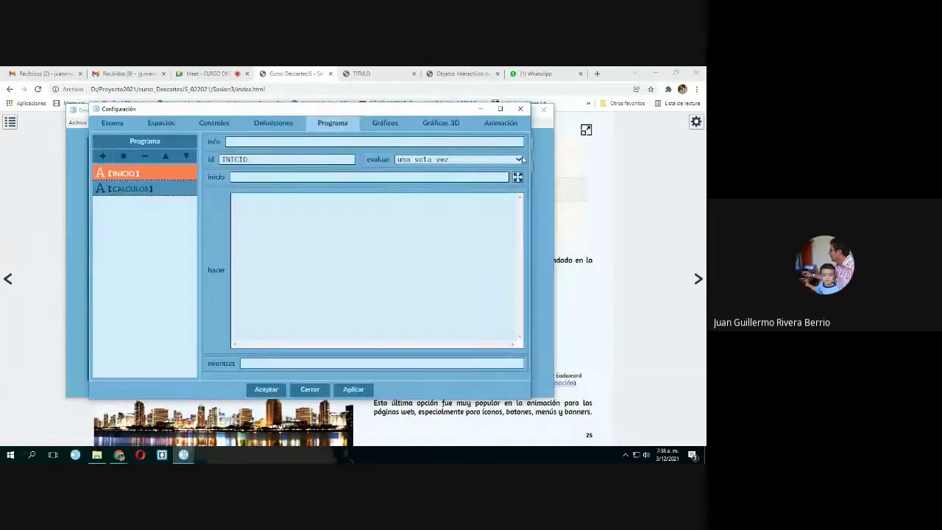
left_click_drag(328, 110, 448, 110)
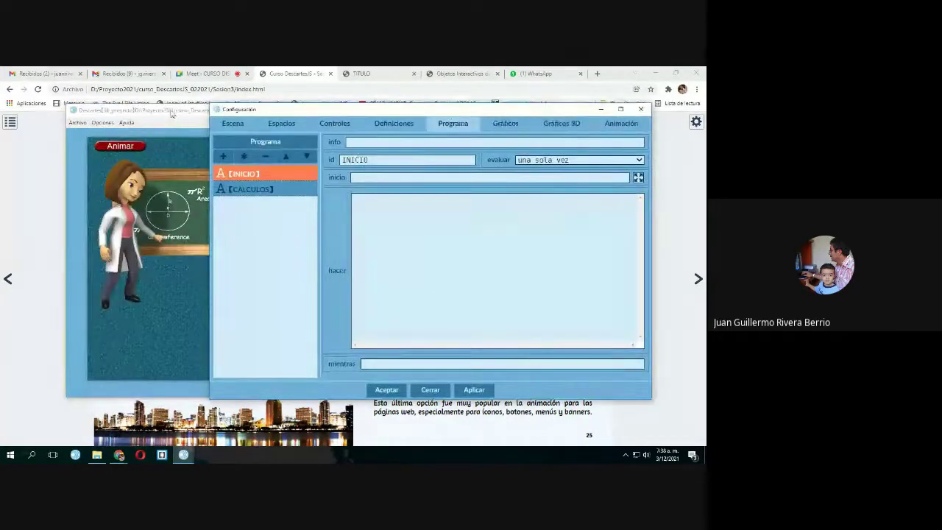
left_click_drag(172, 110, 102, 107)
left_click(529, 111)
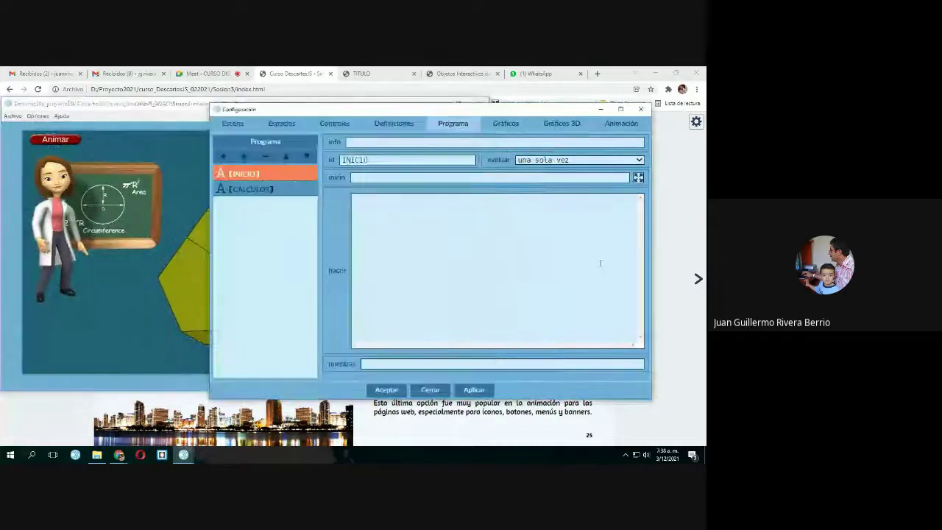
left_click_drag(376, 113, 402, 110)
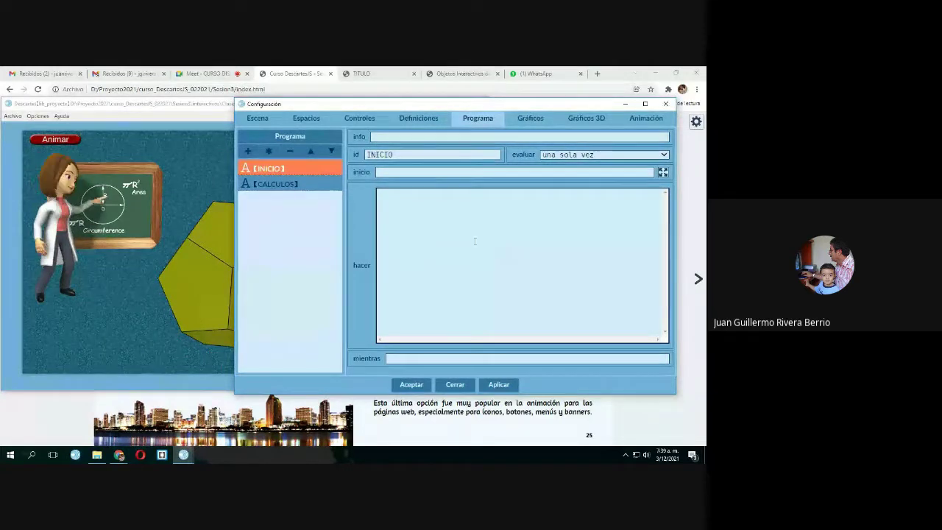
left_click(306, 123)
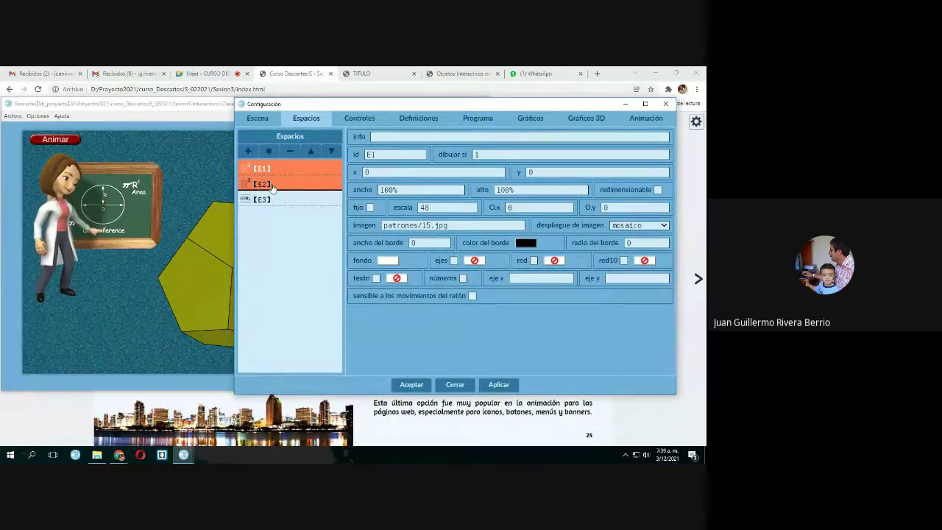
left_click(358, 121)
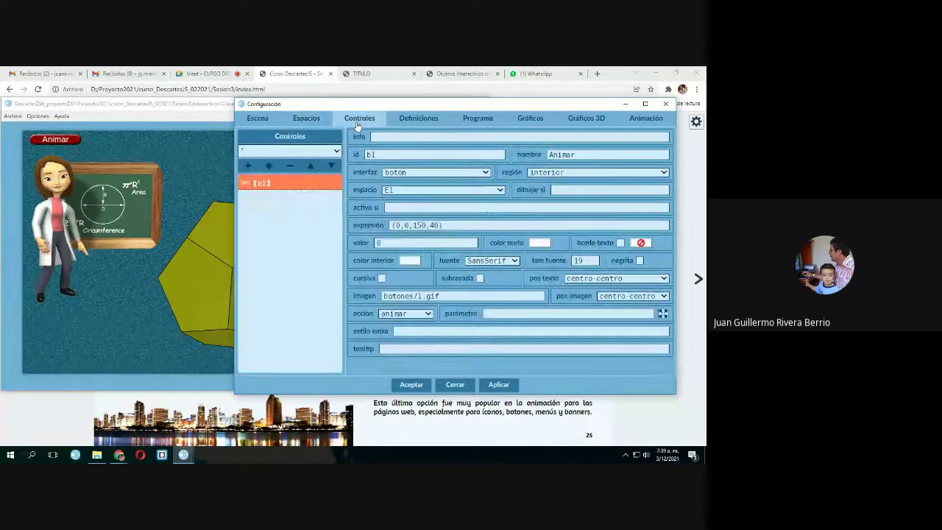
Rename space E2 as bb and check the space assigned to the icosaedro among the 3D graphics.
left_click(309, 119)
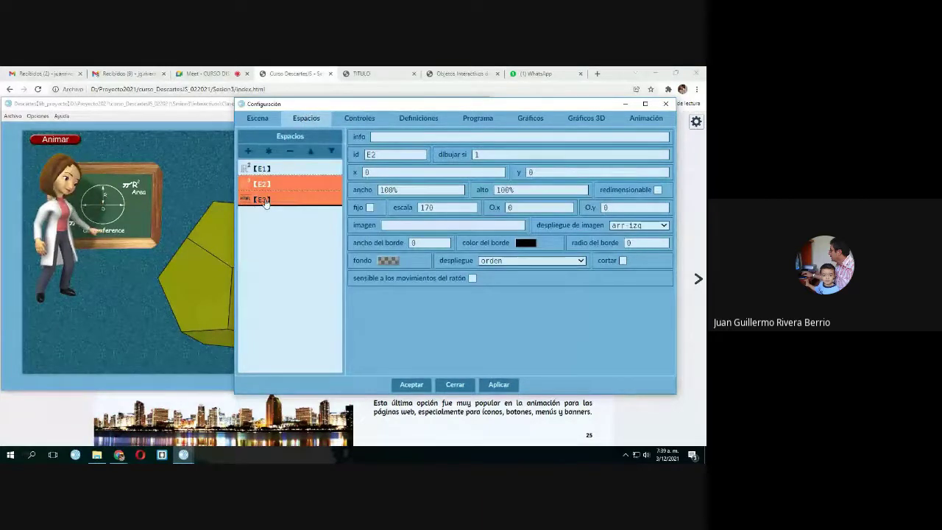
double_click(370, 155)
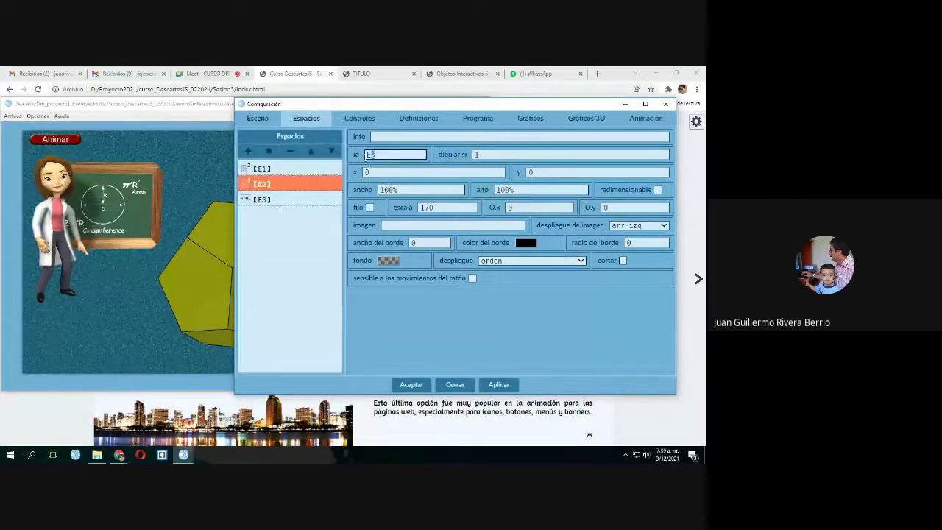
type("bb")
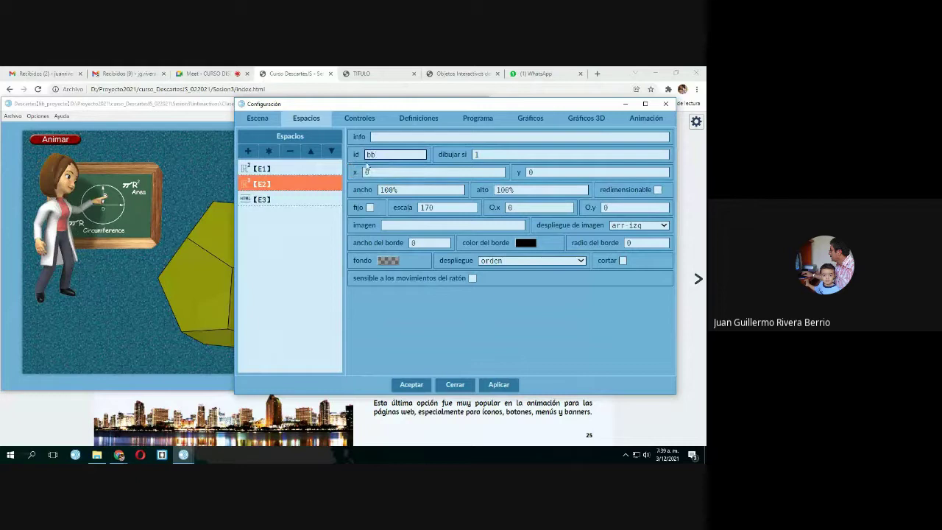
left_click(594, 118)
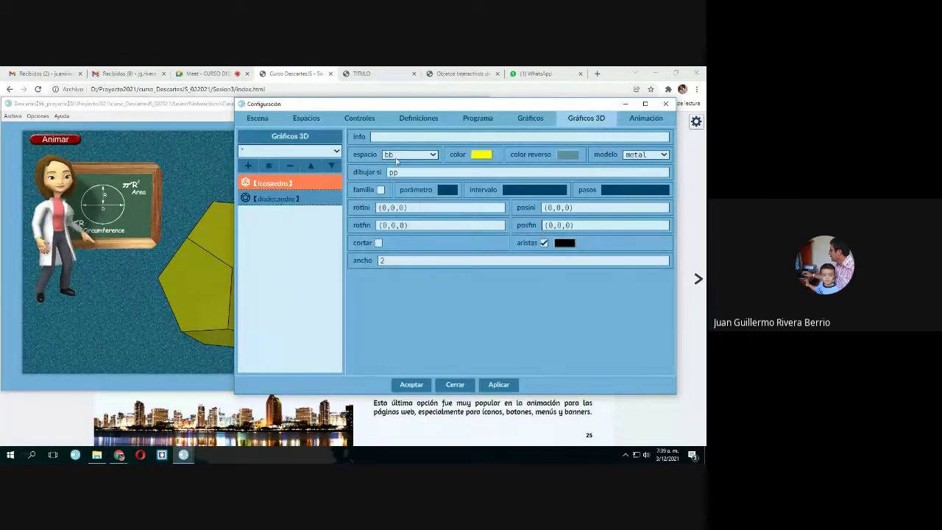
Replace E2 with bb in both rotation expressions of the animation, giving bb.rot.z=bb.rot.z+3 and bb.rot.y=bb.rot.y+1.
left_click(647, 120)
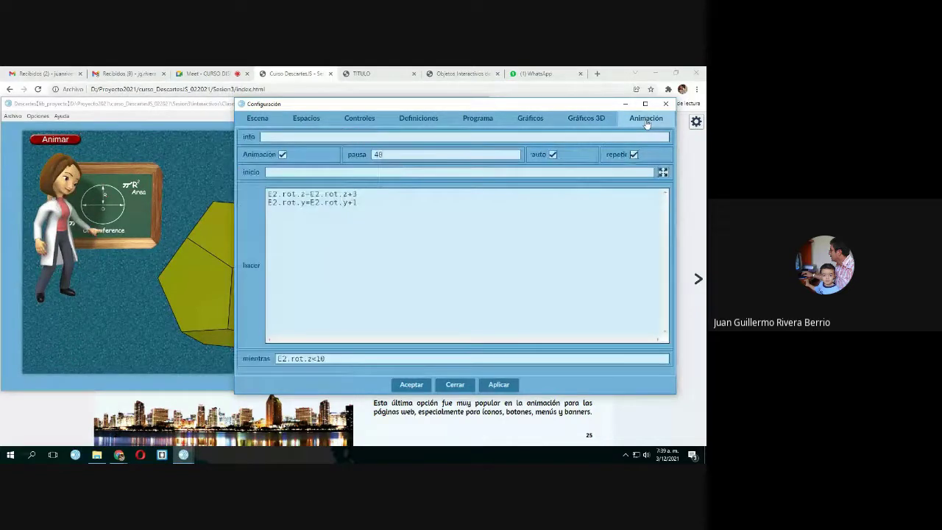
double_click(272, 194)
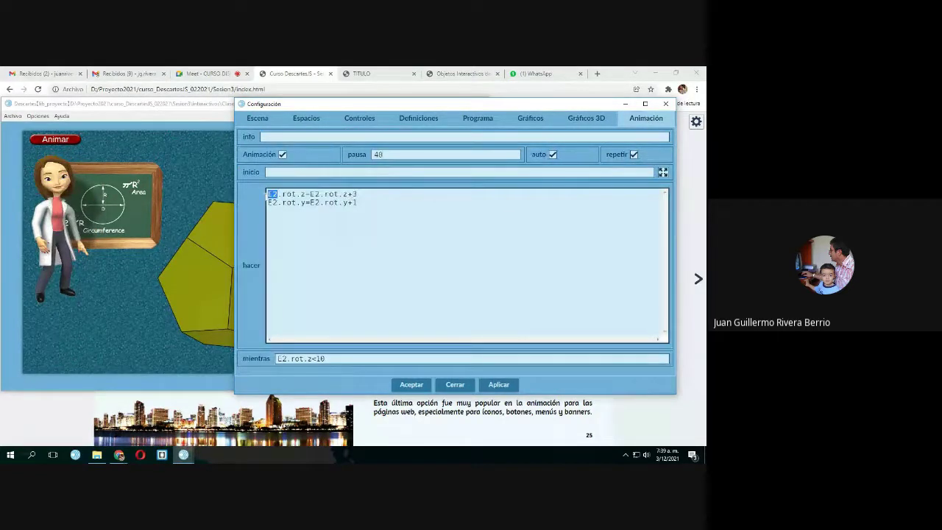
type("nn")
key("BackSpace")
key("BackSpace")
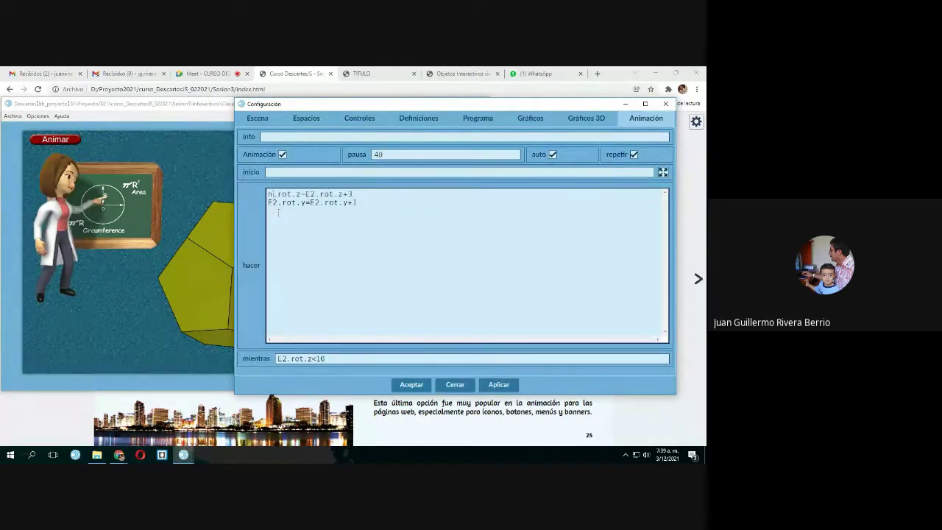
type("bb")
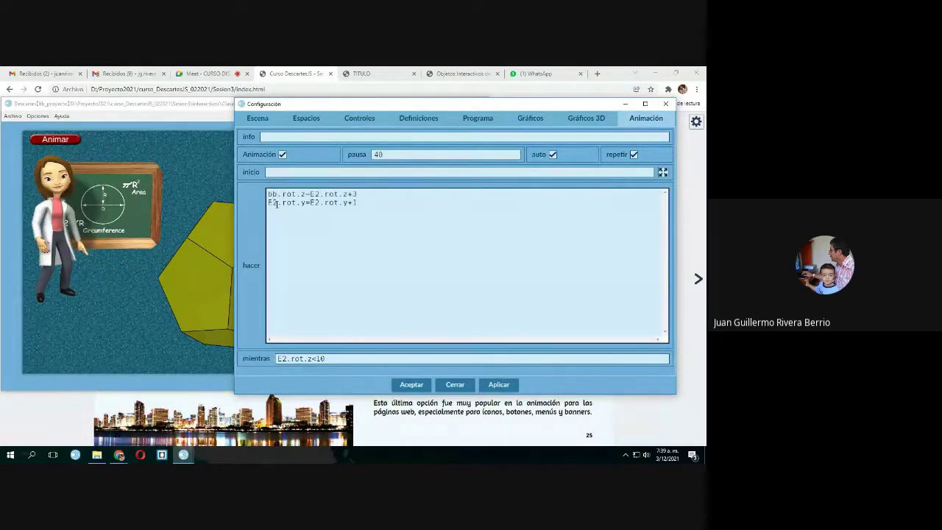
double_click(274, 203)
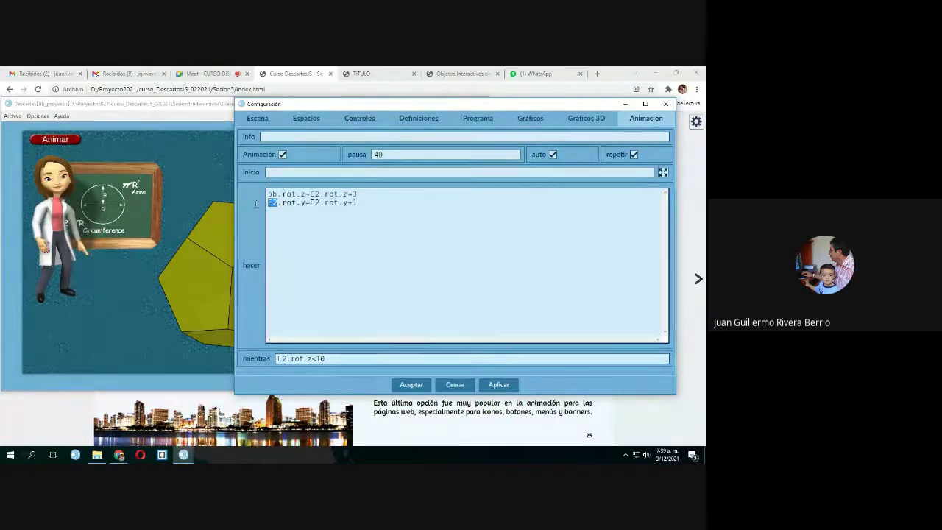
double_click(313, 195)
type("bb")
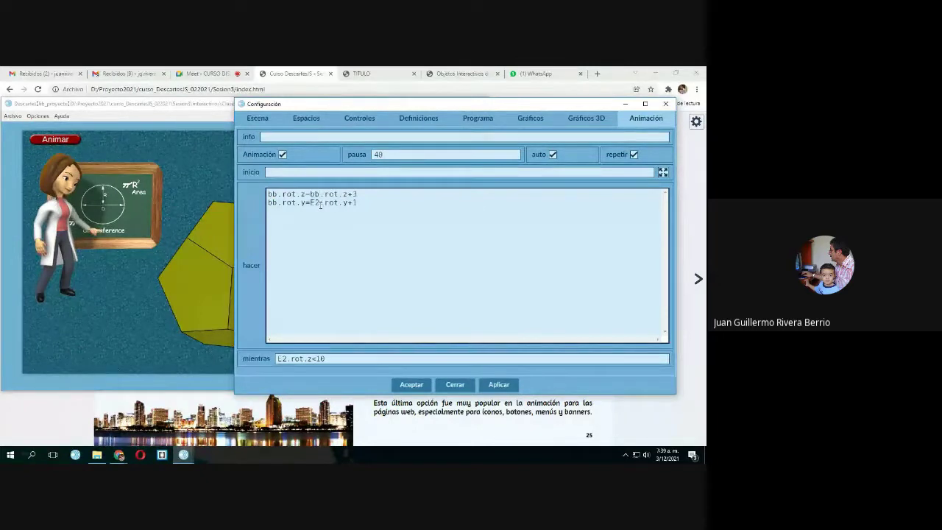
type("bb")
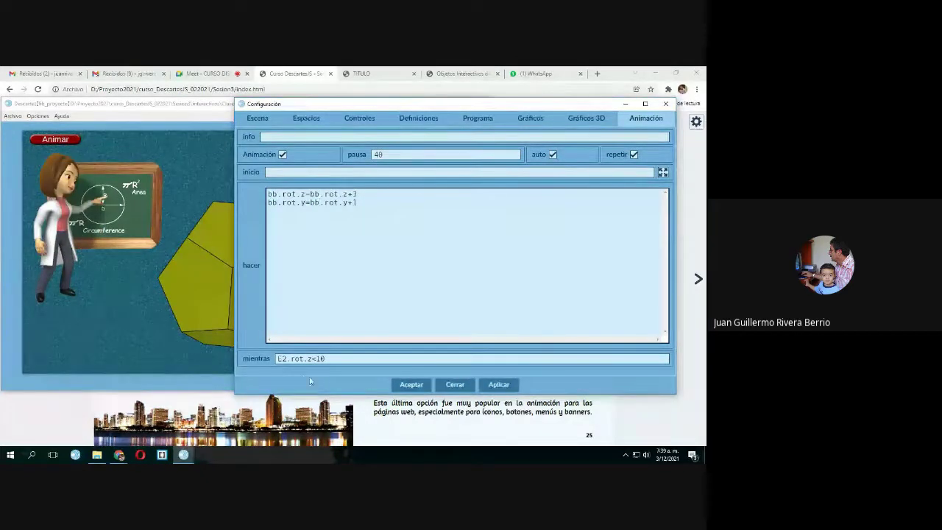
Change the animation's mientras condition to bb.rot.z<10 and apply the configuration.
double_click(283, 359)
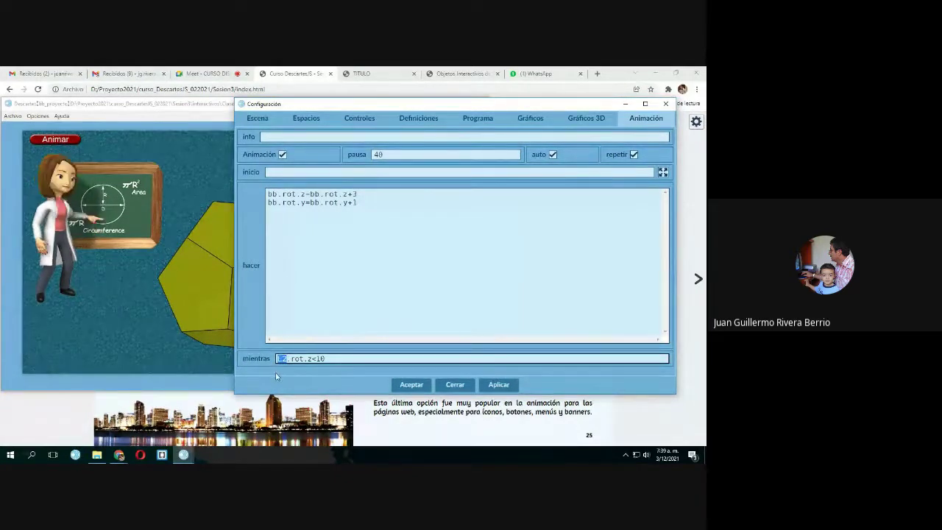
type("bbb")
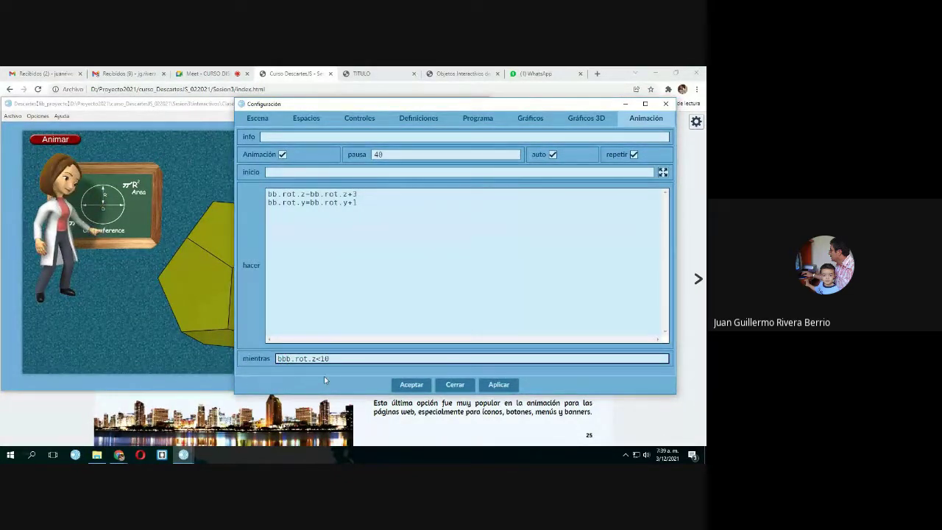
left_click(498, 384)
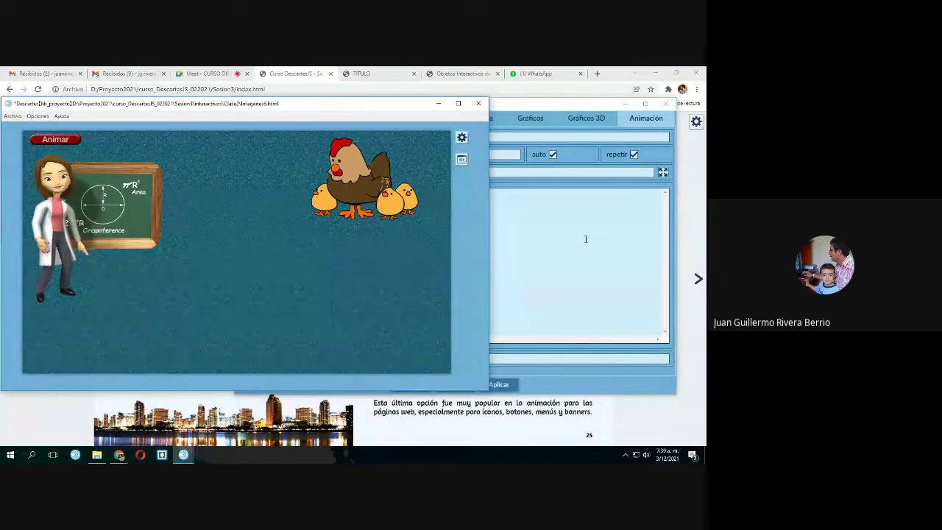
left_click(498, 386)
left_click(498, 385)
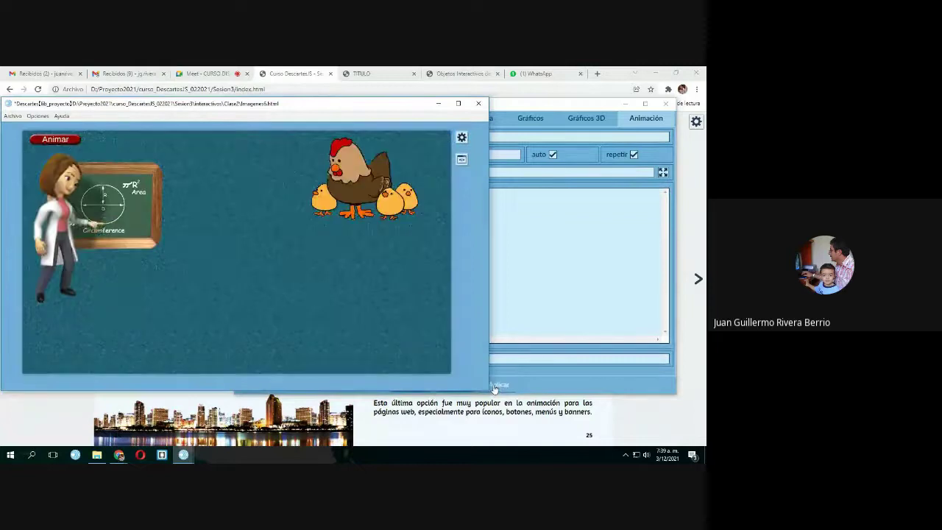
Test the Animar button in the scene and return to the animation settings.
left_click(531, 280)
left_click(62, 146)
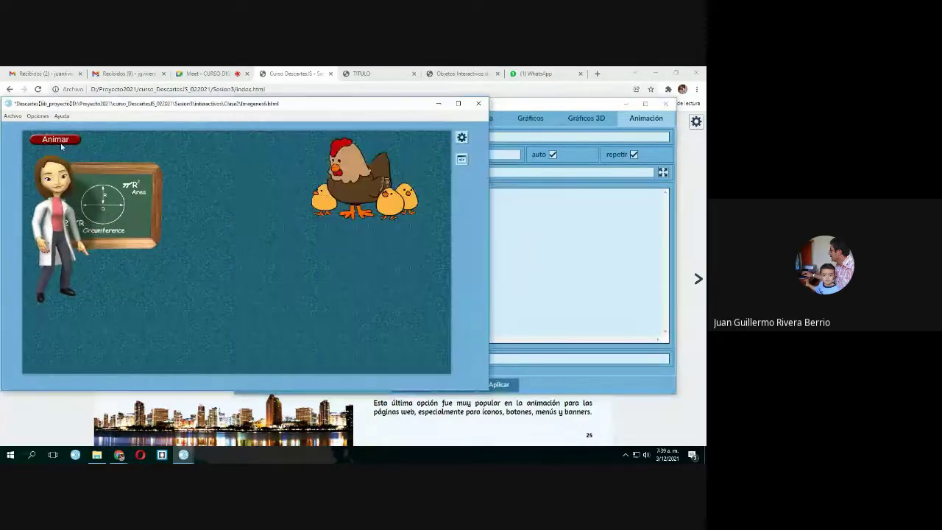
left_click(559, 252)
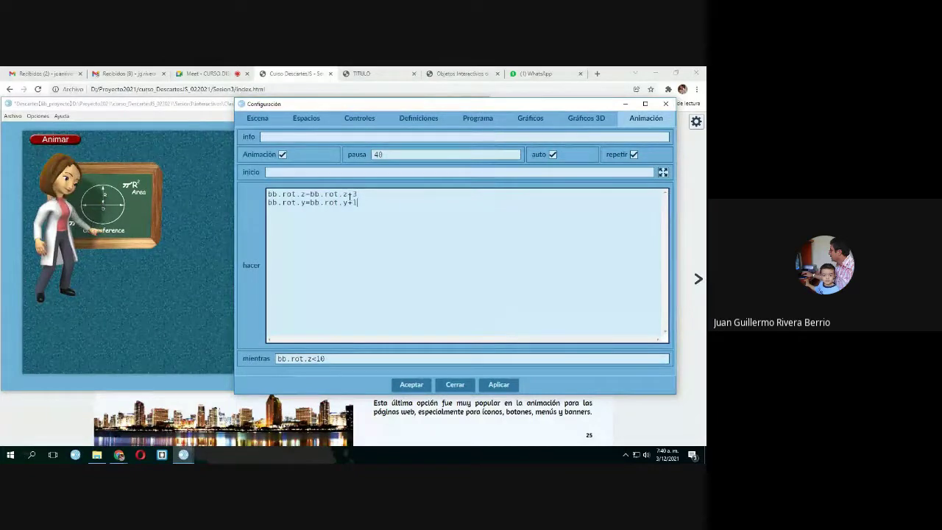
Check space bb and the dodecaedro's settings, and apply the configuration again.
left_click(303, 119)
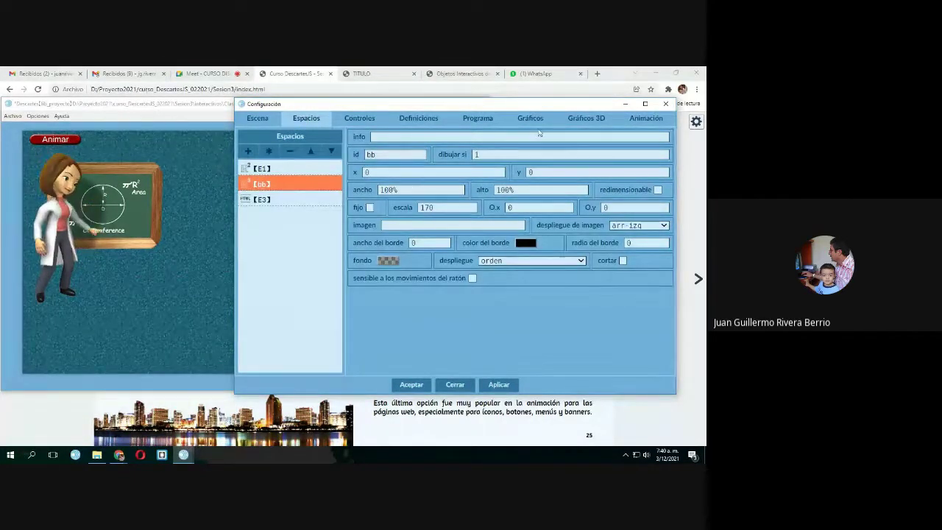
left_click(582, 119)
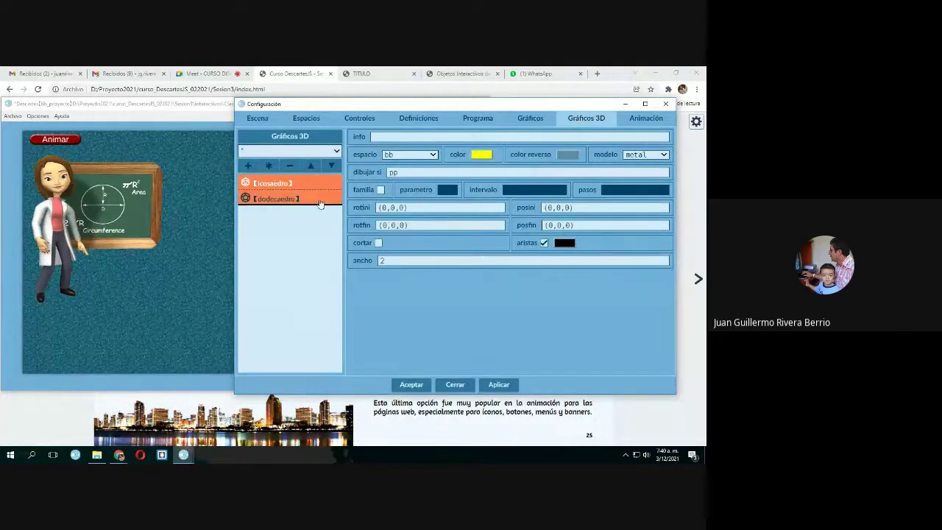
left_click(290, 200)
left_click(500, 385)
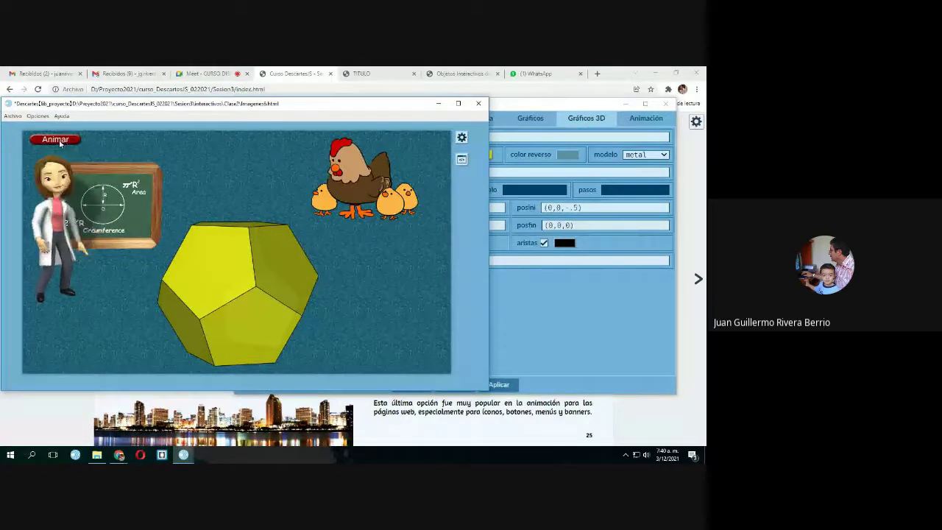
Review the configuration's animation expressions, program, definitions and the settings of button b1.
left_click(598, 322)
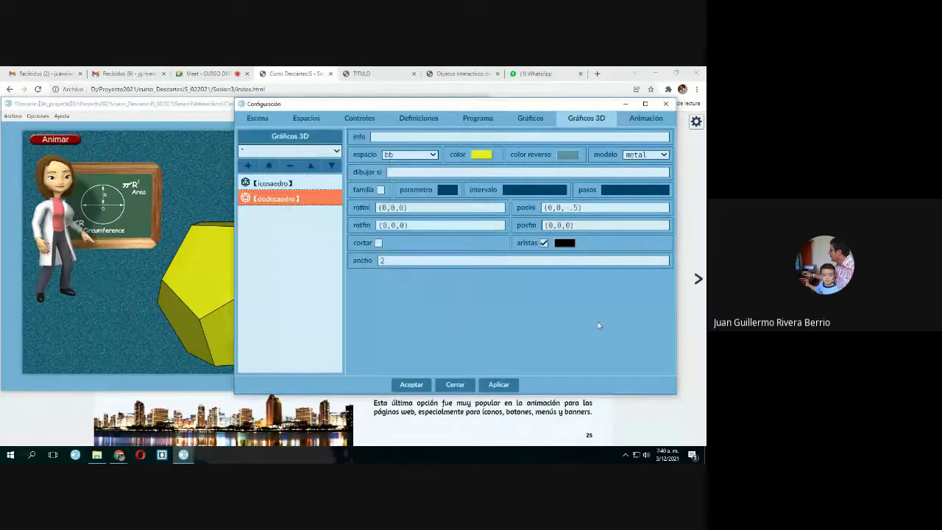
left_click(637, 120)
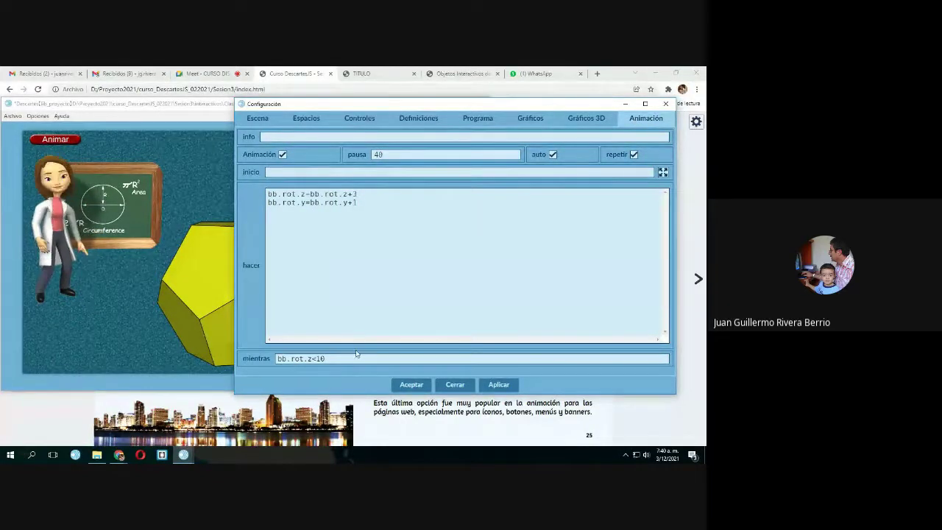
left_click(478, 119)
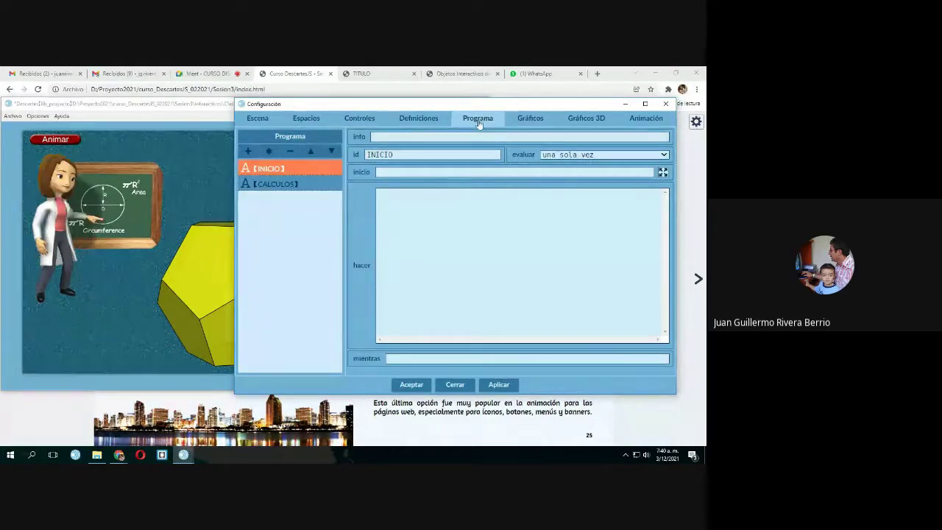
left_click(429, 122)
left_click(364, 119)
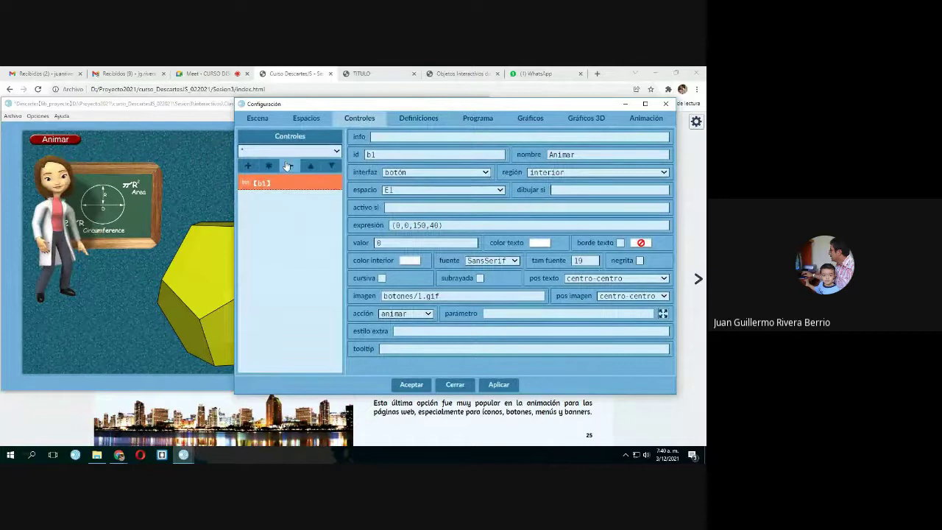
Set the despliegue of space bb to pintor, apply the configuration and try rotating the solid in the scene.
left_click(315, 120)
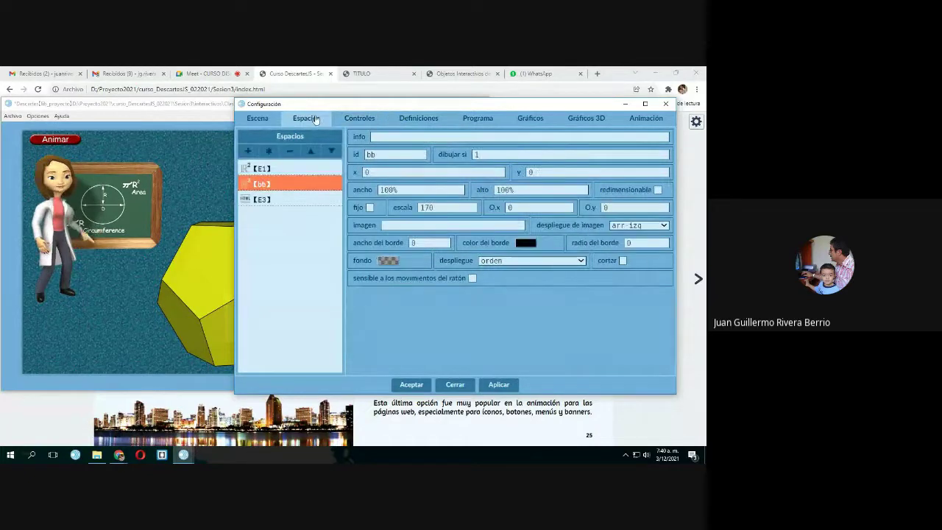
left_click(259, 187)
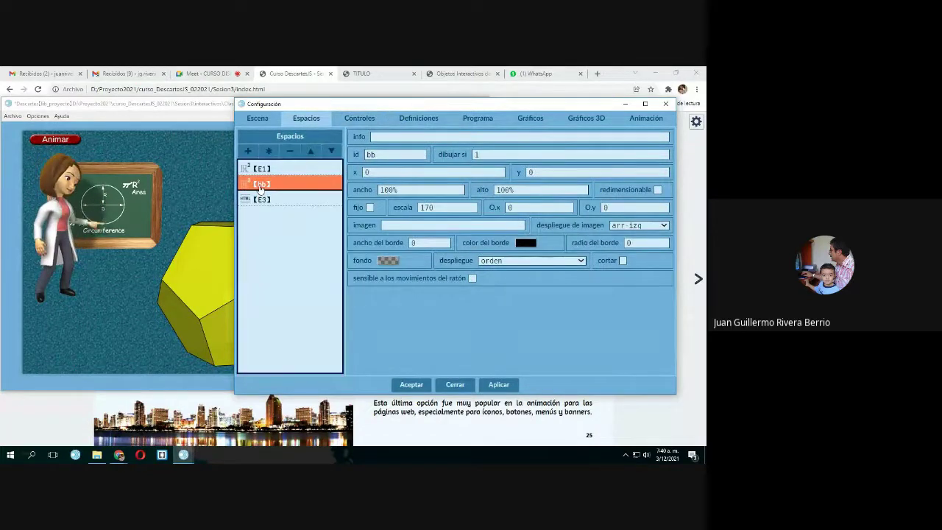
left_click(567, 260)
left_click(522, 279)
left_click(498, 384)
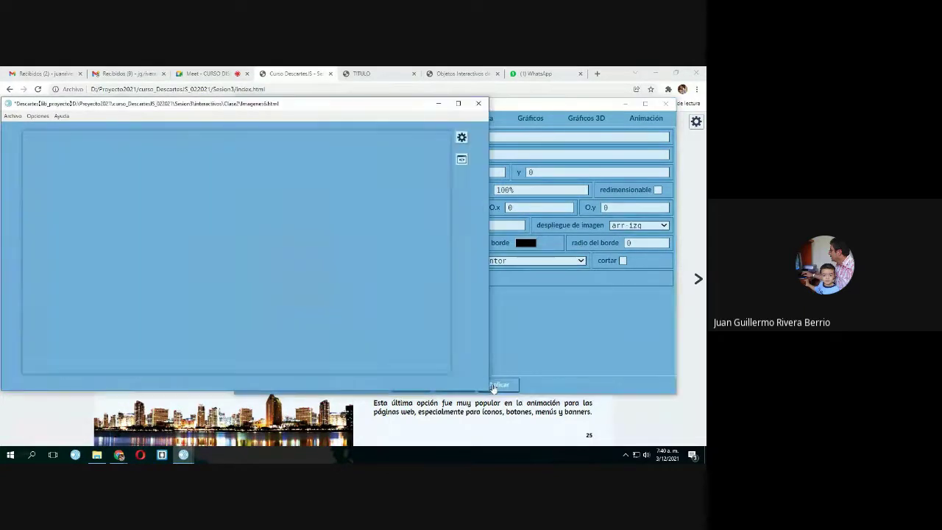
left_click_drag(306, 264, 265, 239)
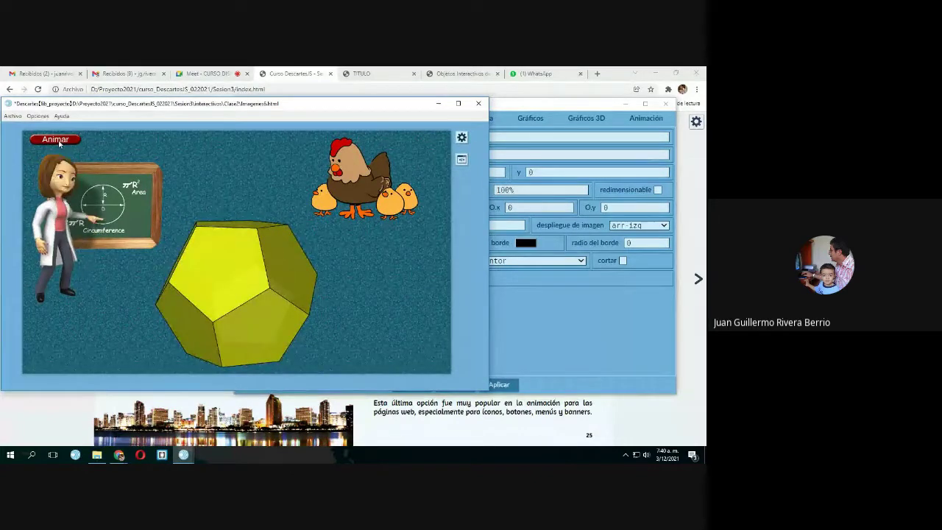
Assign button b1 to space bb and apply the configuration.
left_click(580, 341)
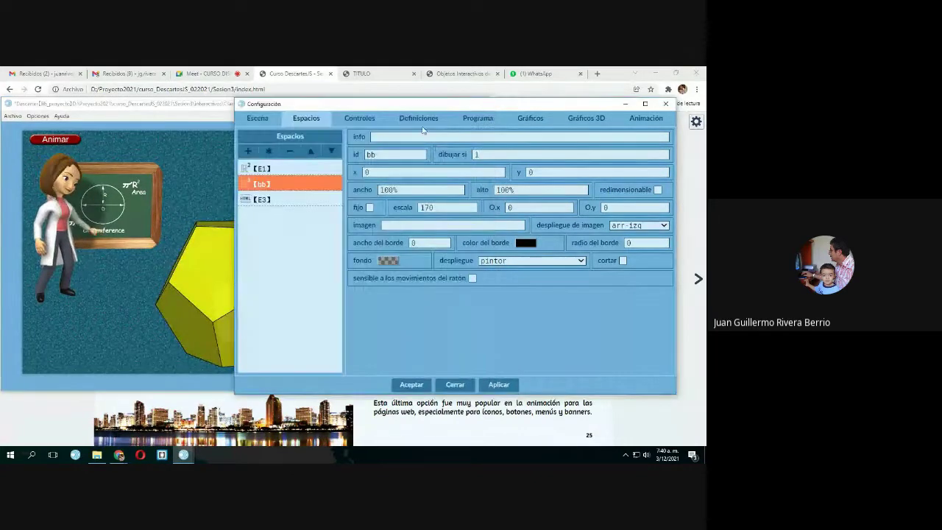
left_click(365, 121)
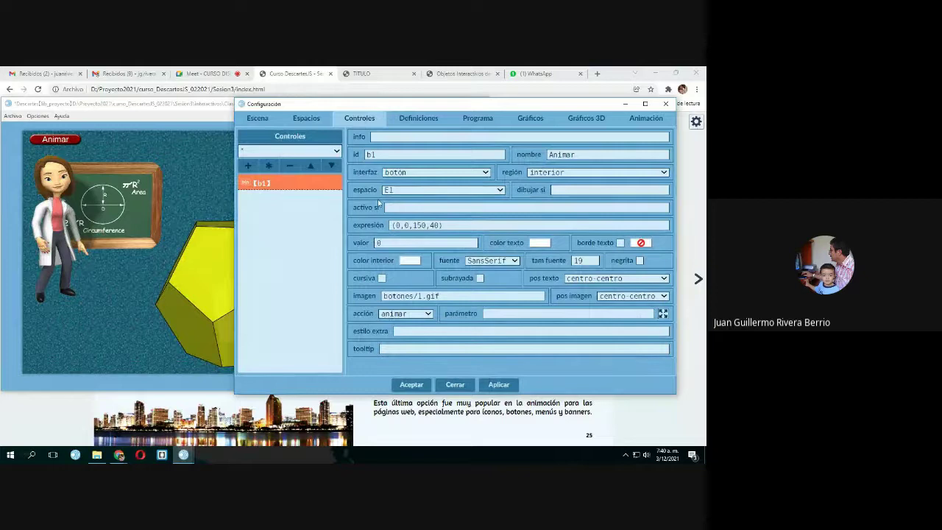
left_click(499, 189)
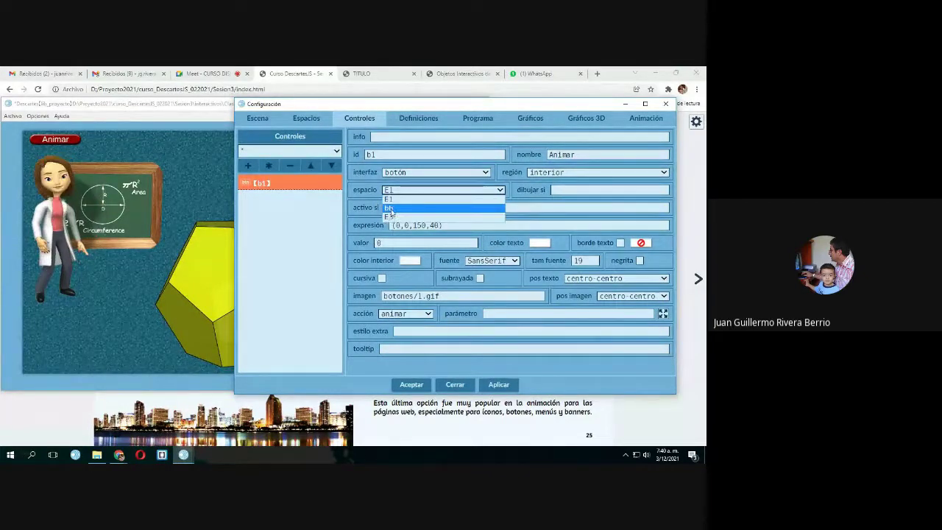
left_click(434, 208)
left_click(497, 384)
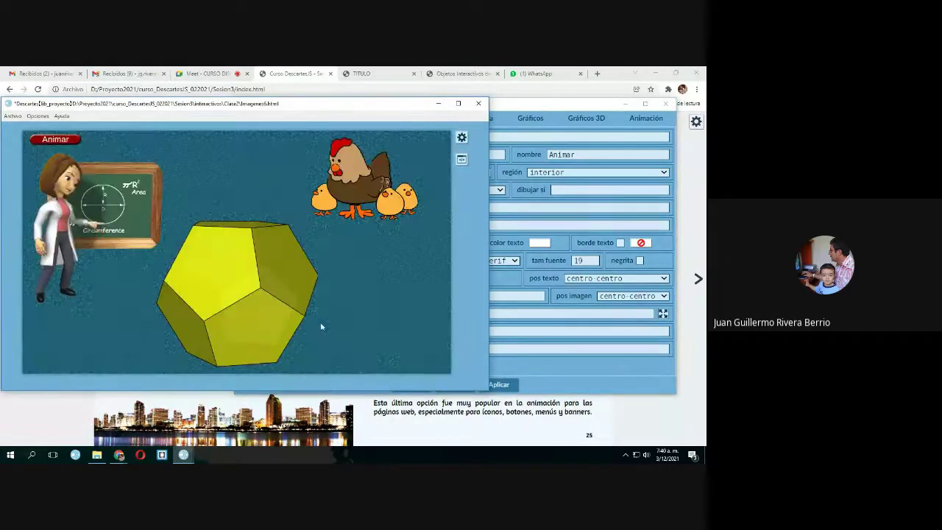
Test the Animar button on the rotating dodecahedron and return to the settings of button b1.
left_click(52, 141)
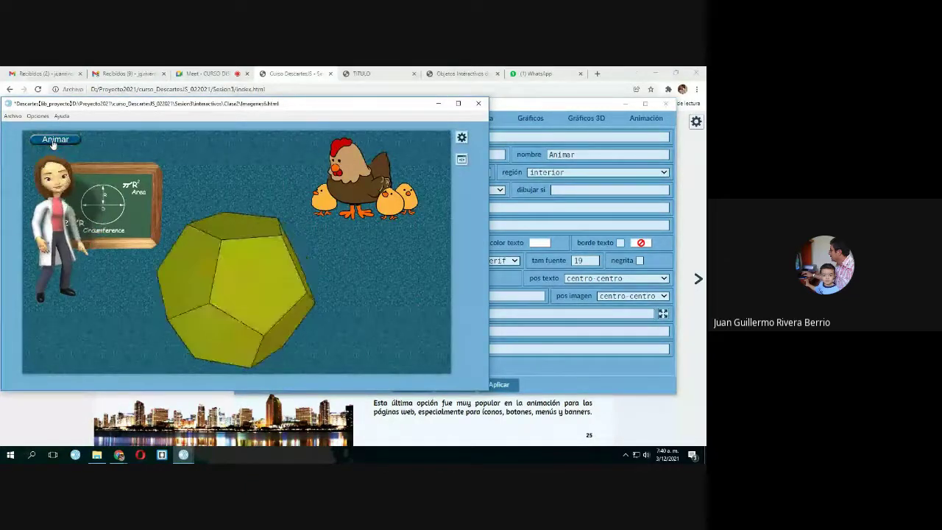
left_click(568, 366)
left_click(183, 184)
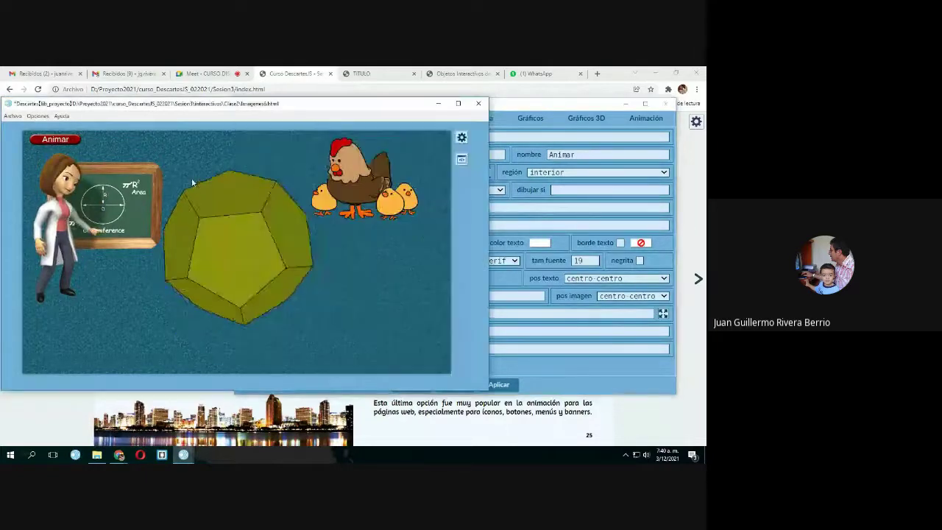
left_click(564, 373)
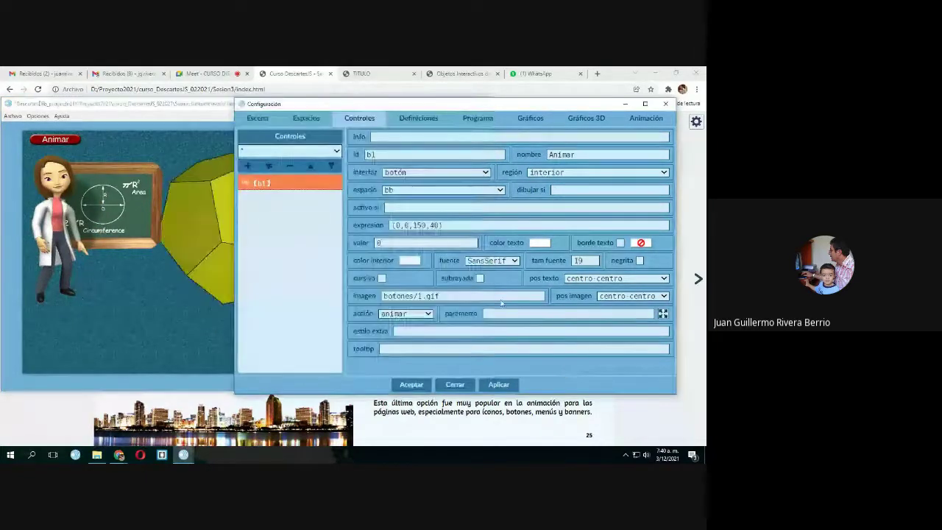
Check the id of space bb against the animation's bb.rot.z and bb.rot.y expressions, uncovering more of the scene.
left_click(317, 120)
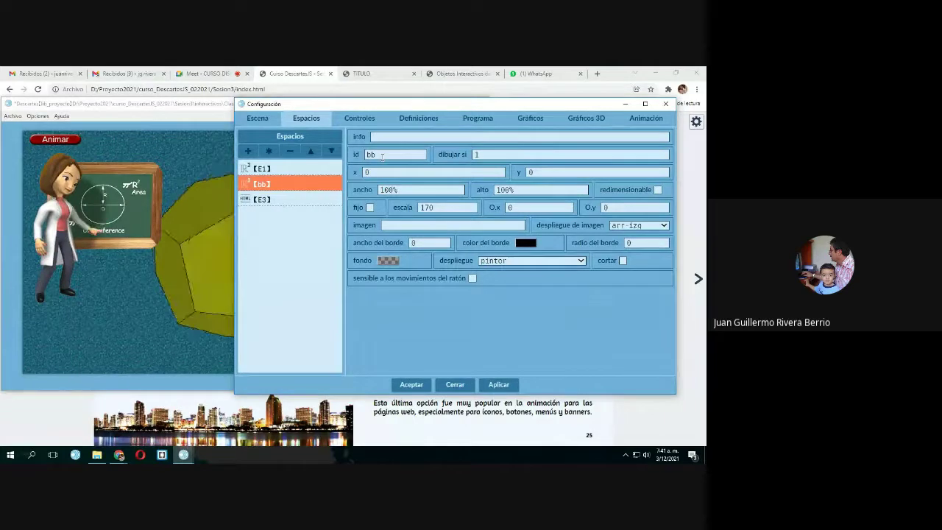
left_click(645, 118)
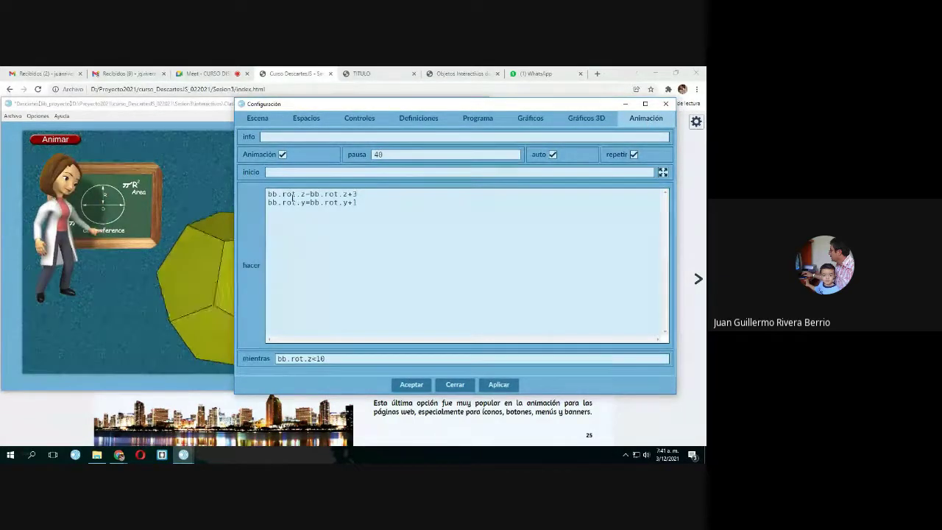
left_click(269, 194)
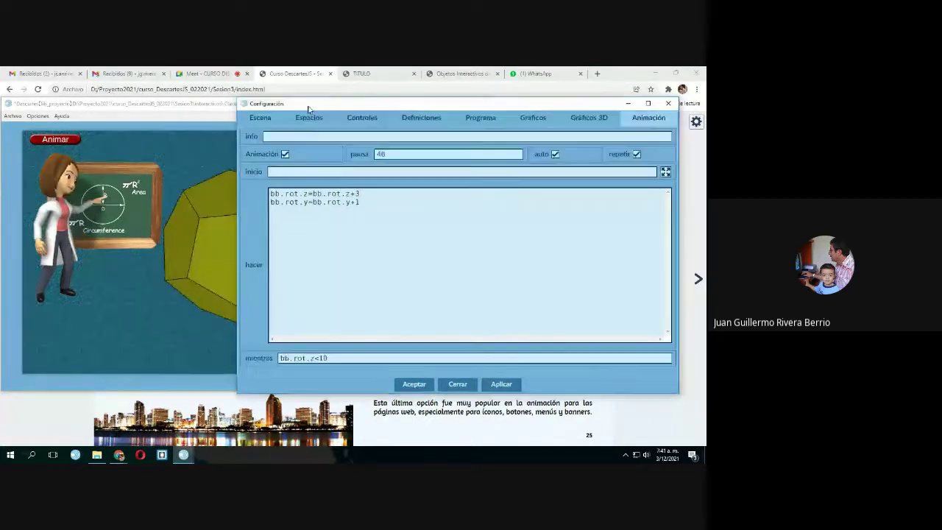
left_click_drag(308, 104, 390, 102)
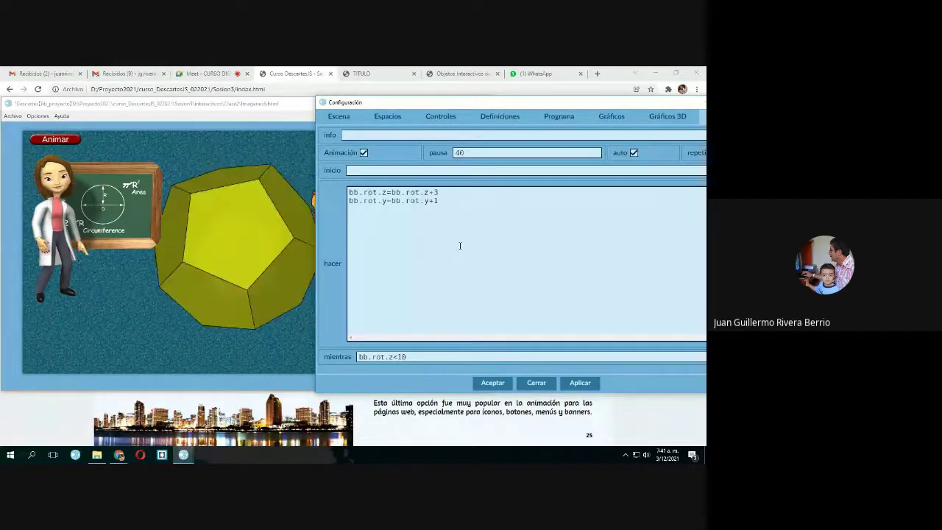
Switch to the Curso DescartesJS book in the browser and find the rotation and Animar button instructions on pages 36 and 37.
left_click(458, 77)
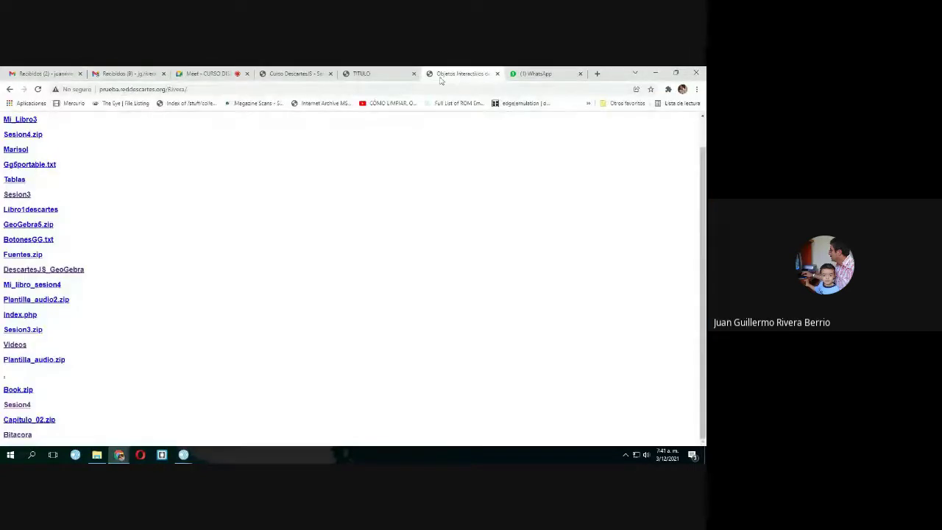
left_click(362, 75)
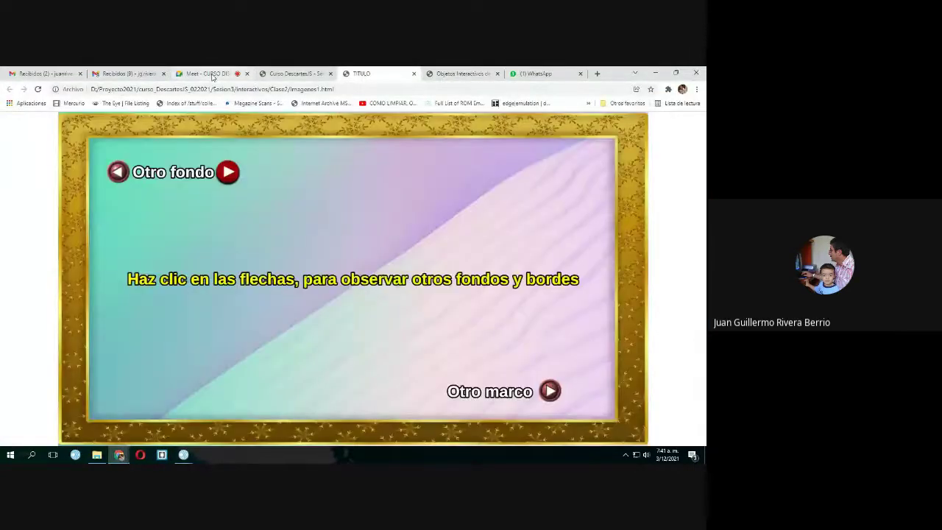
key("ctrl+3")
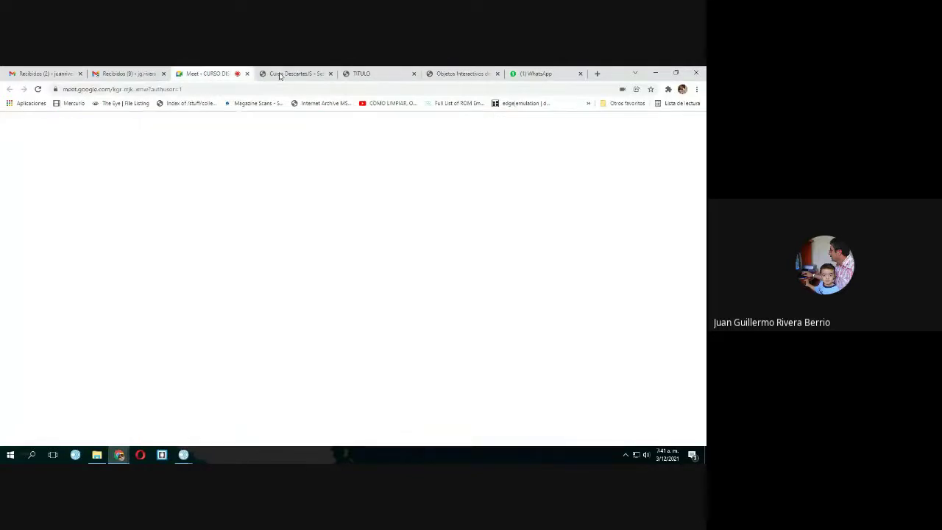
left_click(279, 73)
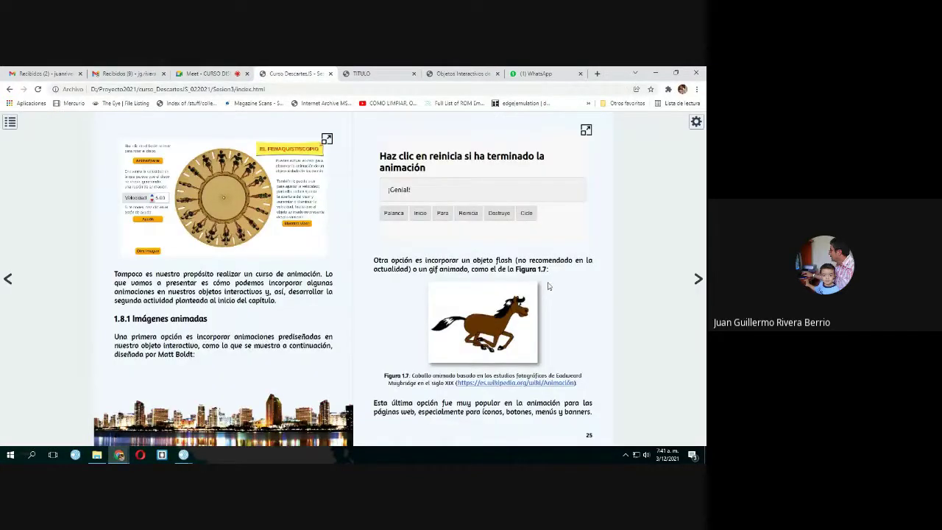
left_click(697, 281)
left_click(698, 281)
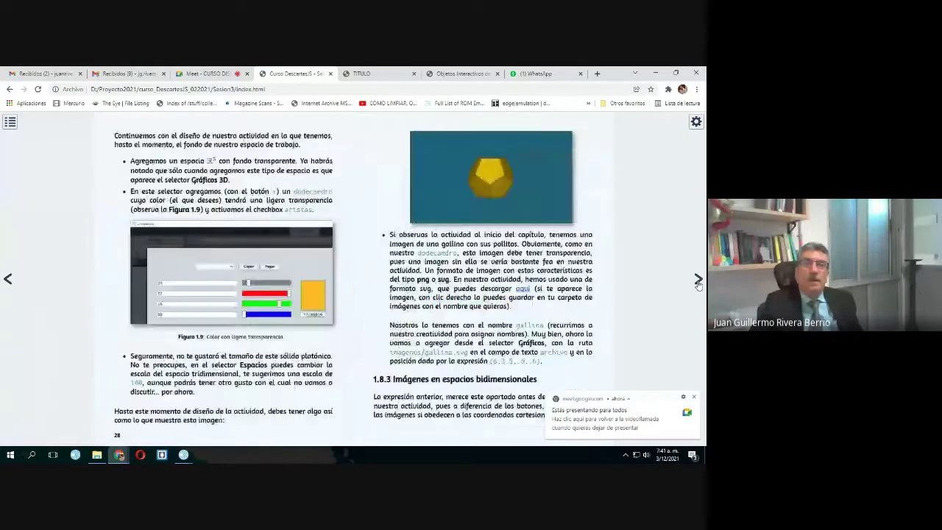
left_click(697, 281)
left_click(698, 281)
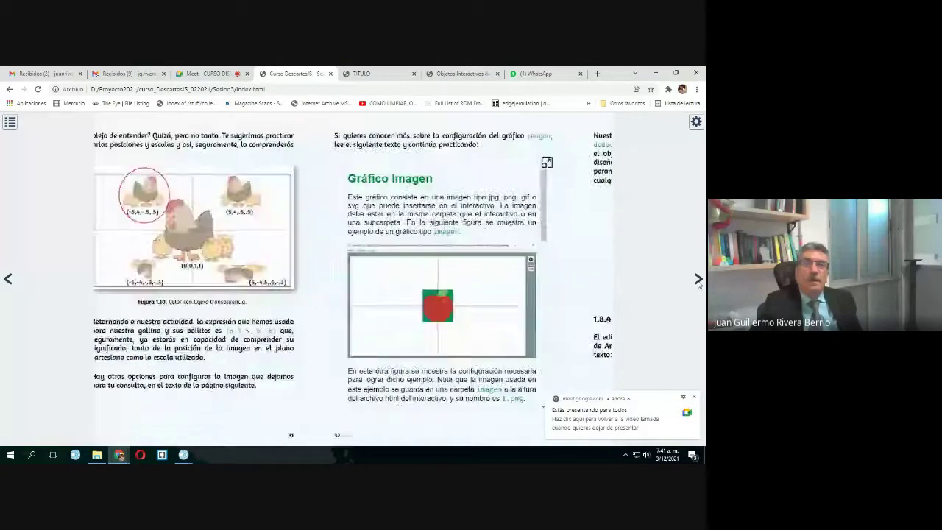
left_click(698, 281)
left_click(697, 281)
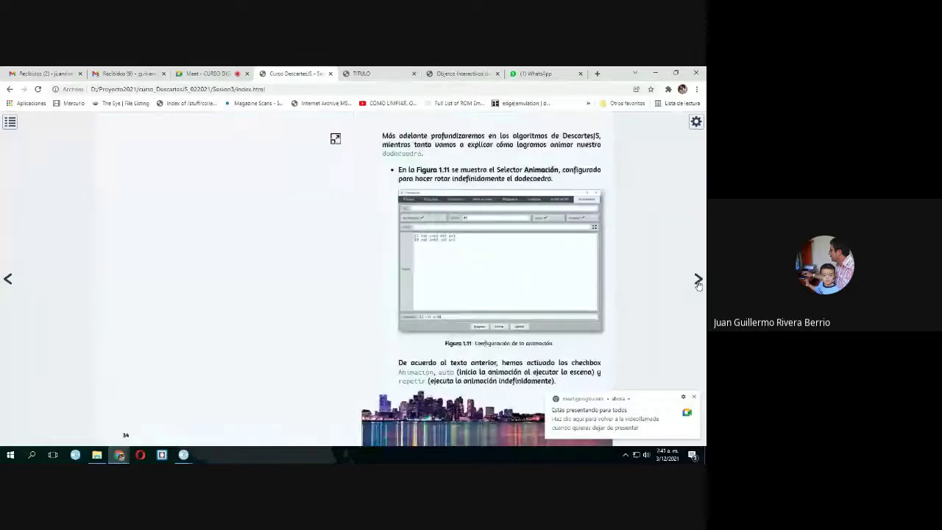
left_click(697, 281)
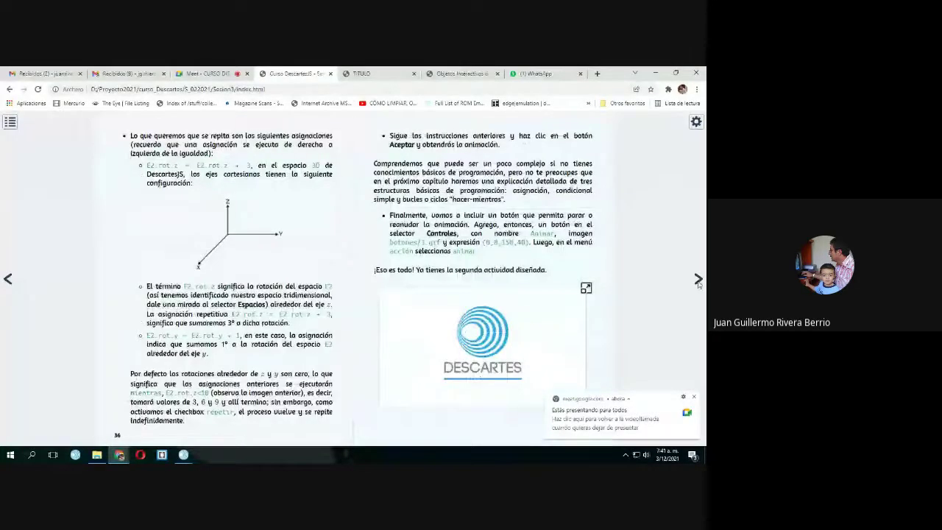
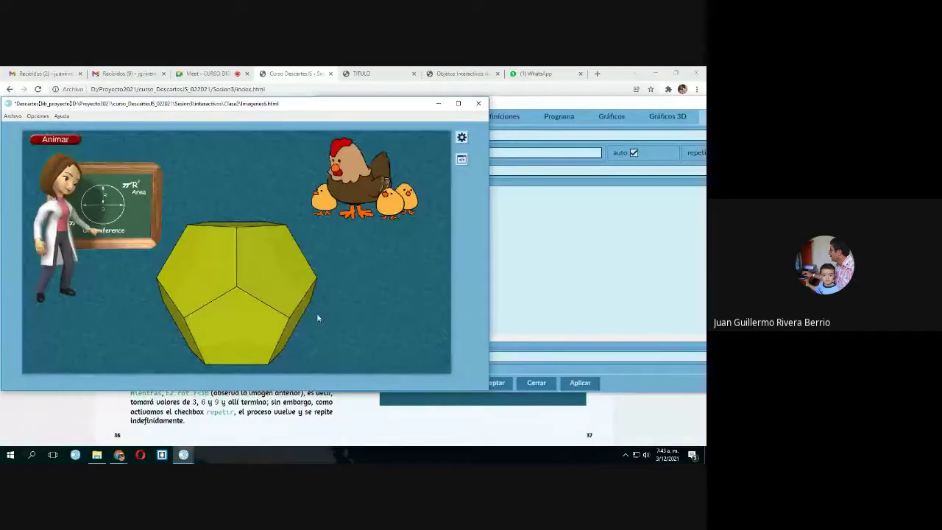
Test the Animar button in the Imagenes6 scene and compare it with the finished activity in the course book.
left_click(57, 141)
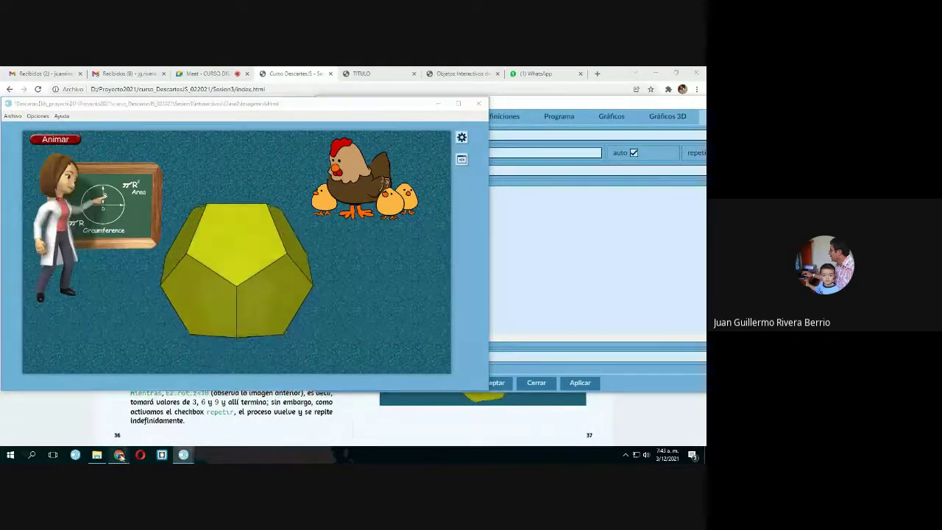
mouse_move(119, 454)
left_click(83, 427)
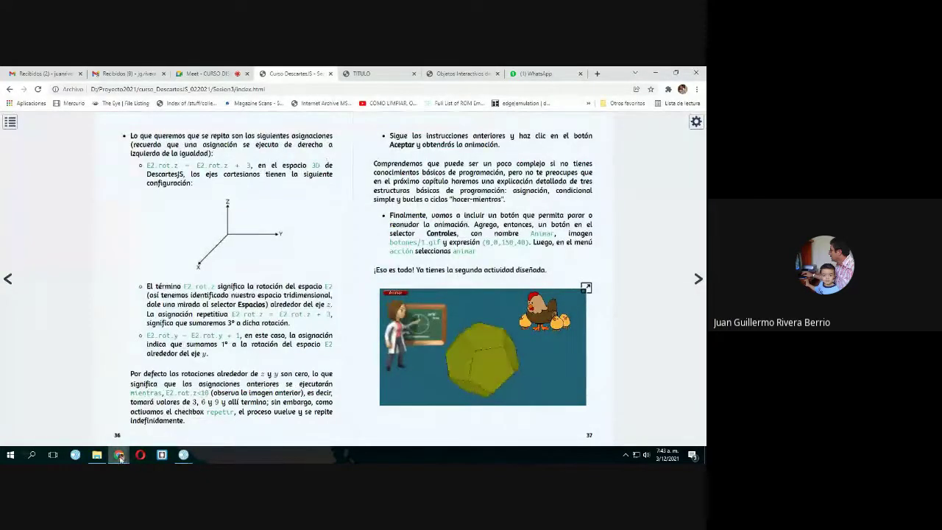
Restore the bb.rot.z=bb.rot.z+3 line in the scene's animation instructions and apply the configuration.
left_click(185, 456)
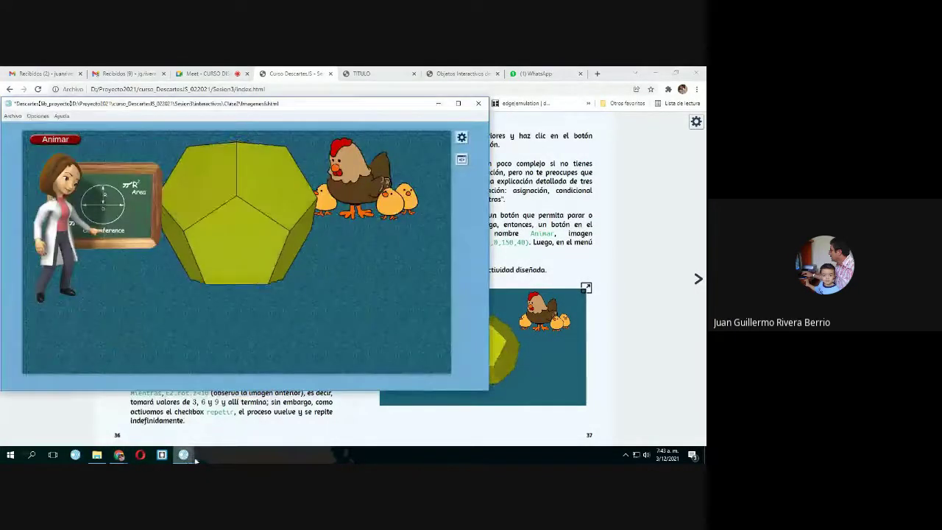
mouse_move(185, 455)
left_click(235, 415)
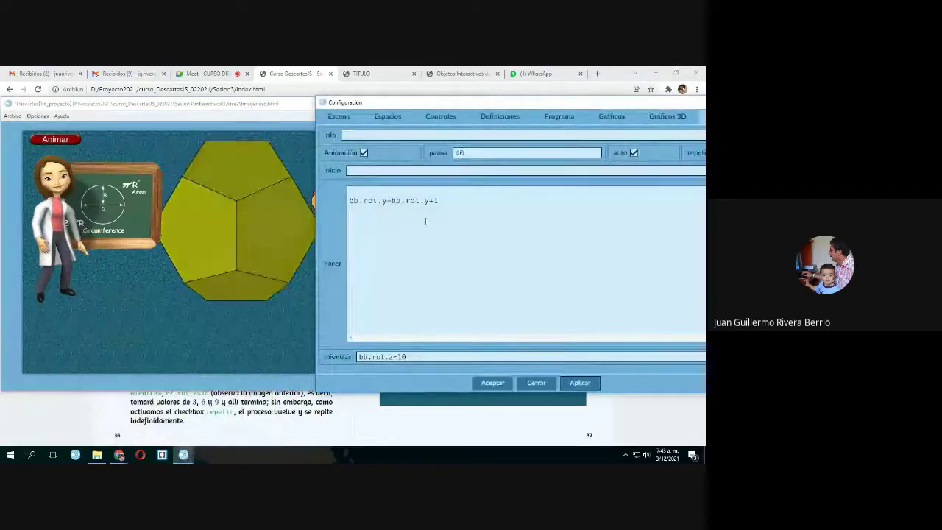
left_click(397, 280)
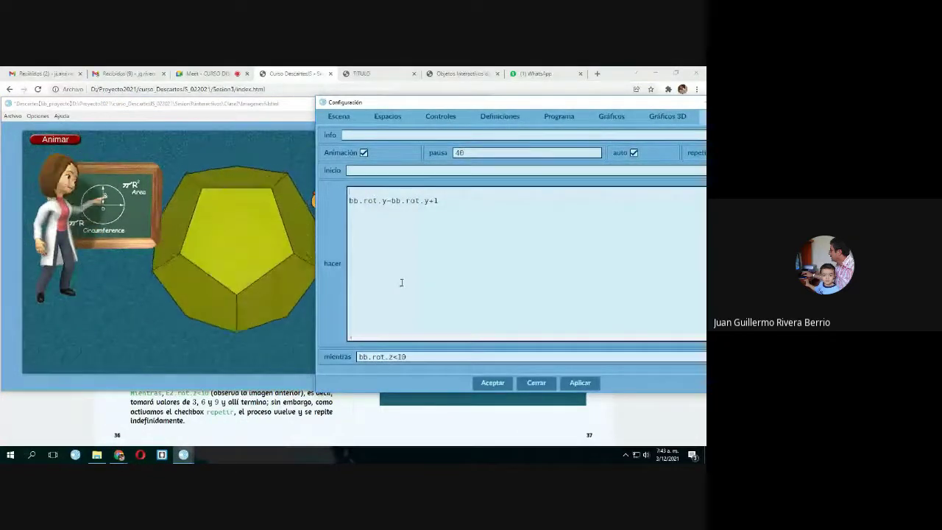
key("ctrl+z")
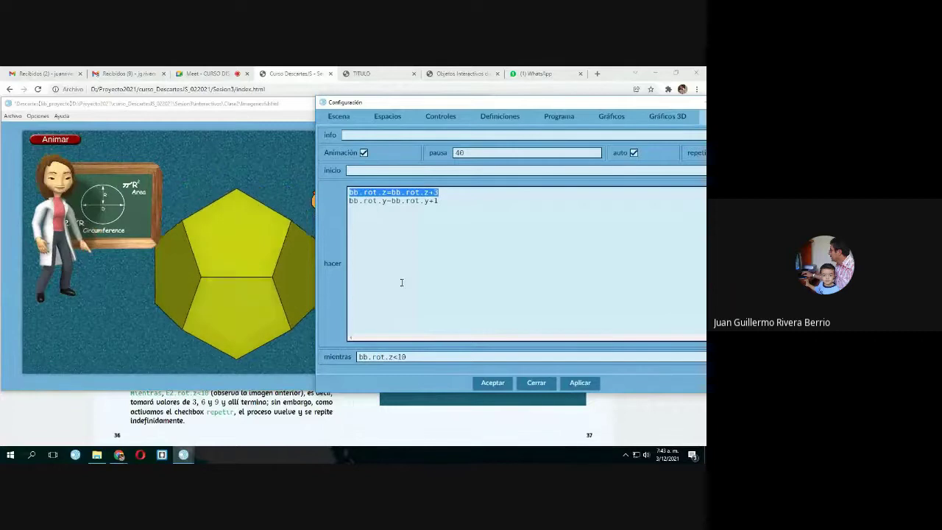
left_click(580, 382)
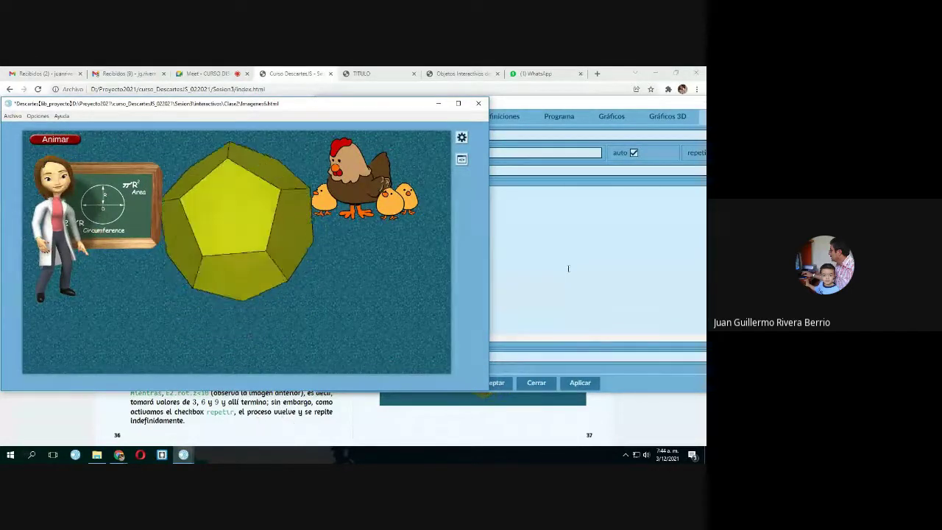
Rewrite the animation assignments as bb.rot.z:=bb.rot.z+3 and bb.rot.y:=bb.rot.y+1, and view the rotating solid in the scene.
left_click(568, 268)
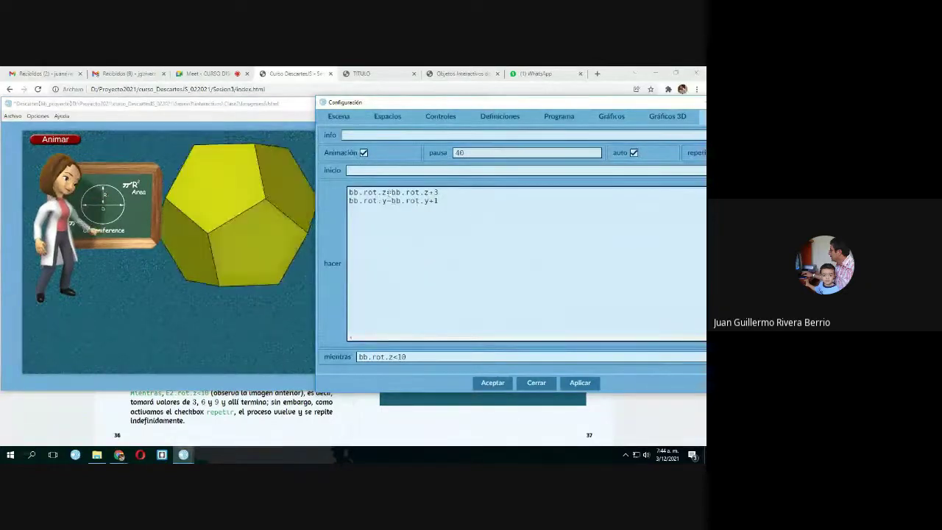
left_click(389, 192)
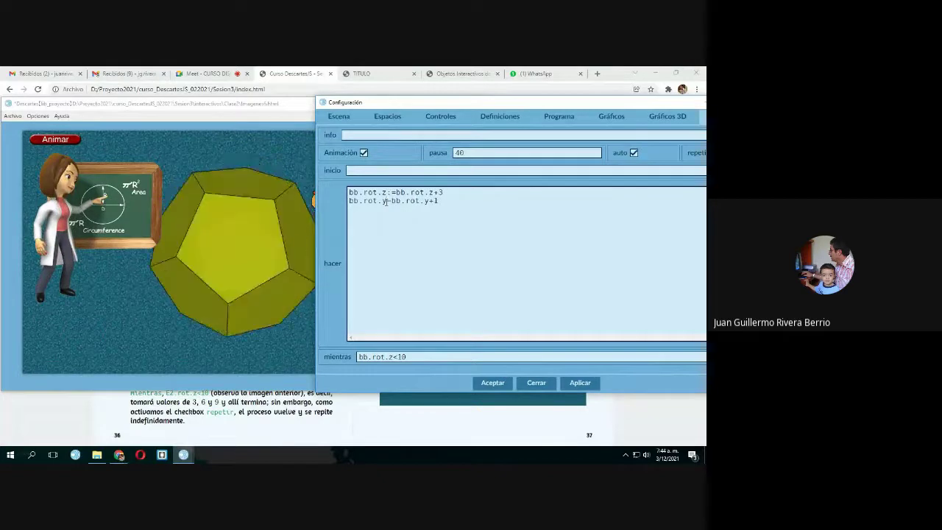
left_click(385, 200)
type(":")
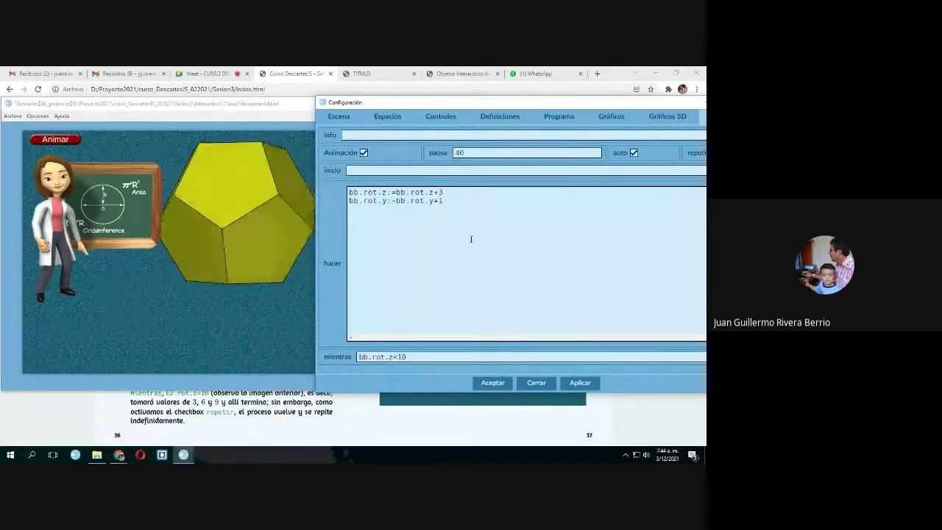
left_click_drag(602, 108, 537, 106)
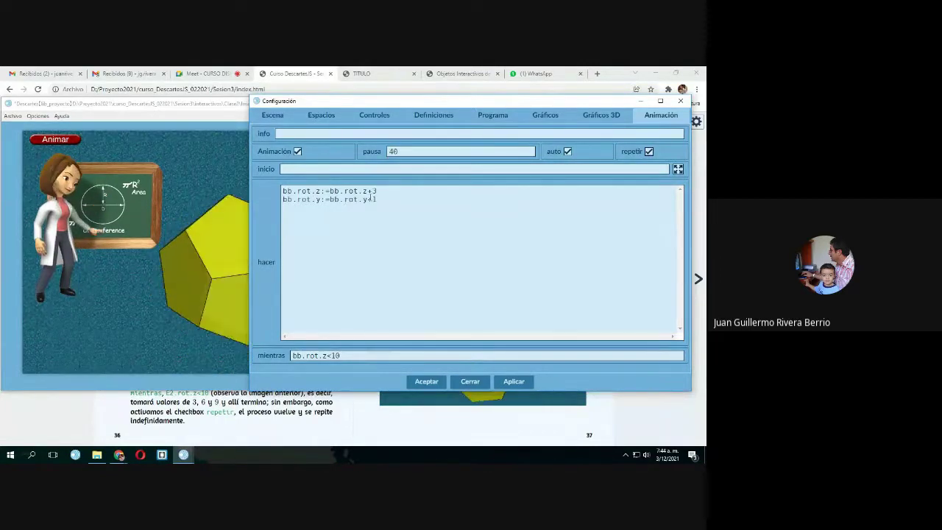
left_click(216, 274)
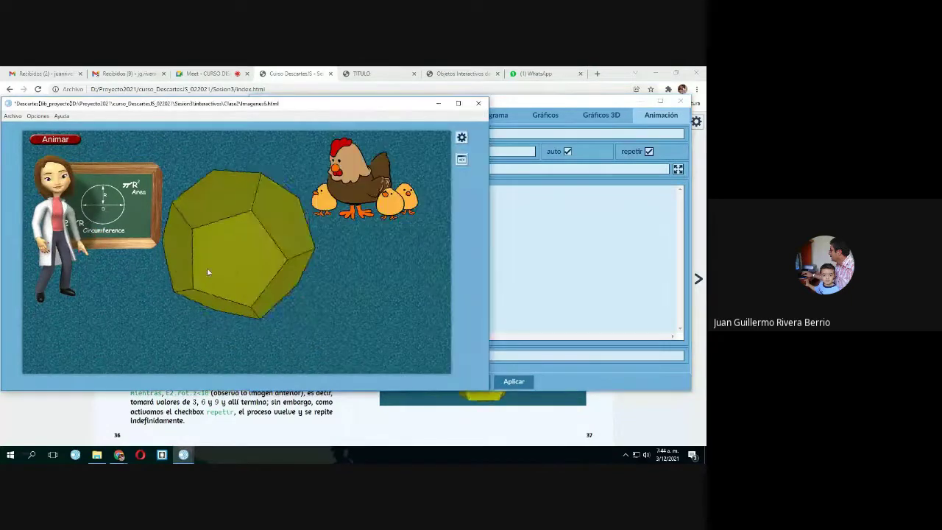
left_click(541, 255)
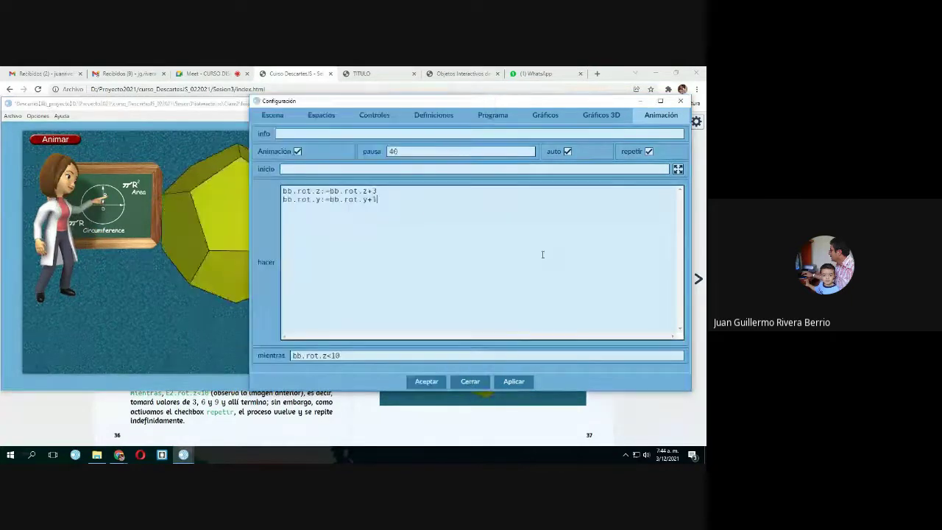
Look through the course book's sections on animated GIFs, from 1.8.5 to the Puzle animado, and return to the Memoriza game.
left_click(294, 425)
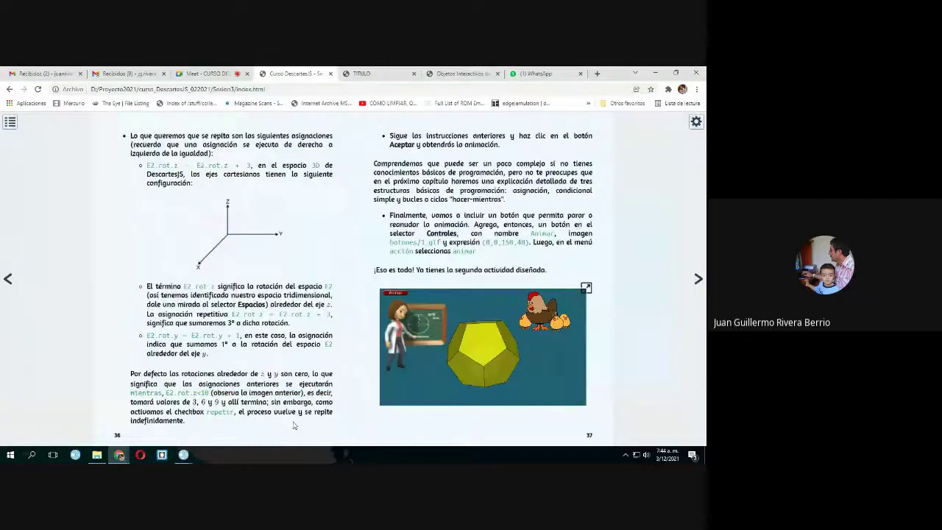
left_click(697, 279)
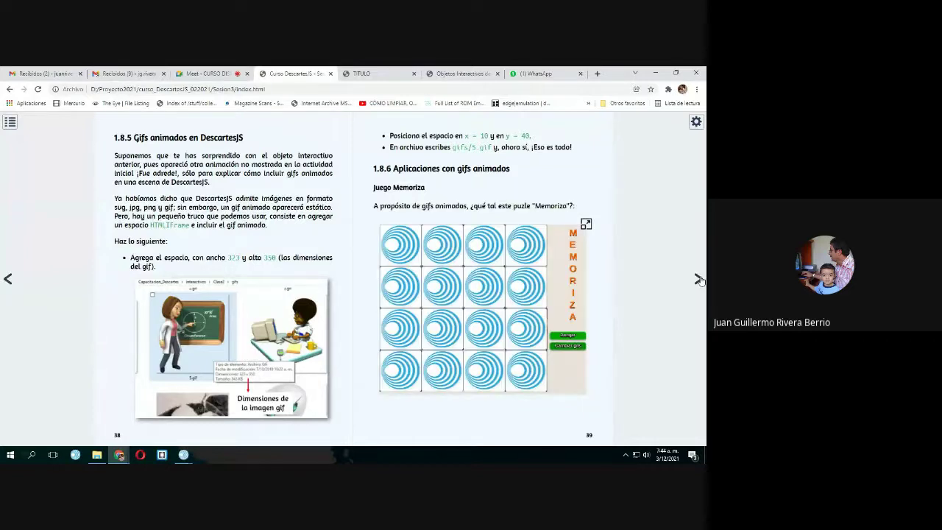
left_click(698, 279)
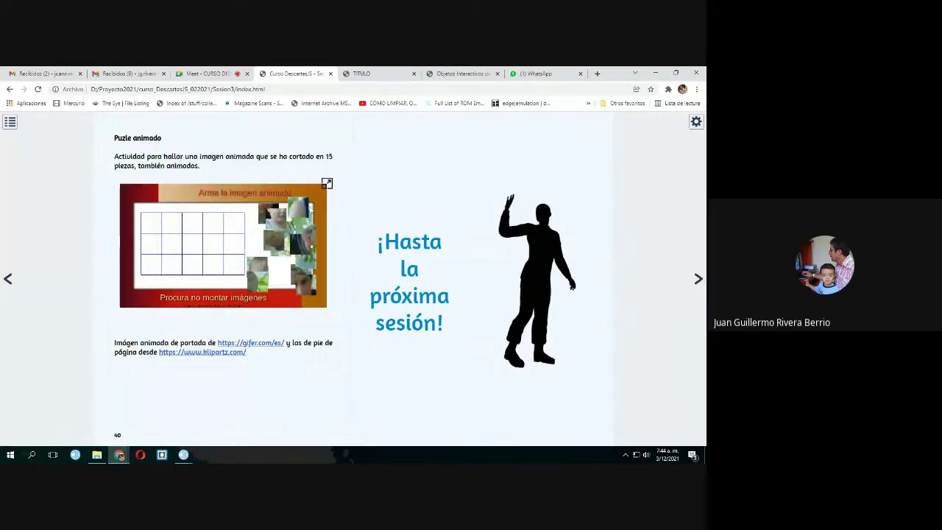
left_click(8, 282)
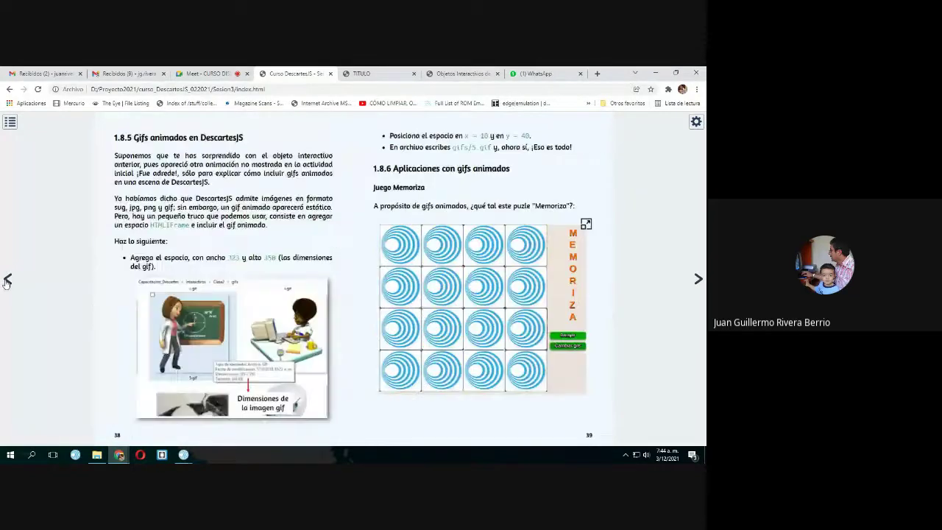
Try the Memoriza game by turning over several of its cards.
left_click(441, 245)
left_click(441, 286)
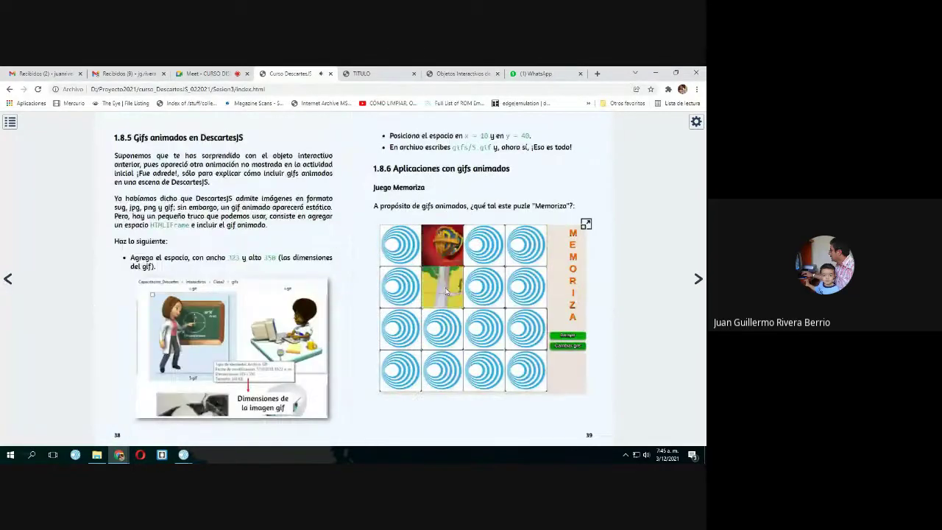
left_click(400, 327)
left_click(449, 331)
left_click(483, 285)
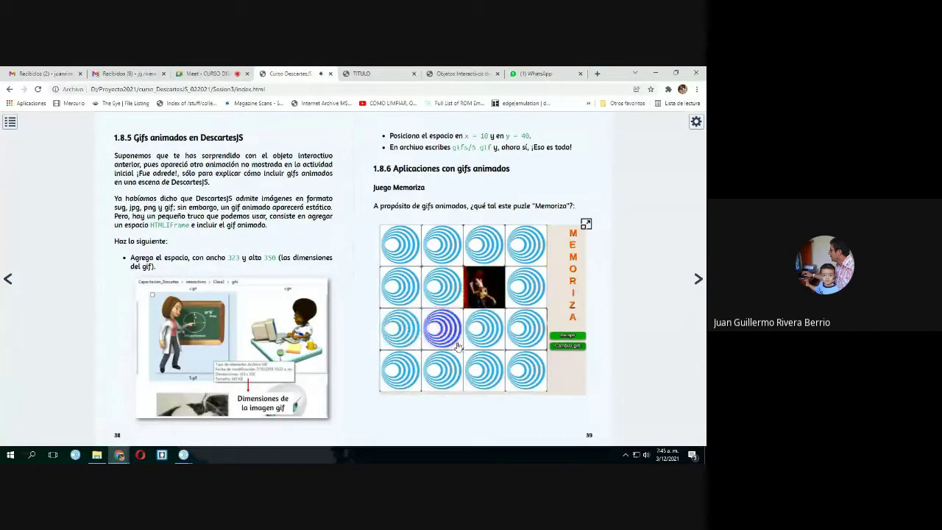
Return to page 37 of the course book and show the participant list of the Google Meet call.
left_click(7, 282)
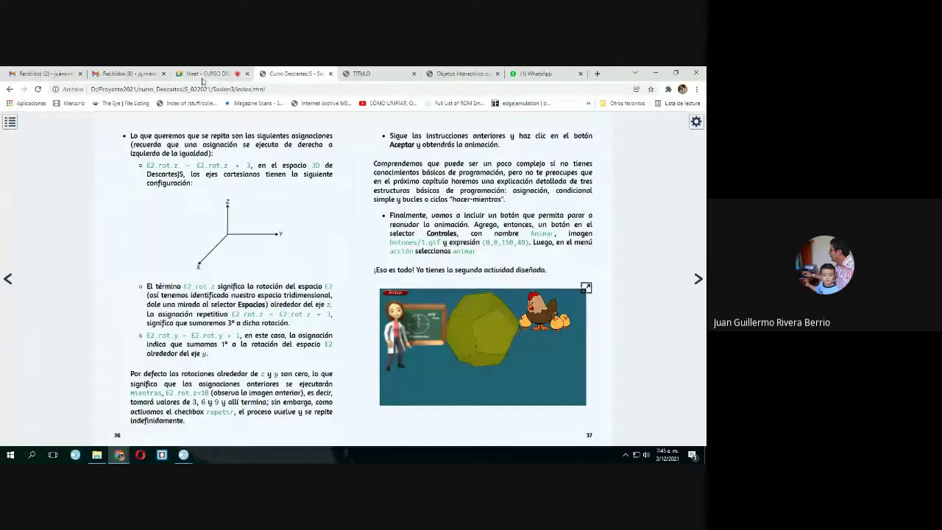
left_click(201, 73)
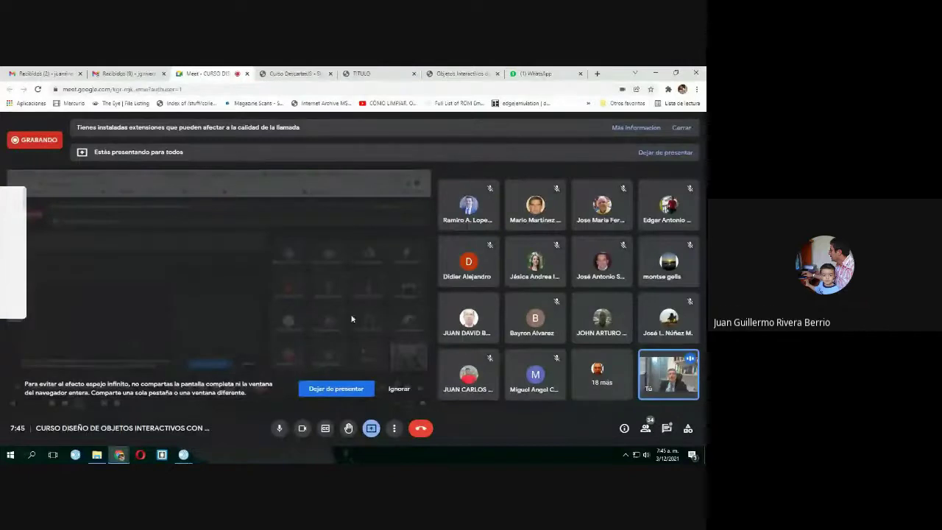
left_click(645, 429)
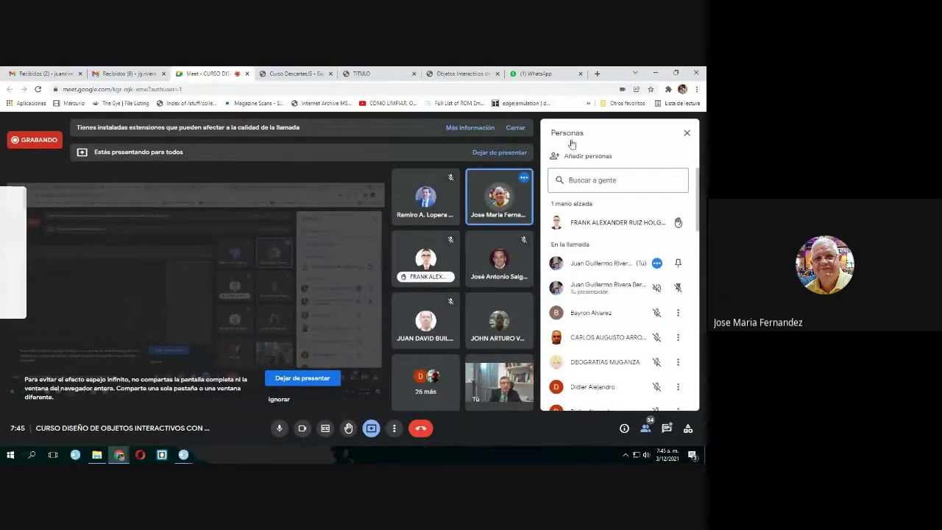
Close the TITULO page with the Imagenes1 scene and open the online Sesión 3 course book, selecting its web address.
left_click(530, 76)
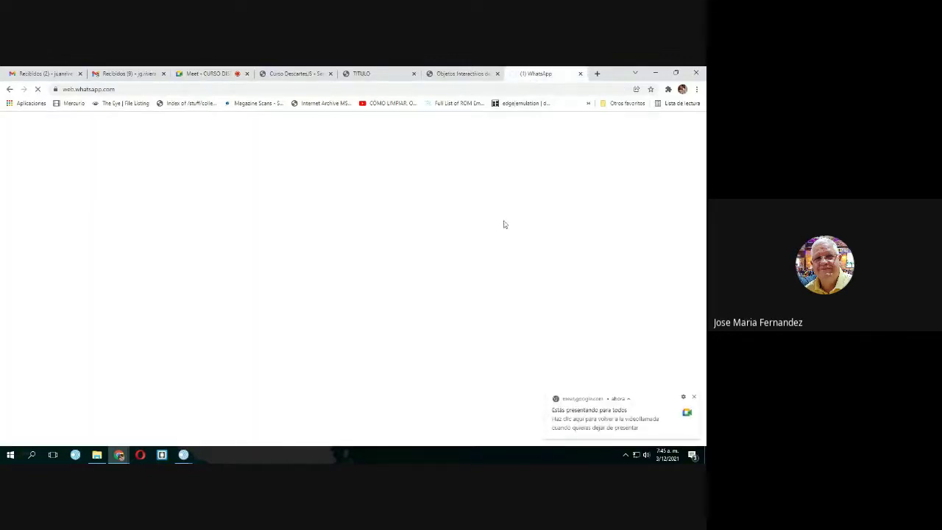
left_click(365, 75)
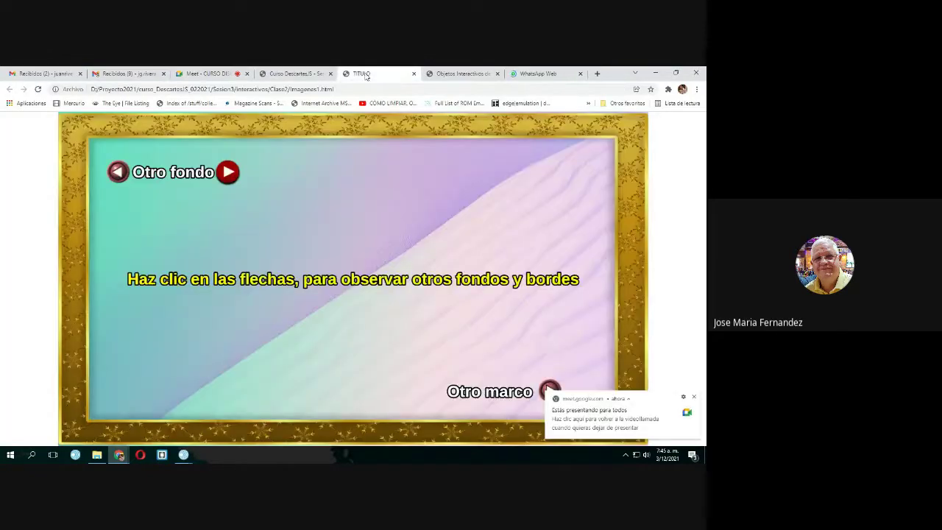
left_click(413, 74)
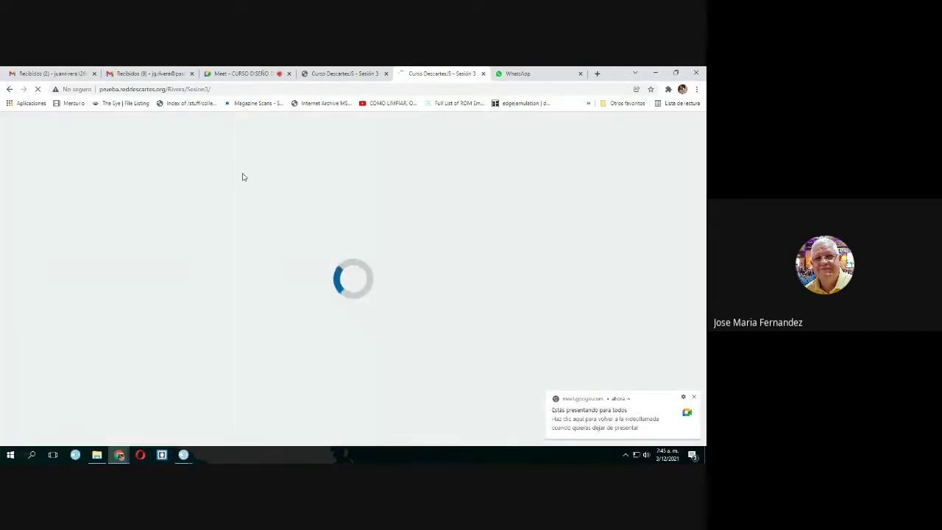
left_click(214, 89)
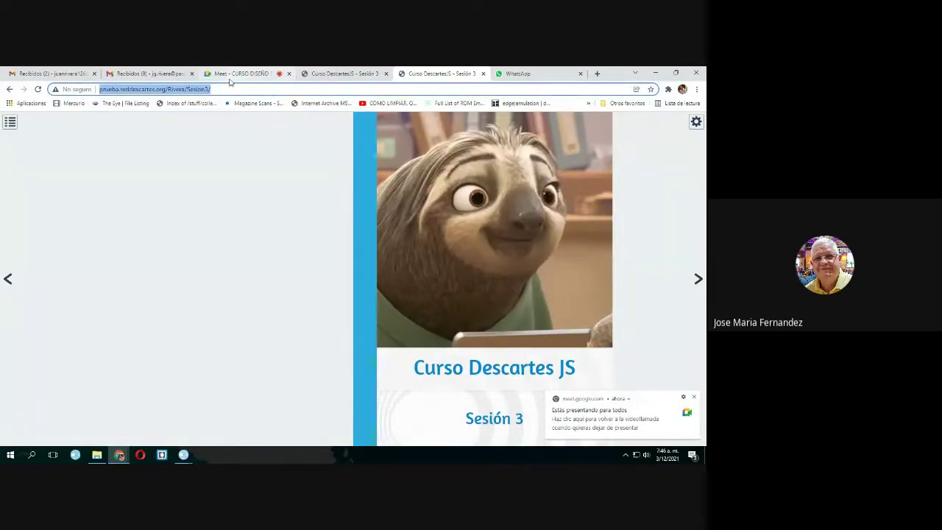
Look in on WhatsApp Web, return to the Google Meet call and show its messages.
left_click(518, 74)
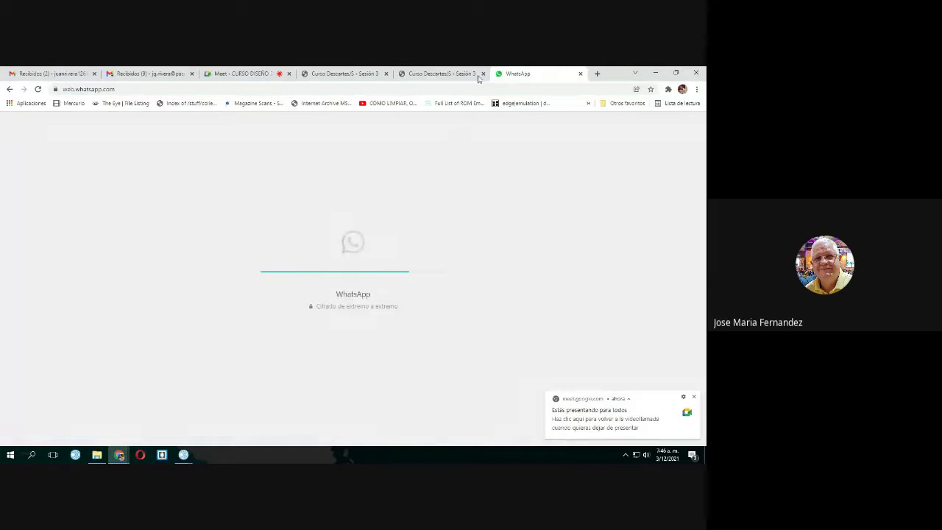
left_click(237, 74)
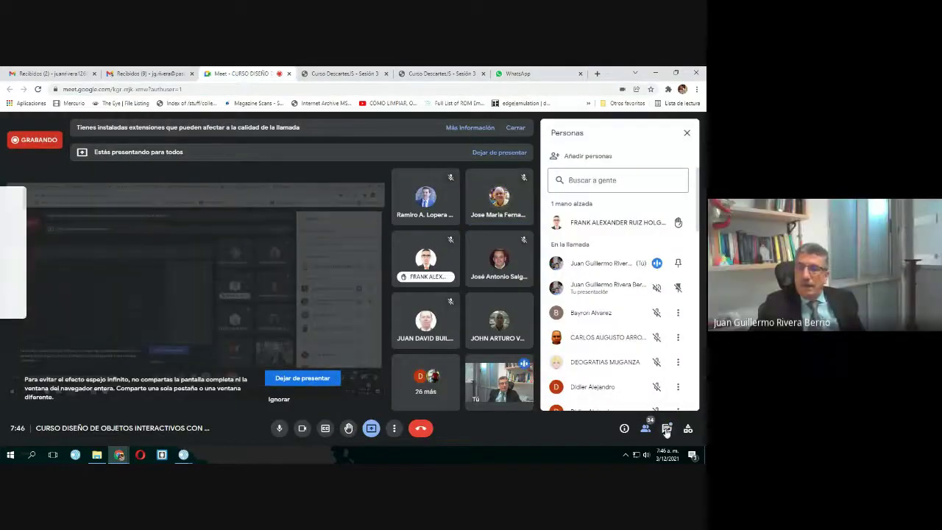
left_click(667, 429)
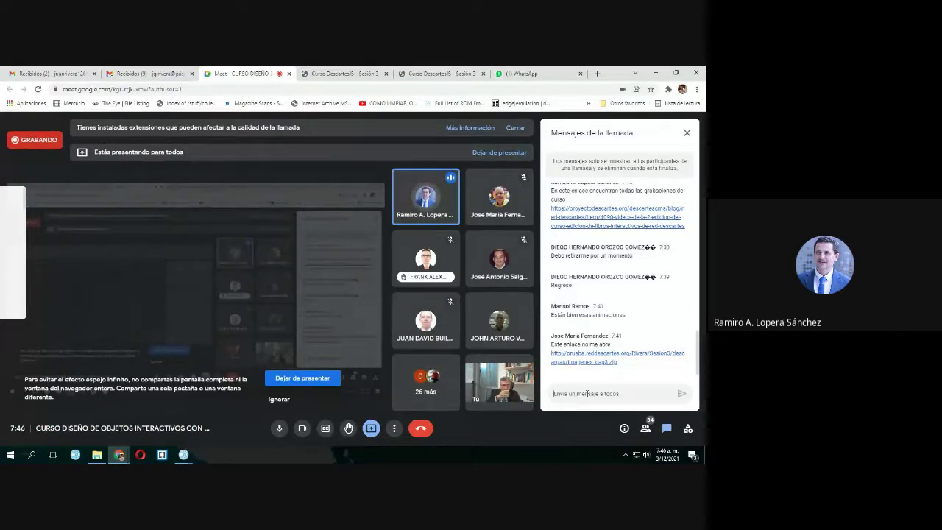
Go back from the Sesión 3 book to the online project index and send that index's address in the Meet chat.
left_click(431, 73)
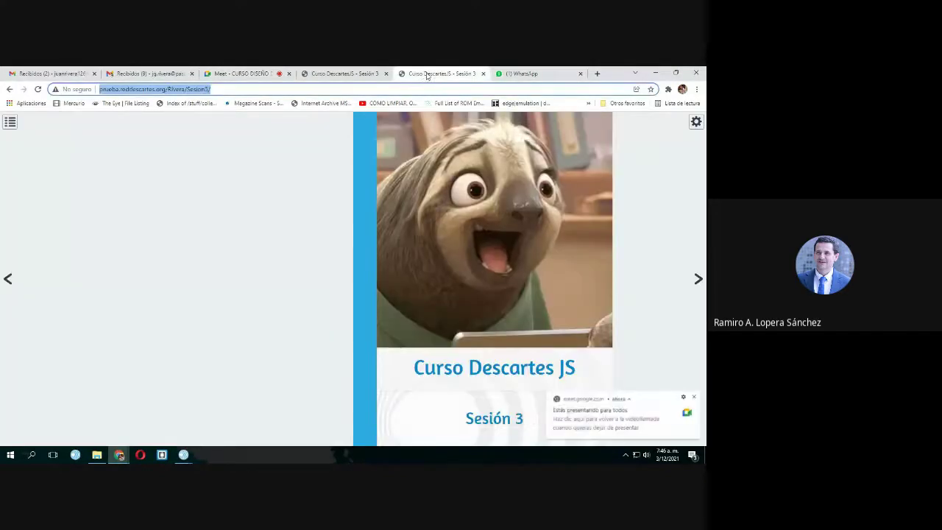
left_click(10, 89)
scroll(265, 224, "up", 1)
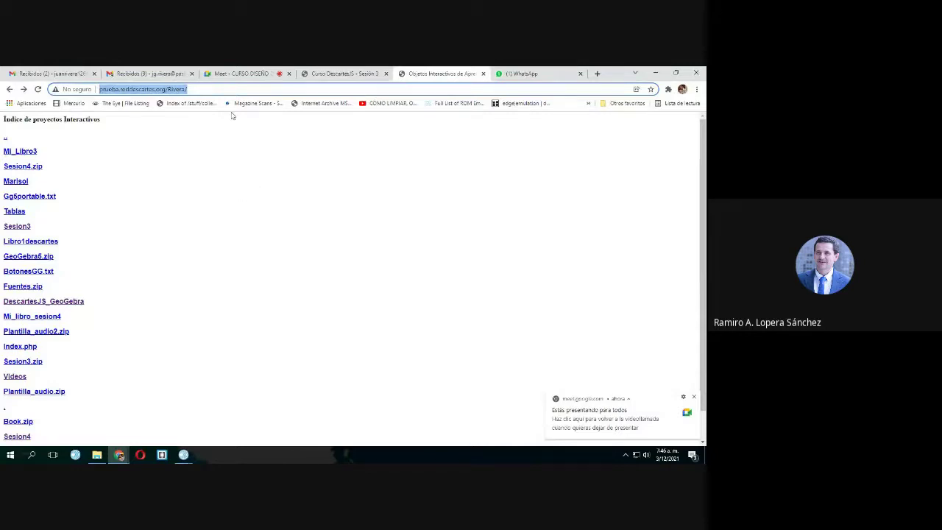
left_click(240, 74)
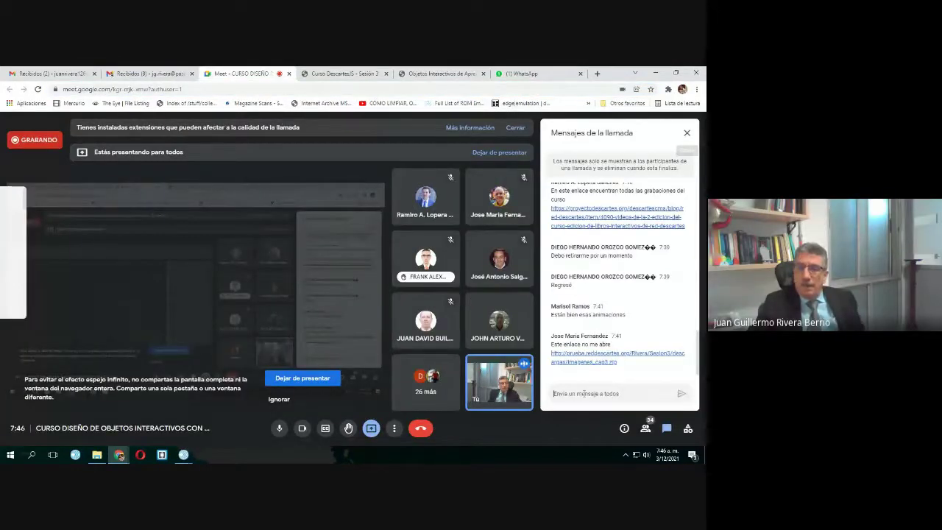
left_click(581, 394)
type("http://prueba.reddescartes.org/Rivera/")
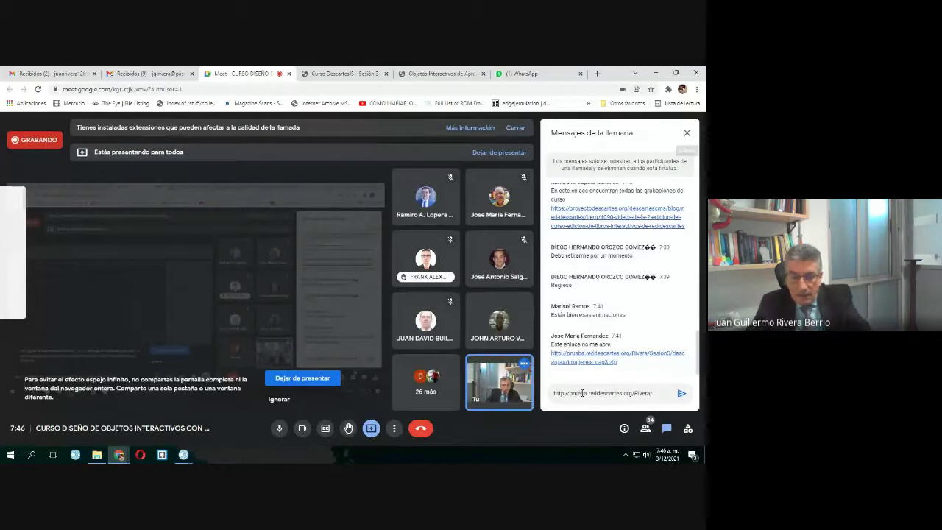
key("Return")
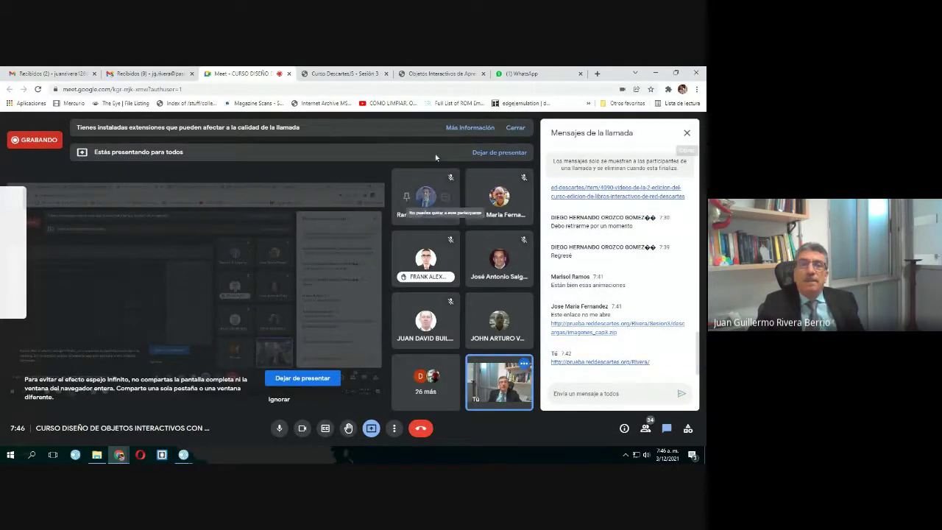
Look through the online index of interactive projects and show the Meet call's participant list.
left_click(412, 77)
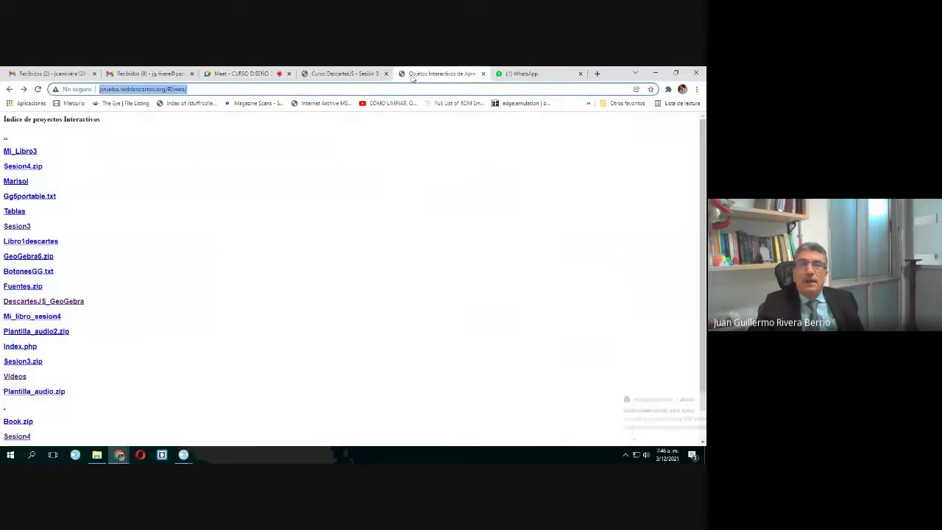
scroll(195, 282, "down", 1)
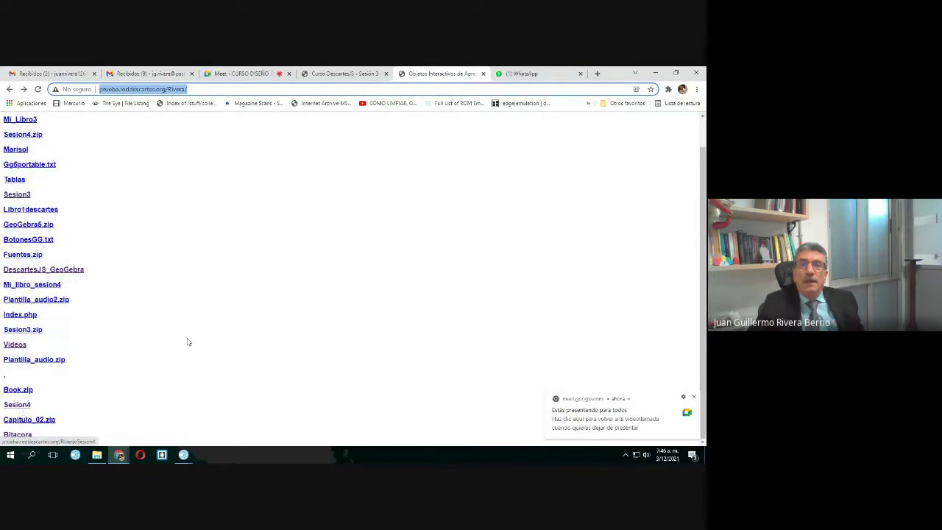
scroll(187, 342, "up", 1)
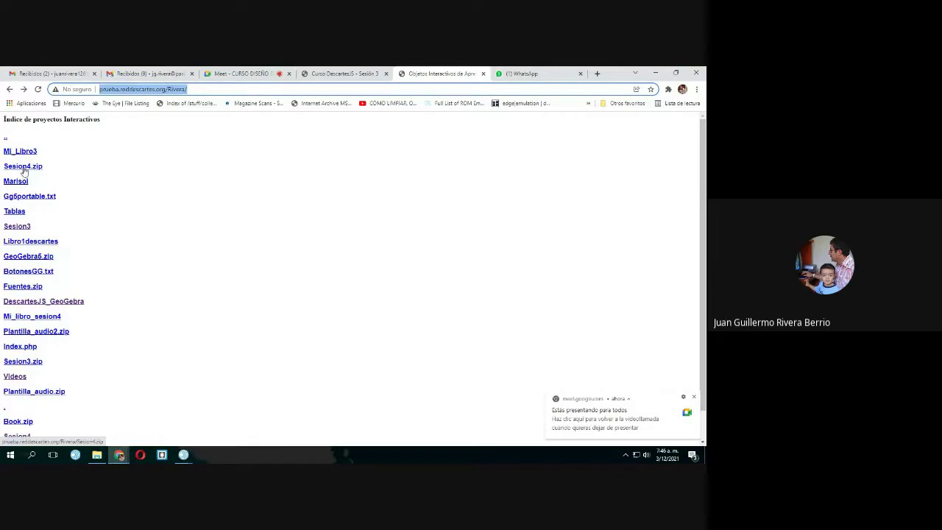
left_click(240, 74)
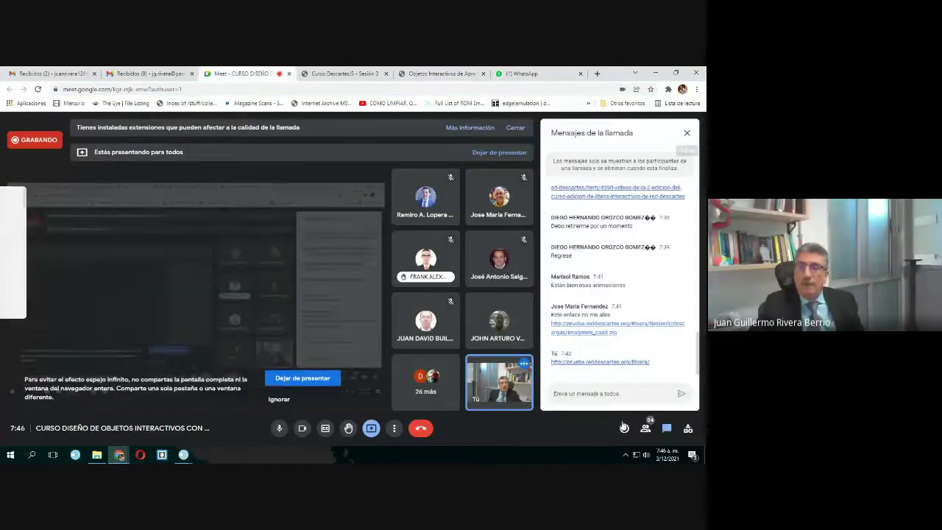
left_click(646, 428)
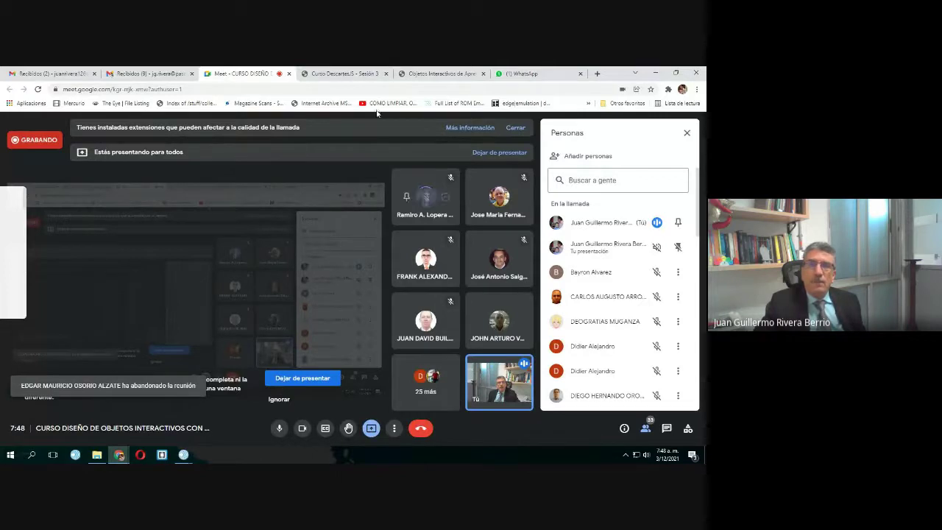
Open YouTube in a new browser tab and search for "trailer".
left_click(597, 74)
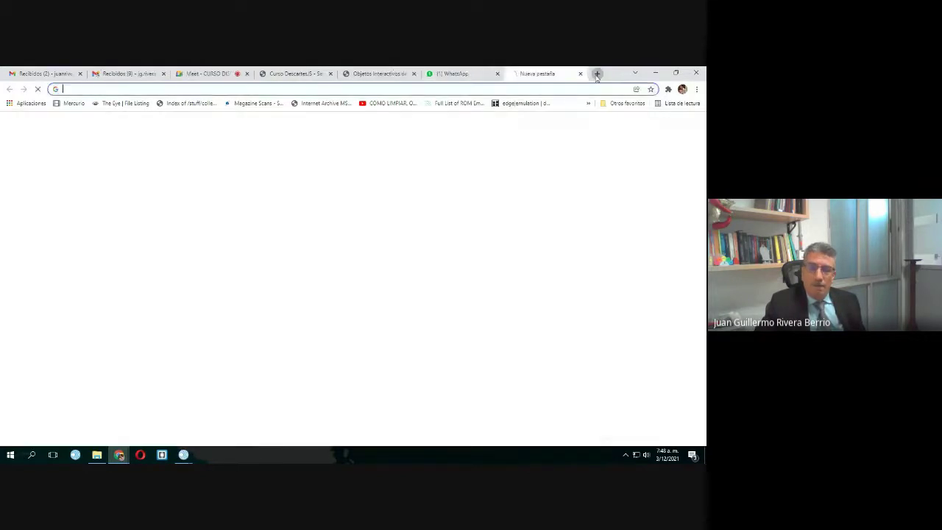
type("youtube.com")
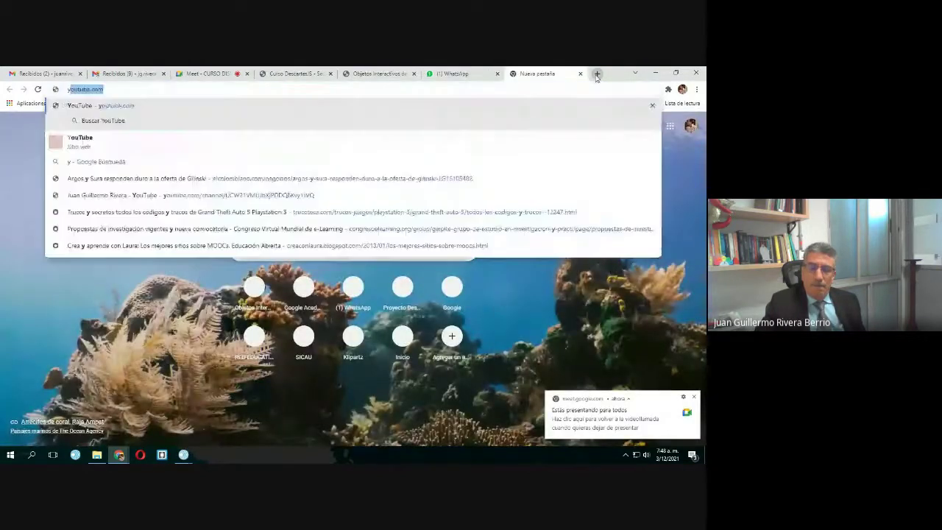
key("Return")
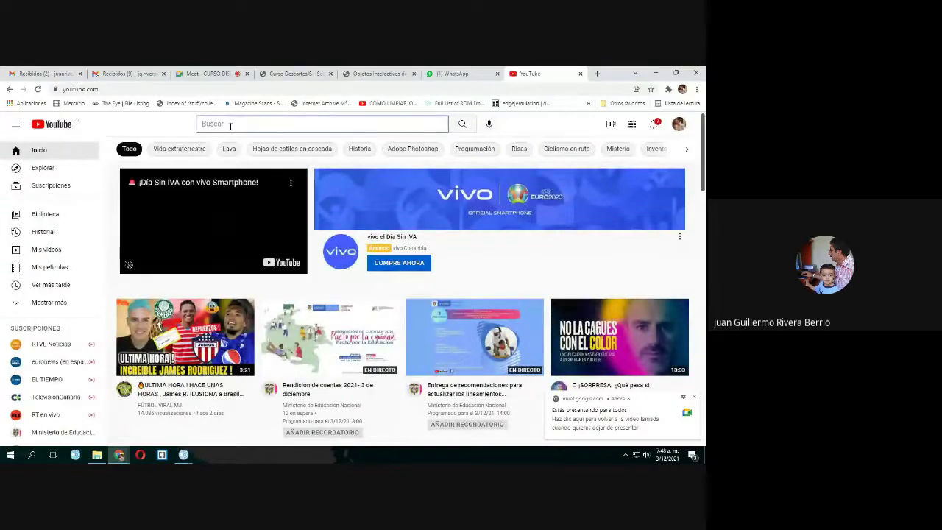
left_click(230, 124)
type("tra")
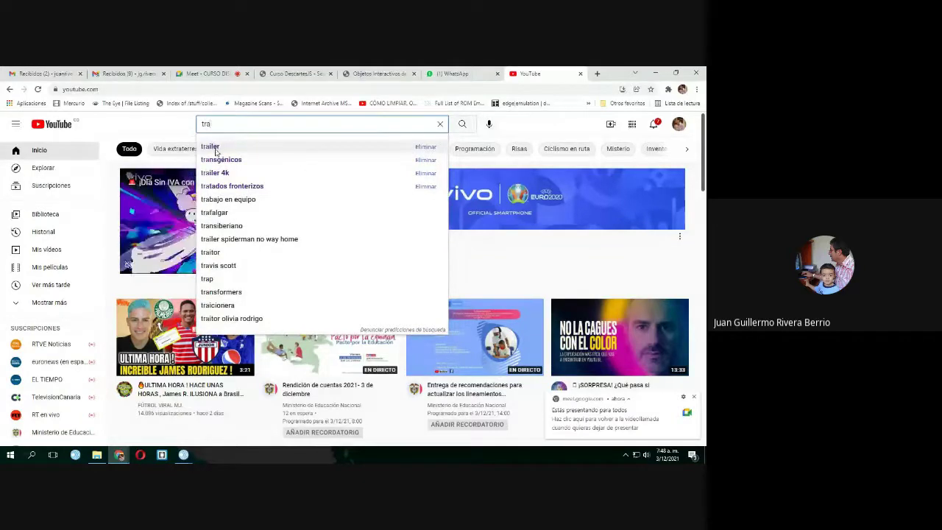
left_click(212, 147)
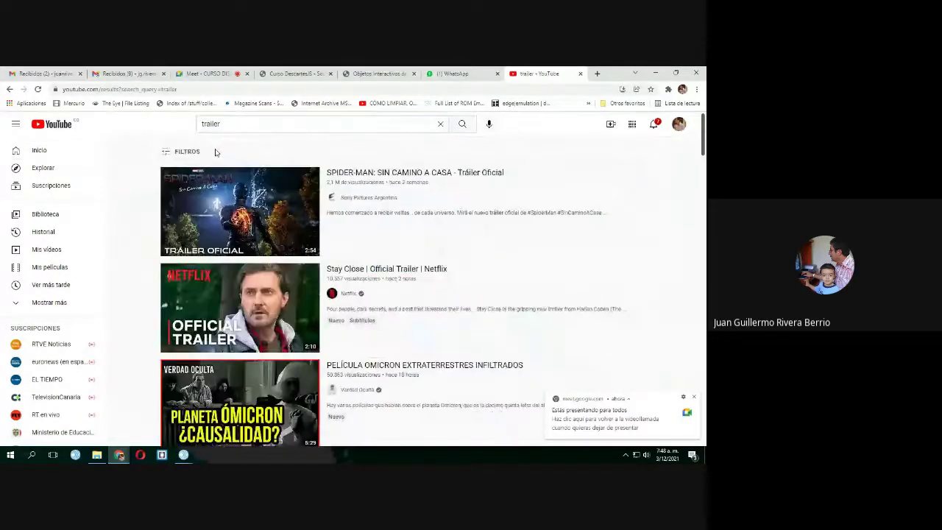
Open the SPIDER-MAN: SIN CAMINO A CASA trailer, pause it, and highlight the embed address within its insertion code.
left_click(250, 213)
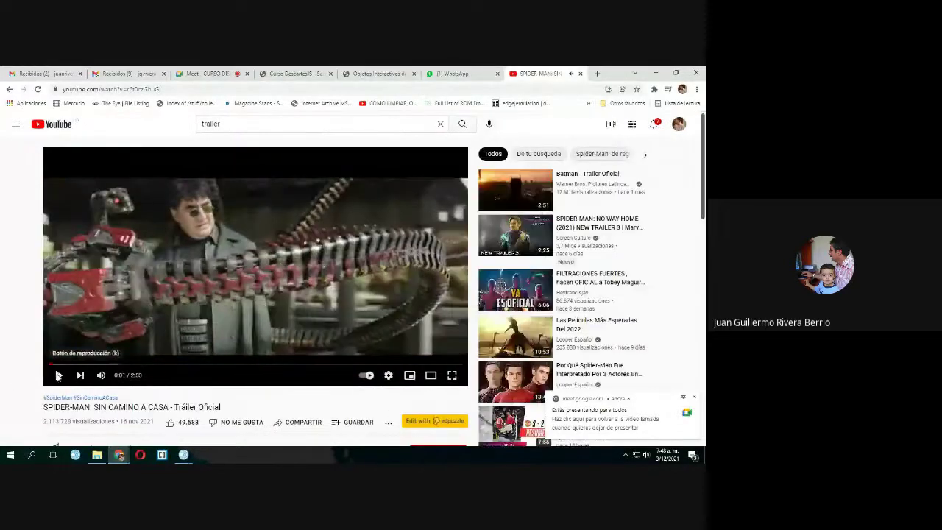
left_click(233, 335)
scroll(308, 272, "down", 5)
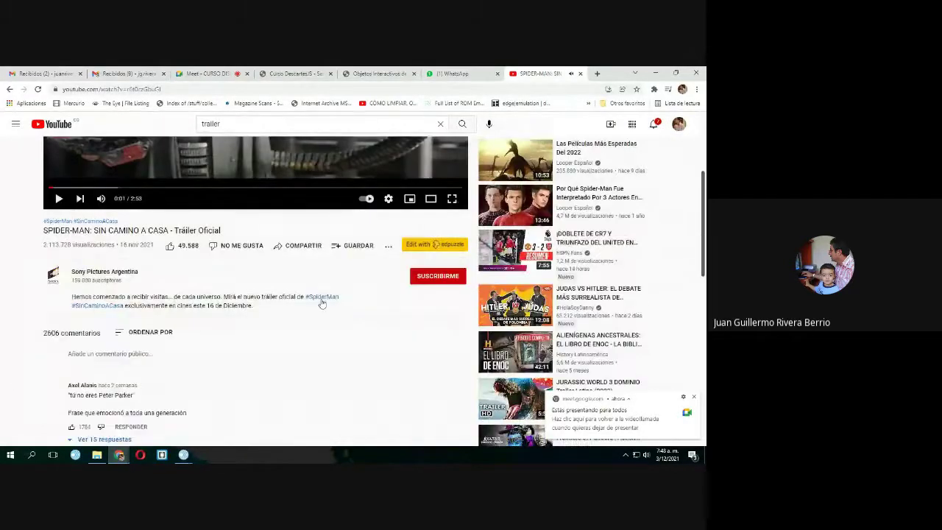
left_click(307, 251)
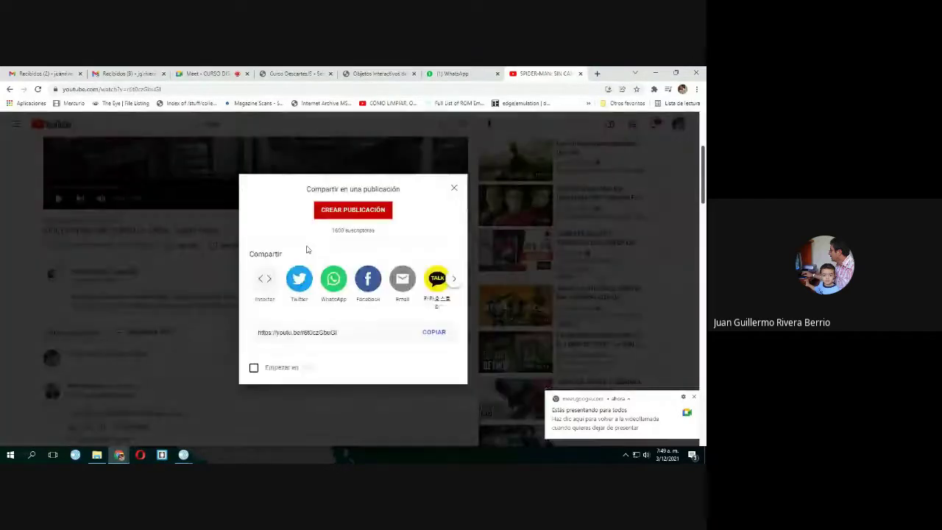
left_click(264, 279)
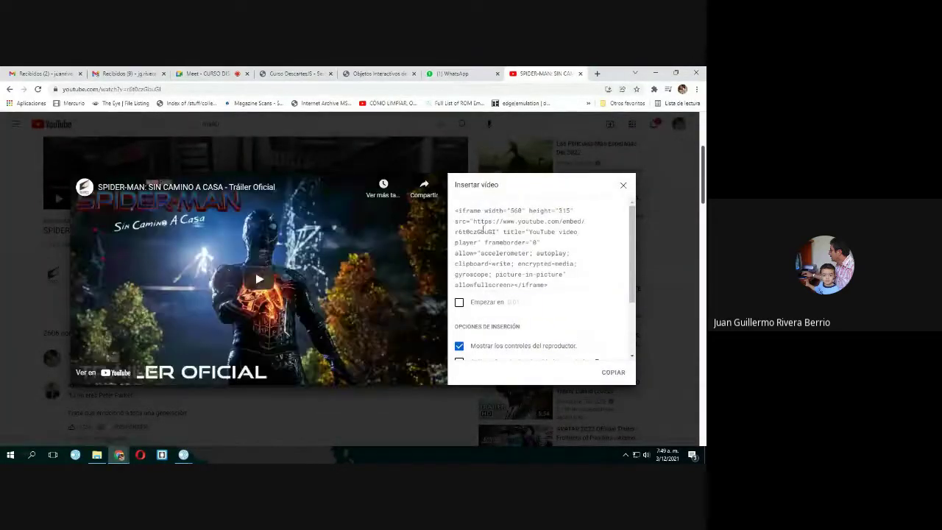
left_click_drag(474, 221, 500, 232)
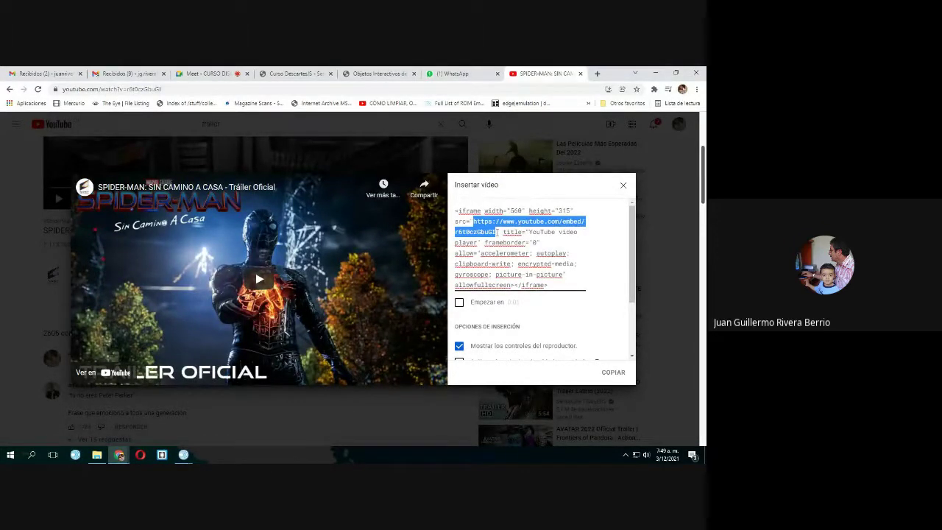
left_click(497, 232)
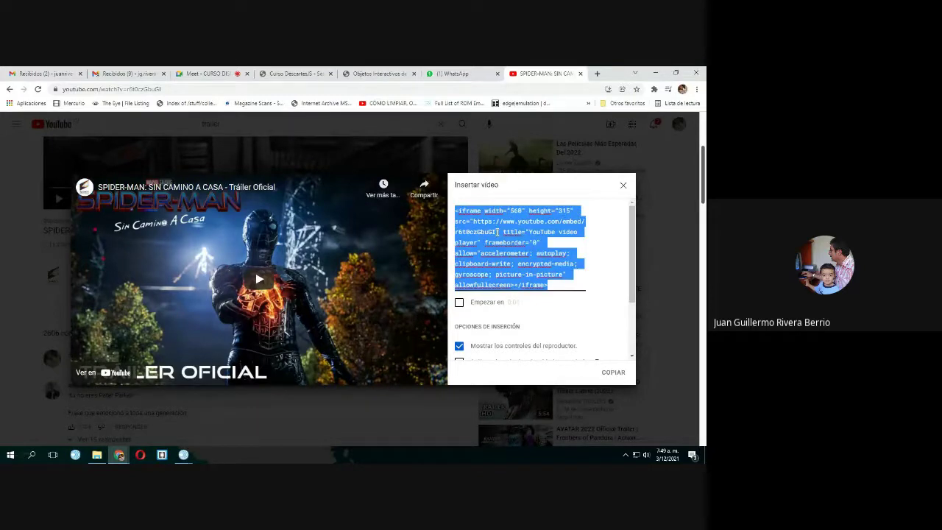
left_click(623, 184)
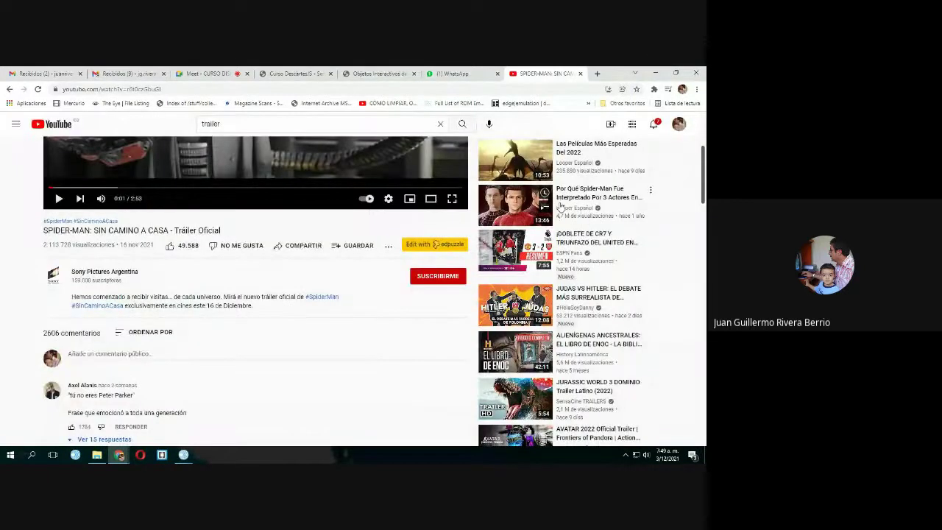
Return to the Google Meet call, check its messages and show the participant list again.
left_click(208, 74)
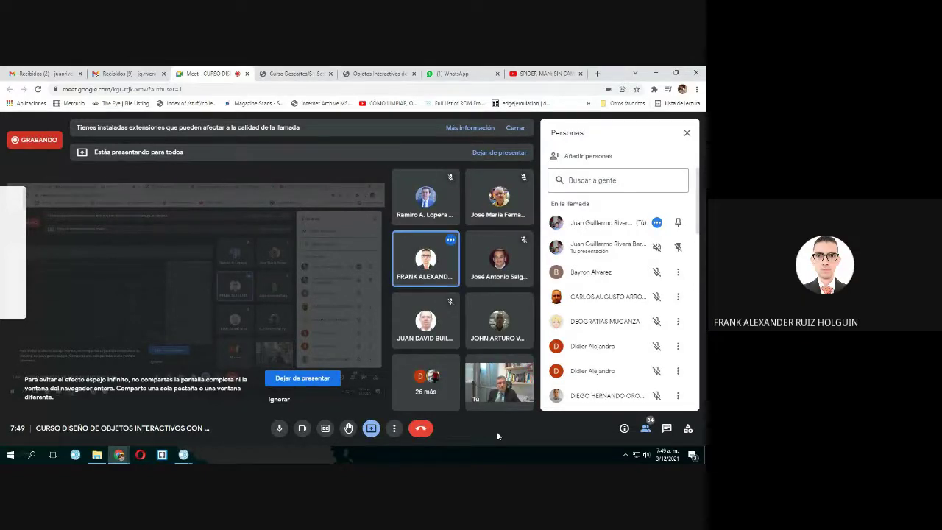
left_click(666, 428)
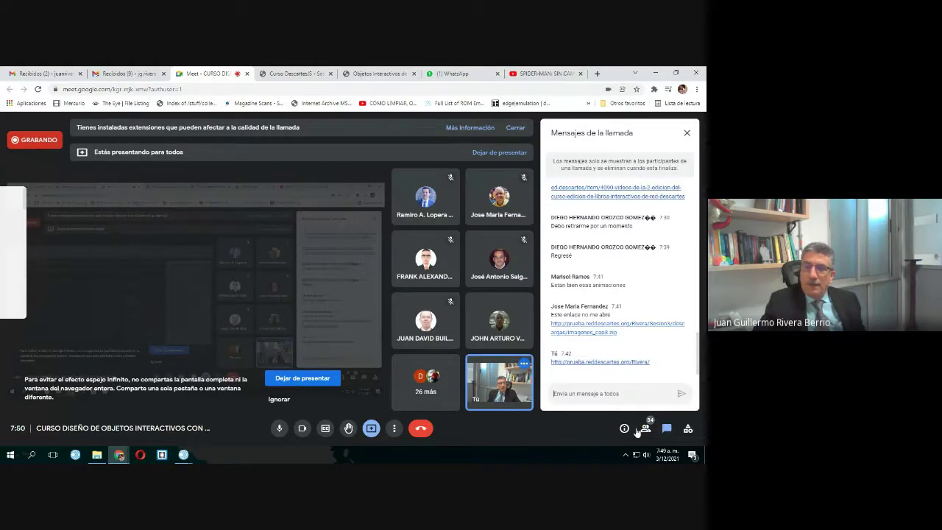
left_click(644, 431)
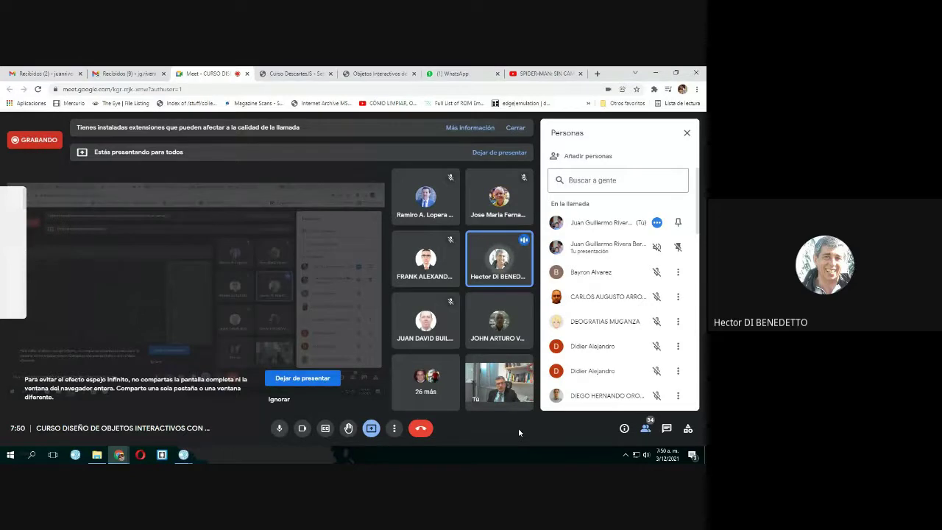
Switch to the DescartesJS editor and start a new scene, discarding the unsaved changes to the current one.
left_click(184, 454)
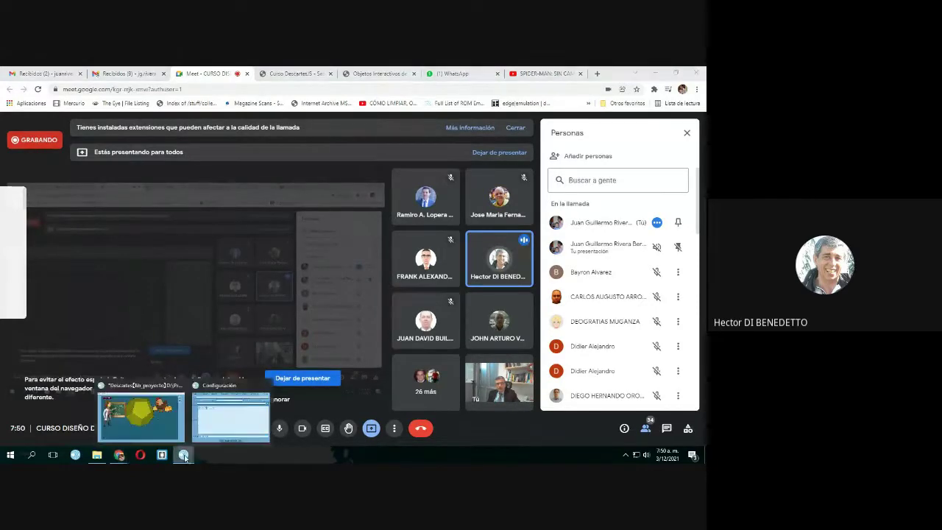
left_click(147, 414)
left_click(12, 116)
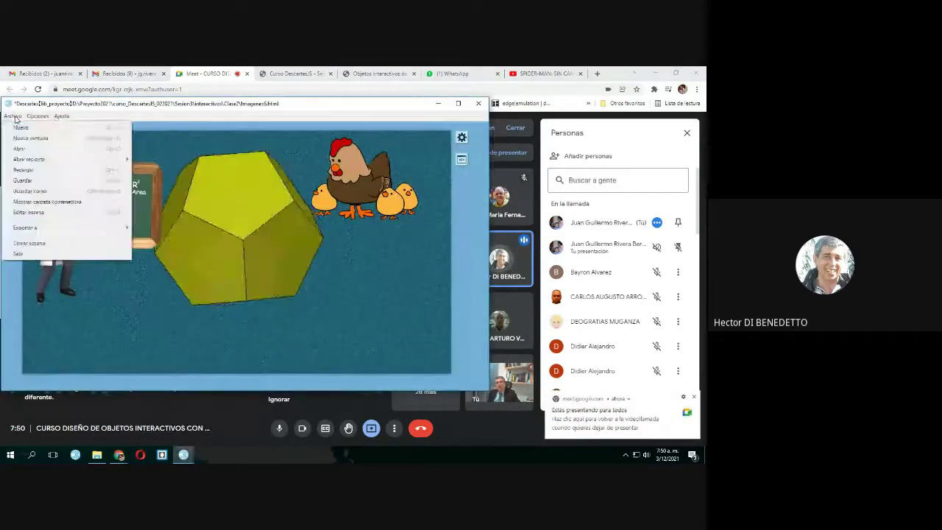
left_click(20, 127)
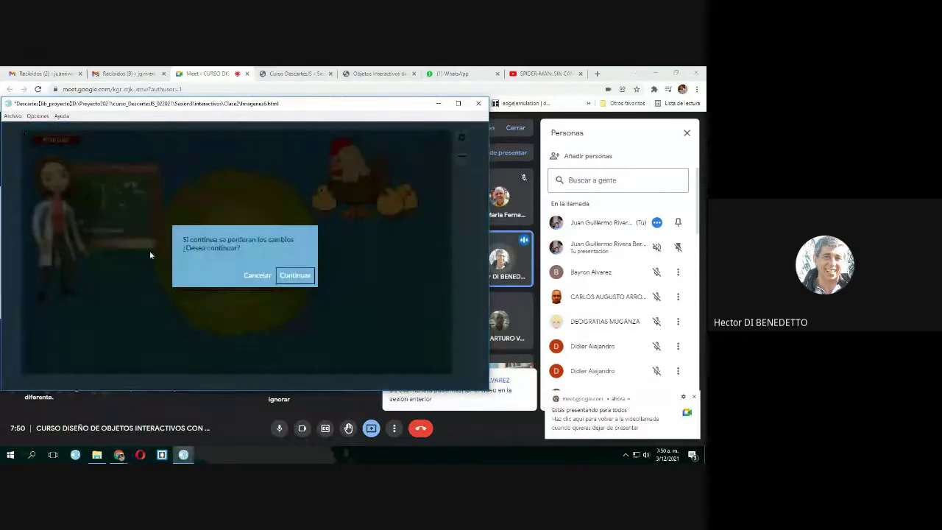
left_click(295, 275)
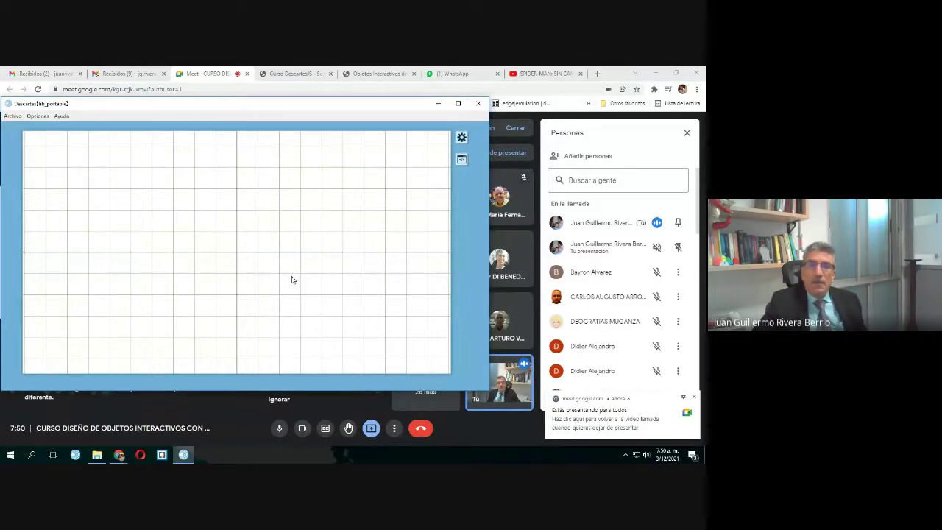
Set the image of space E1 to imagenes/34.png in the scene configuration and apply it.
left_click(462, 137)
left_click_drag(272, 108, 454, 103)
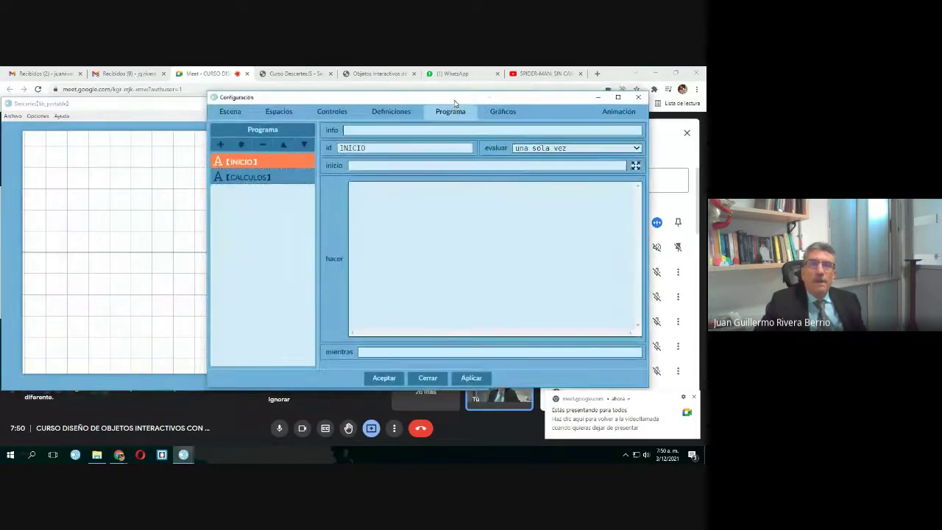
left_click(278, 115)
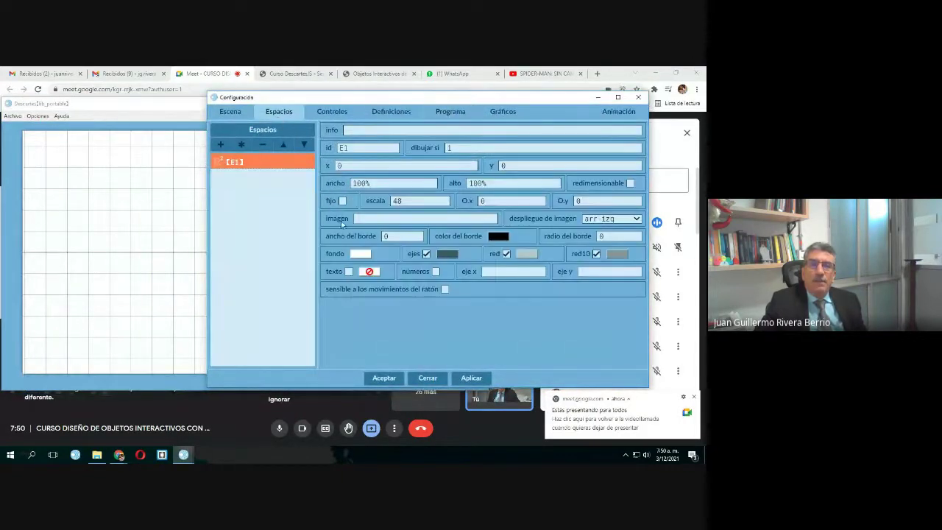
left_click(374, 219)
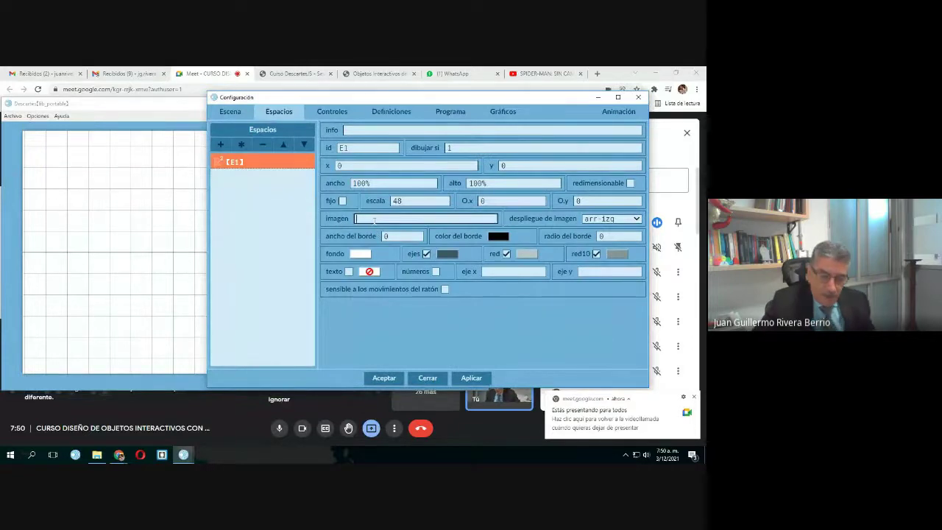
type("1mag")
type("enes/34.png")
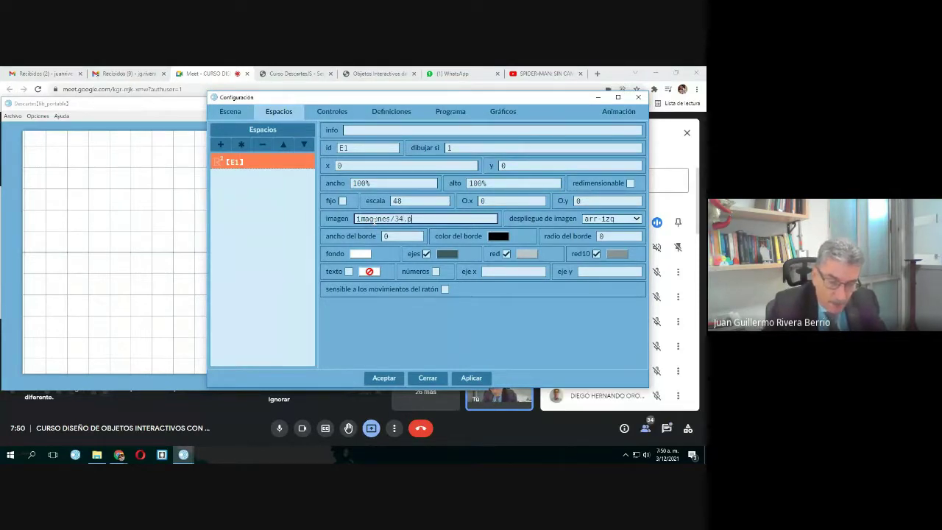
left_click(471, 380)
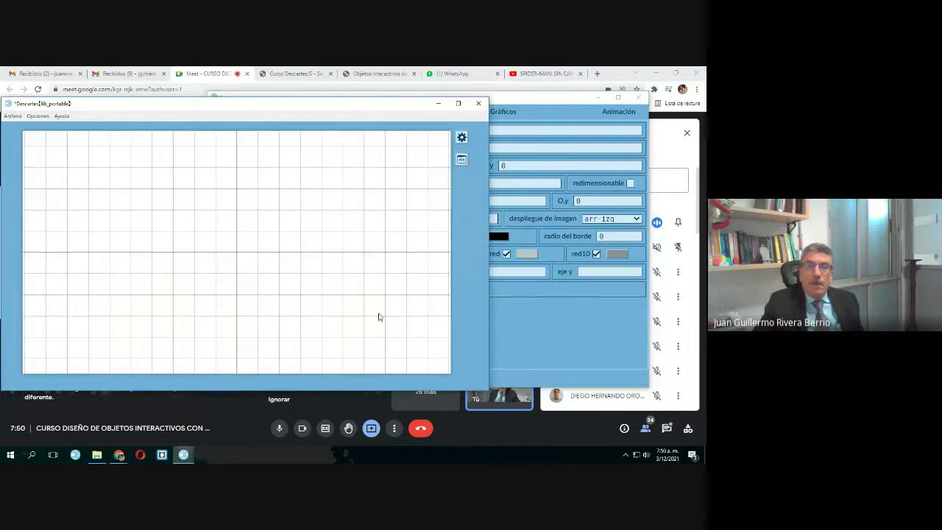
Highlight space E1's image path and check the Clase2 folder in the Save As dialog without saving the scene.
left_click(509, 325)
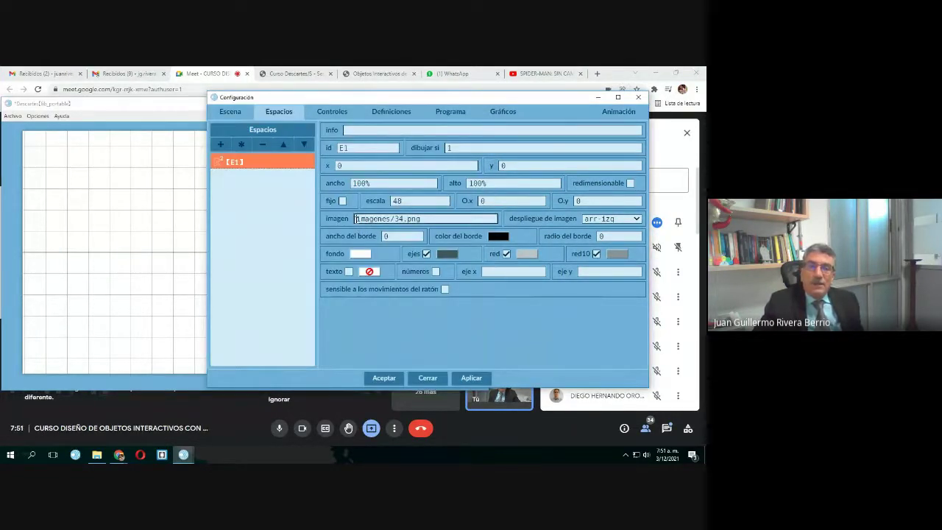
left_click_drag(356, 218, 425, 217)
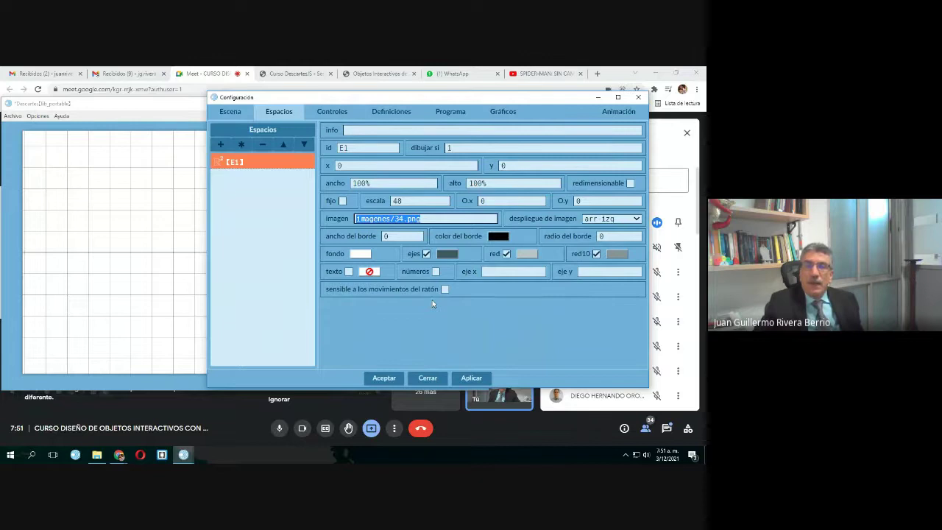
left_click(161, 248)
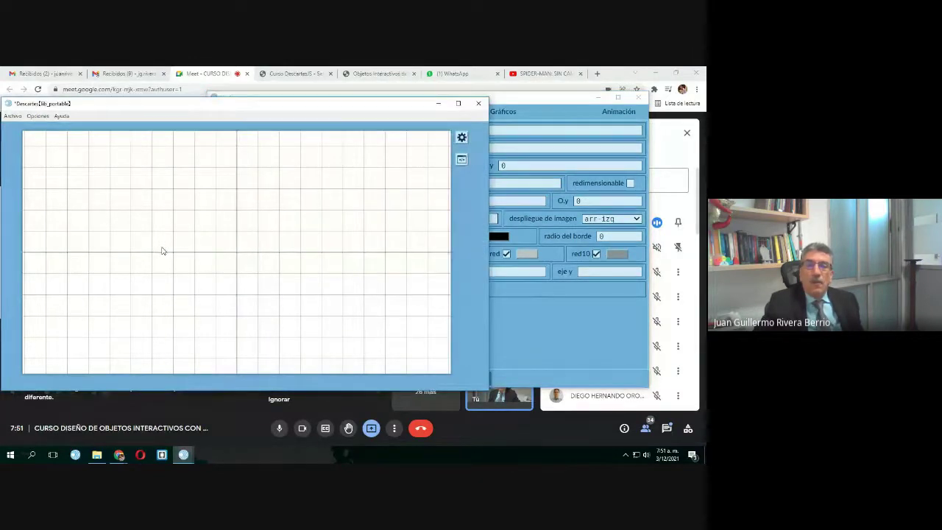
left_click(14, 118)
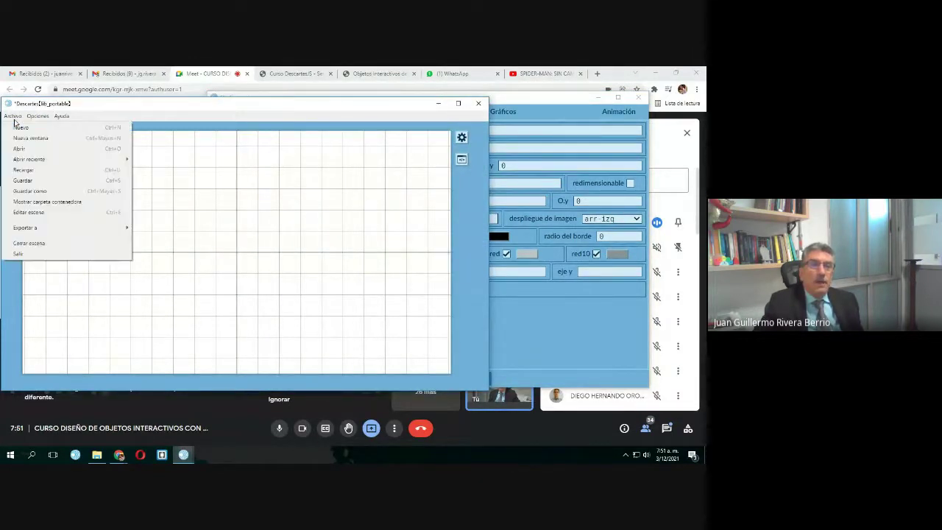
left_click(43, 198)
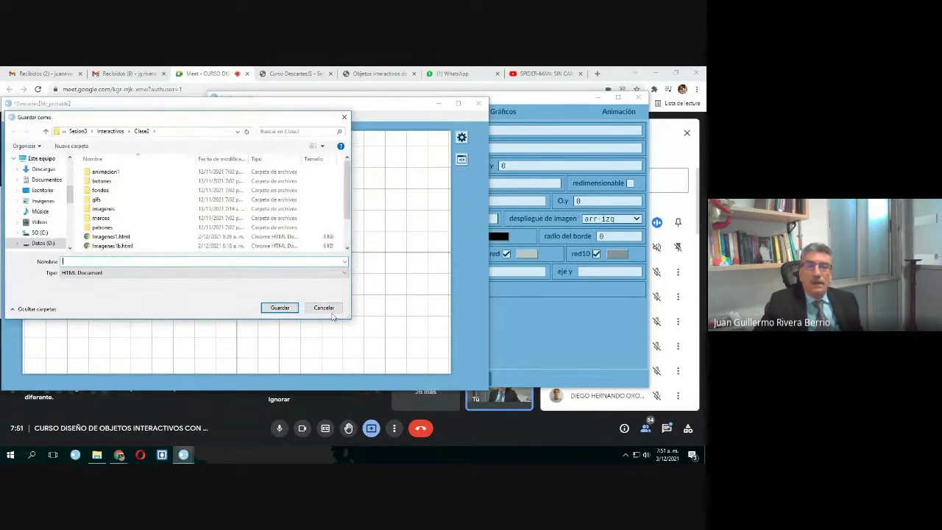
left_click(326, 308)
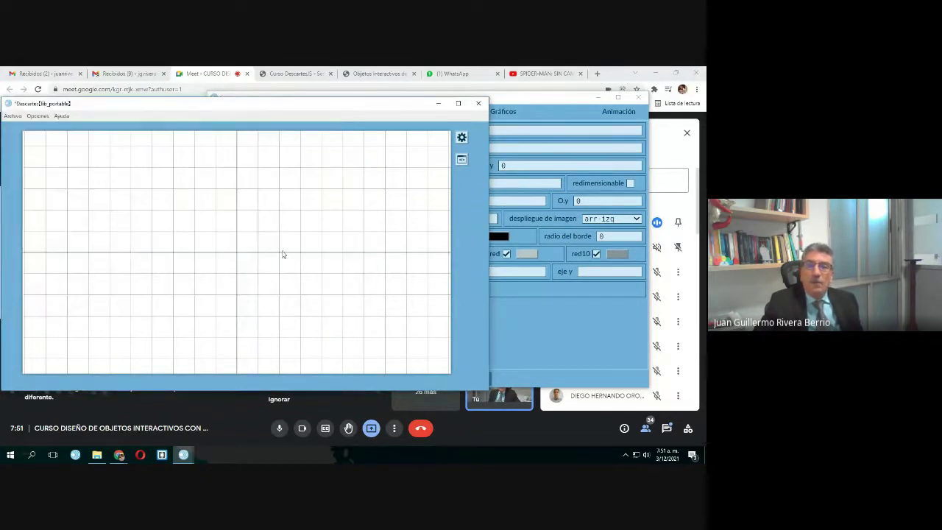
Add a text graphic reading "culaquiera" to space E1 and apply it to the scene.
left_click(461, 137)
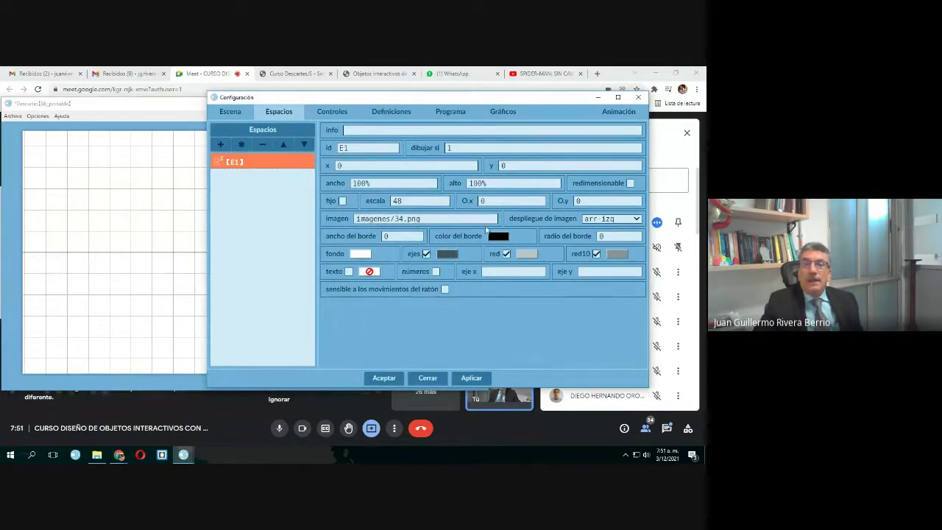
left_click(510, 116)
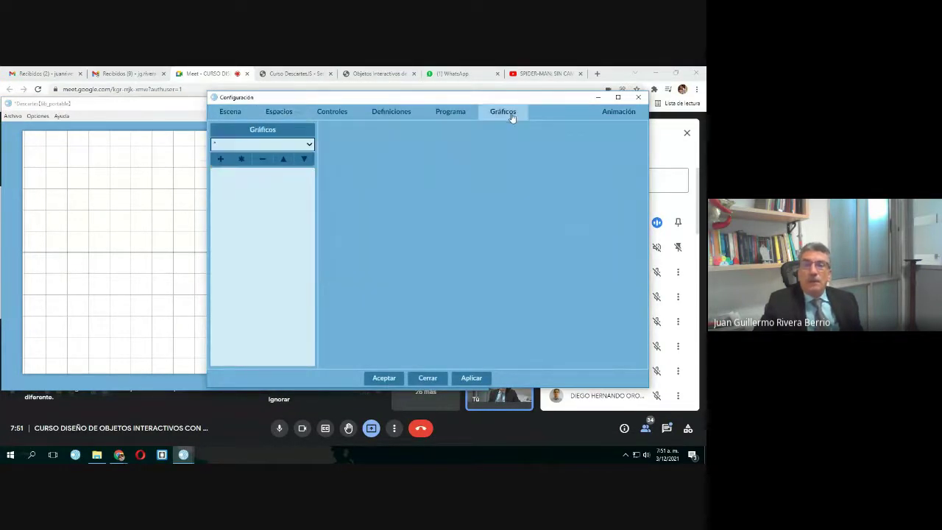
left_click(220, 159)
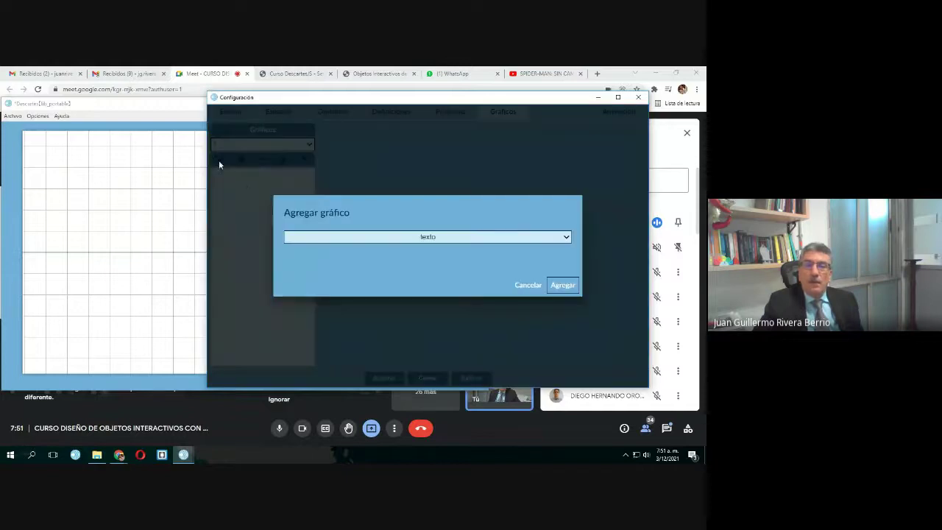
left_click(561, 285)
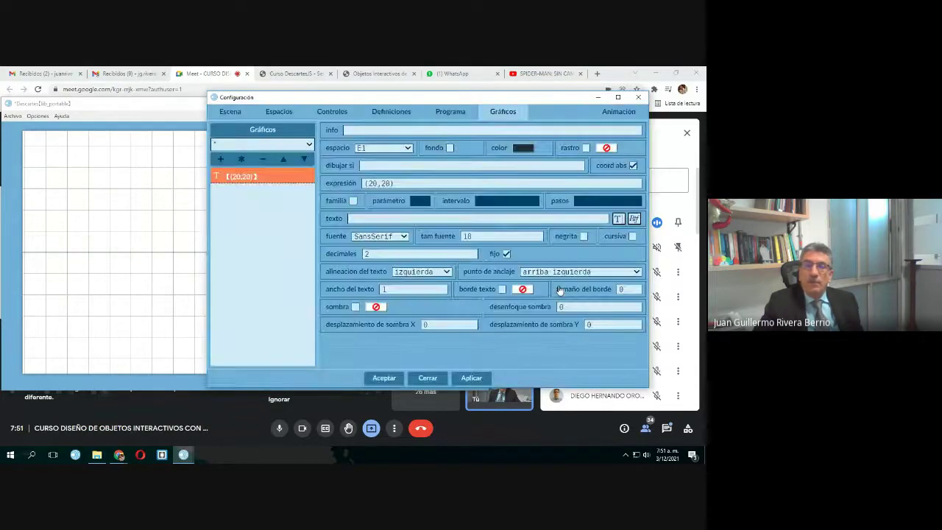
left_click(382, 219)
type("cula")
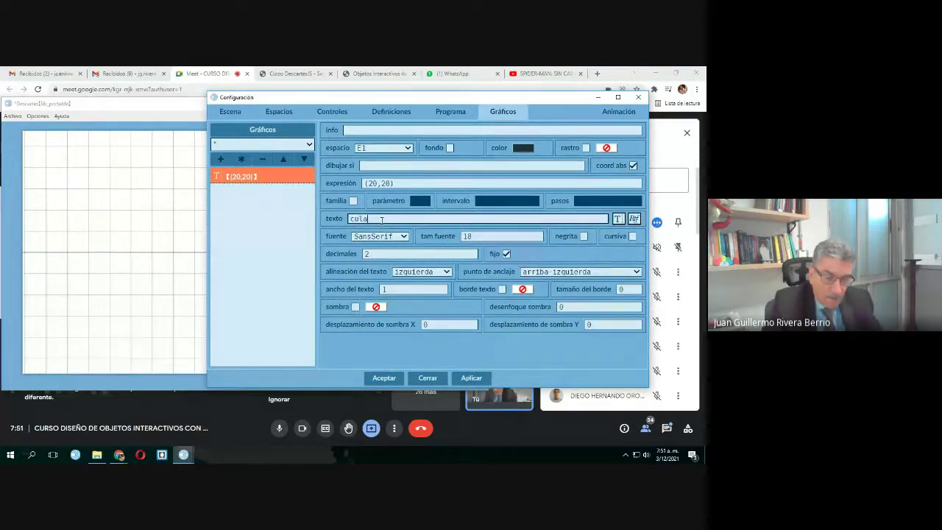
type("quiera")
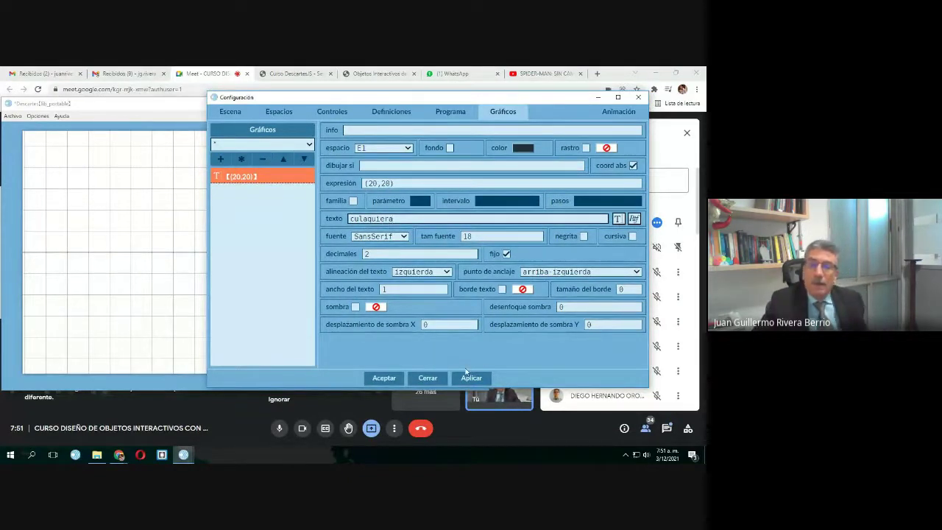
left_click(466, 379)
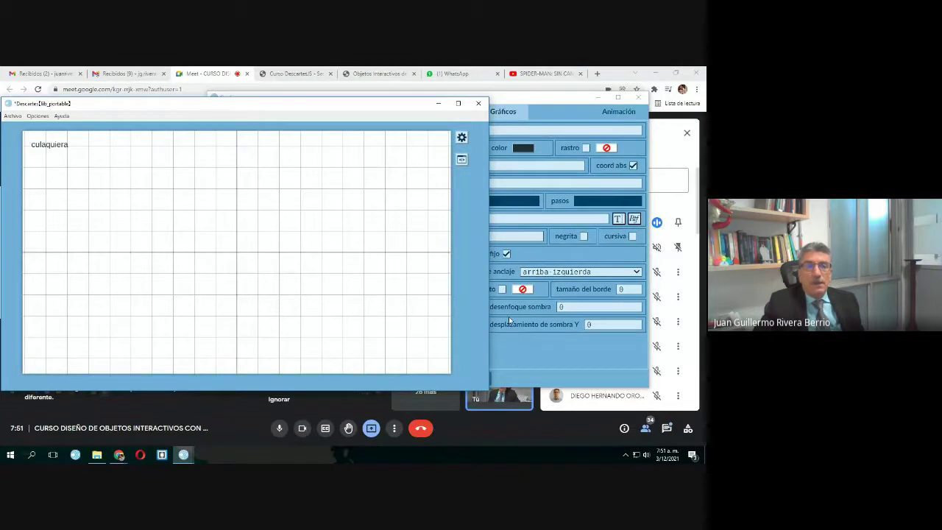
Switch to File Explorer and open the interactivos folder inside DescartesJS_GeoGebra(v1) of the course directory.
left_click(230, 409)
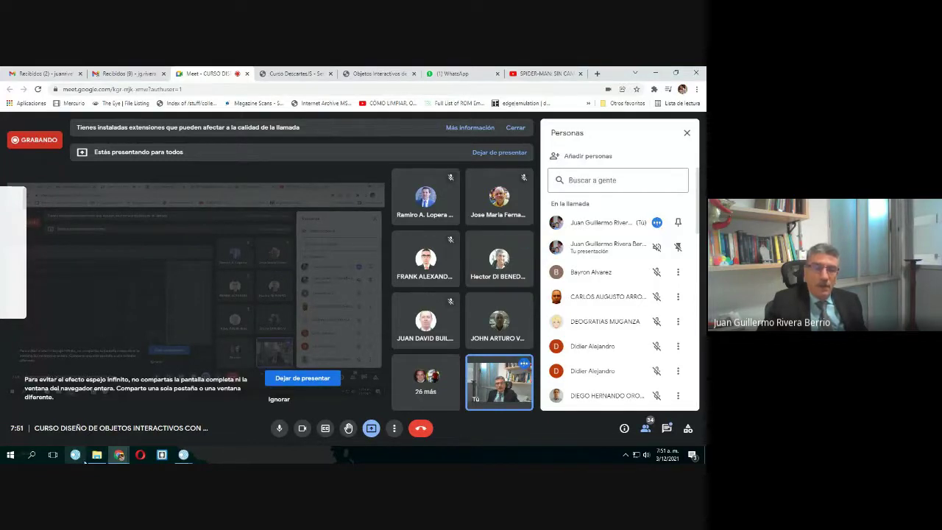
left_click(116, 434)
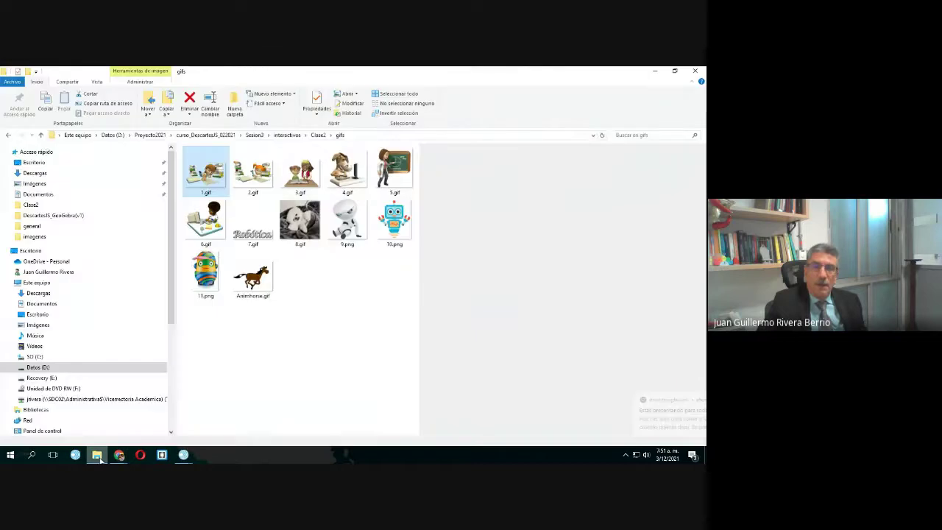
left_click(219, 135)
double_click(224, 161)
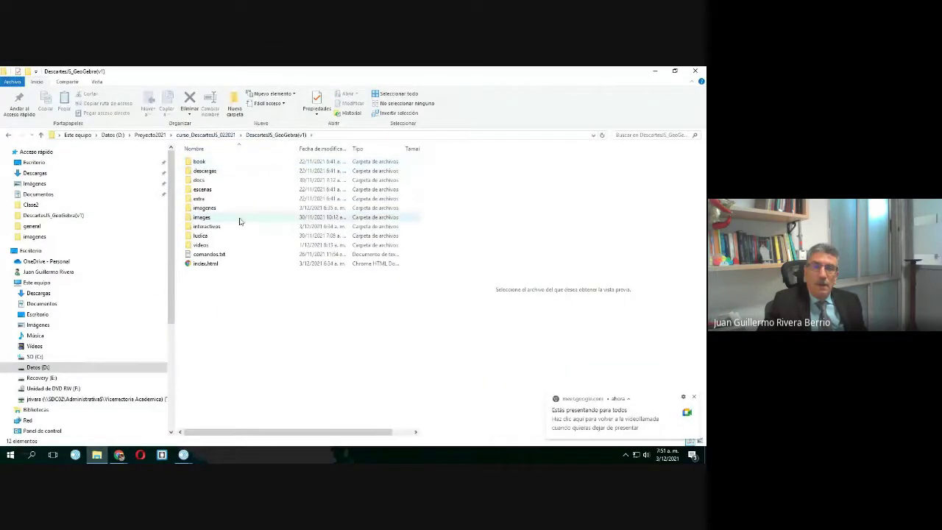
double_click(212, 228)
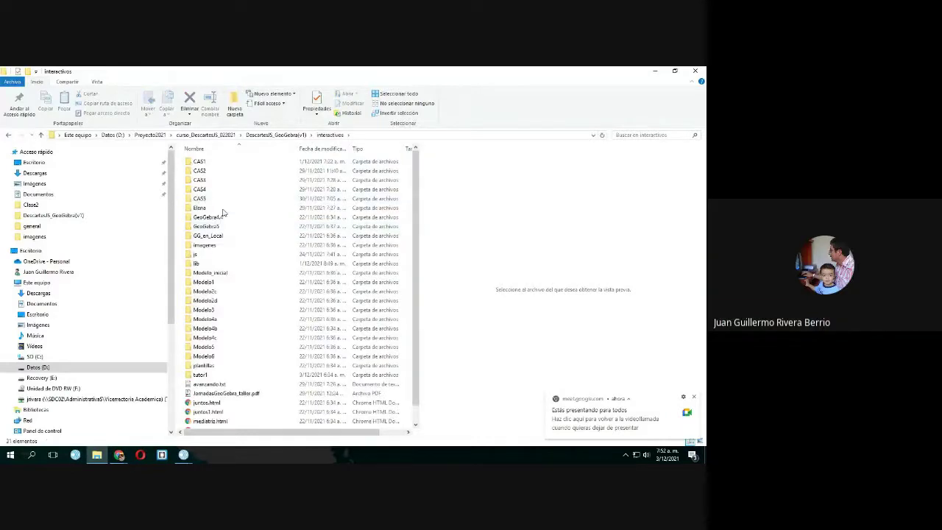
Point out the CAS1 to CAS5 folders, and look through the tutor1 folder and its imagenes subfolder.
left_click(202, 163)
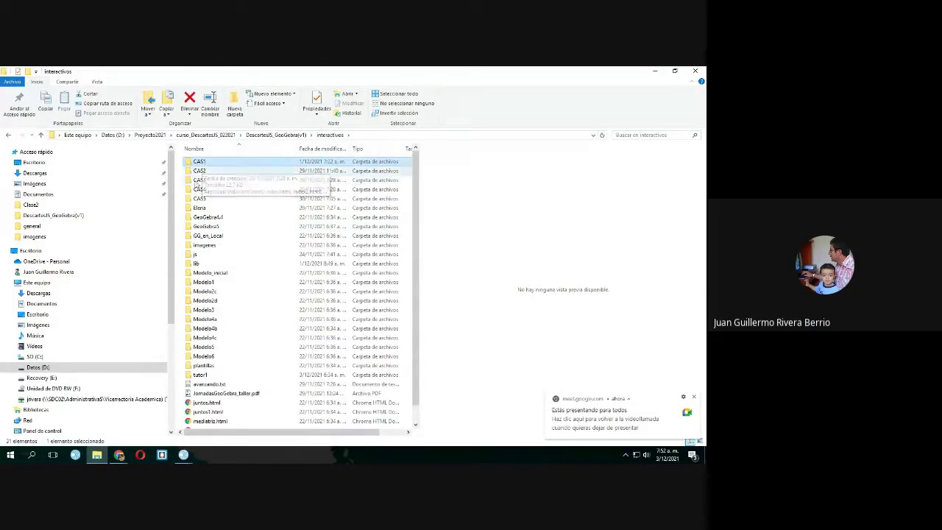
left_click(200, 198)
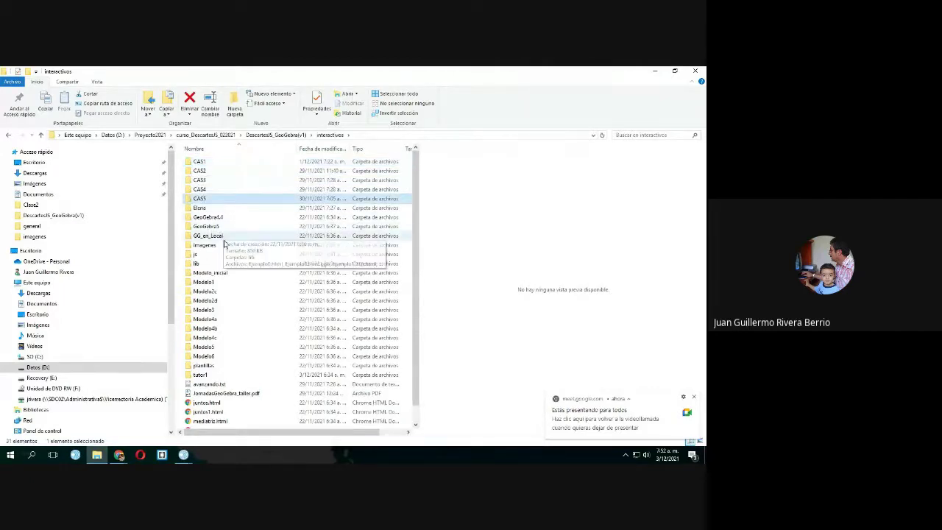
double_click(220, 376)
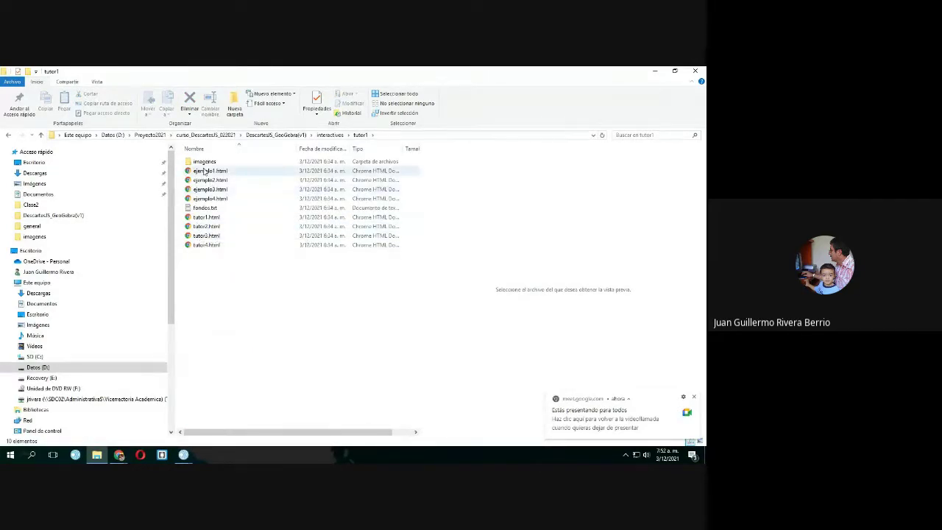
double_click(204, 163)
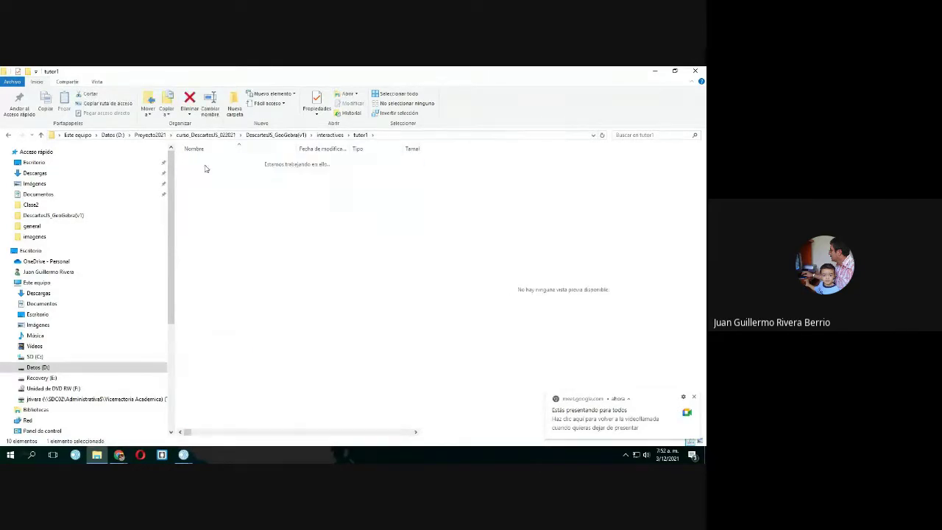
left_click(359, 135)
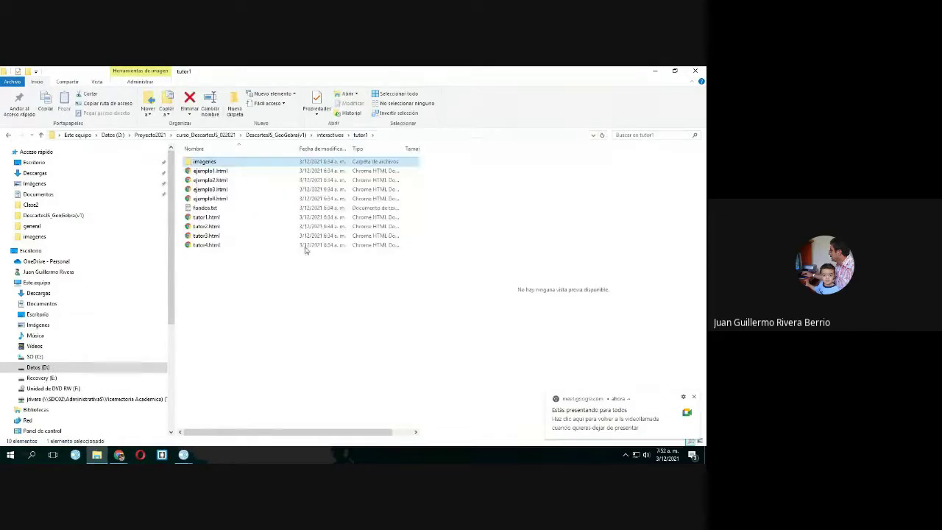
Check the Google Meet call, and go back in File Explorer from tutor1 up to the DescartesJS_GeoGebra(v1) folder.
left_click(119, 454)
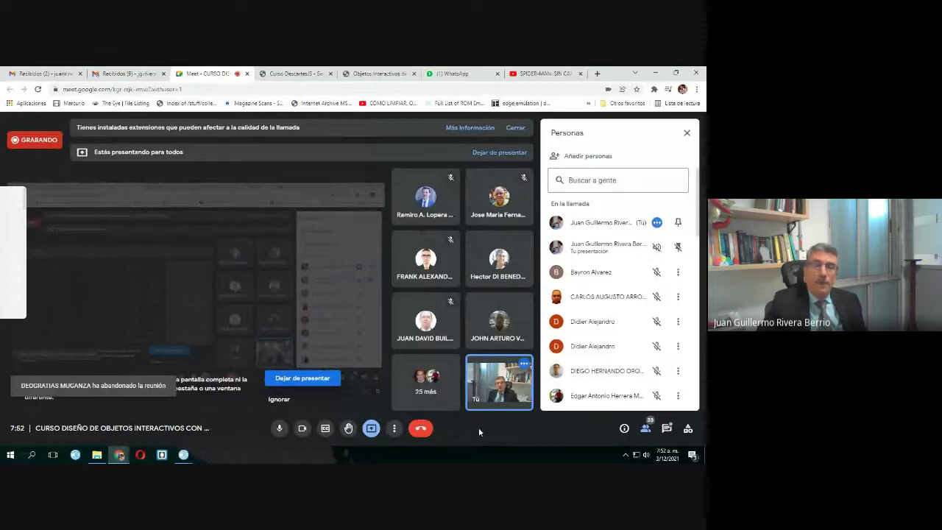
left_click(98, 455)
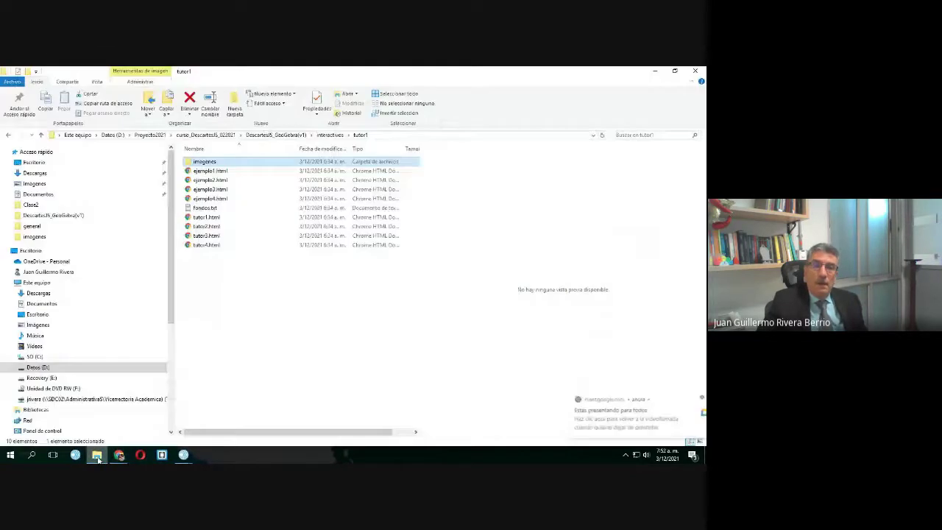
left_click(328, 136)
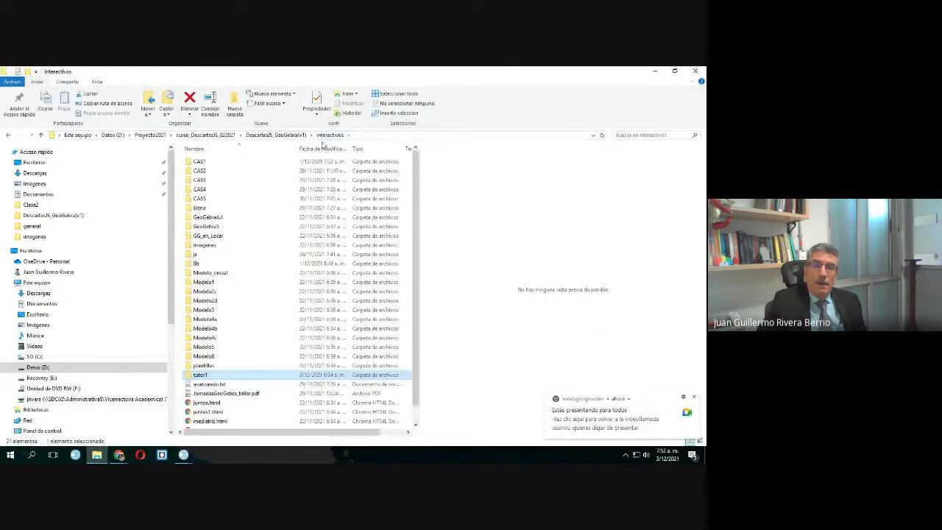
left_click(280, 136)
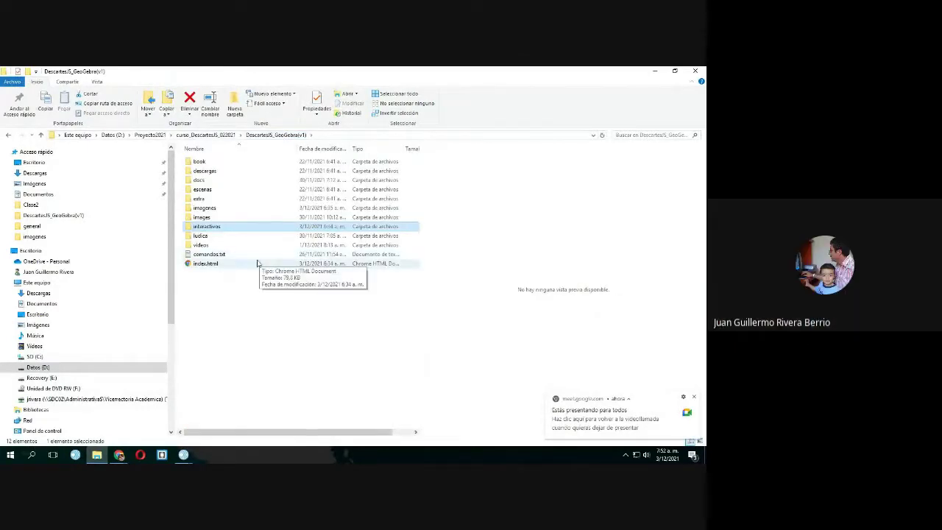
Open the project's index.html interactive book and go to chapter 3, La Interfaz de GeoGebra, from its table of contents.
left_click(205, 265)
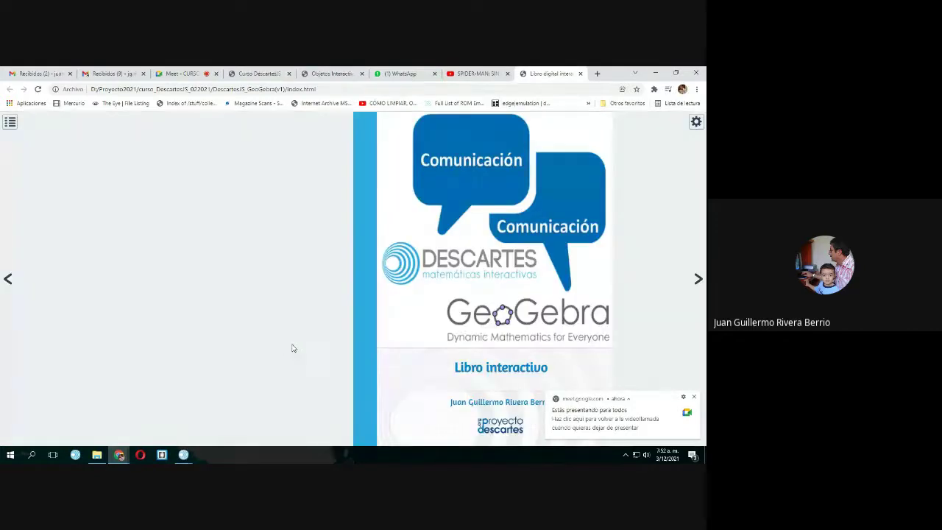
left_click(10, 123)
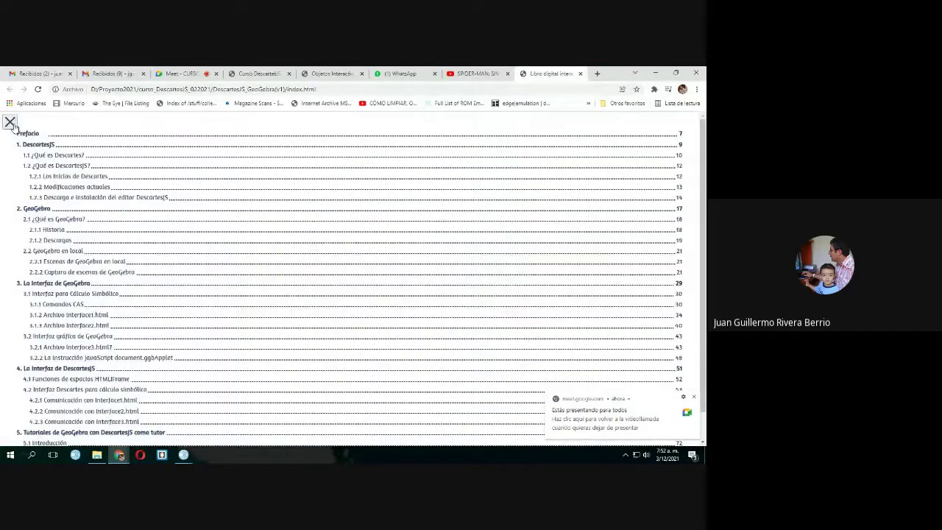
left_click(59, 284)
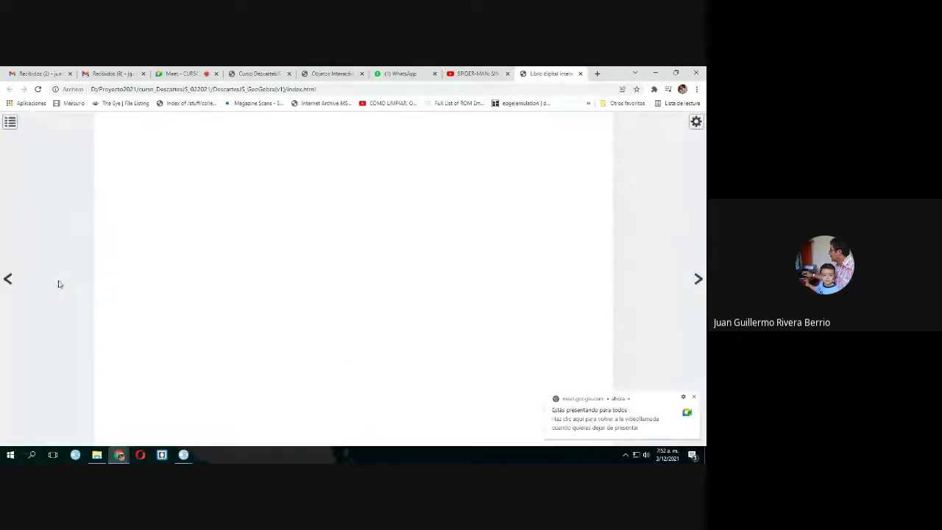
Page through chapter 3 up to section 3.1.3, reviewing the tasks that create the js, CAS1 and CAS2 folders.
left_click(697, 280)
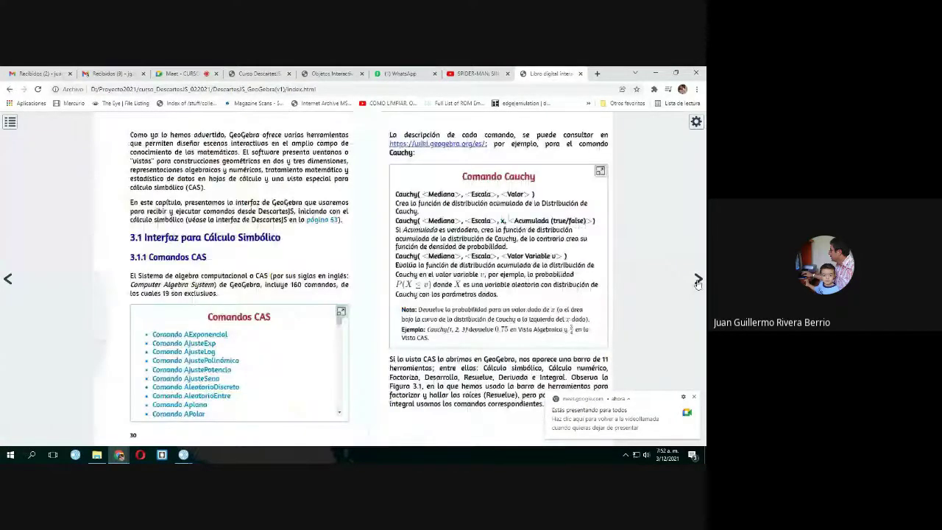
left_click(697, 281)
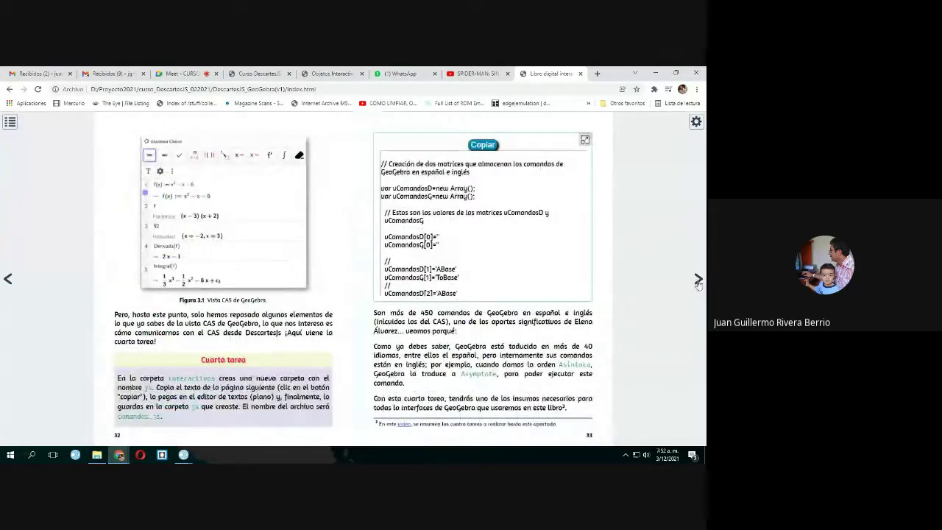
left_click(698, 281)
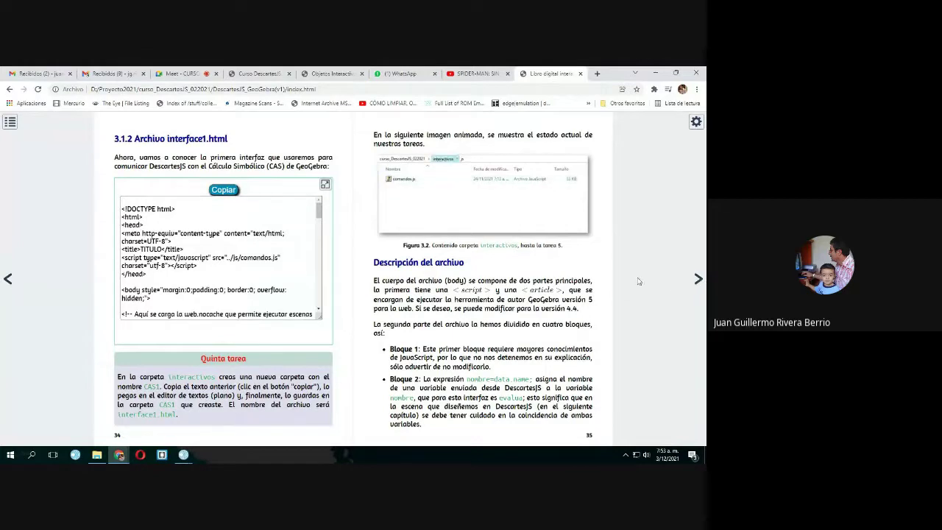
left_click(698, 280)
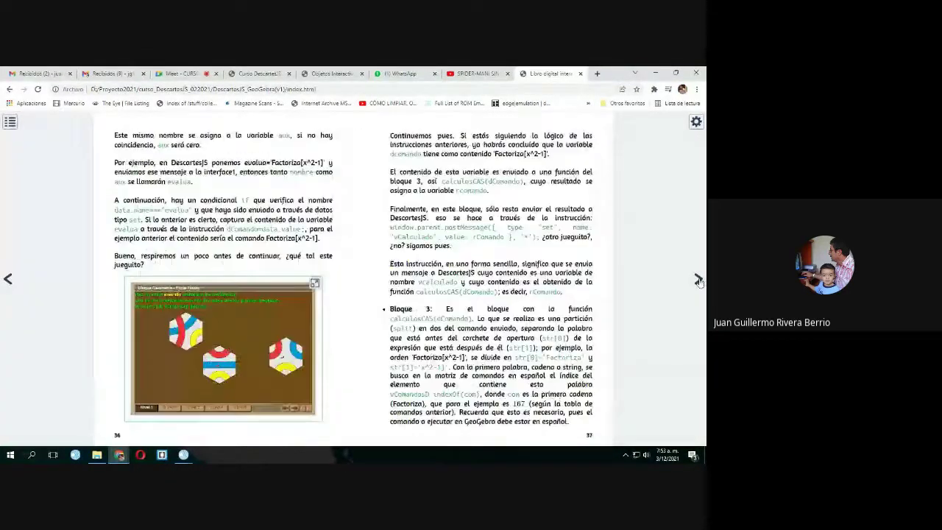
left_click(698, 280)
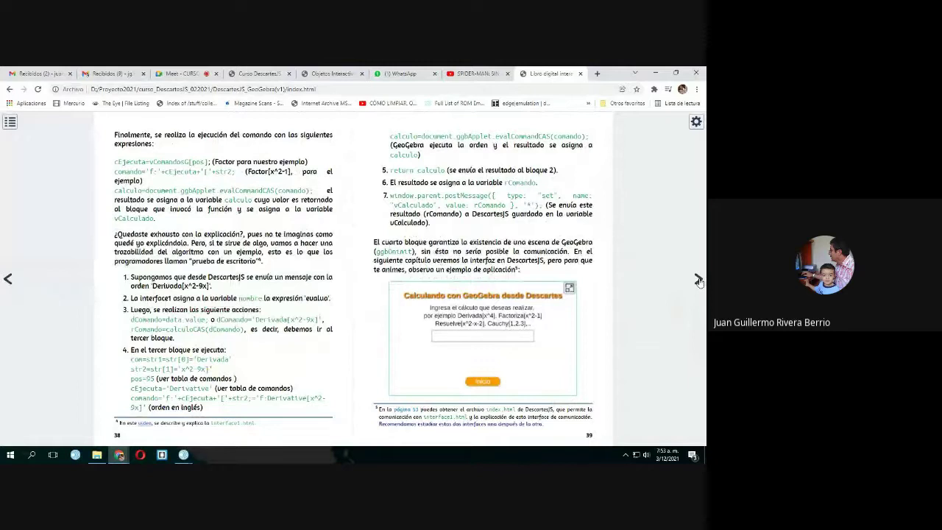
left_click(698, 280)
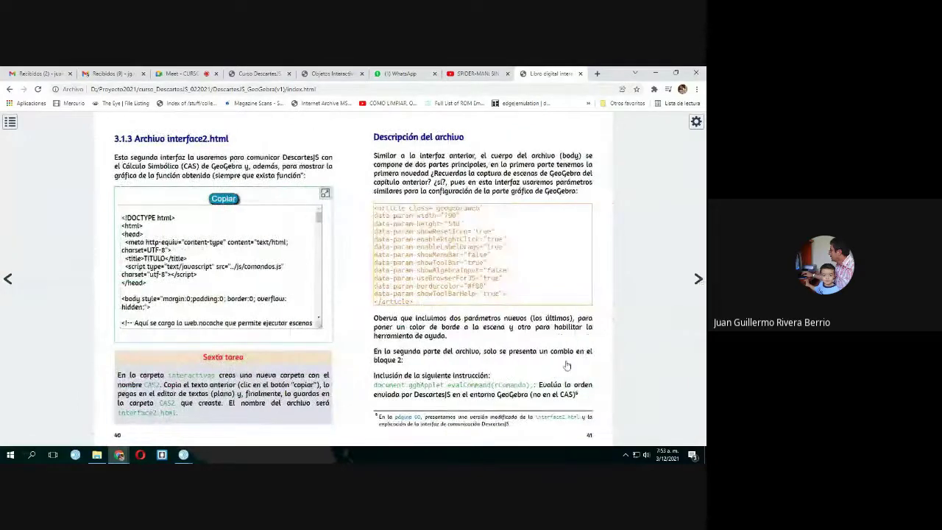
Follow the page 60 reference to section 4.2.2 and submit the expression Raices[x^2-x-1] in its interactive scene.
left_click(414, 418)
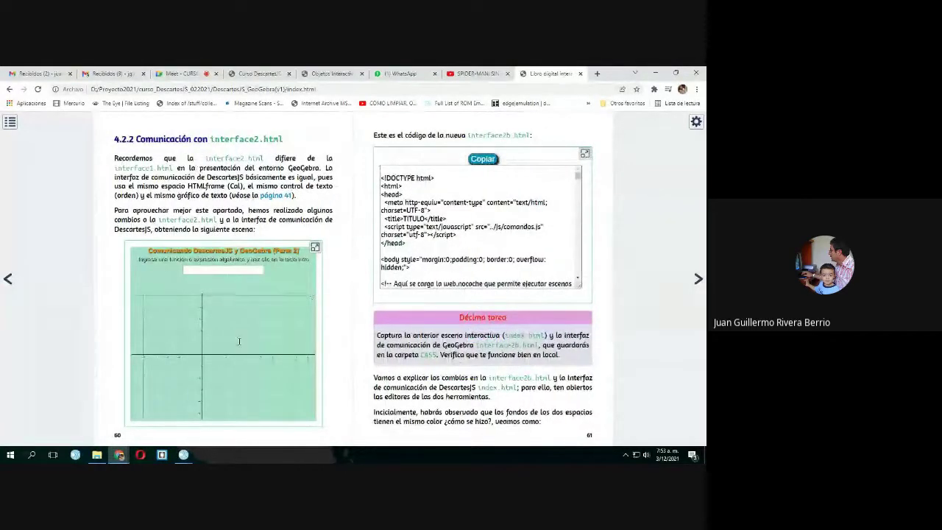
left_click(205, 269)
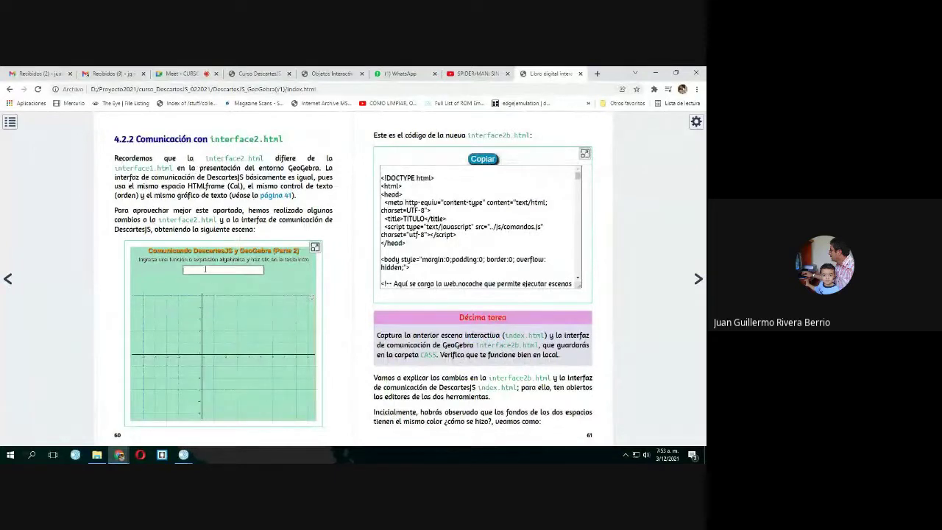
left_click(206, 269)
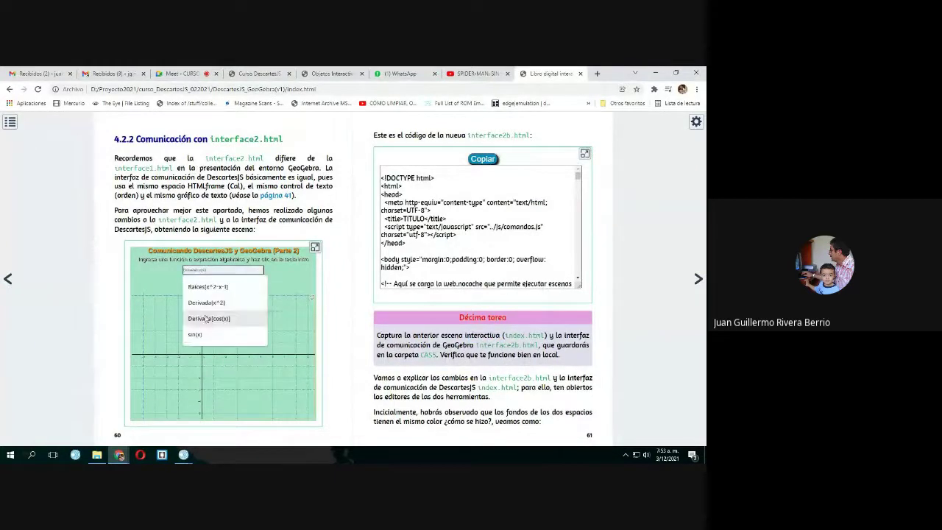
left_click(214, 288)
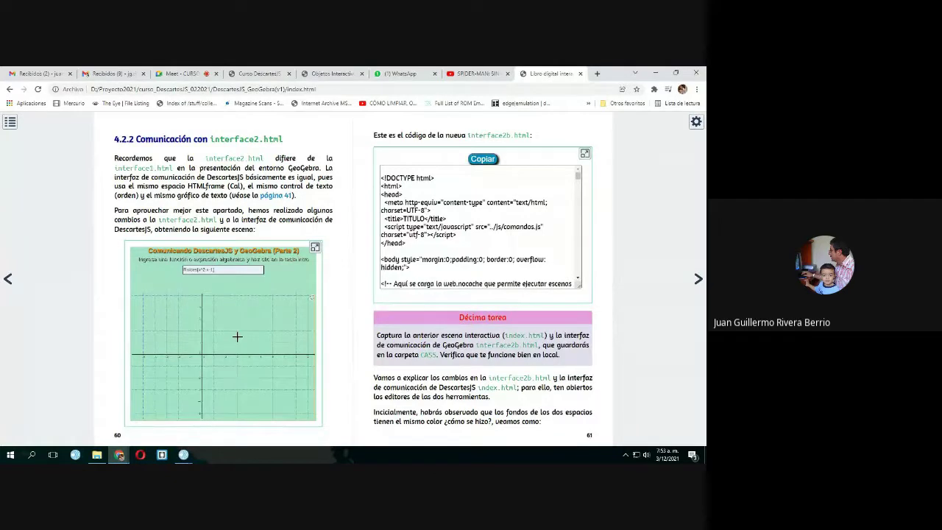
left_click(237, 336)
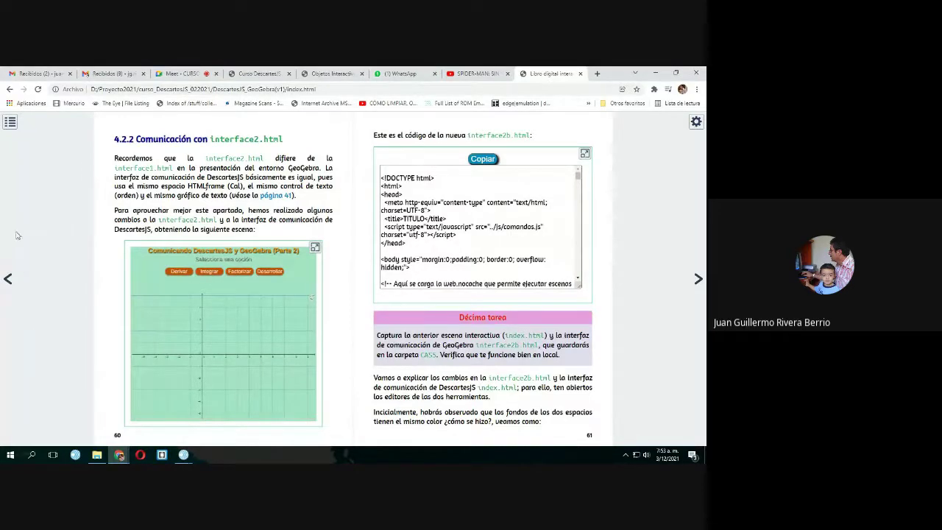
Return to section 3.1.3, go back to page 39 and follow its page 53 reference, then check the Google Meet call.
left_click(11, 122)
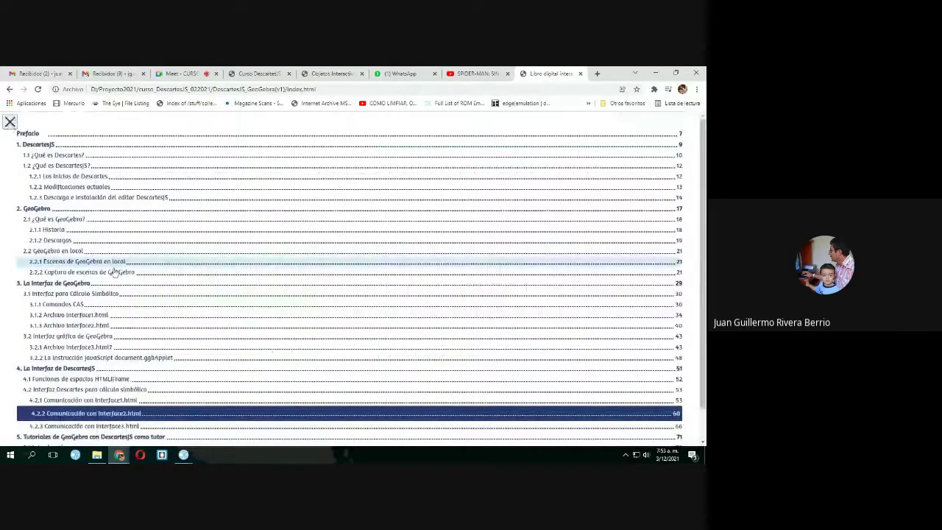
left_click(119, 326)
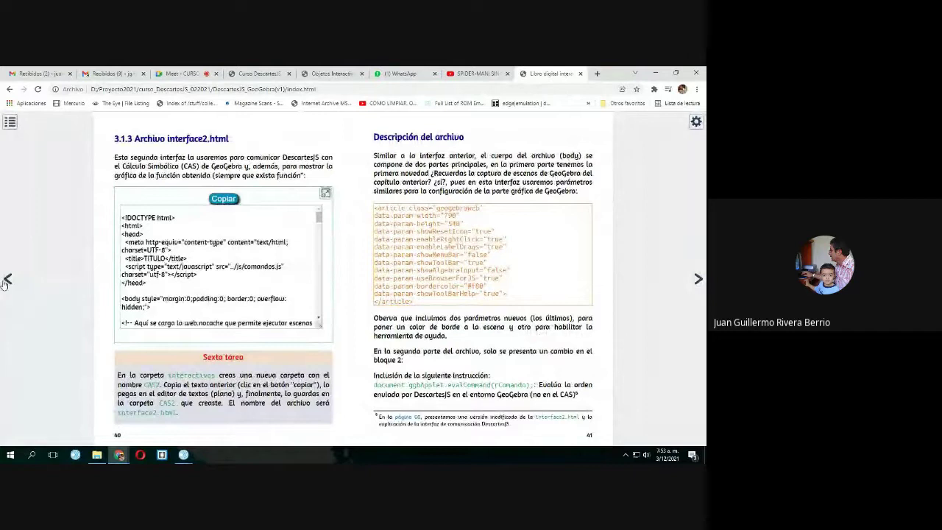
left_click(6, 281)
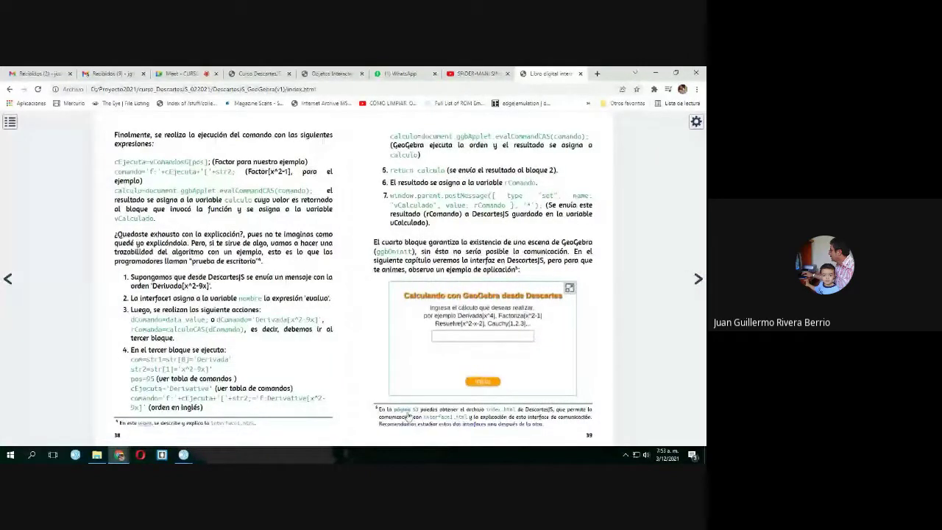
left_click(406, 410)
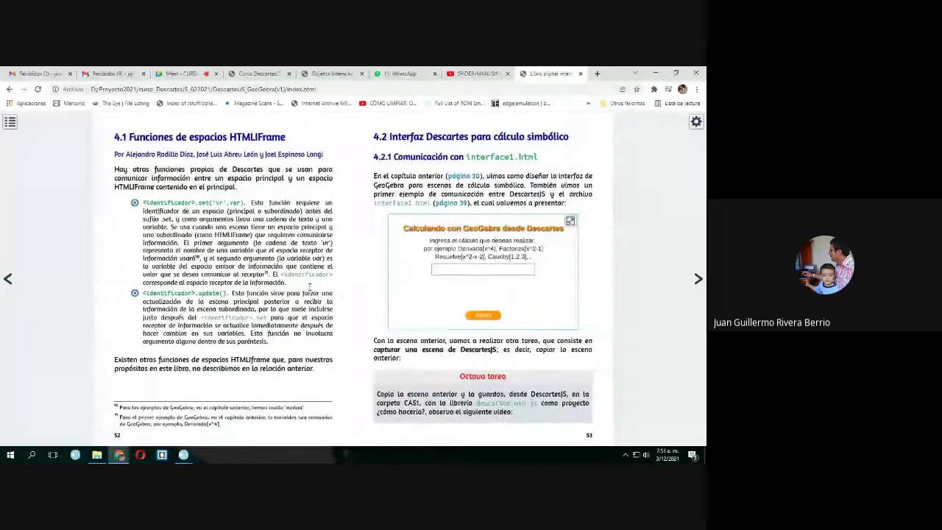
left_click(182, 74)
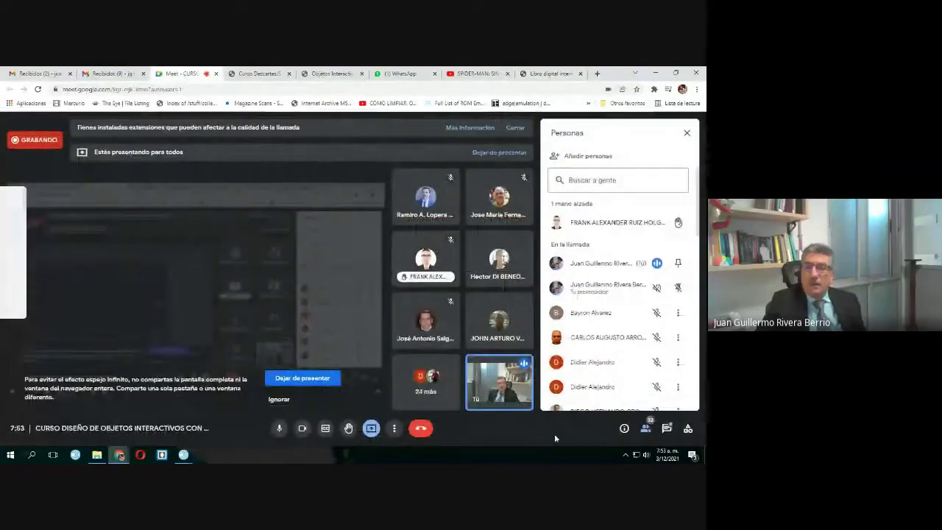